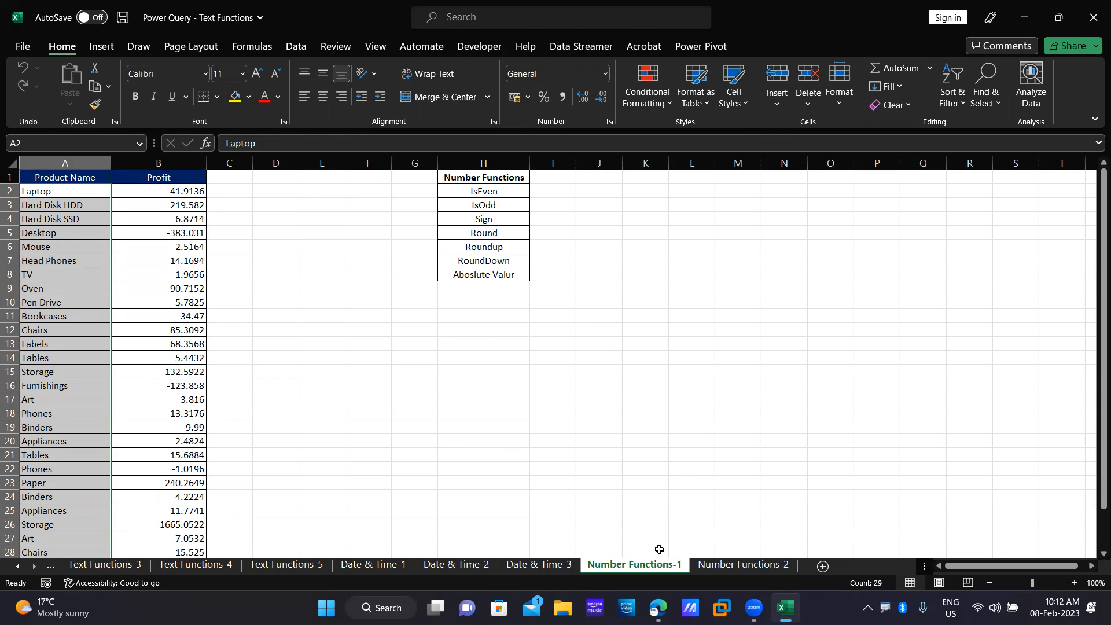
Select the function names IsEven through RoundDown, then move to the Number Functions-2 sheet.
{"action": "left_click", "coordinate": [508, 403]}
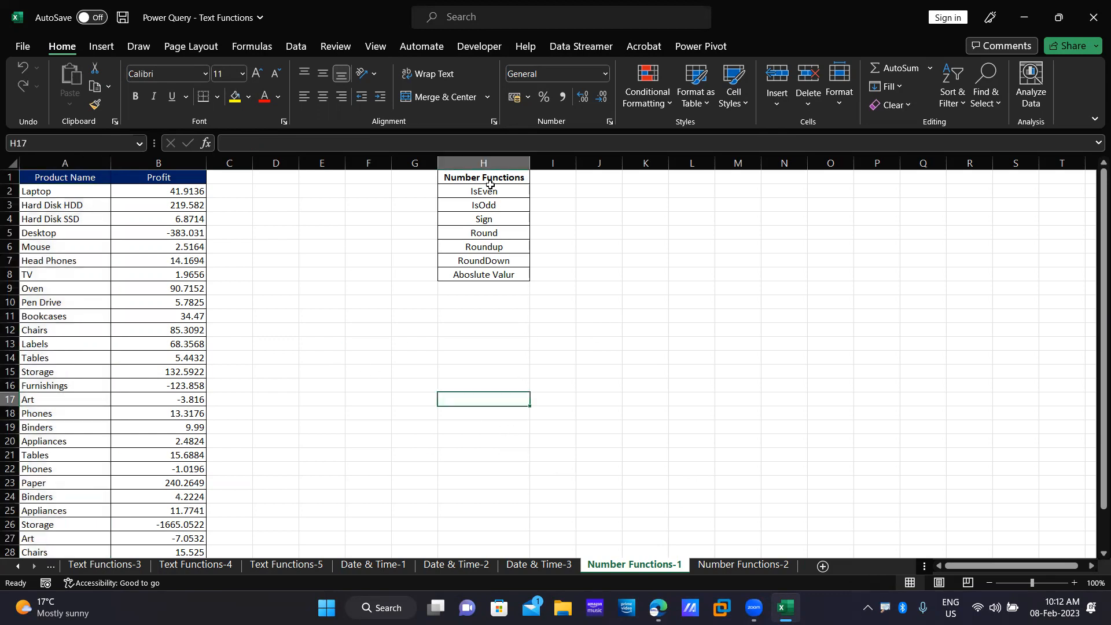
{"action": "left_click_drag", "start_coordinate": [493, 193], "coordinate": [506, 257]}
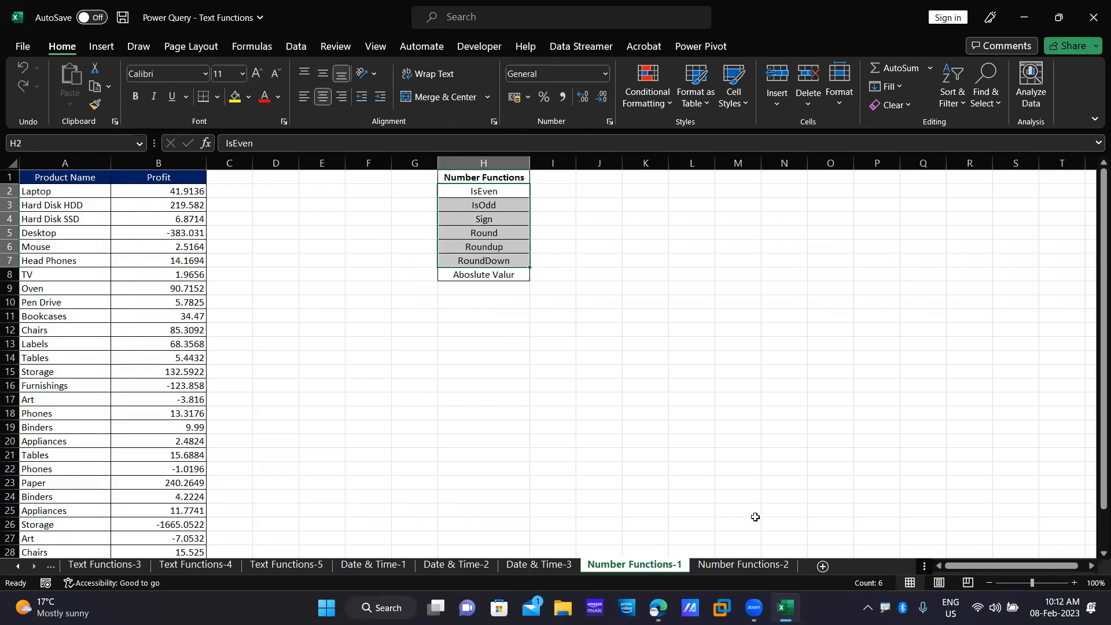
{"action": "left_click", "coordinate": [743, 565]}
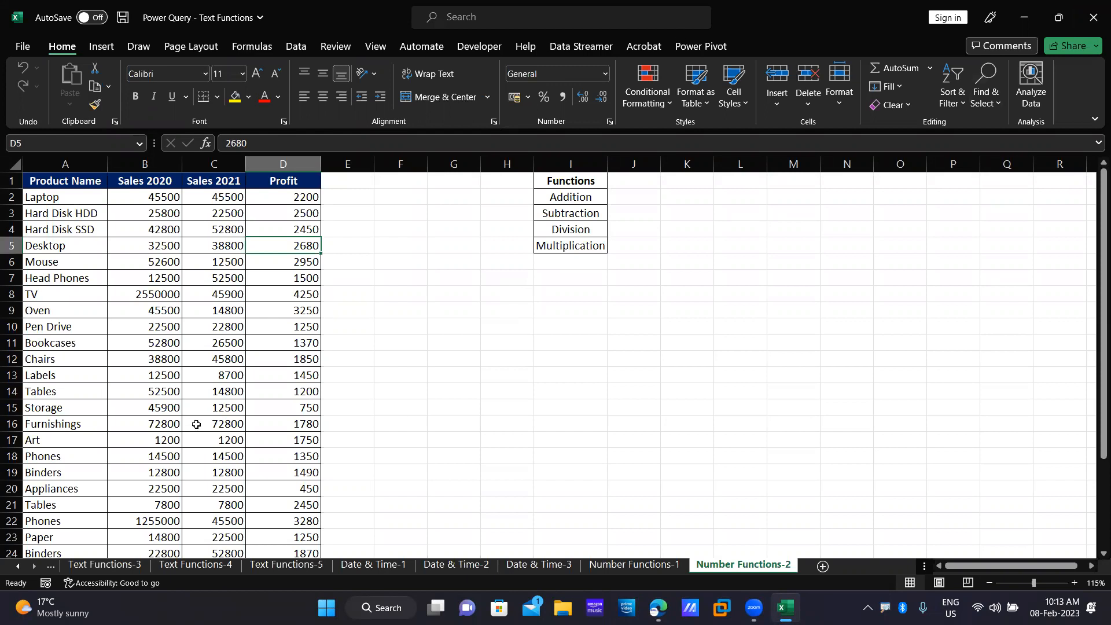
Convert the product sales range into a table with headers and send it to Power Query as Table2.
{"action": "left_click", "coordinate": [94, 218]}
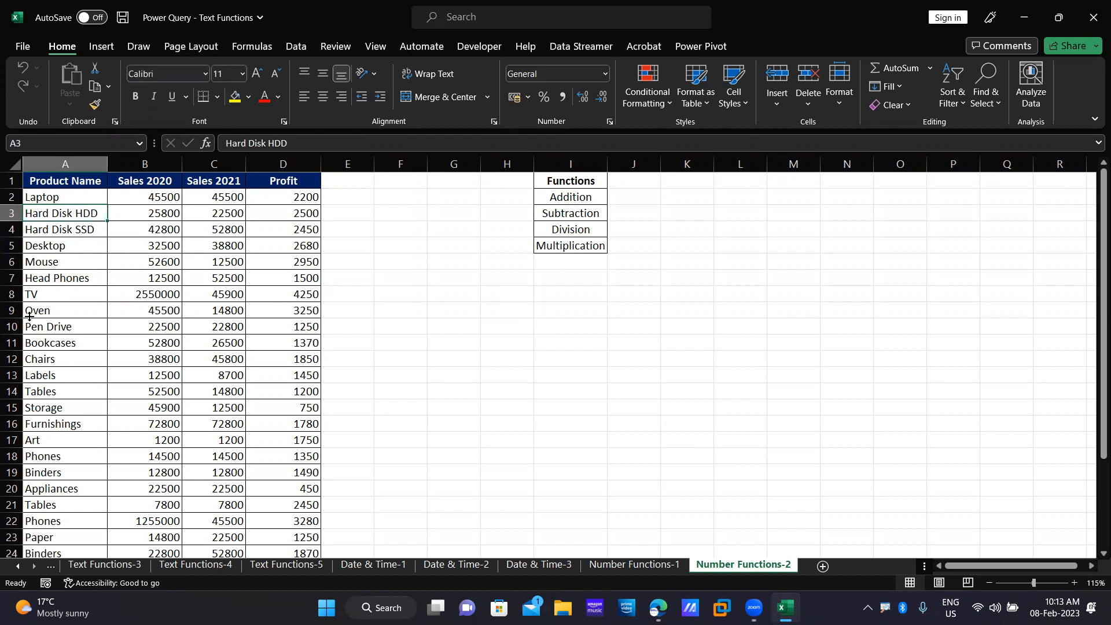
{"action": "left_click", "coordinate": [302, 49]}
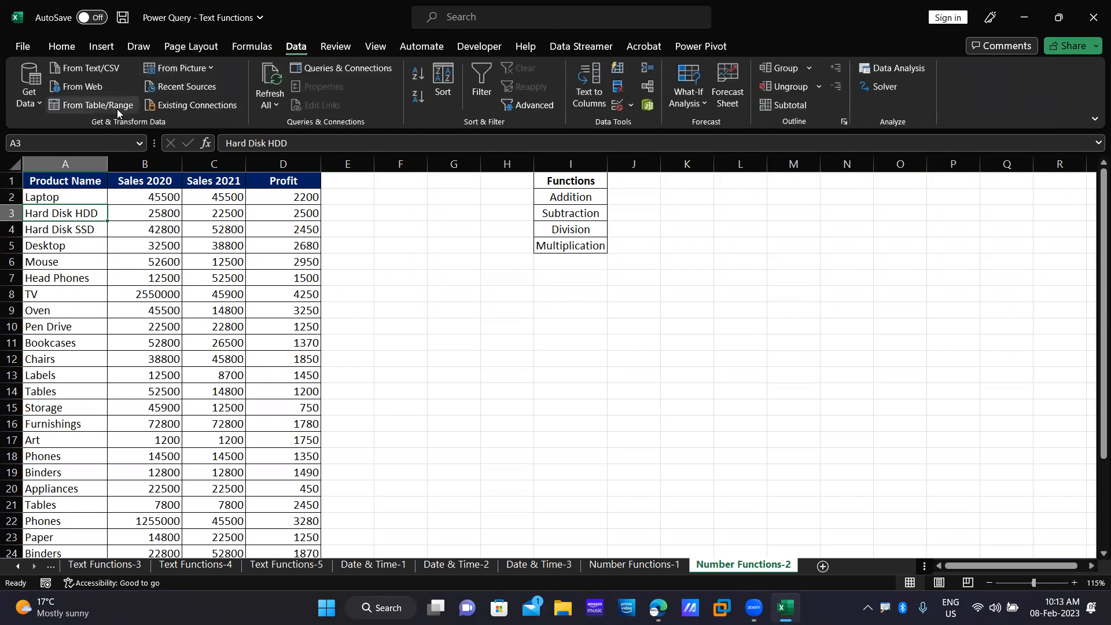
{"action": "left_click", "coordinate": [117, 106]}
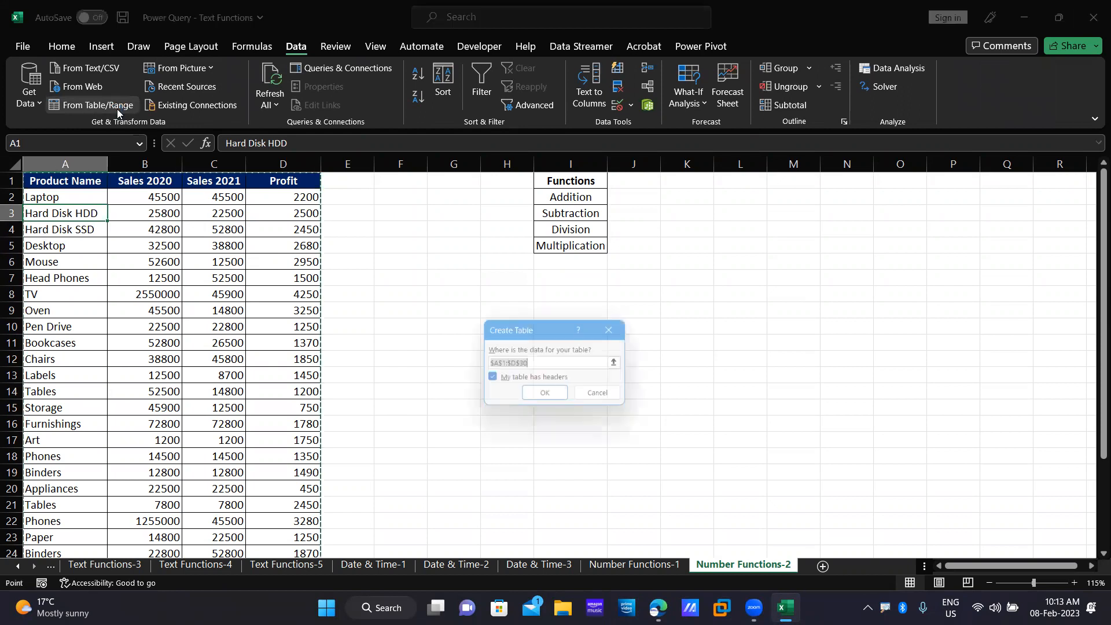
{"action": "left_click", "coordinate": [551, 396]}
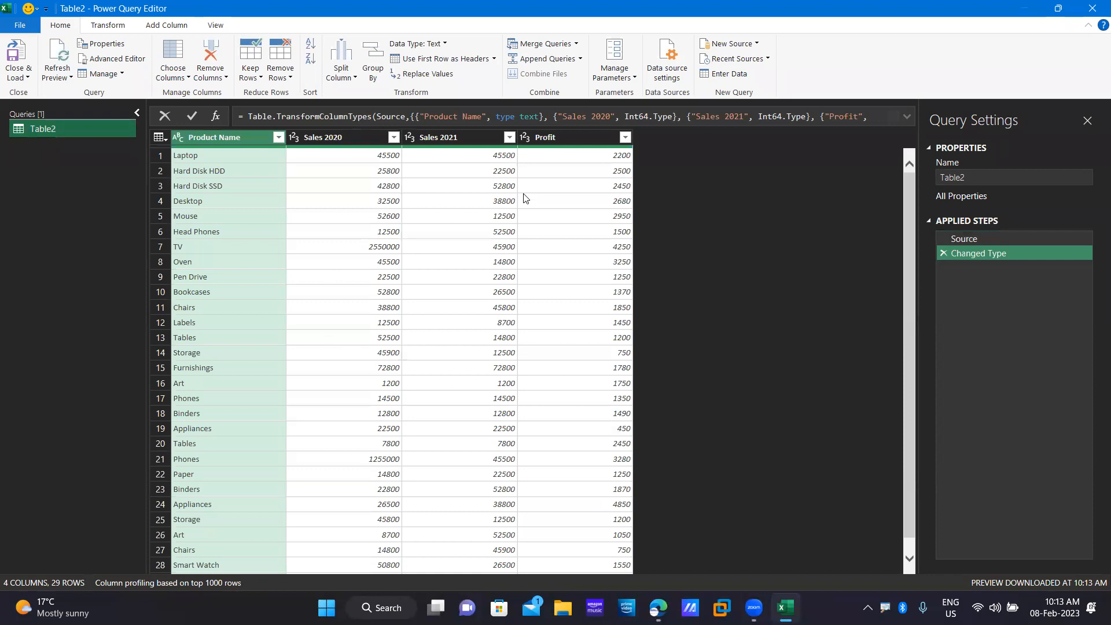
Add an Addition column summing Sales 2020 and Sales 2021, then select it with Profit.
{"action": "left_click", "coordinate": [365, 141]}
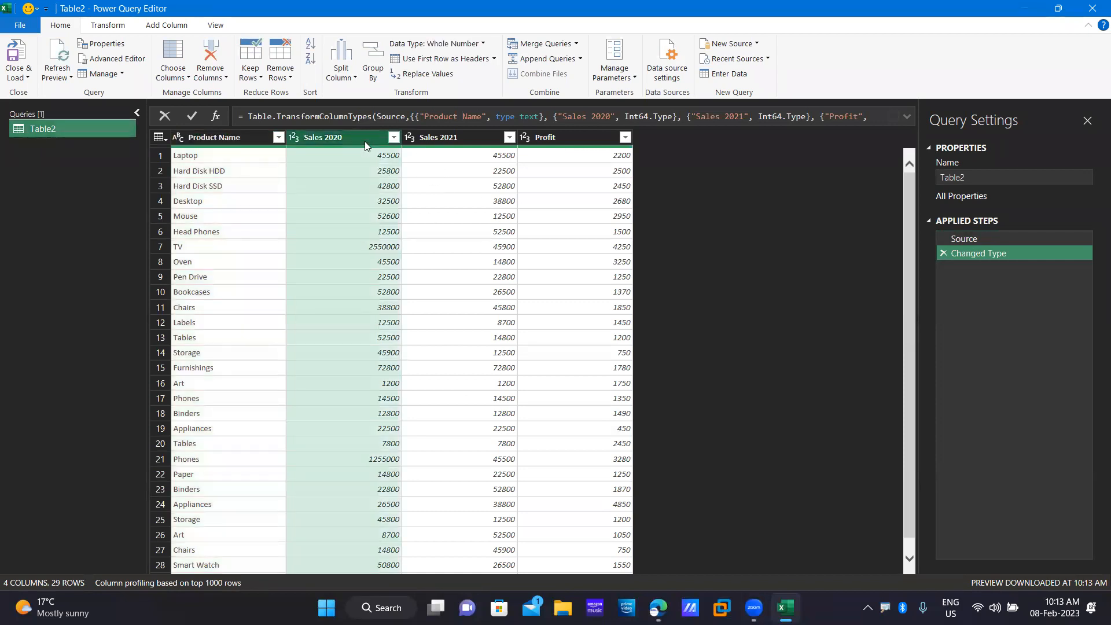
{"action": "left_click", "coordinate": [454, 141], "text": "ctrl"}
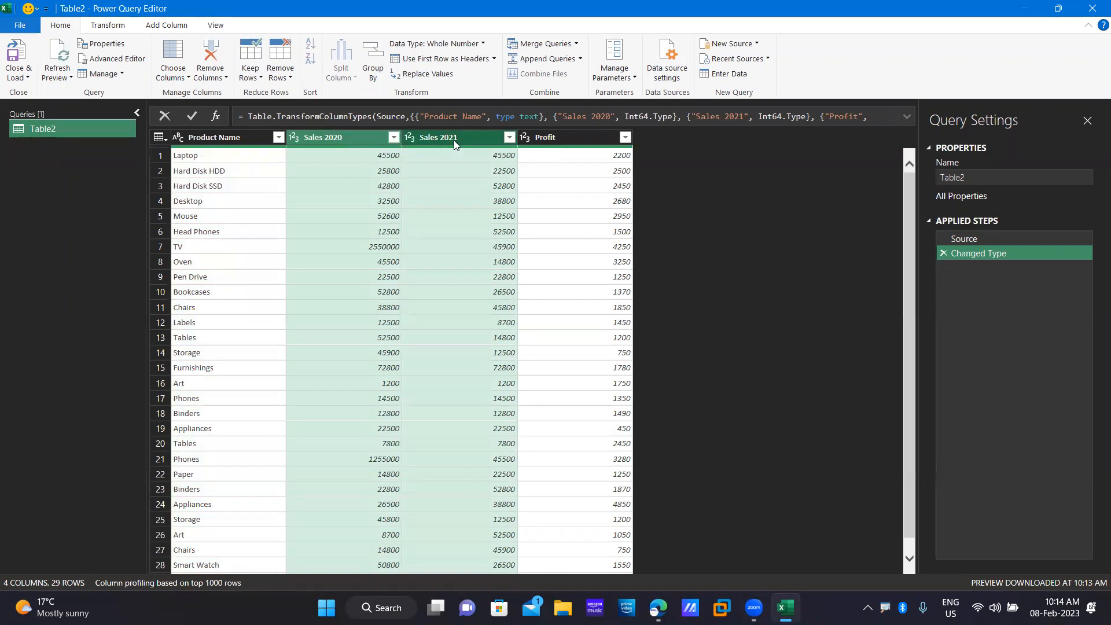
{"action": "left_click", "coordinate": [169, 25]}
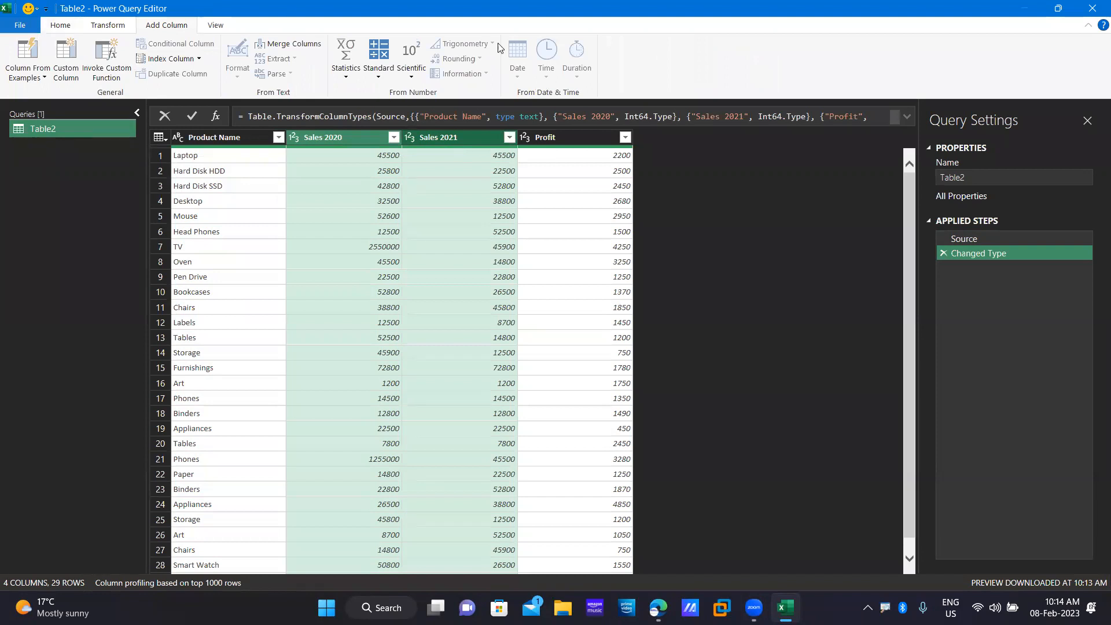
{"action": "left_click", "coordinate": [381, 75]}
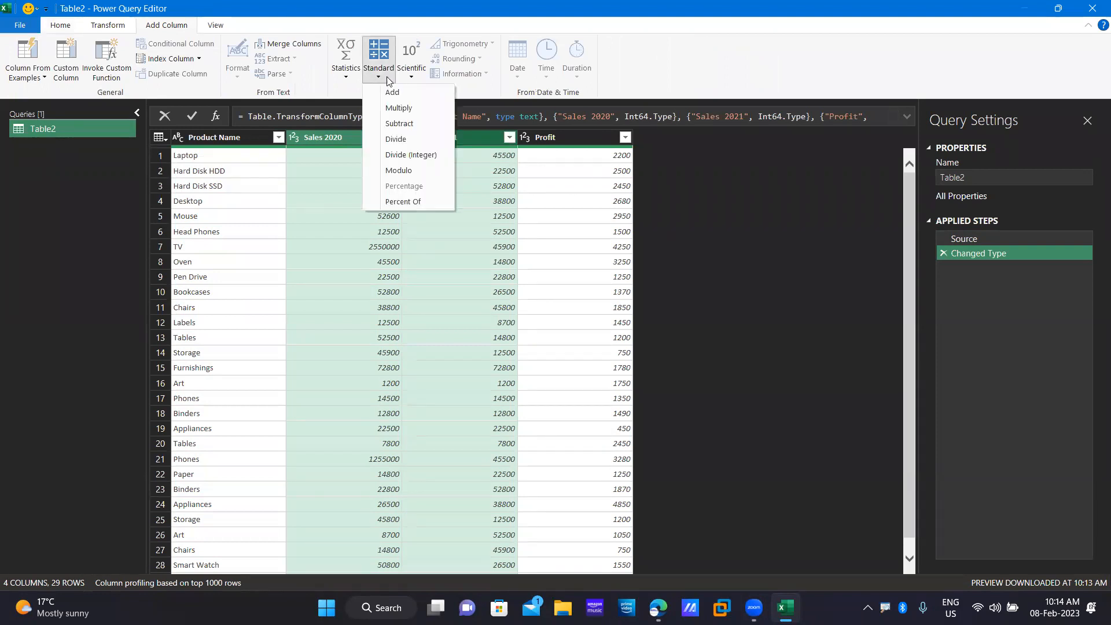
{"action": "left_click", "coordinate": [407, 96]}
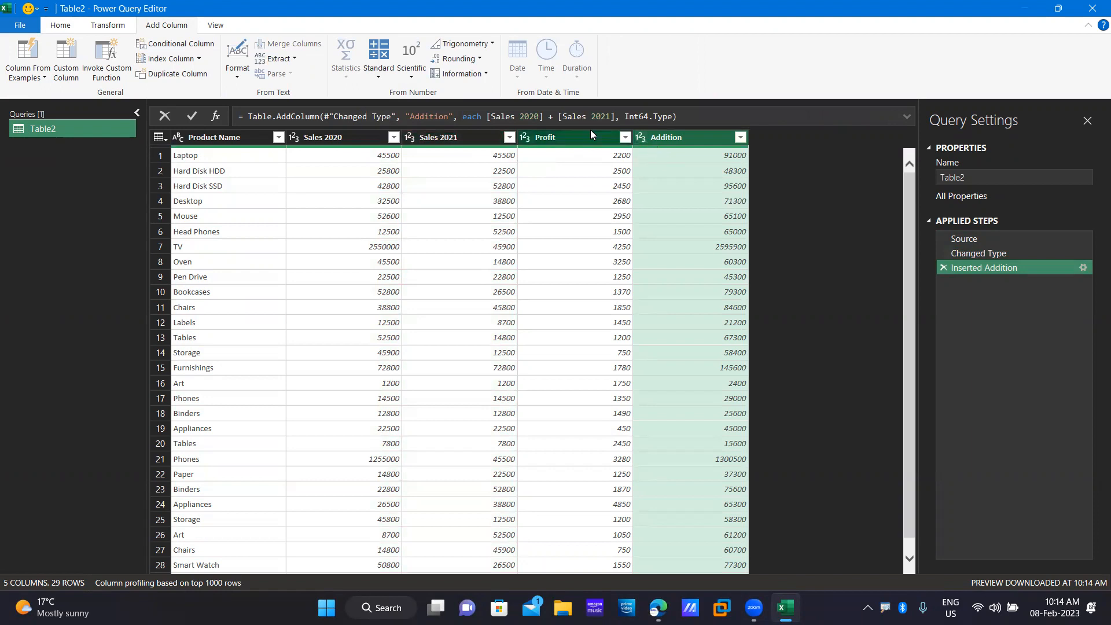
{"action": "left_click", "coordinate": [573, 139], "text": "ctrl"}
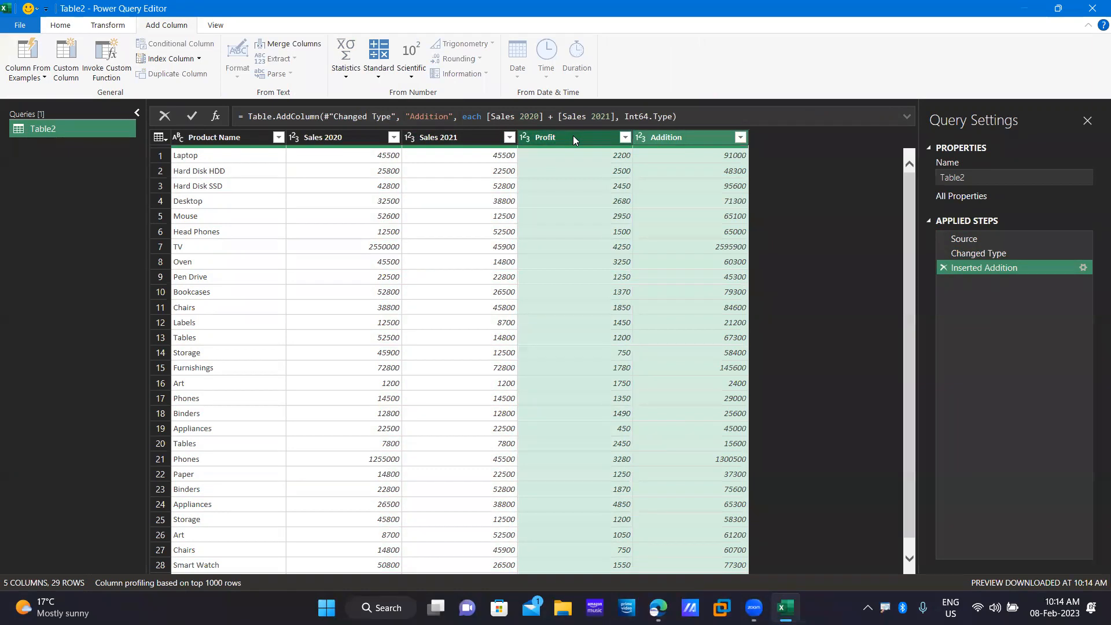
Add a column subtracting Profit from Addition and name it Cost Price.
{"action": "left_click", "coordinate": [380, 74]}
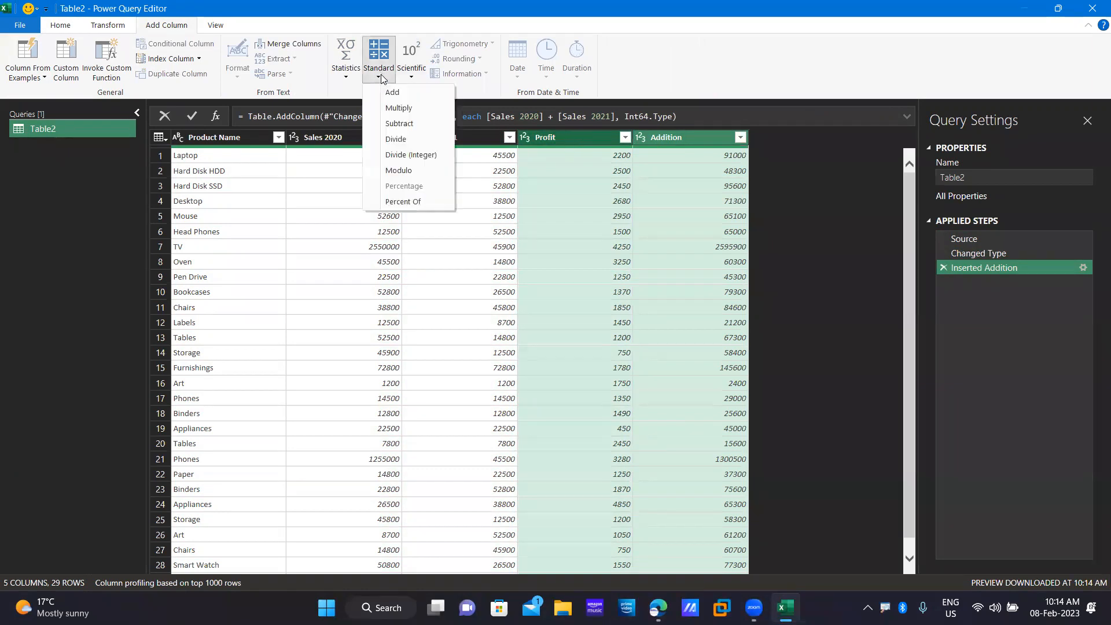
{"action": "left_click", "coordinate": [408, 123]}
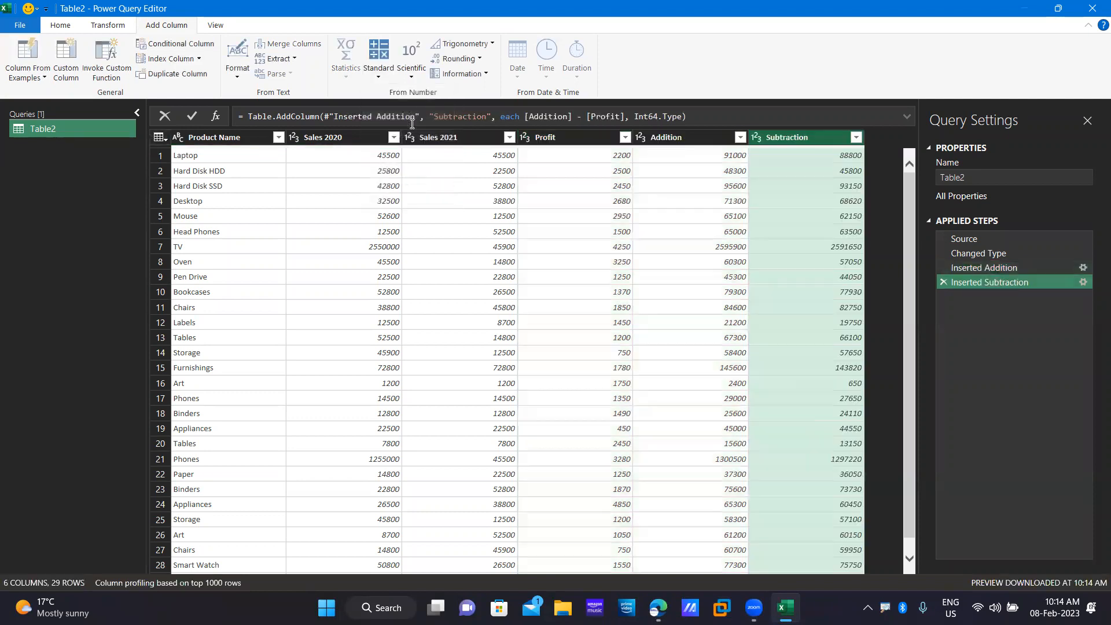
{"action": "double_click", "coordinate": [800, 139]}
{"action": "type", "text": "C"}
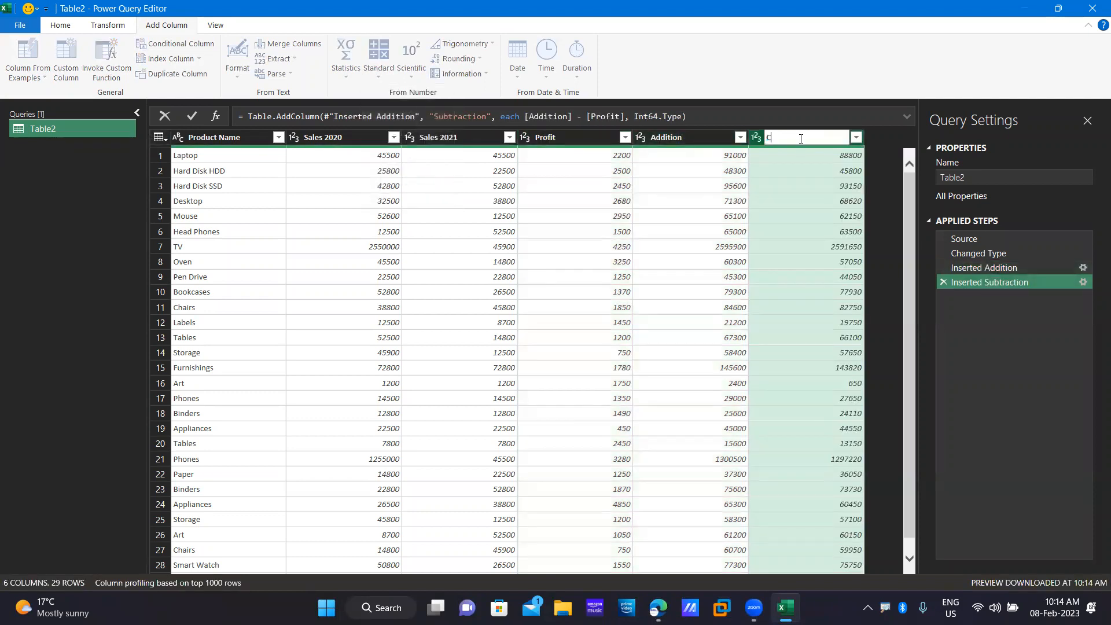
{"action": "type", "text": "ost Price"}
{"action": "key", "text": "Return"}
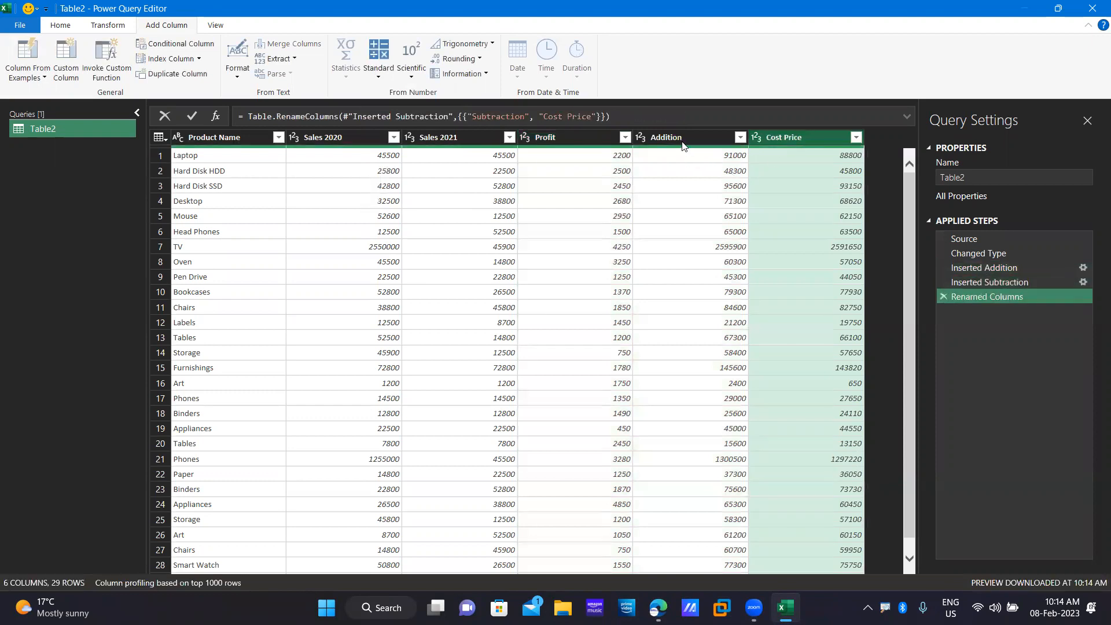
Rename the Addition column to Total Sales.
{"action": "double_click", "coordinate": [682, 141]}
{"action": "type", "text": "Total Sales"}
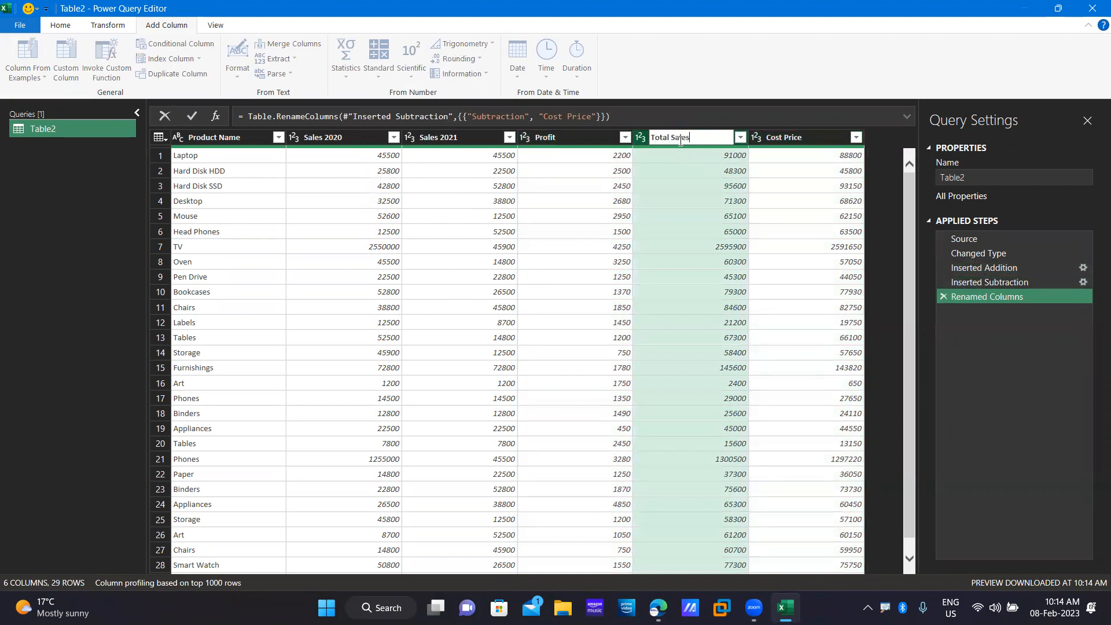
{"action": "key", "text": "Return"}
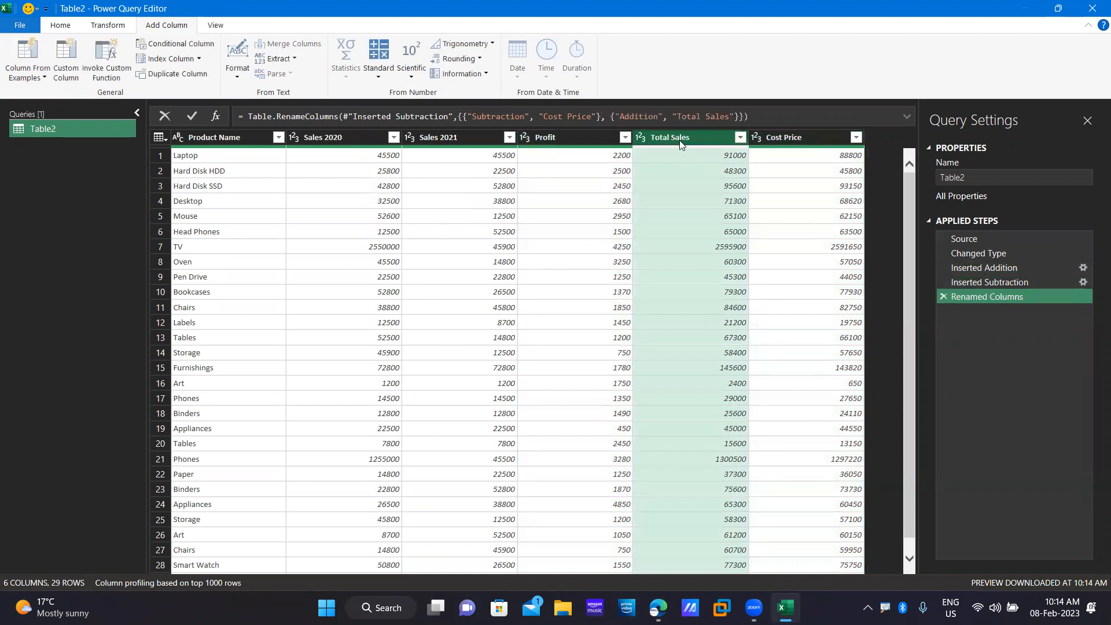
{"action": "left_click", "coordinate": [381, 75]}
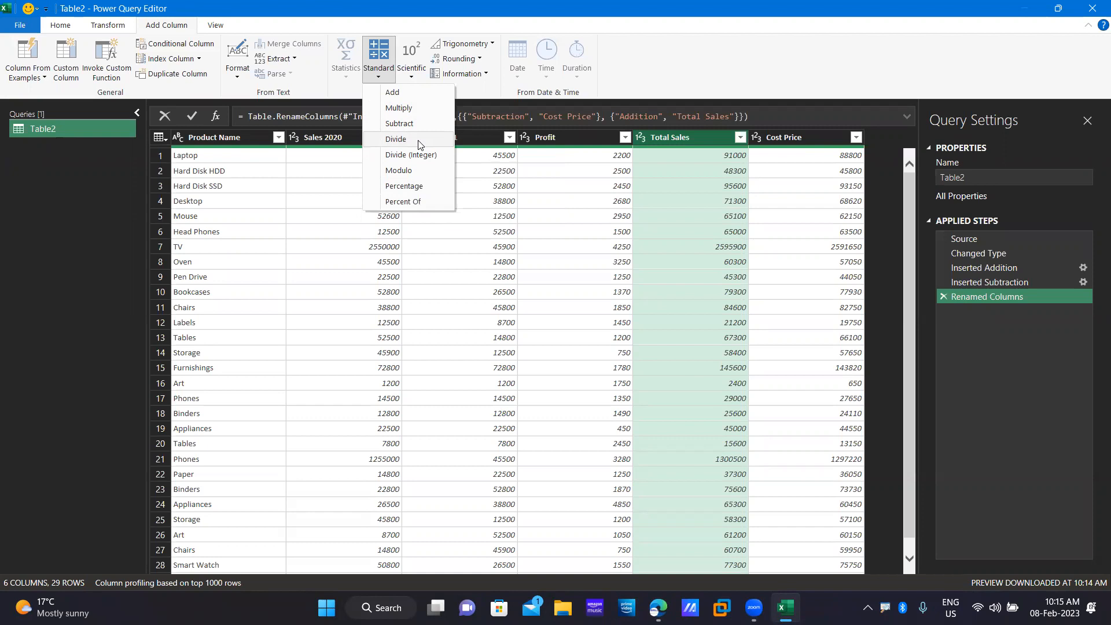
Close & Load Table2 as a table at cell F1 of the existing worksheet.
{"action": "left_click", "coordinate": [24, 27]}
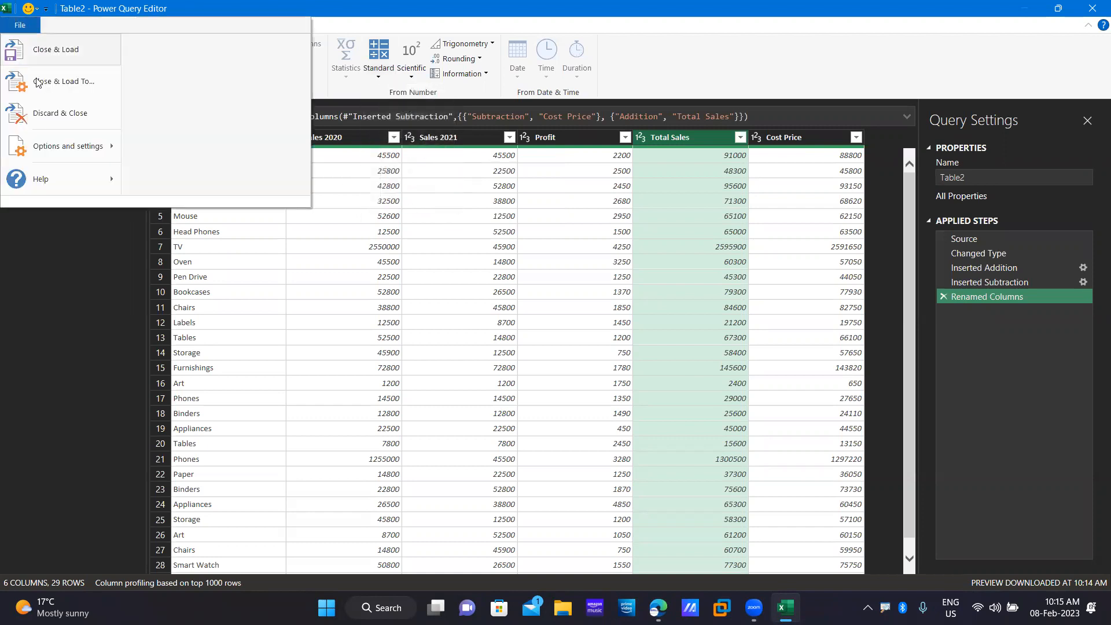
{"action": "left_click", "coordinate": [70, 81]}
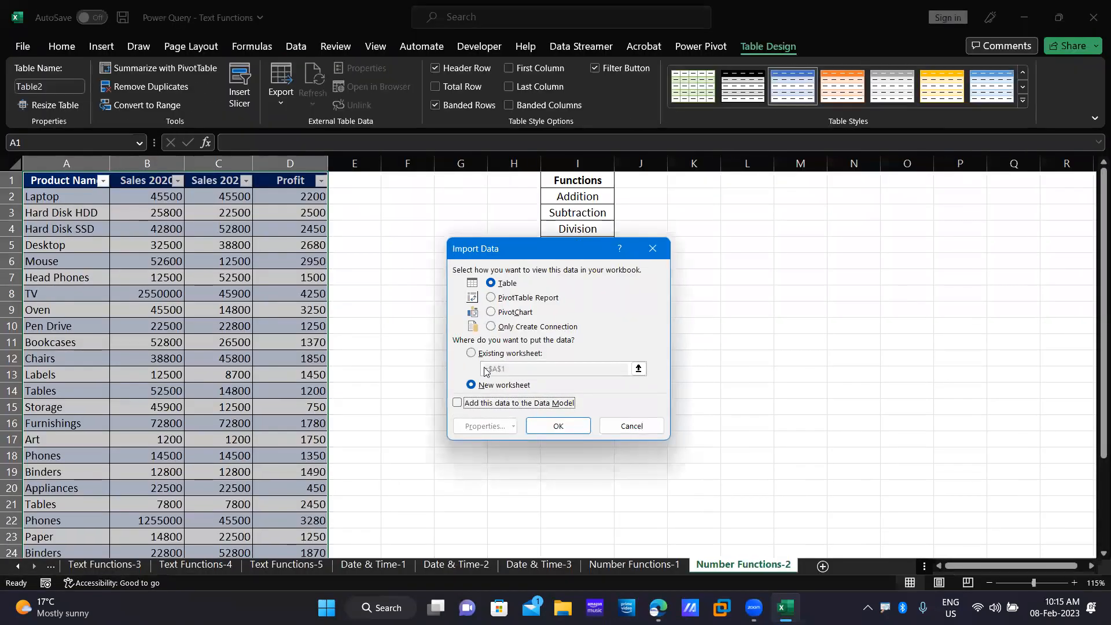
{"action": "left_click", "coordinate": [470, 353]}
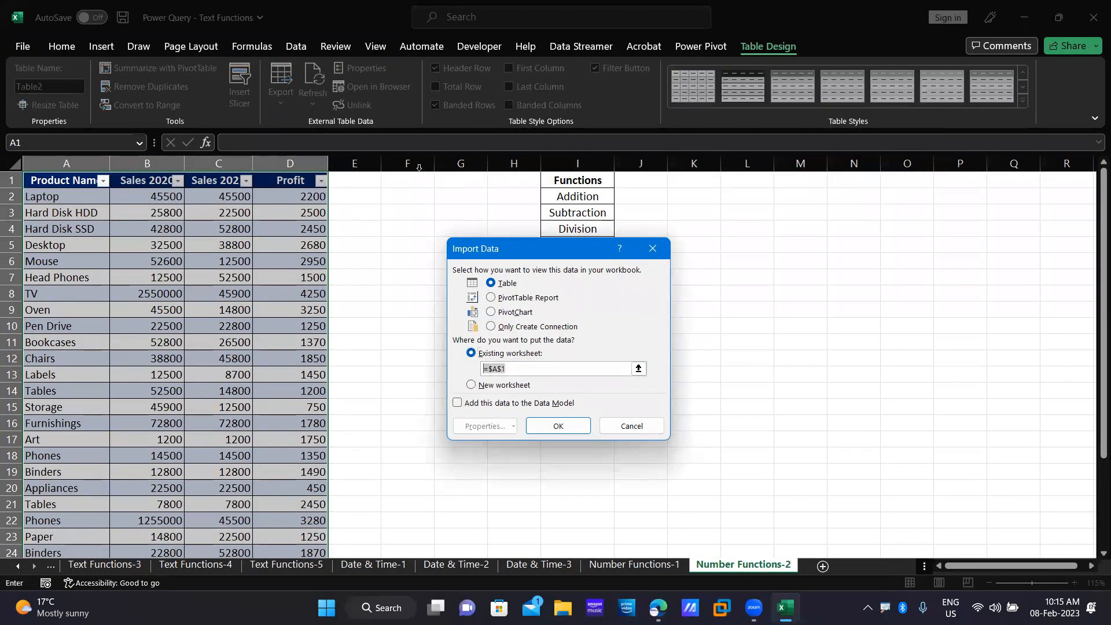
{"action": "left_click", "coordinate": [398, 179]}
{"action": "left_click", "coordinate": [560, 426]}
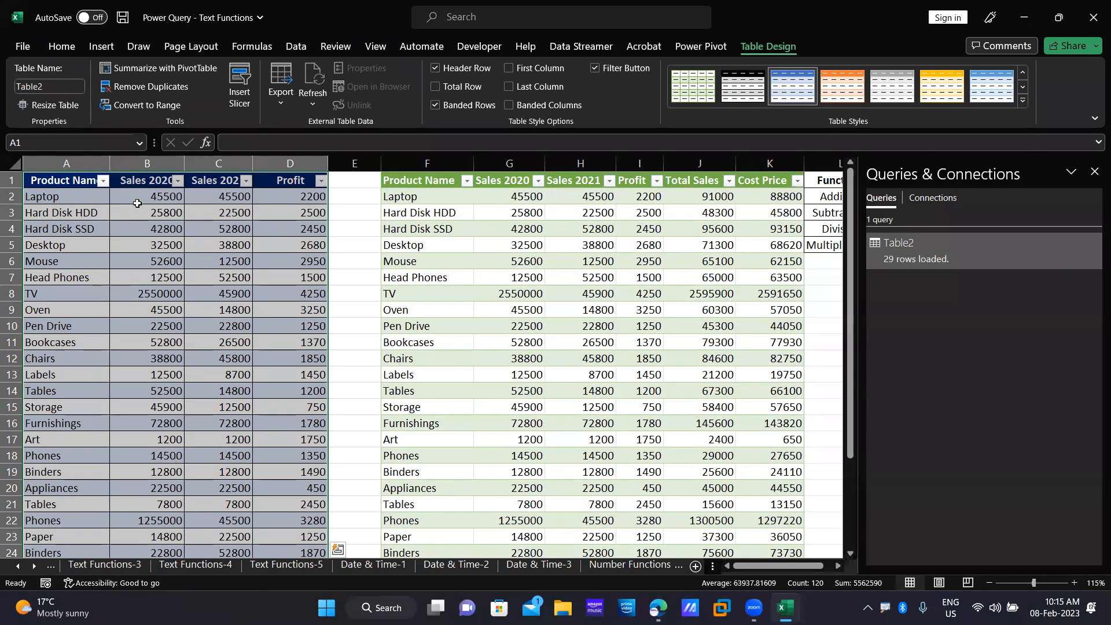
{"action": "left_click", "coordinate": [161, 196]}
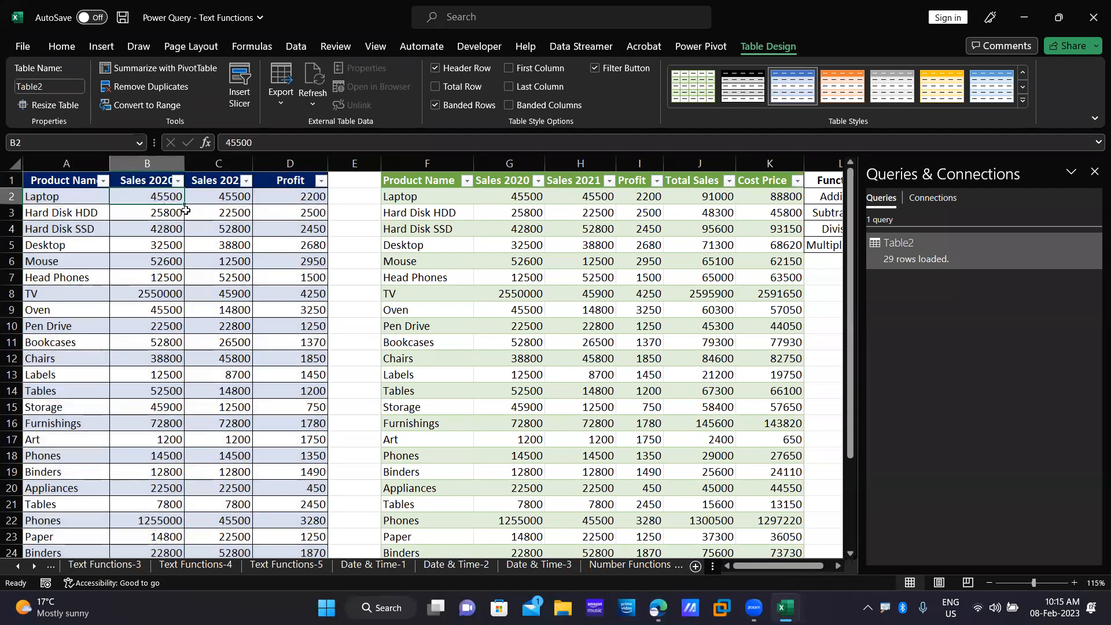
Change Laptop's Sales 2020 to 50555, refresh the Table2 query, and close the workbook.
{"action": "type", "text": "50555"}
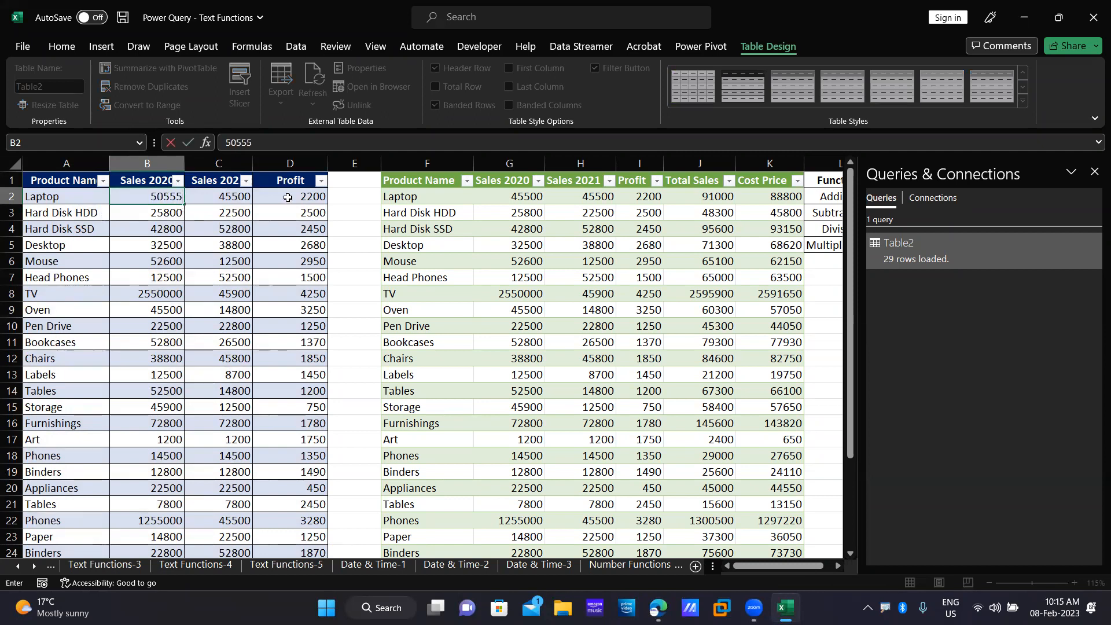
{"action": "left_click", "coordinate": [368, 260]}
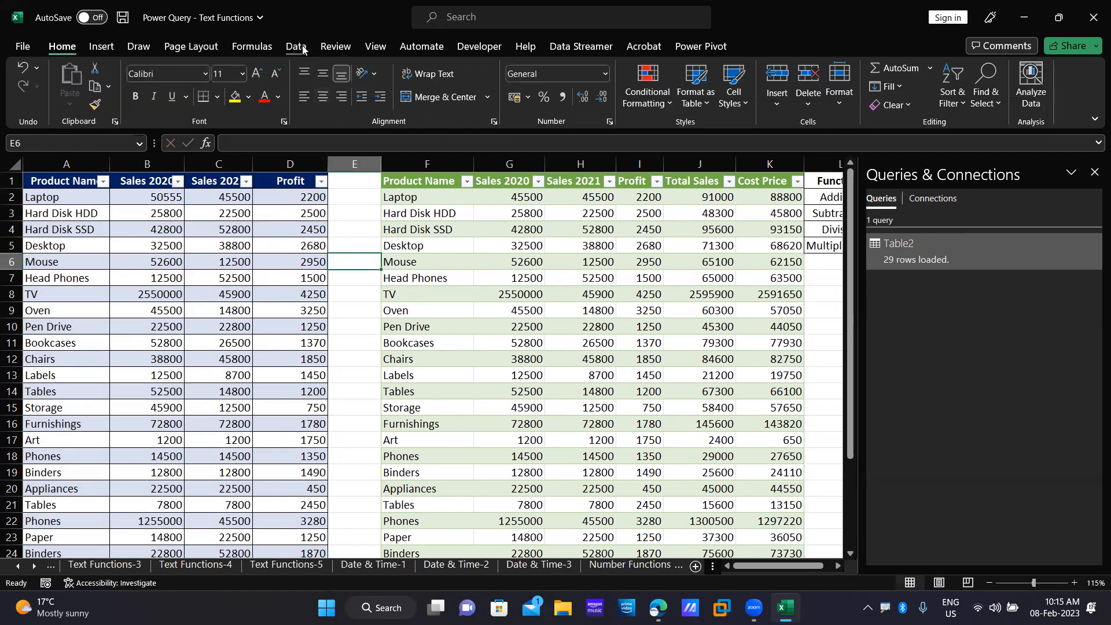
{"action": "left_click", "coordinate": [298, 45]}
{"action": "left_click", "coordinate": [279, 107]}
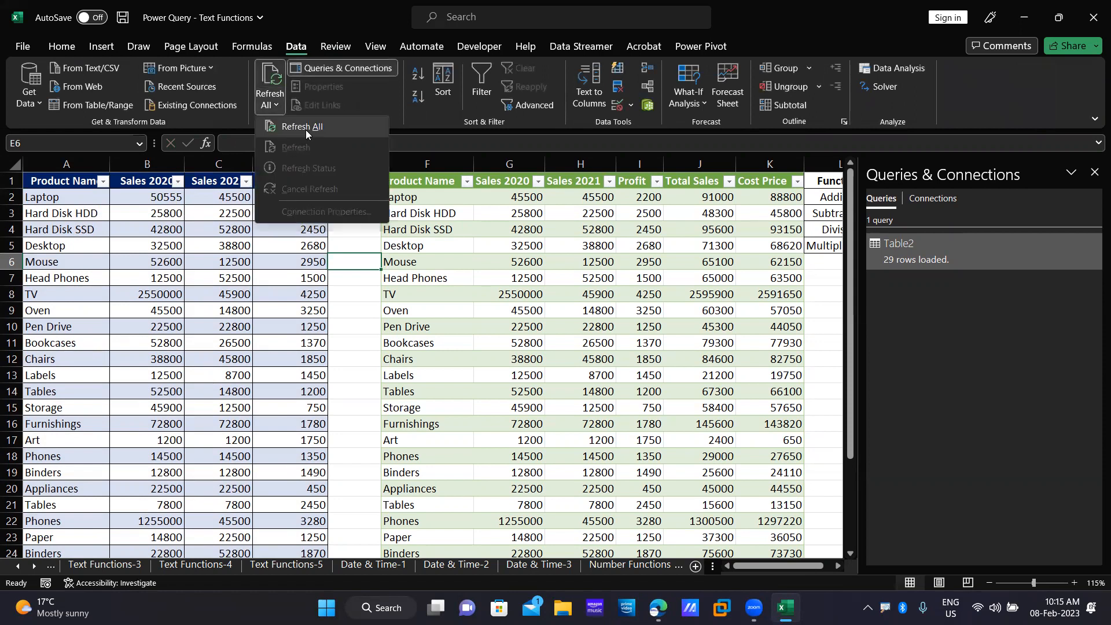
{"action": "left_click", "coordinate": [305, 129]}
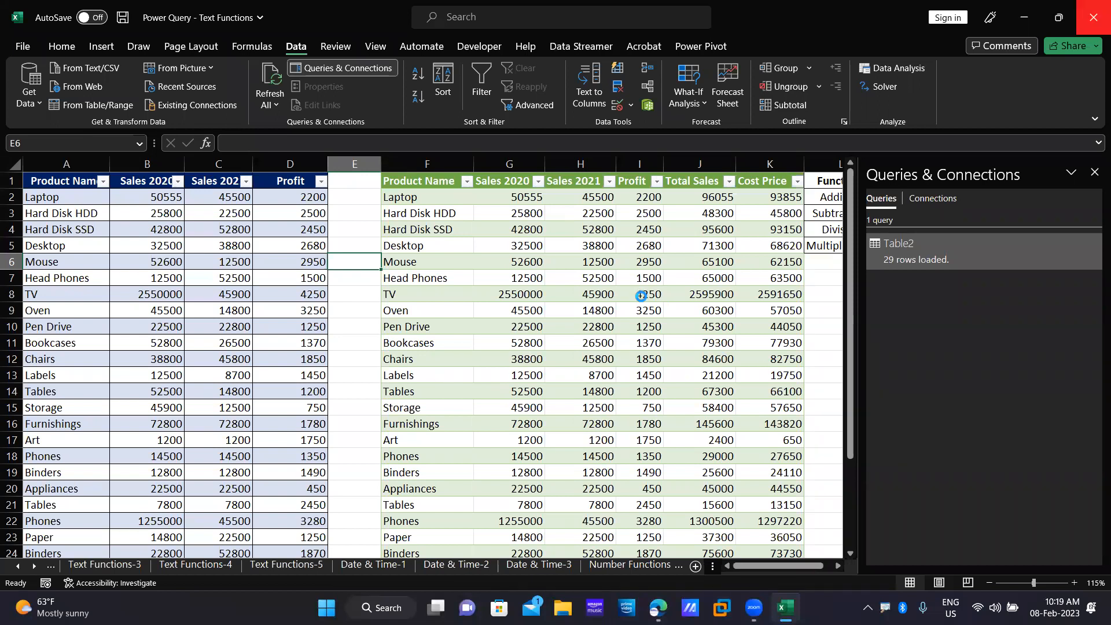
{"action": "left_click", "coordinate": [1094, 17]}
Discard unsaved changes and open the Speed Test by OOKLA Year 2021 workbook from the desktop.
{"action": "left_click", "coordinate": [570, 324]}
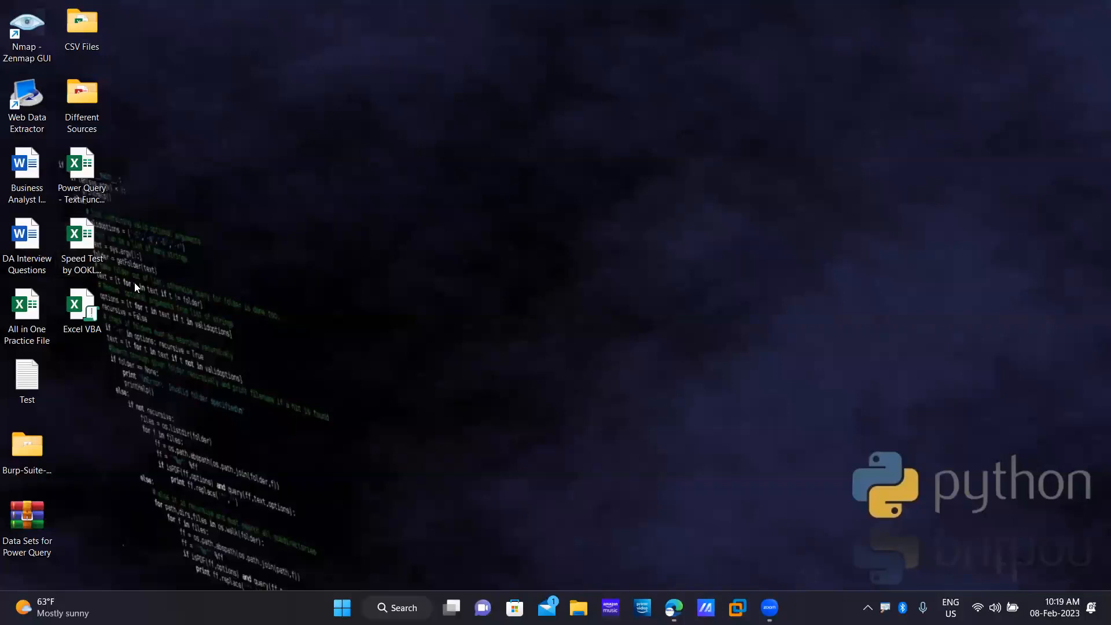
{"action": "left_click", "coordinate": [84, 246]}
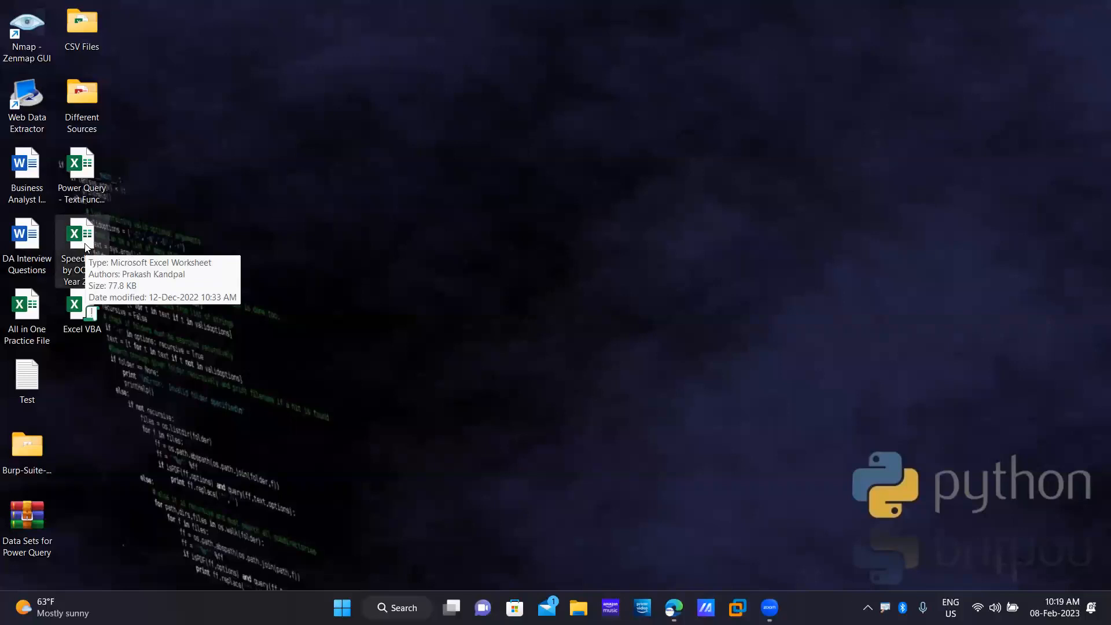
{"action": "double_click", "coordinate": [85, 246]}
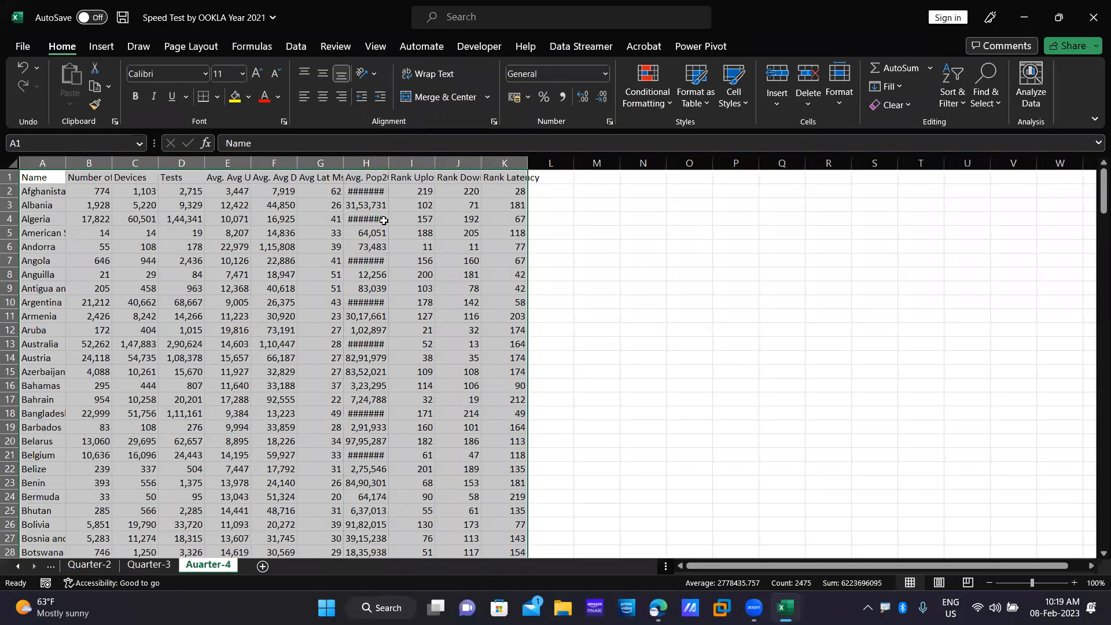
Autofit column H on Auarter-4, then look through sheets Quarter-1 to Auarter-4.
{"action": "double_click", "coordinate": [389, 162]}
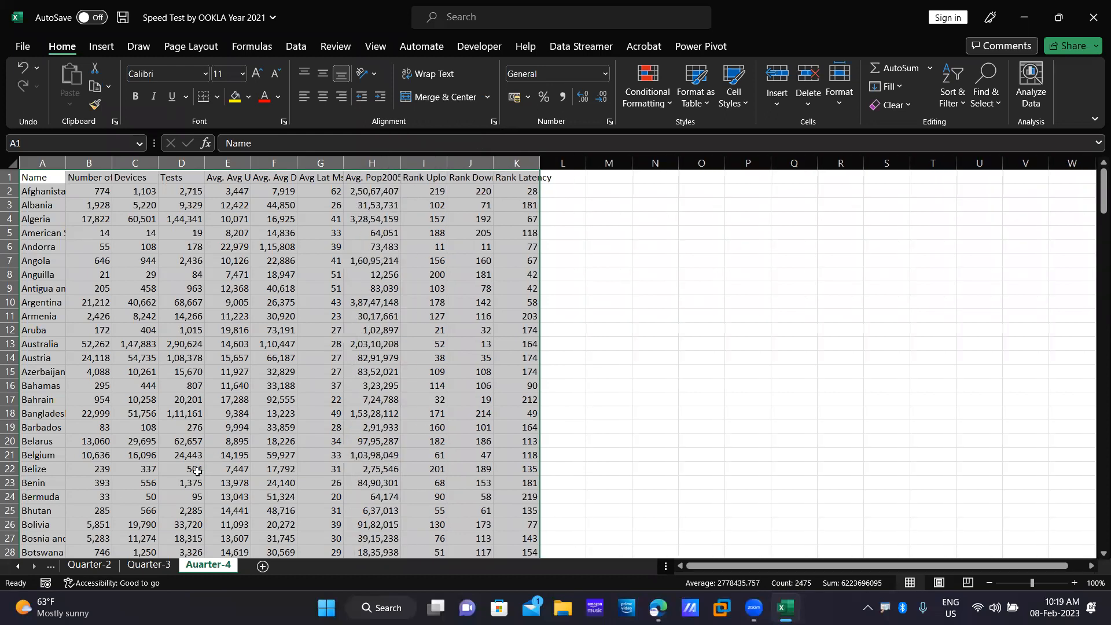
{"action": "left_click", "coordinate": [24, 569]}
{"action": "left_click", "coordinate": [23, 569]}
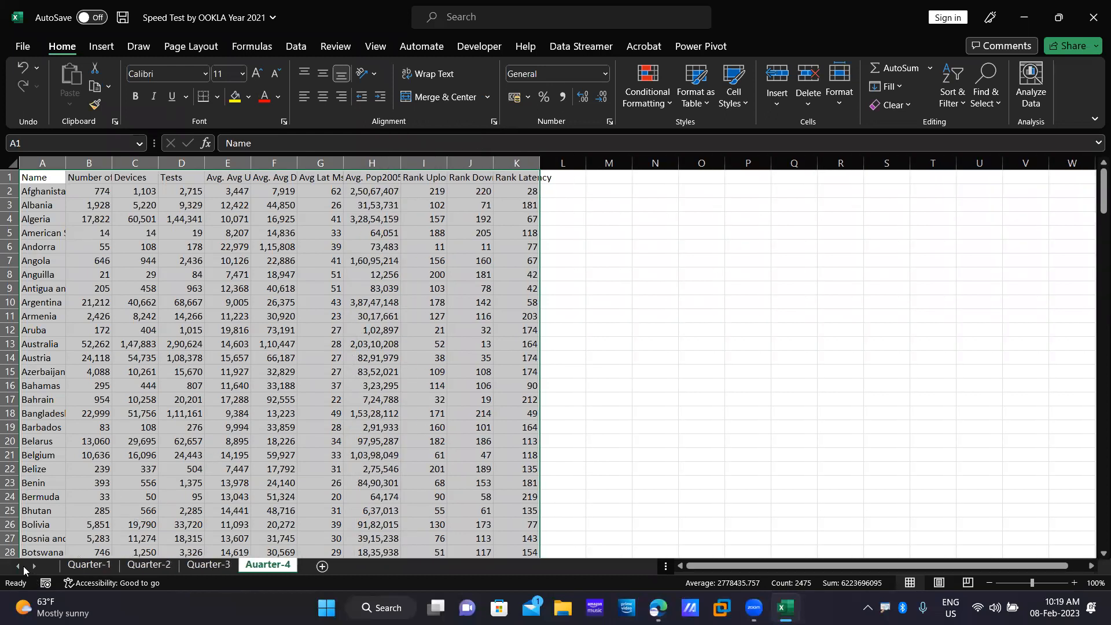
{"action": "left_click", "coordinate": [102, 567]}
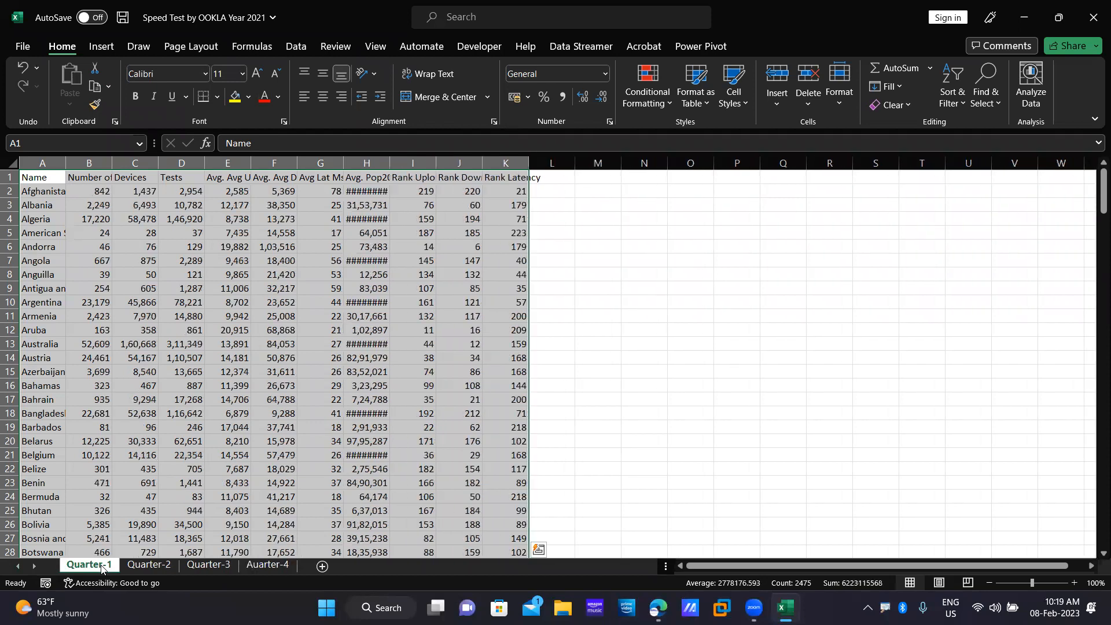
{"action": "left_click", "coordinate": [151, 566]}
{"action": "left_click", "coordinate": [233, 567]}
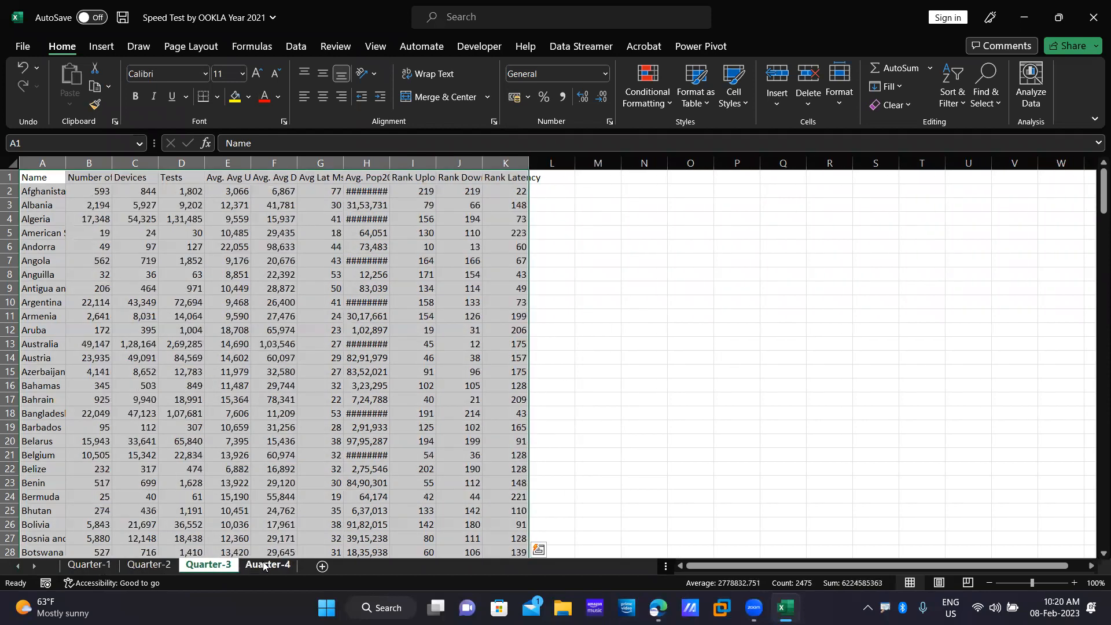
{"action": "left_click", "coordinate": [264, 566]}
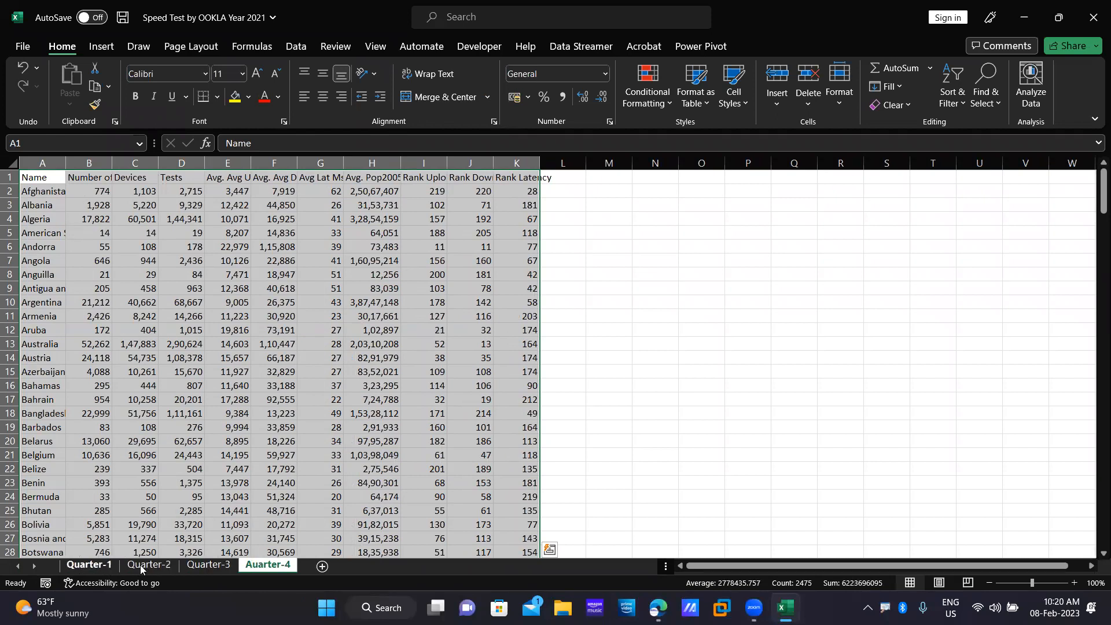
Cycle through the quarter sheets again and settle on Quarter-1.
{"action": "left_click", "coordinate": [108, 569]}
{"action": "left_click", "coordinate": [168, 568]}
{"action": "left_click", "coordinate": [219, 568]}
{"action": "left_click", "coordinate": [275, 566]}
{"action": "left_click", "coordinate": [99, 568]}
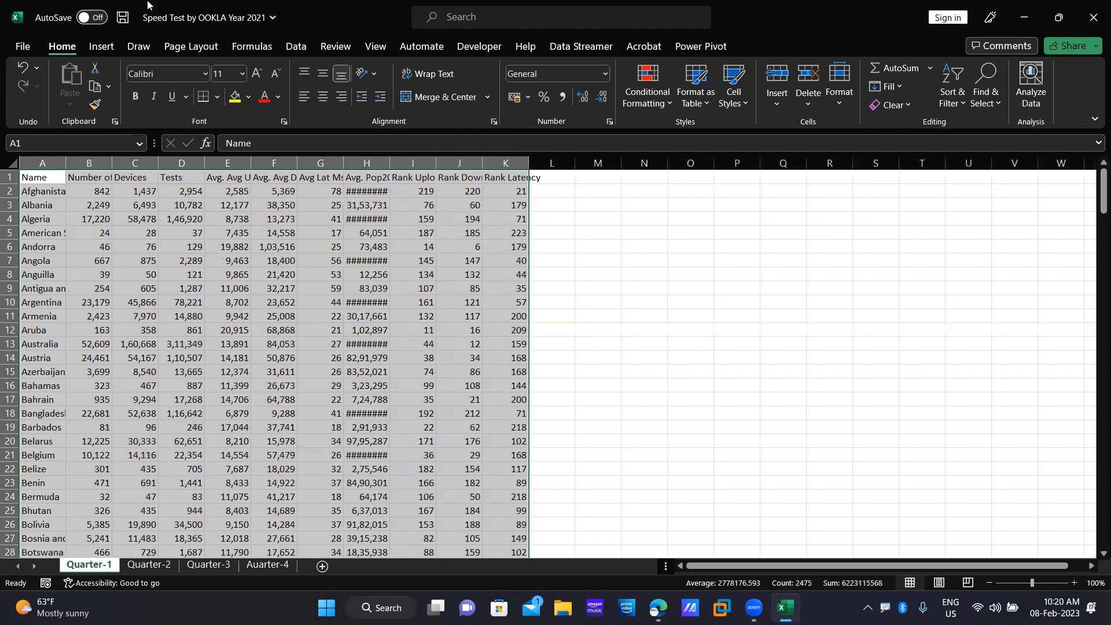
{"action": "left_click", "coordinate": [103, 50]}
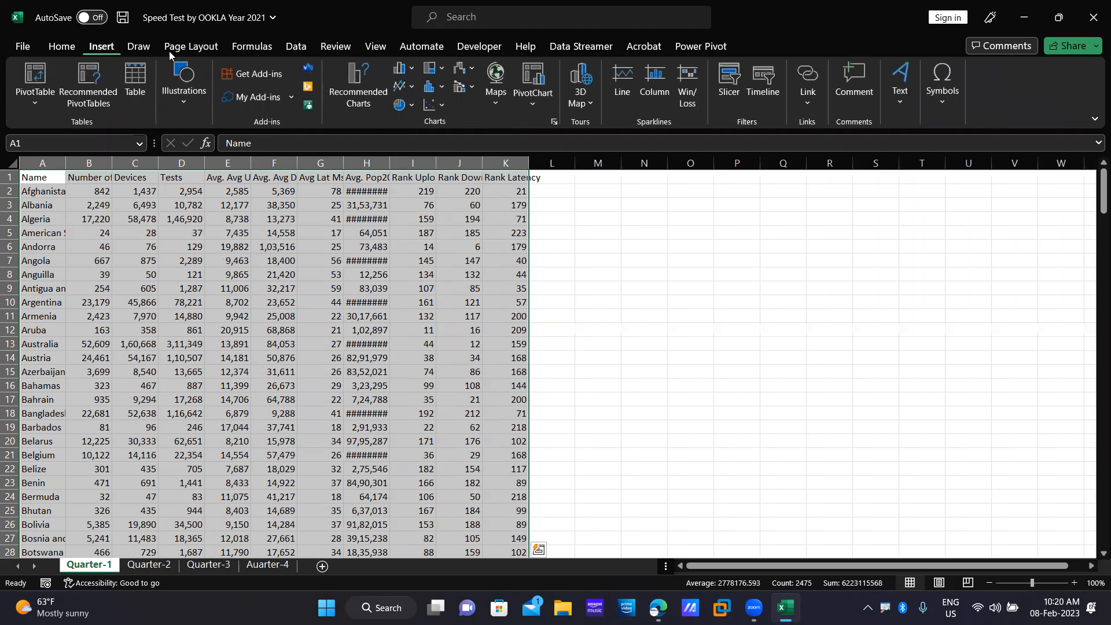
Turn Quarter-1's range $A$1:$K$225 with headers into Table1 in Power Query.
{"action": "left_click", "coordinate": [294, 47]}
{"action": "left_click", "coordinate": [107, 104]}
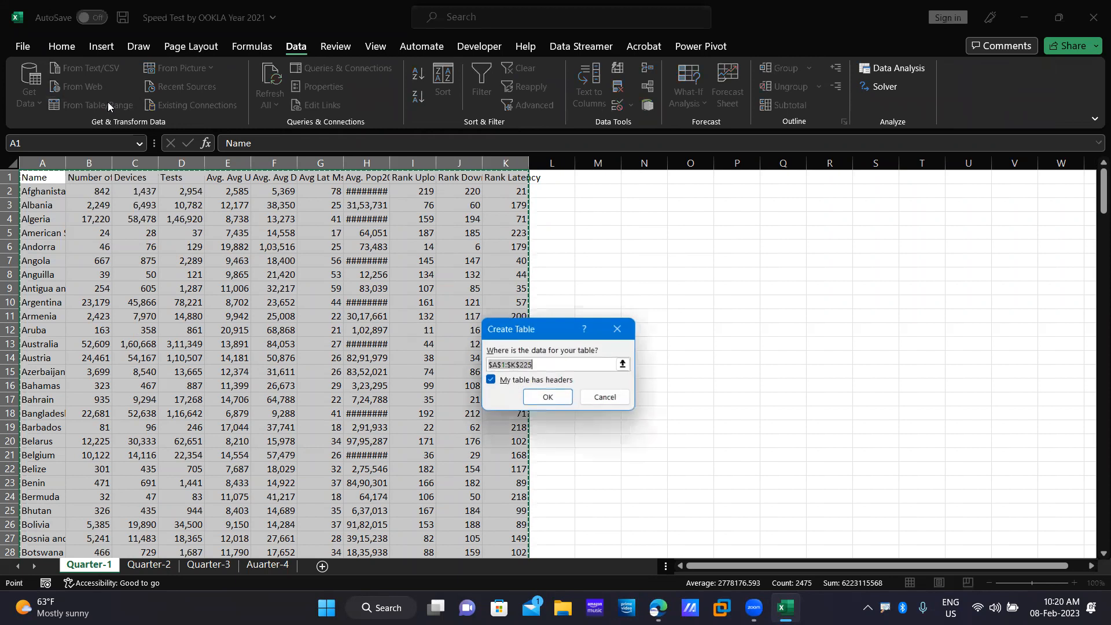
{"action": "left_click", "coordinate": [544, 396]}
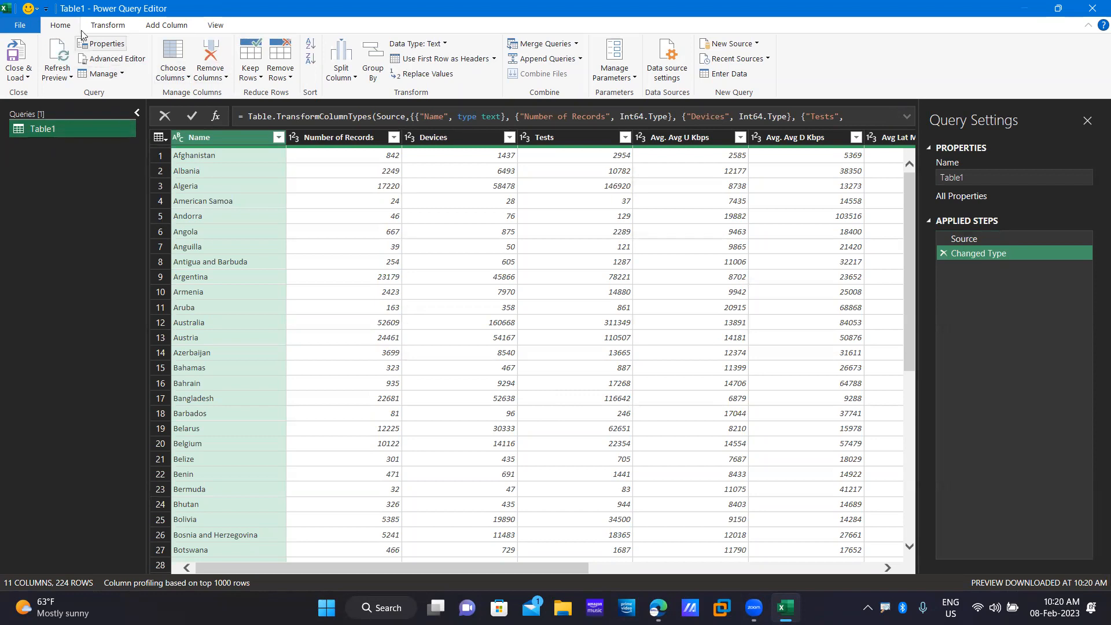
Look over the Transform, Refresh Preview and Manage menus, then Close & Load Table1.
{"action": "left_click", "coordinate": [107, 26]}
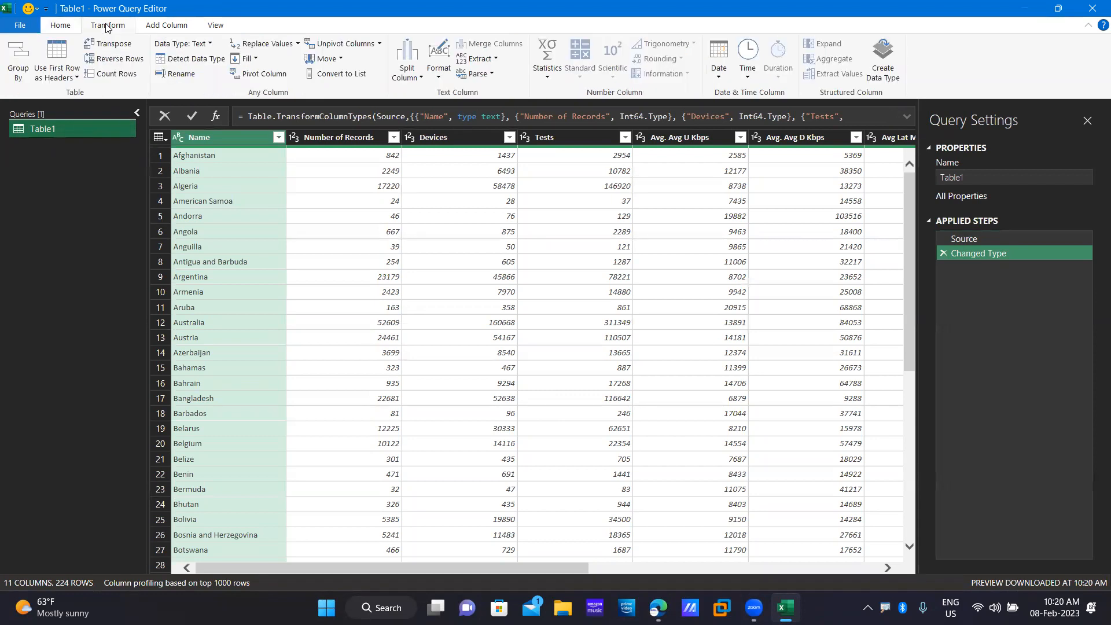
{"action": "left_click", "coordinate": [60, 28]}
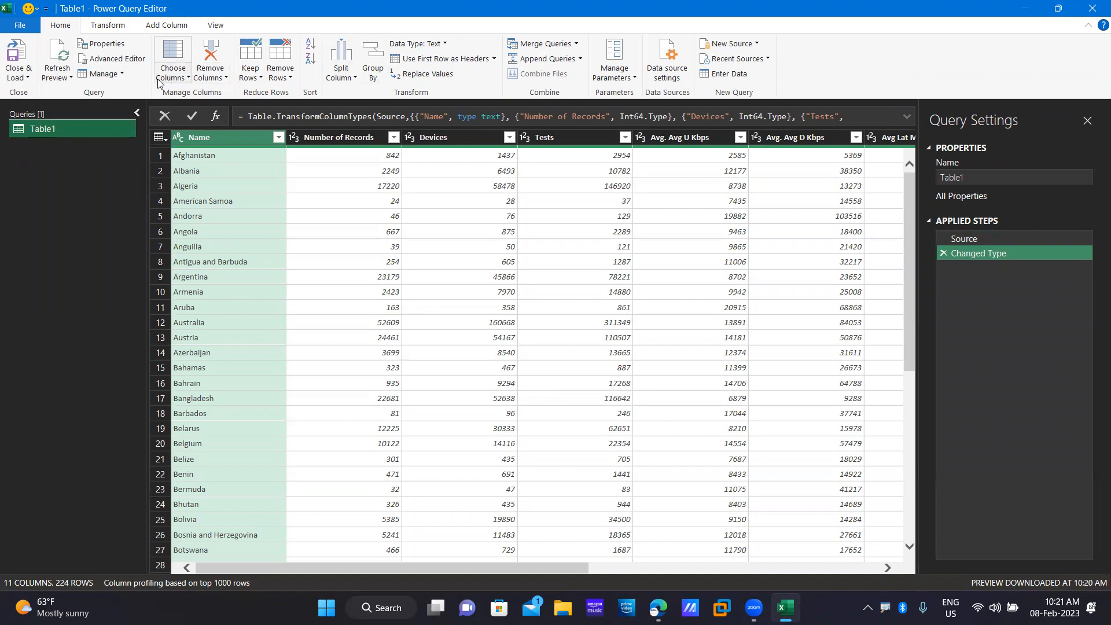
{"action": "left_click", "coordinate": [27, 77]}
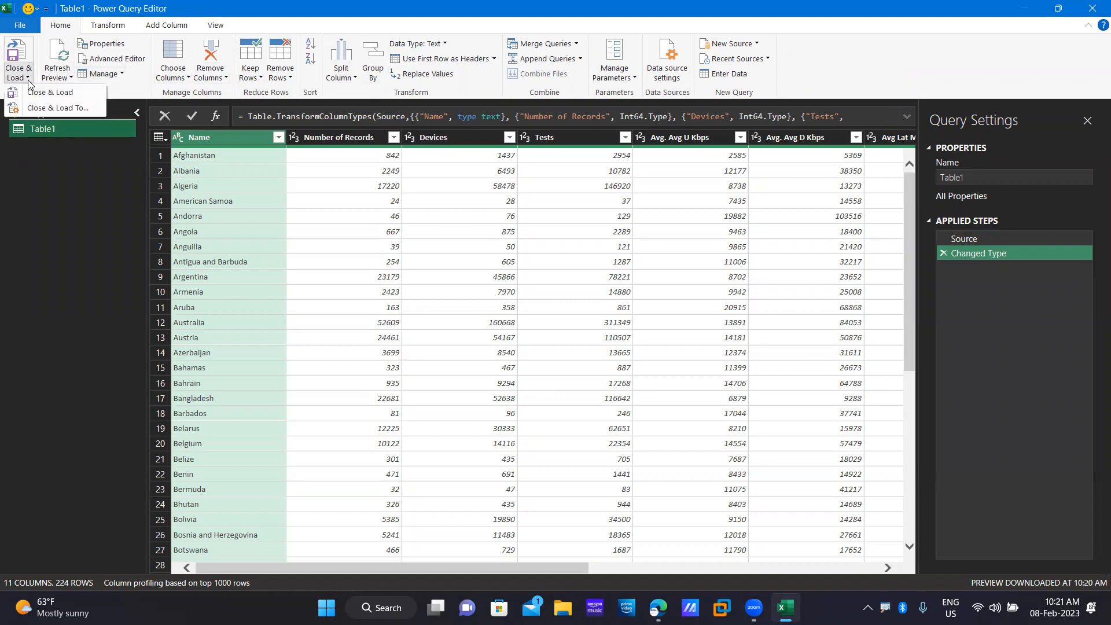
{"action": "left_click", "coordinate": [69, 79]}
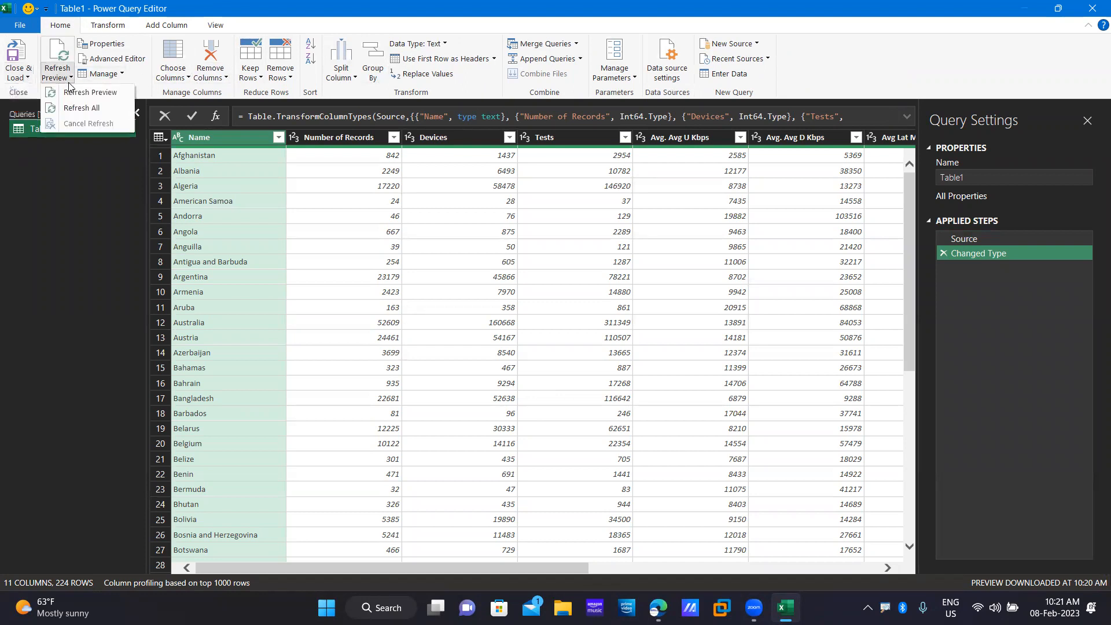
{"action": "left_click", "coordinate": [70, 80]}
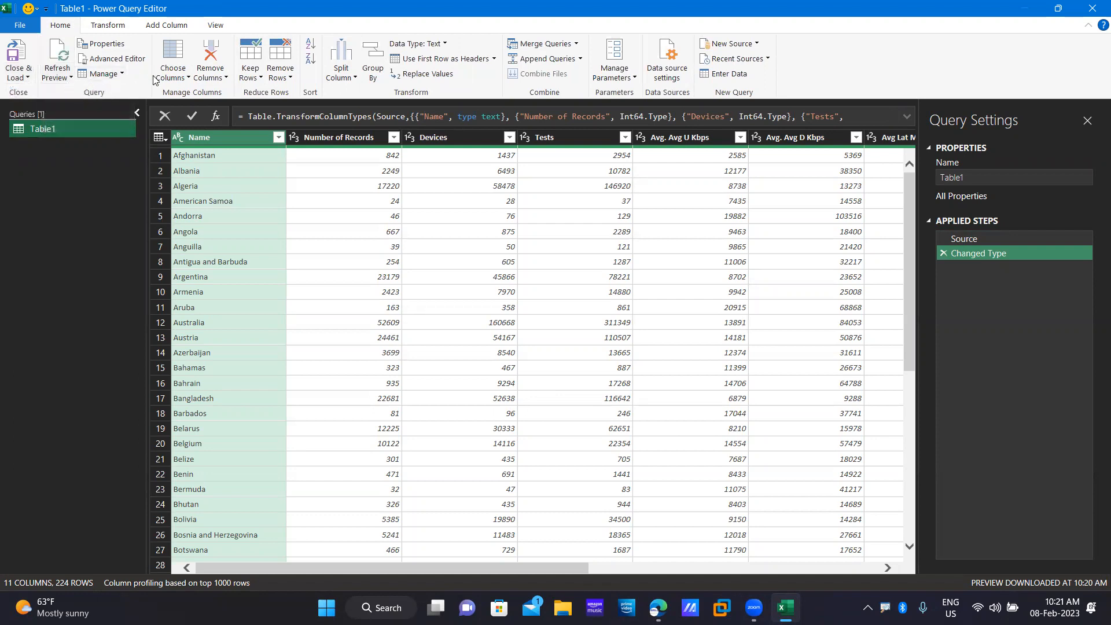
{"action": "left_click", "coordinate": [116, 79]}
{"action": "left_click", "coordinate": [120, 76]}
{"action": "left_click", "coordinate": [23, 77]}
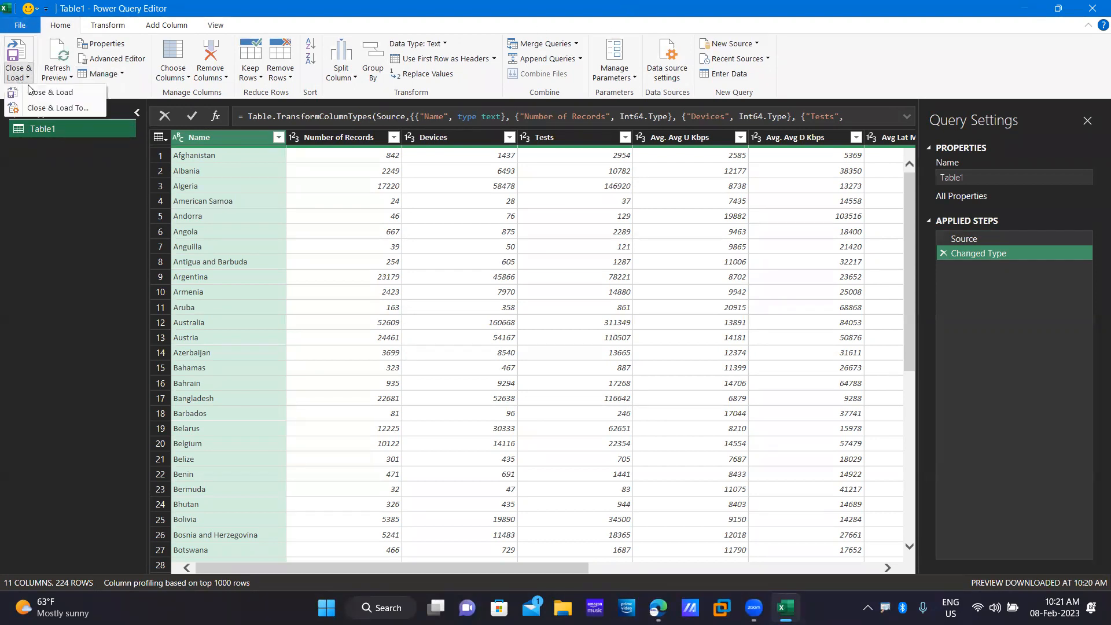
{"action": "left_click", "coordinate": [64, 97]}
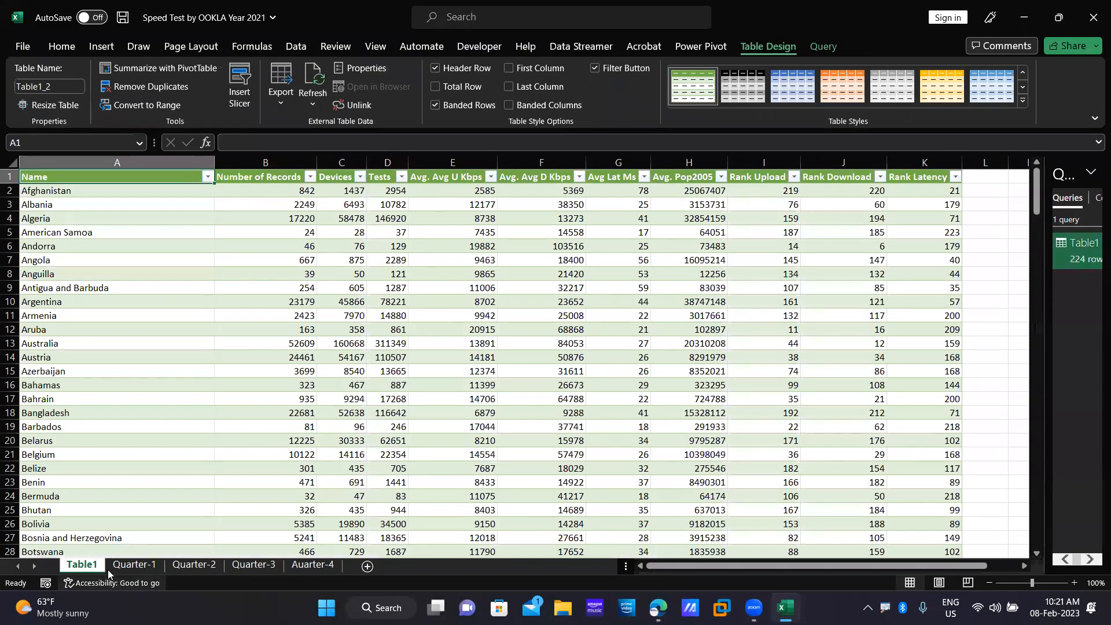
Delete the Table1 sheet and add a new blank sheet in its place.
{"action": "right_click", "coordinate": [97, 567]}
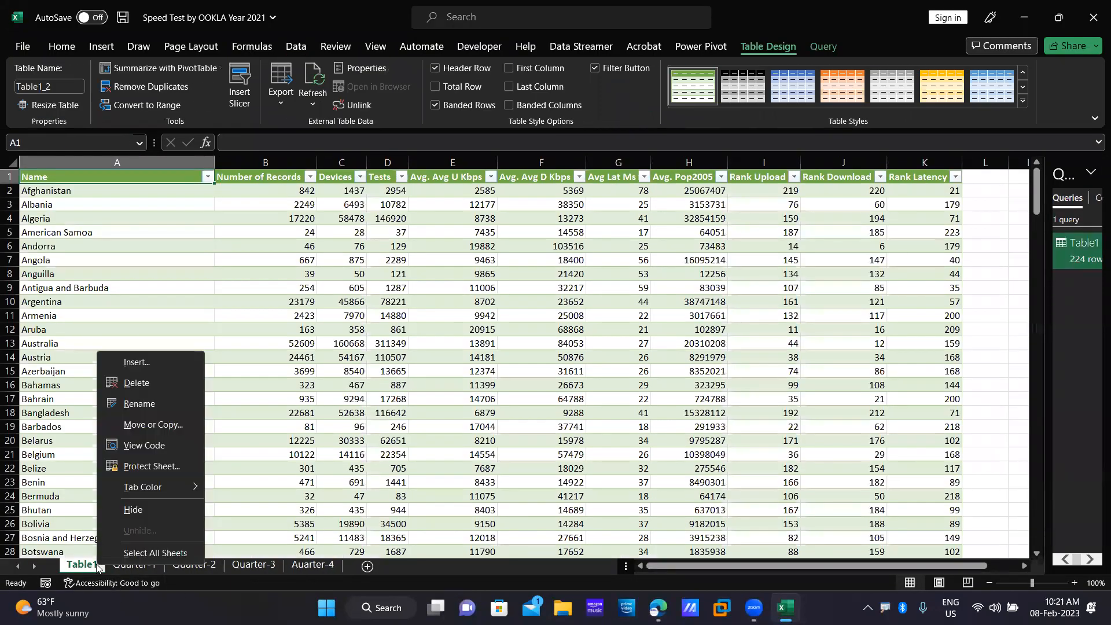
{"action": "left_click", "coordinate": [132, 382]}
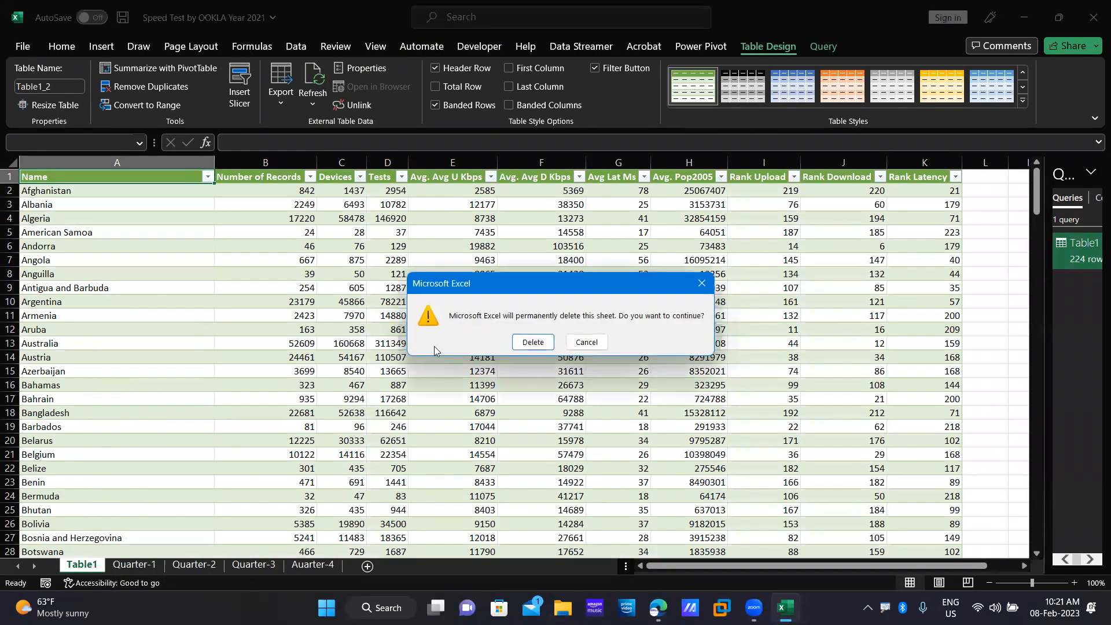
{"action": "left_click", "coordinate": [528, 344]}
{"action": "left_click", "coordinate": [322, 565]}
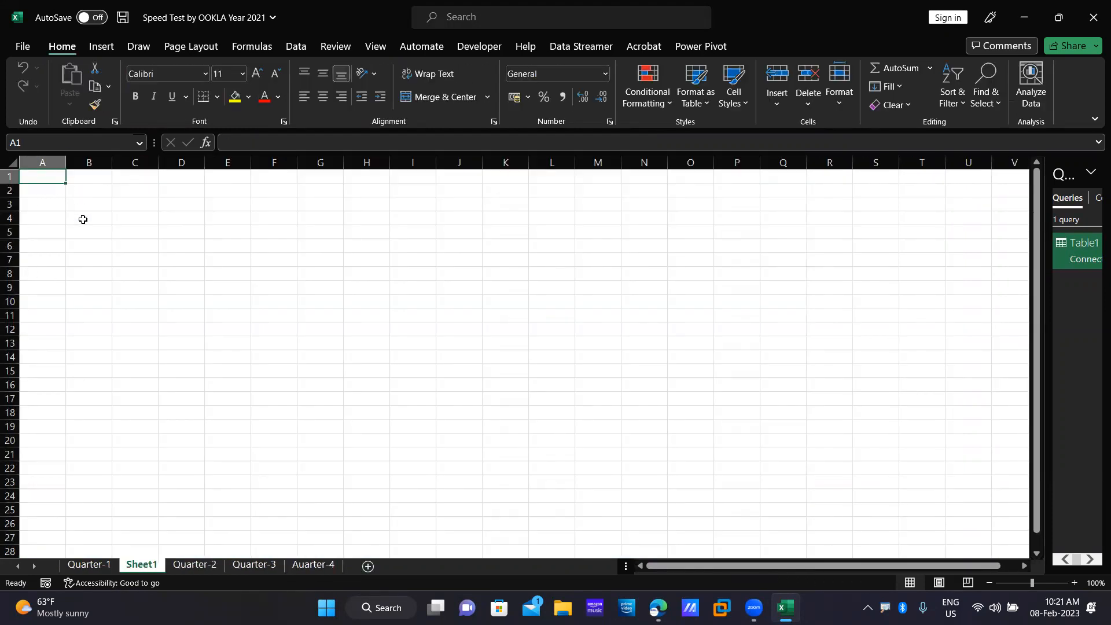
Close the Speed Test workbook without saving and open a fresh blank workbook.
{"action": "left_click", "coordinate": [298, 46]}
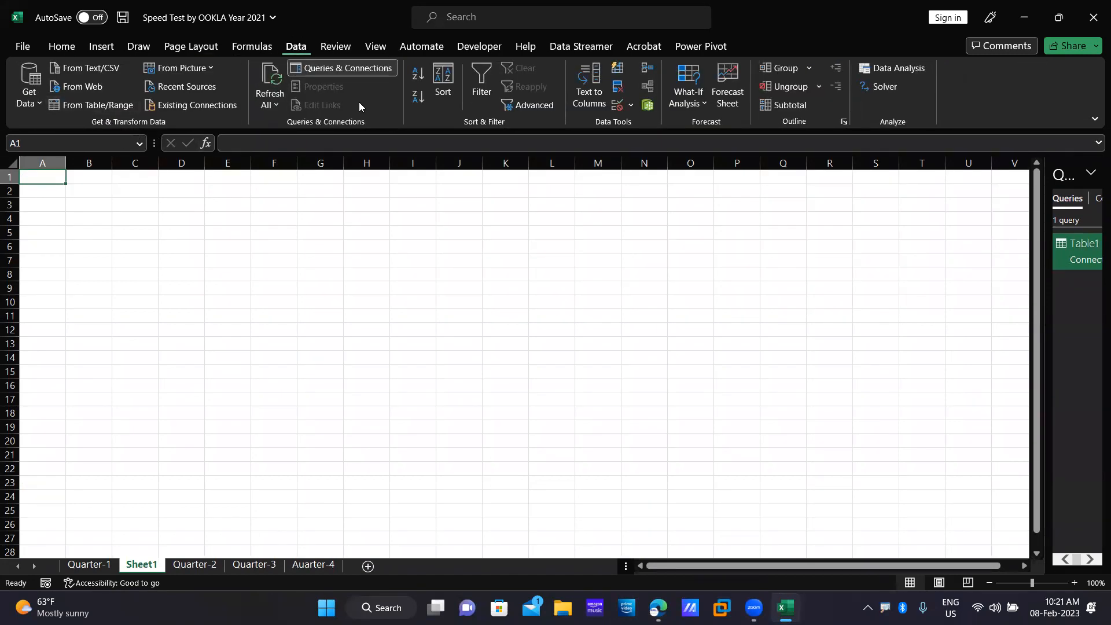
{"action": "left_click", "coordinate": [894, 65]}
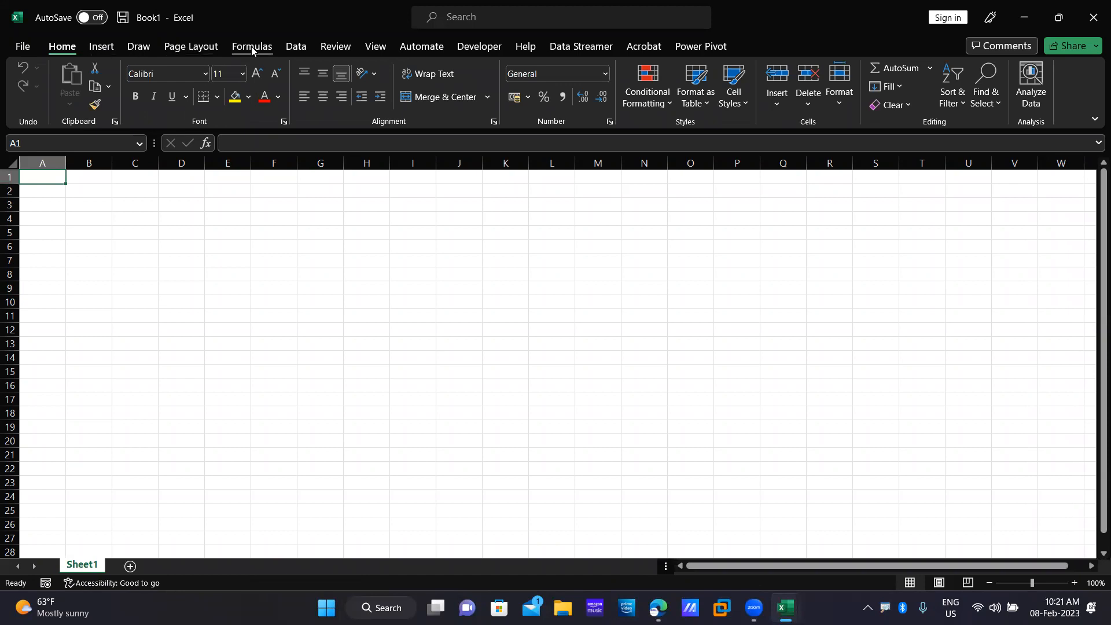
{"action": "left_click", "coordinate": [294, 46]}
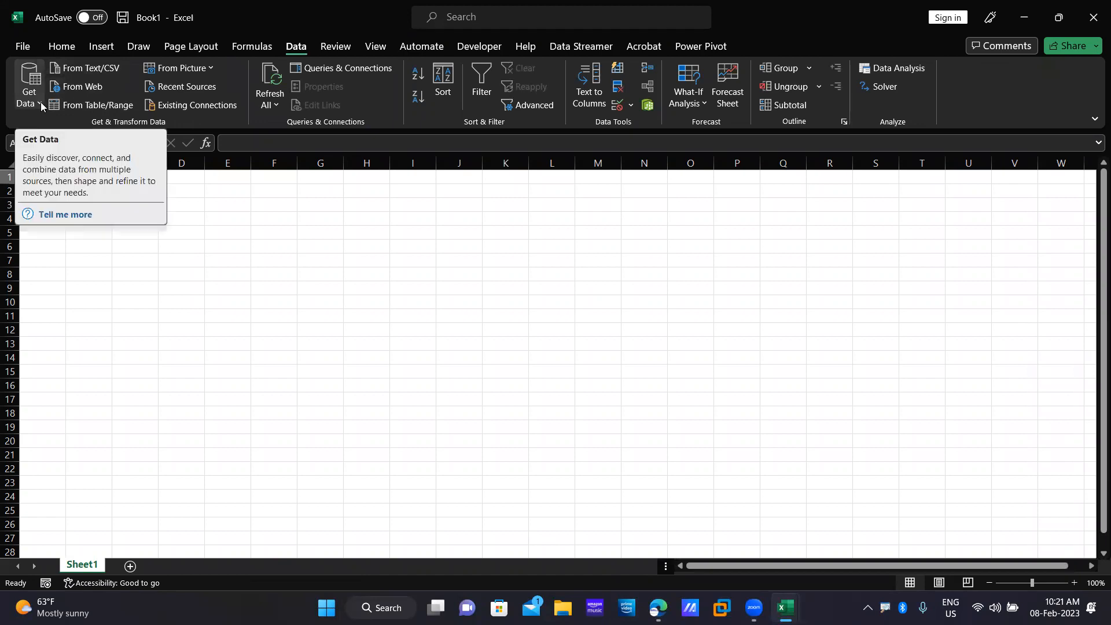
{"action": "left_click", "coordinate": [1094, 17]}
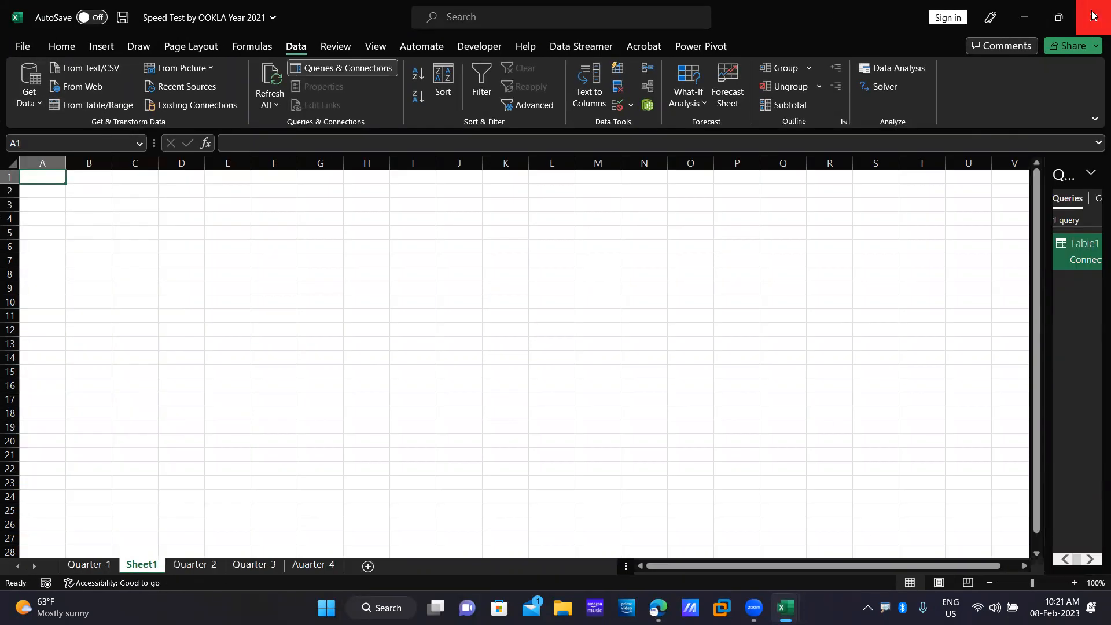
{"action": "left_click", "coordinate": [1094, 16]}
{"action": "left_click", "coordinate": [539, 325]}
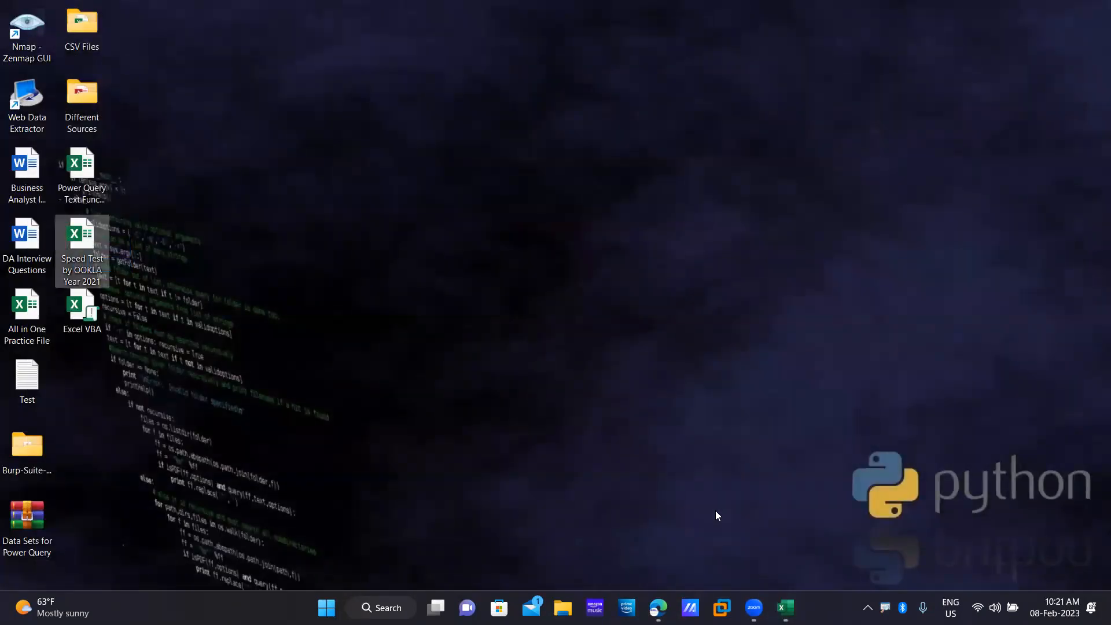
{"action": "left_click", "coordinate": [785, 608]}
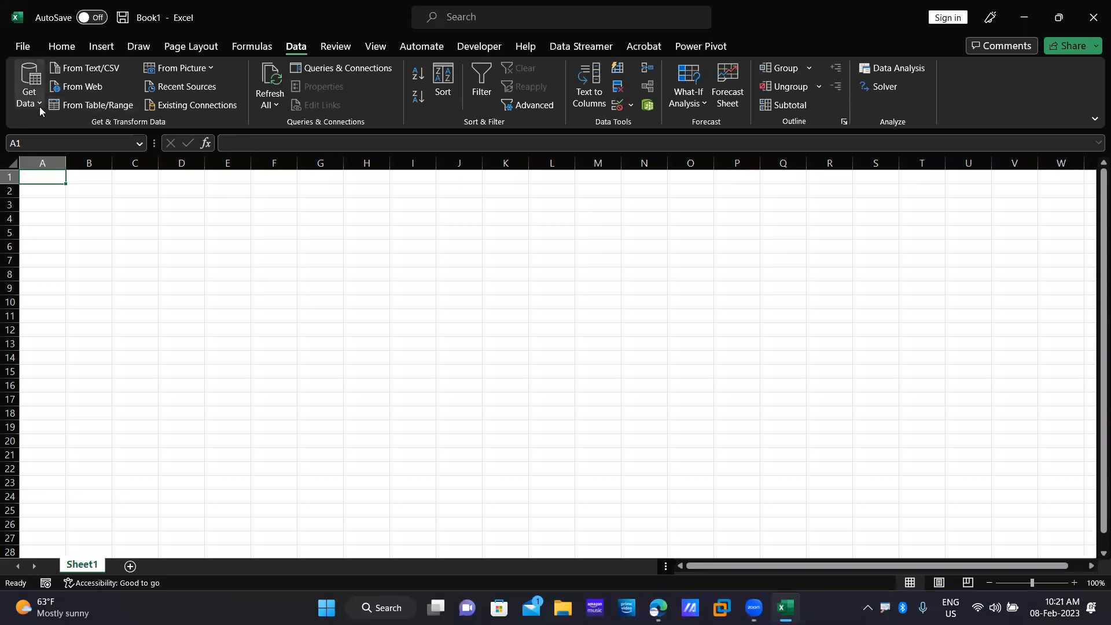
Import the Quarter-1 sheet from Desktop's Speed Test by OOKLA Year 2021.xlsx into a new worksheet.
{"action": "left_click", "coordinate": [29, 87]}
{"action": "mouse_move", "coordinate": [115, 139]}
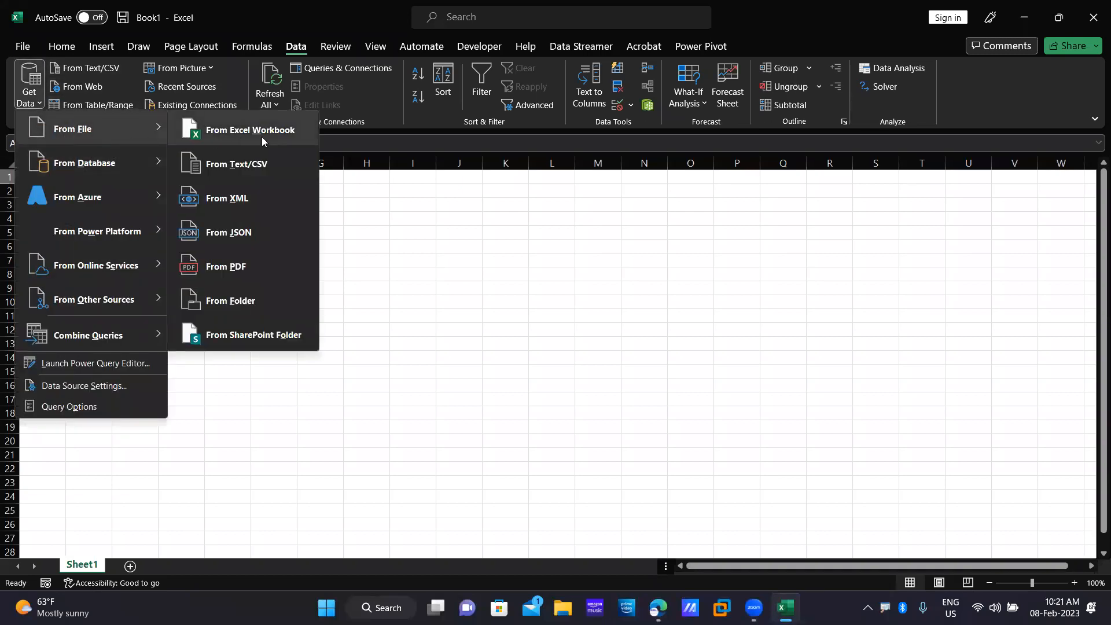
{"action": "left_click", "coordinate": [258, 132]}
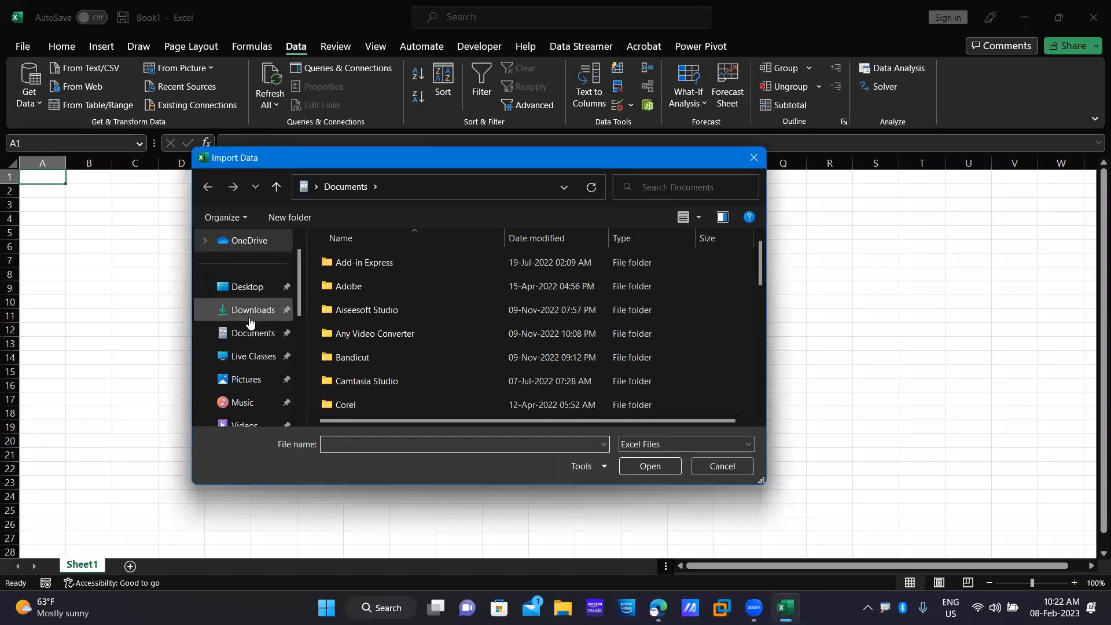
{"action": "left_click", "coordinate": [247, 287]}
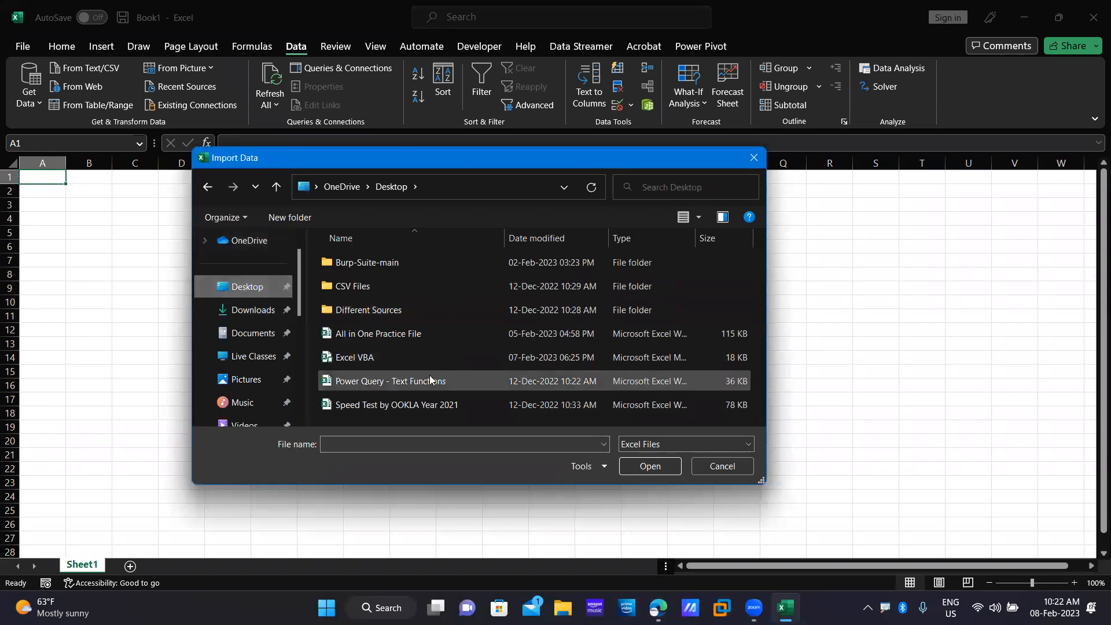
{"action": "left_click", "coordinate": [418, 405]}
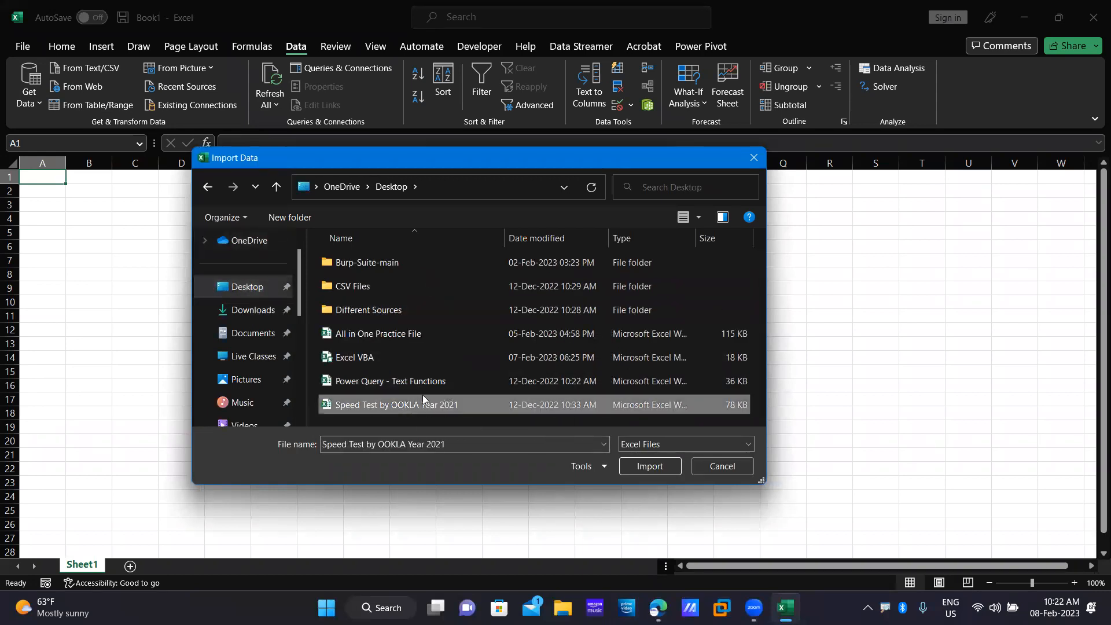
{"action": "left_click", "coordinate": [648, 469]}
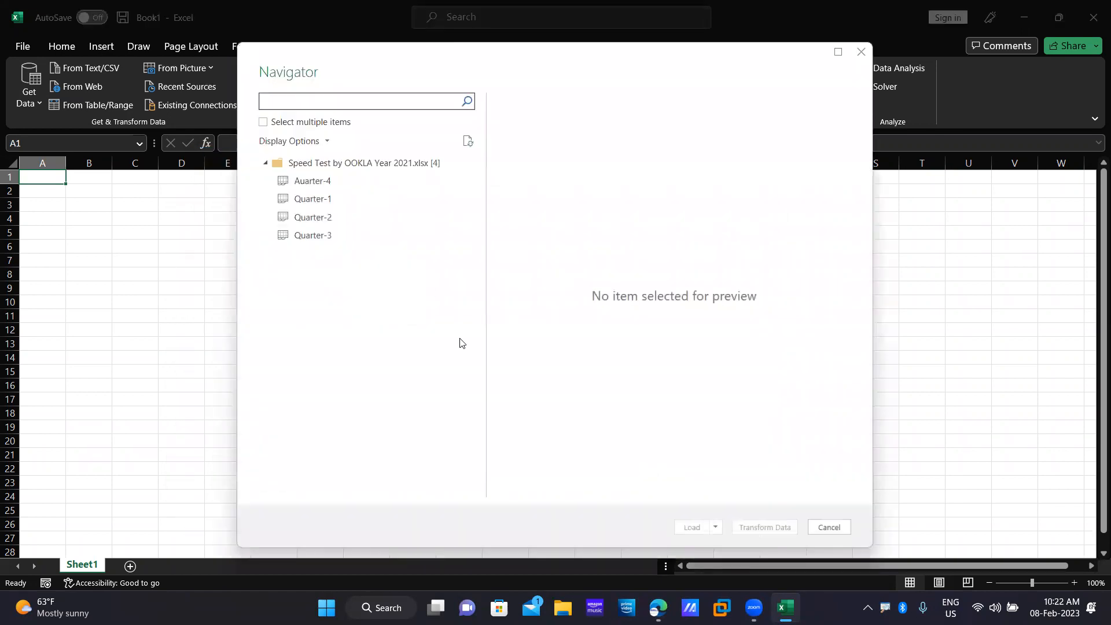
{"action": "left_click", "coordinate": [348, 200]}
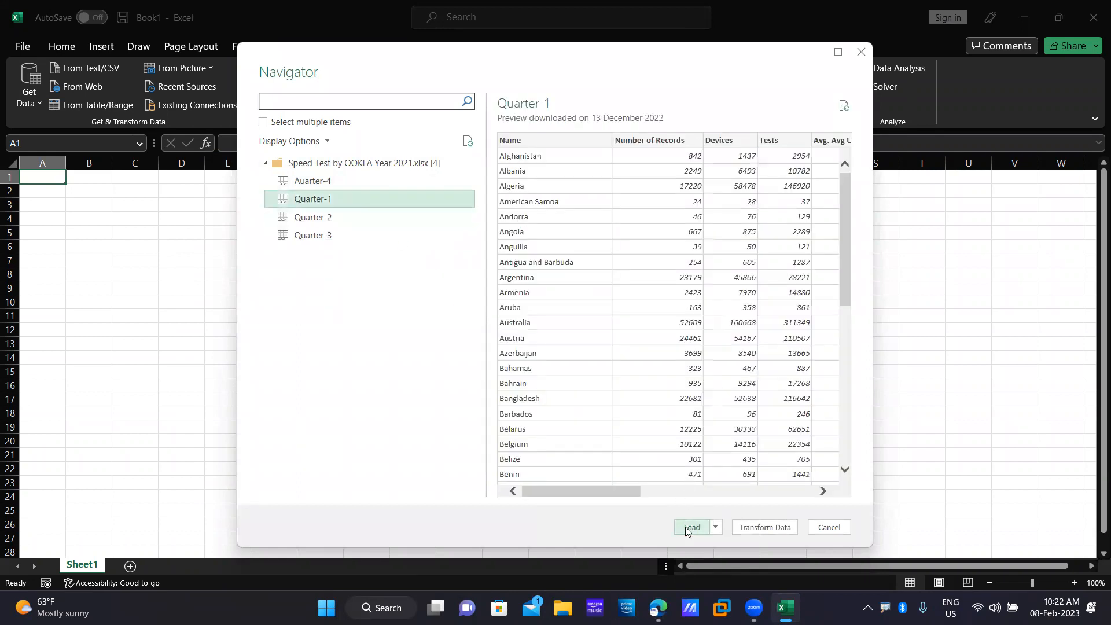
{"action": "left_click", "coordinate": [690, 528]}
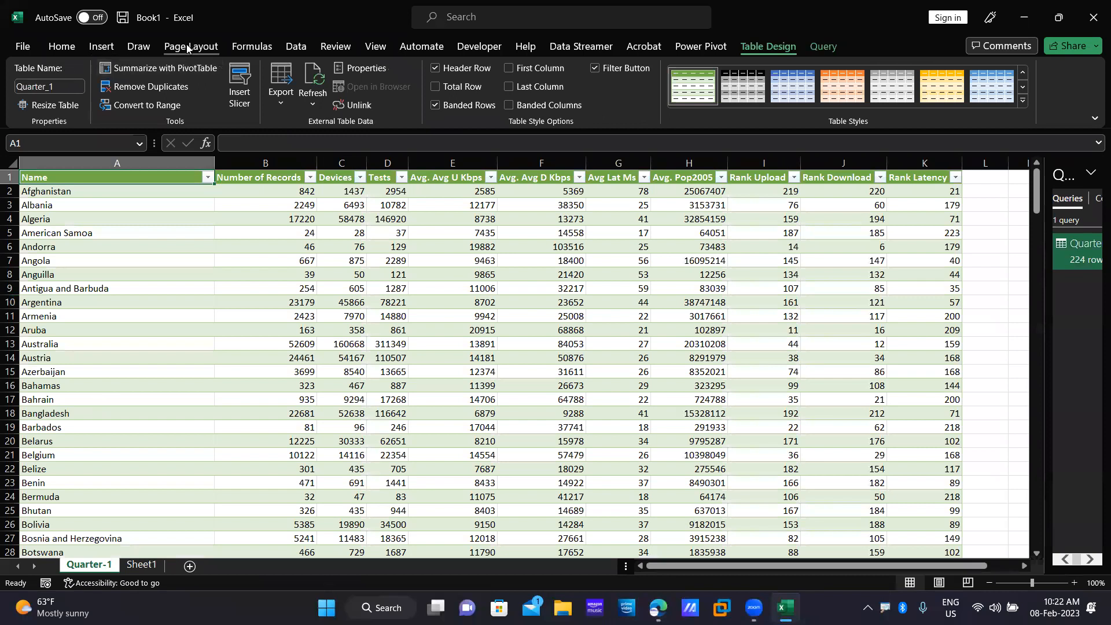
Import the Quarter-2 sheet from Speed Test by OOKLA Year 2021.xlsx onto its own new worksheet.
{"action": "left_click", "coordinate": [296, 47]}
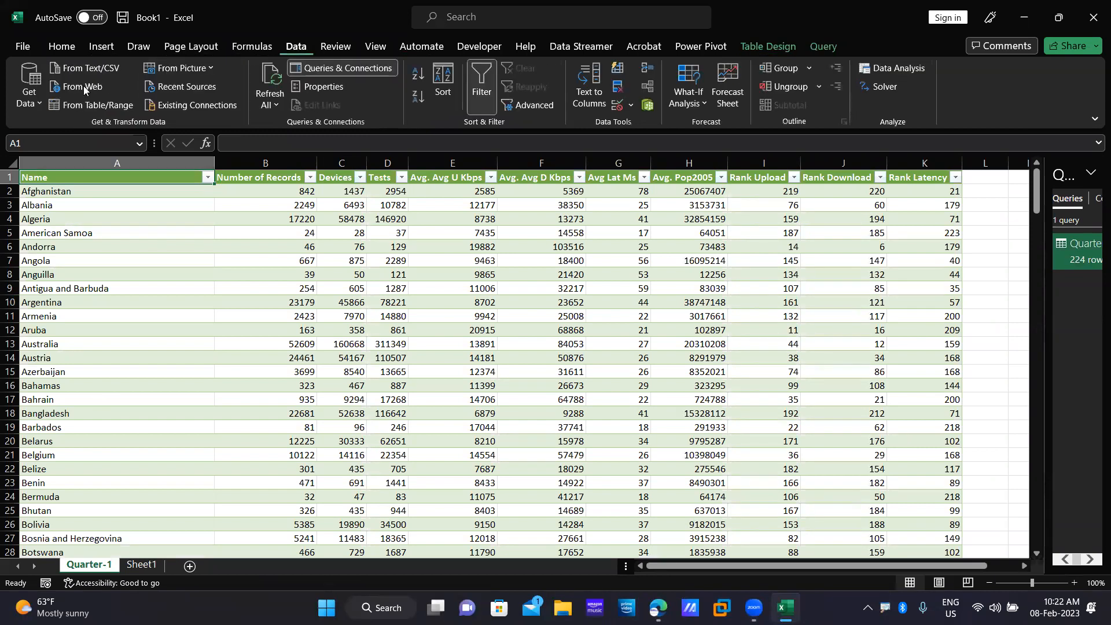
{"action": "left_click", "coordinate": [39, 108]}
{"action": "mouse_move", "coordinate": [67, 118]}
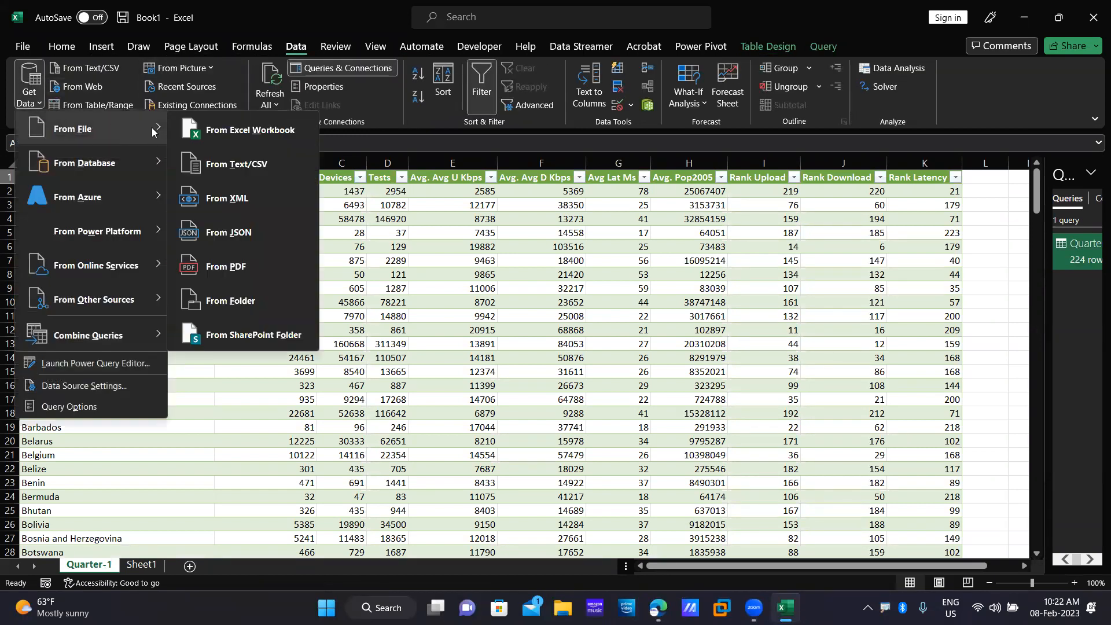
{"action": "left_click", "coordinate": [264, 131]}
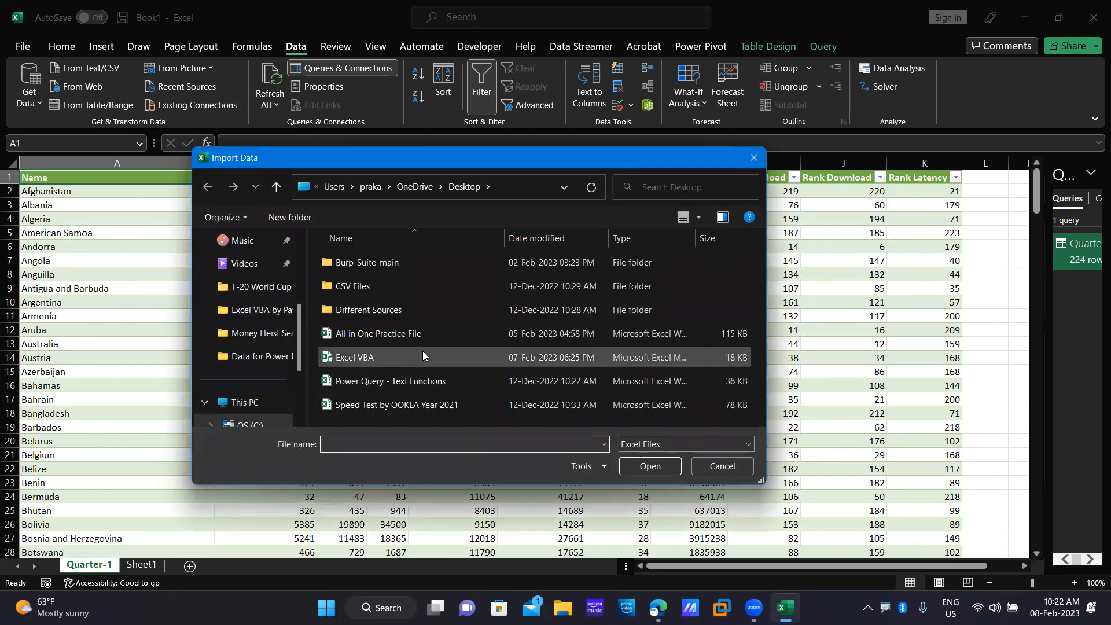
{"action": "left_click", "coordinate": [418, 401]}
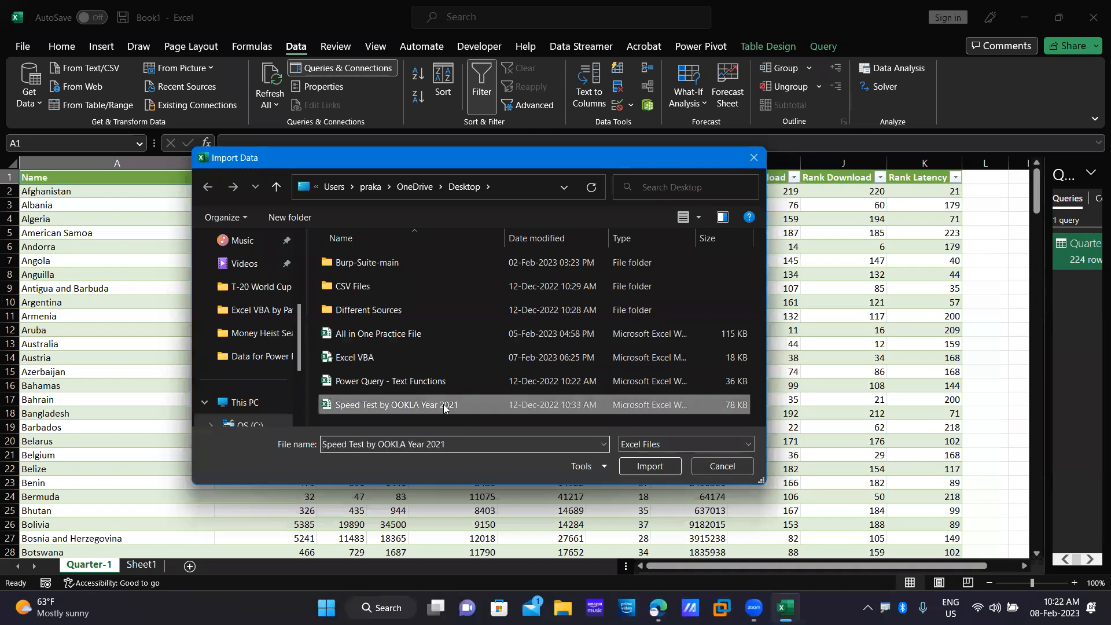
{"action": "left_click", "coordinate": [644, 468]}
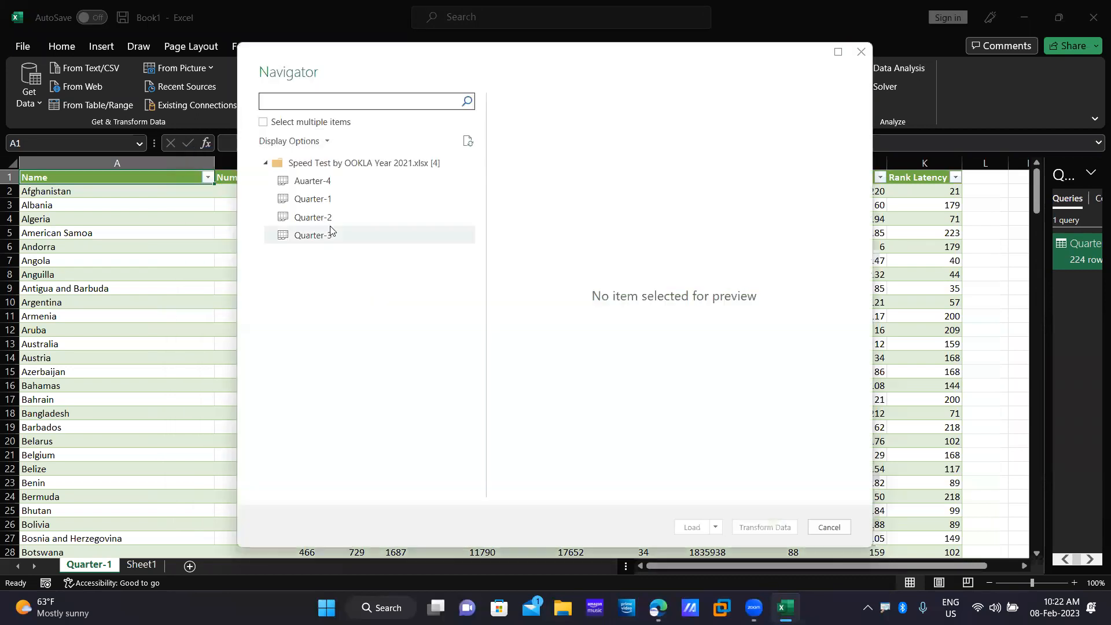
{"action": "left_click", "coordinate": [322, 218]}
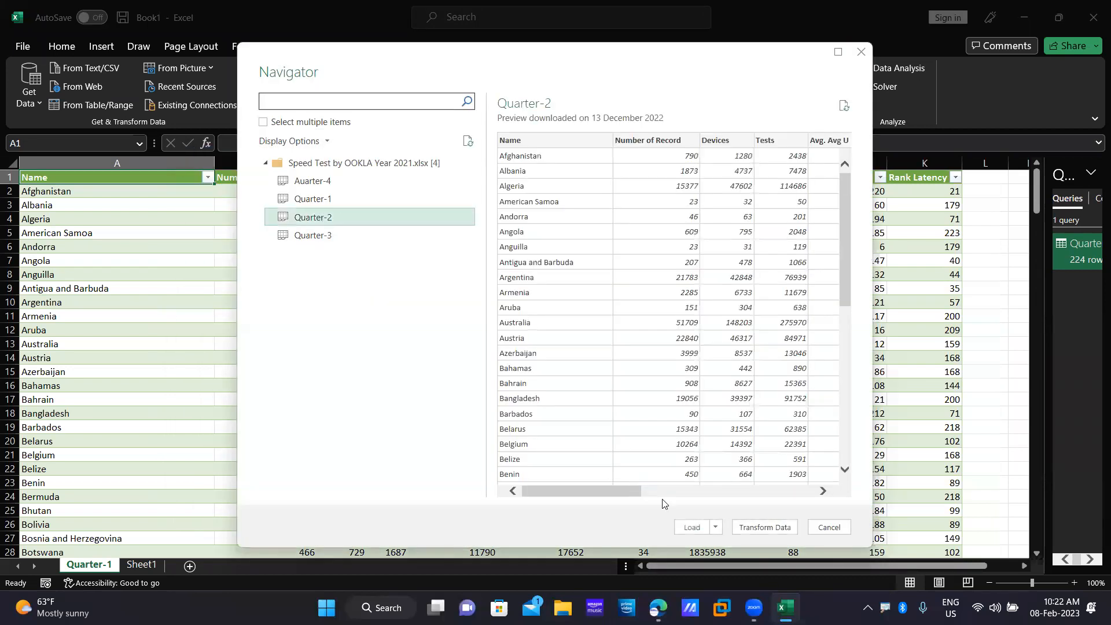
{"action": "left_click", "coordinate": [697, 527]}
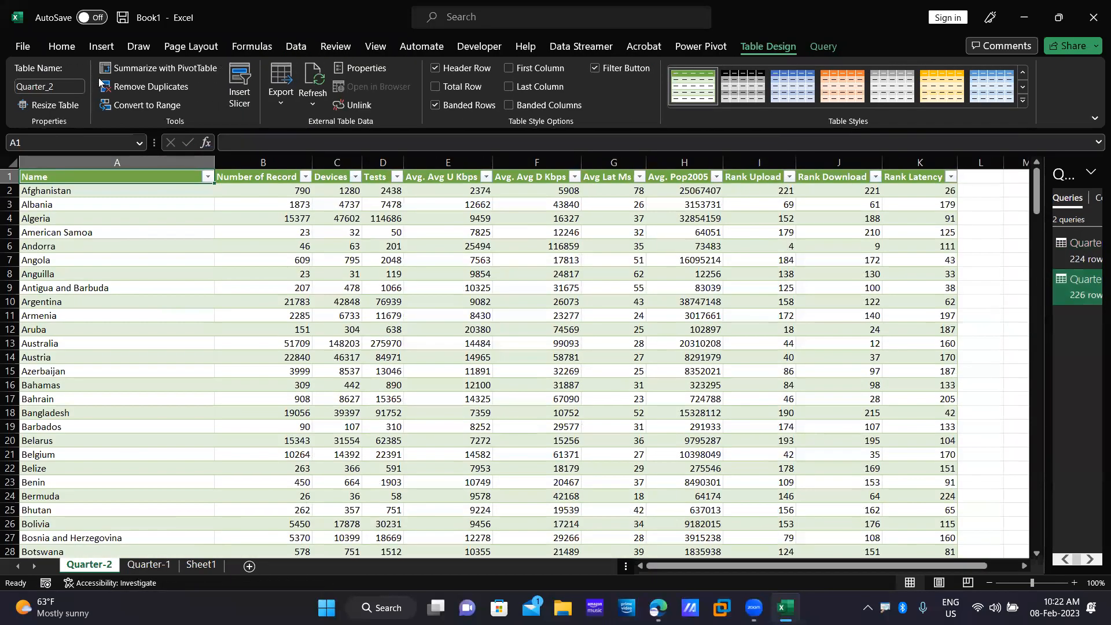
Import the Quarter-3 sheet from the Speed Test workbook onto a new worksheet.
{"action": "left_click", "coordinate": [296, 46]}
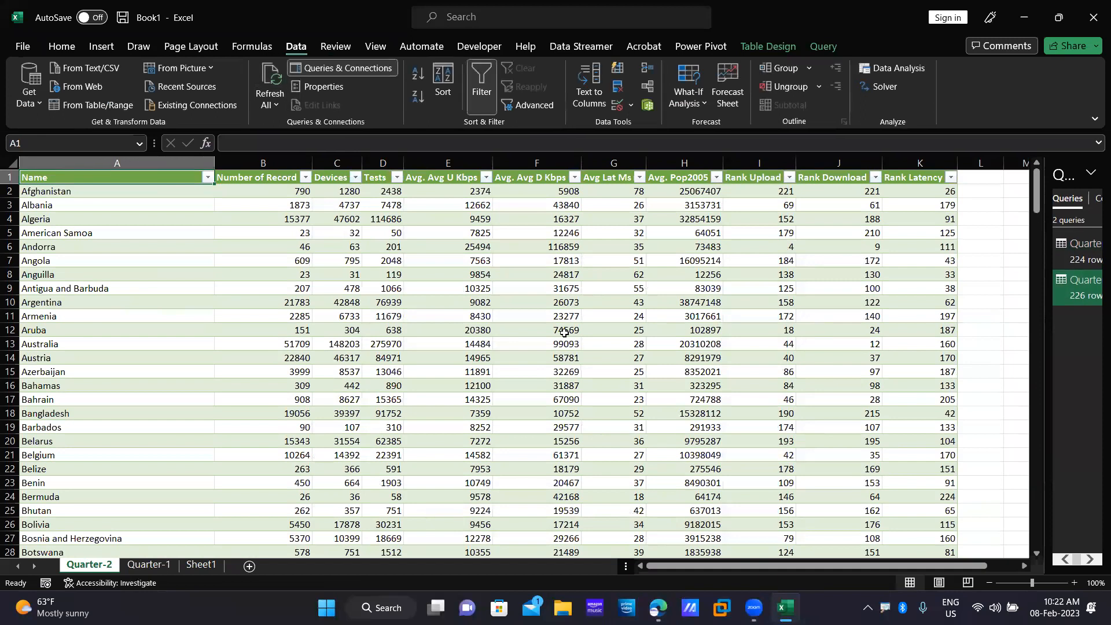
{"action": "left_click", "coordinate": [36, 103]}
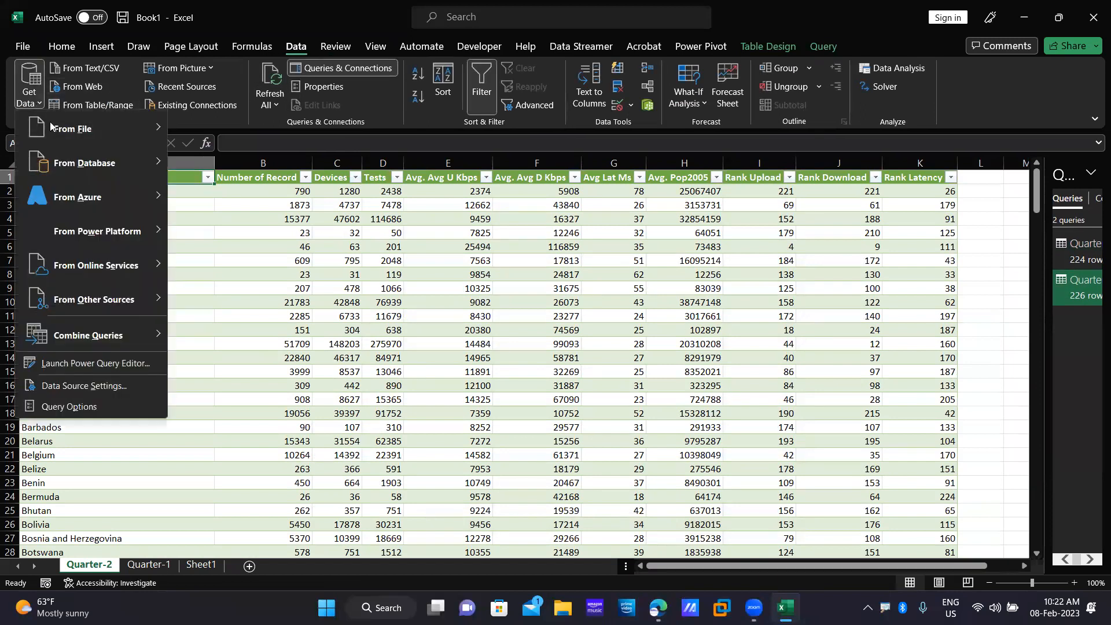
{"action": "mouse_move", "coordinate": [94, 131]}
{"action": "left_click", "coordinate": [289, 142]}
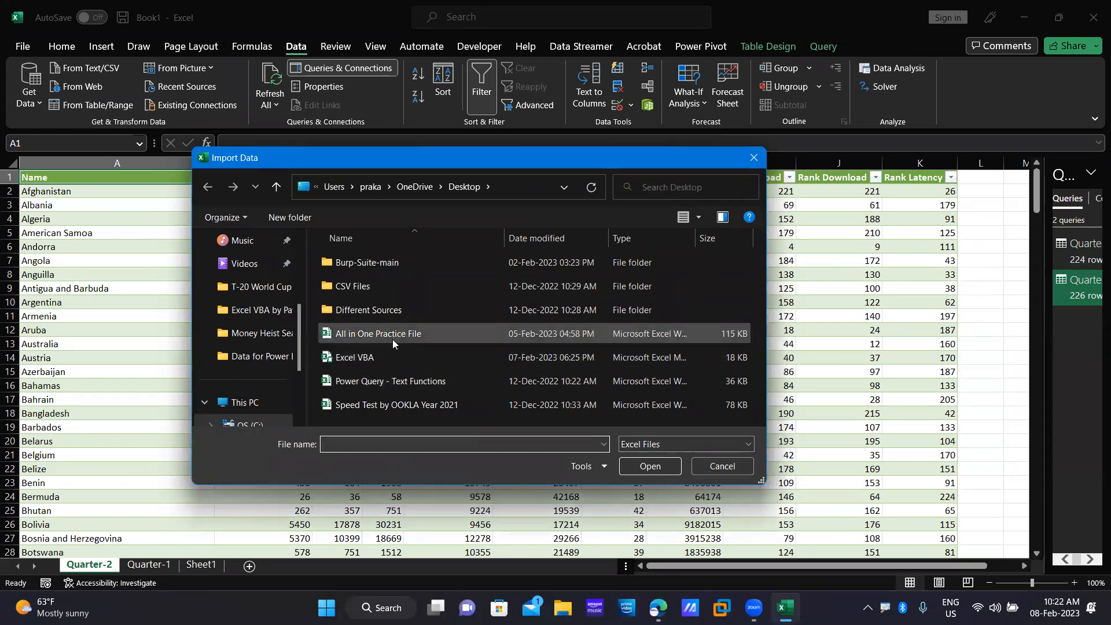
{"action": "left_click", "coordinate": [402, 407]}
{"action": "left_click", "coordinate": [653, 467]}
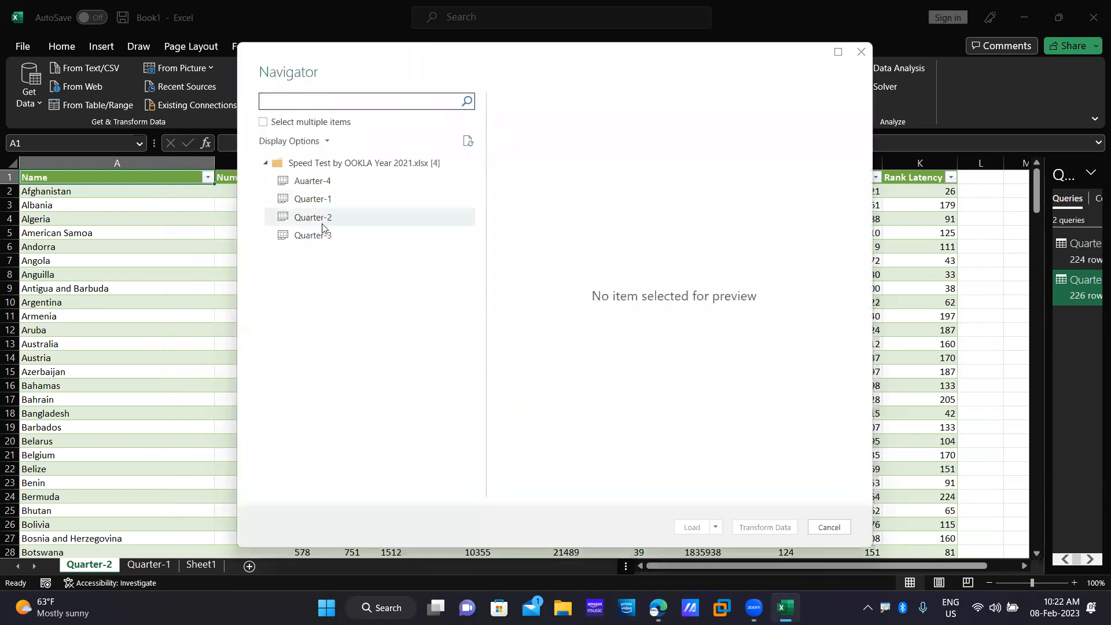
{"action": "left_click", "coordinate": [342, 235]}
{"action": "left_click", "coordinate": [683, 523]}
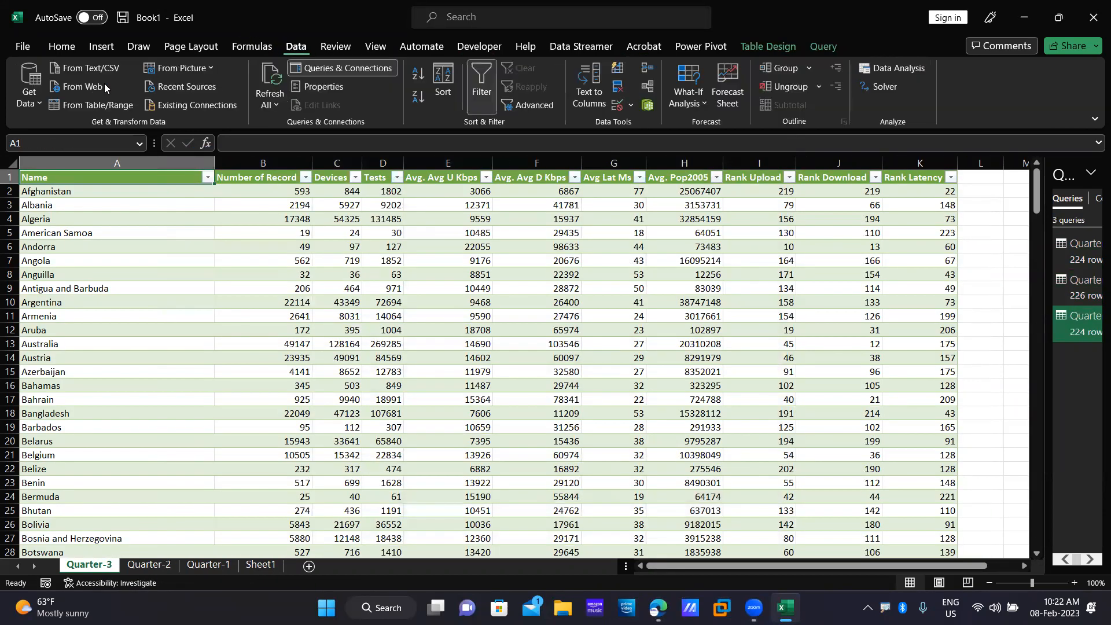
Start another import from an Excel workbook file.
{"action": "left_click", "coordinate": [34, 104]}
{"action": "mouse_move", "coordinate": [107, 138]}
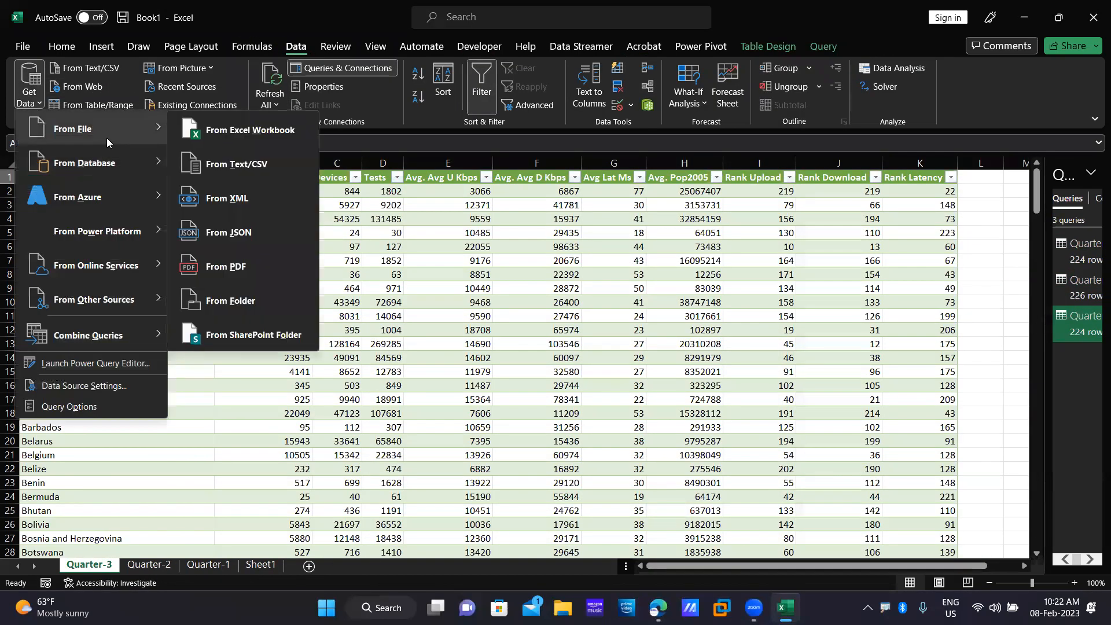
{"action": "left_click", "coordinate": [296, 135]}
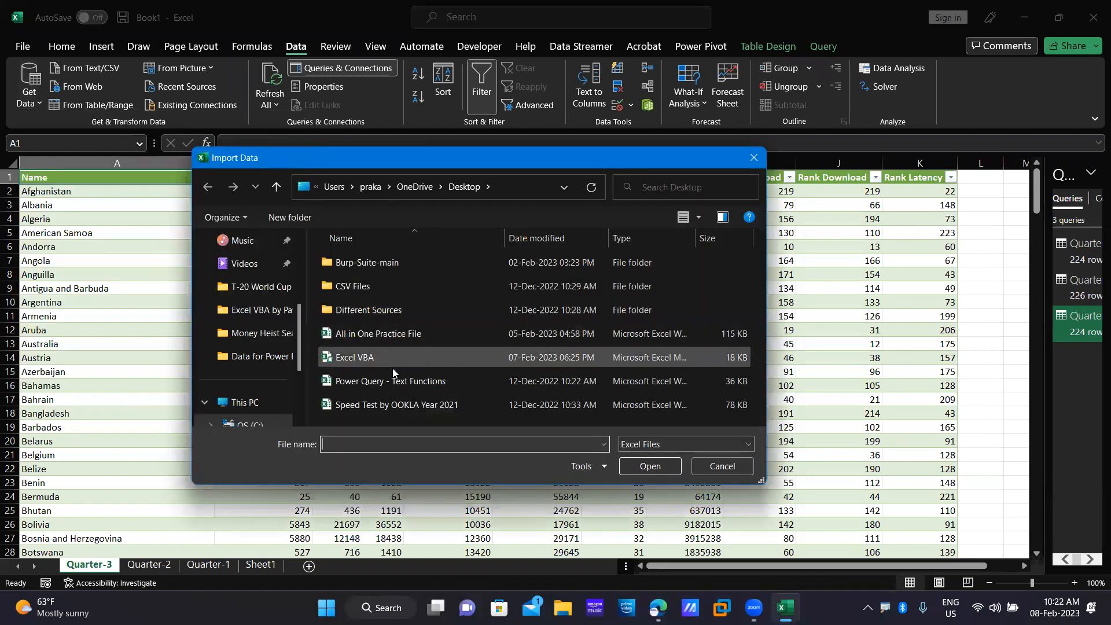
Load the Auarter-4 sheet from the Speed Test workbook onto its own worksheet.
{"action": "left_click", "coordinate": [417, 404]}
{"action": "left_click", "coordinate": [651, 467]}
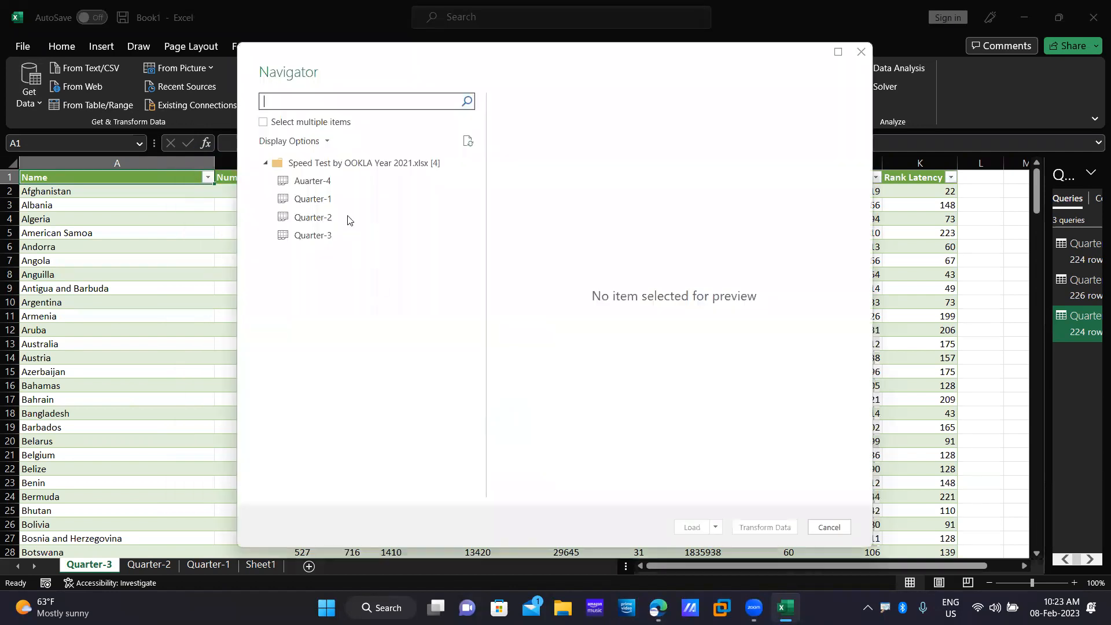
{"action": "left_click", "coordinate": [324, 182]}
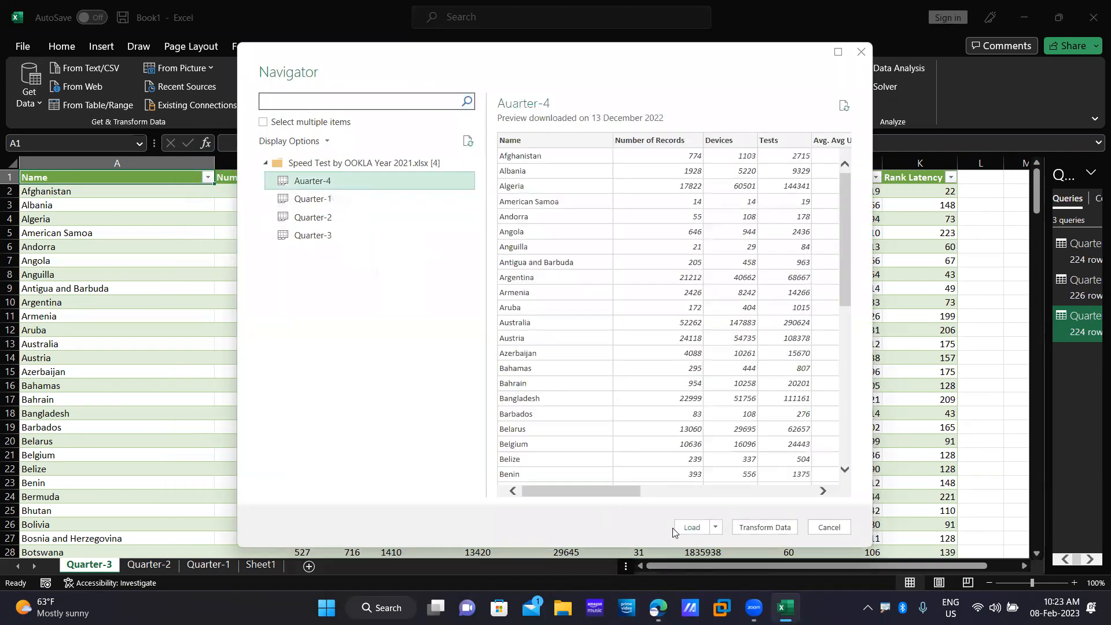
{"action": "left_click", "coordinate": [693, 527]}
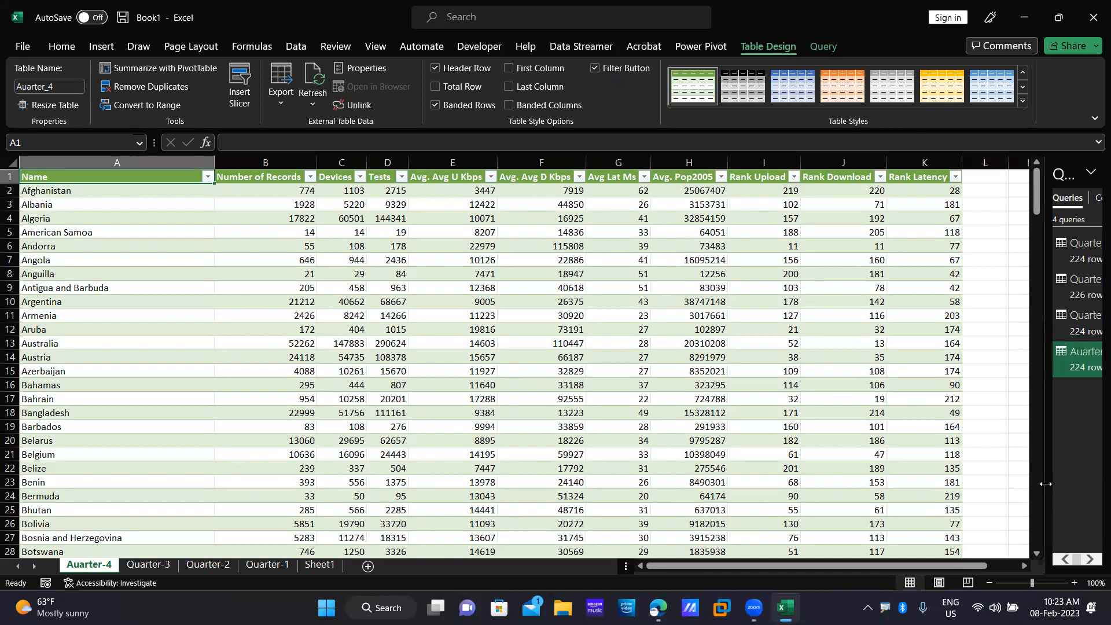
Widen the Queries & Connections pane and open Auarter-4 in Power Query Editor.
{"action": "left_click_drag", "start_coordinate": [1046, 484], "coordinate": [972, 485]}
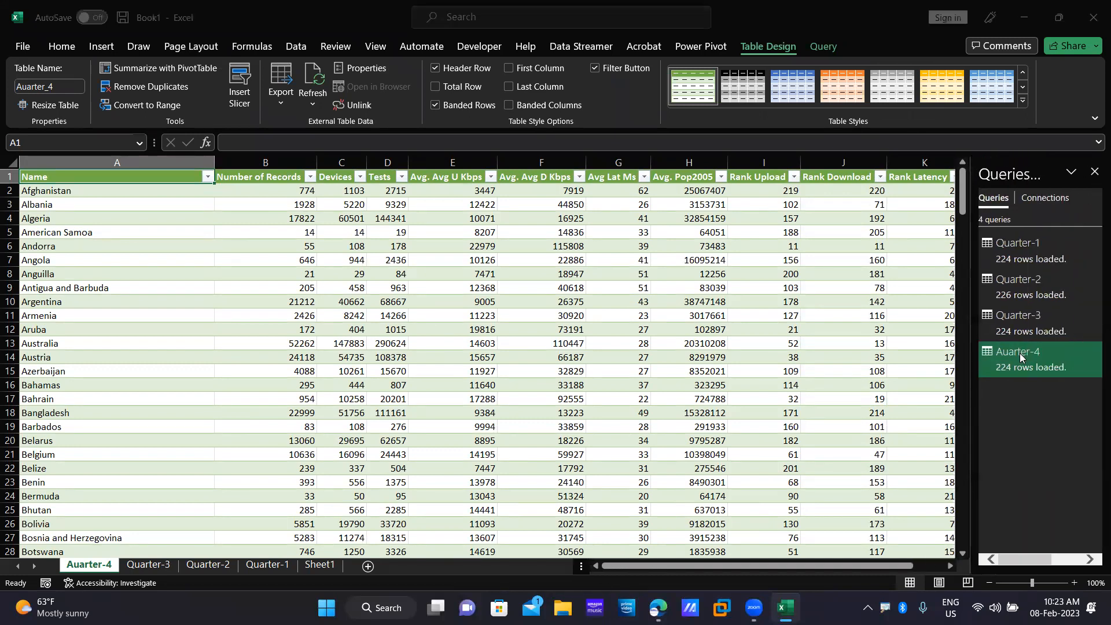
{"action": "right_click", "coordinate": [1020, 357]}
{"action": "left_click", "coordinate": [1010, 349]}
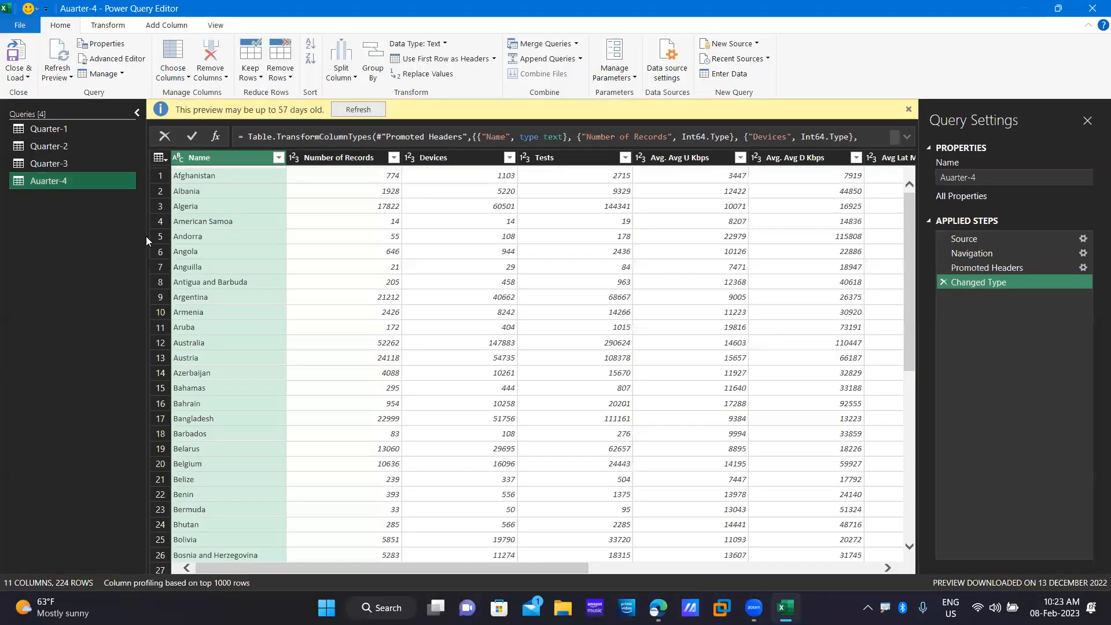
Refresh the preview, select the Quarter-1 query, and start Append Queries from Home.
{"action": "left_click", "coordinate": [359, 110]}
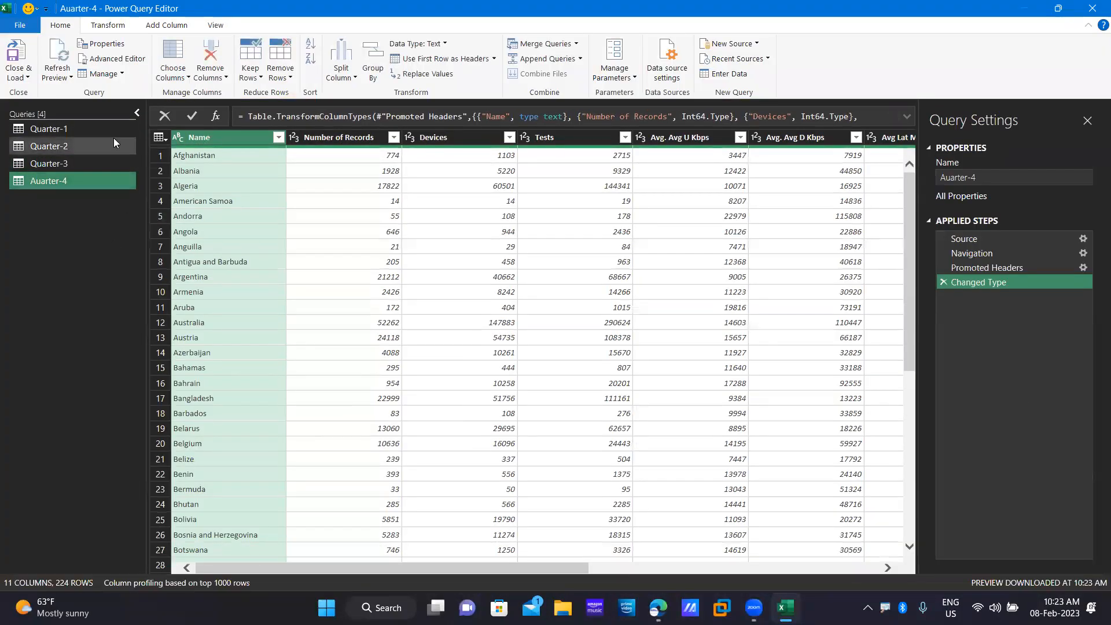
{"action": "left_click", "coordinate": [87, 130]}
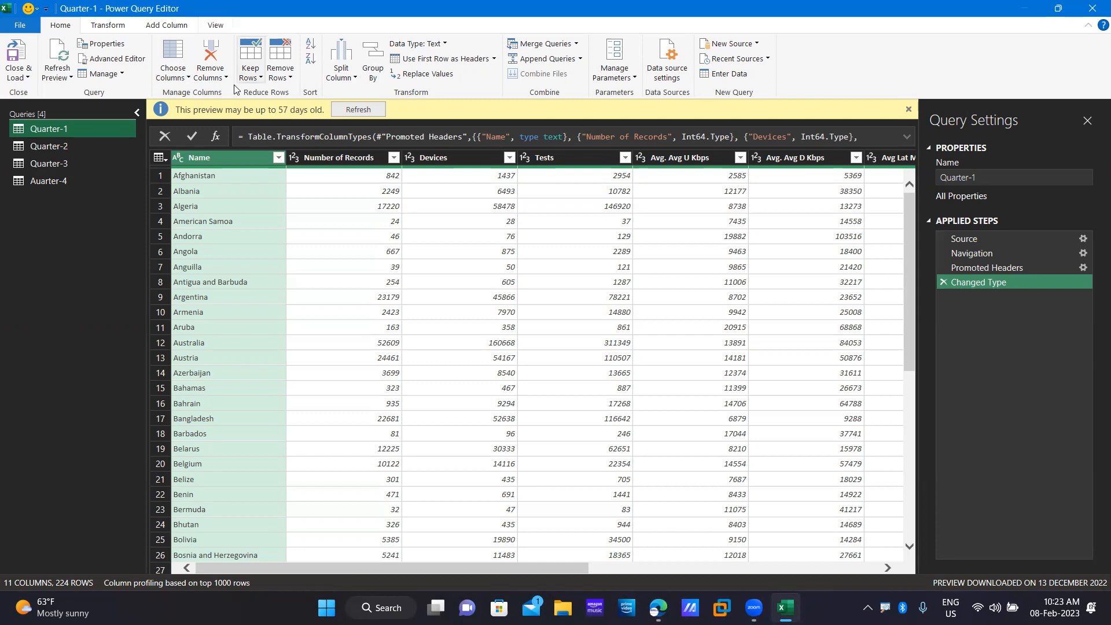
{"action": "left_click", "coordinate": [116, 28]}
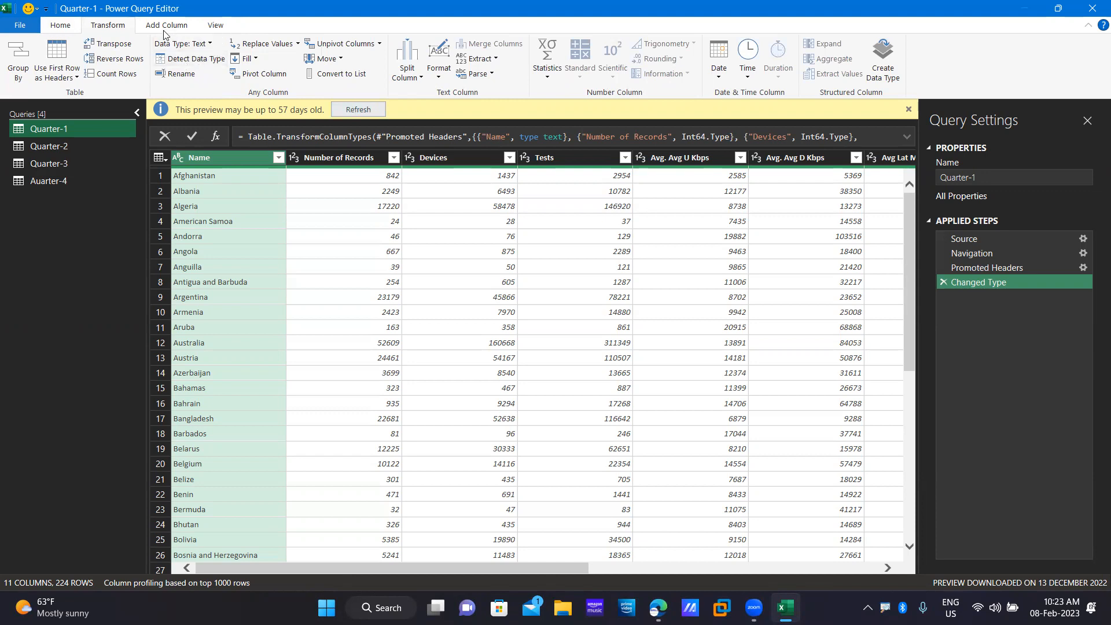
{"action": "left_click", "coordinate": [70, 32]}
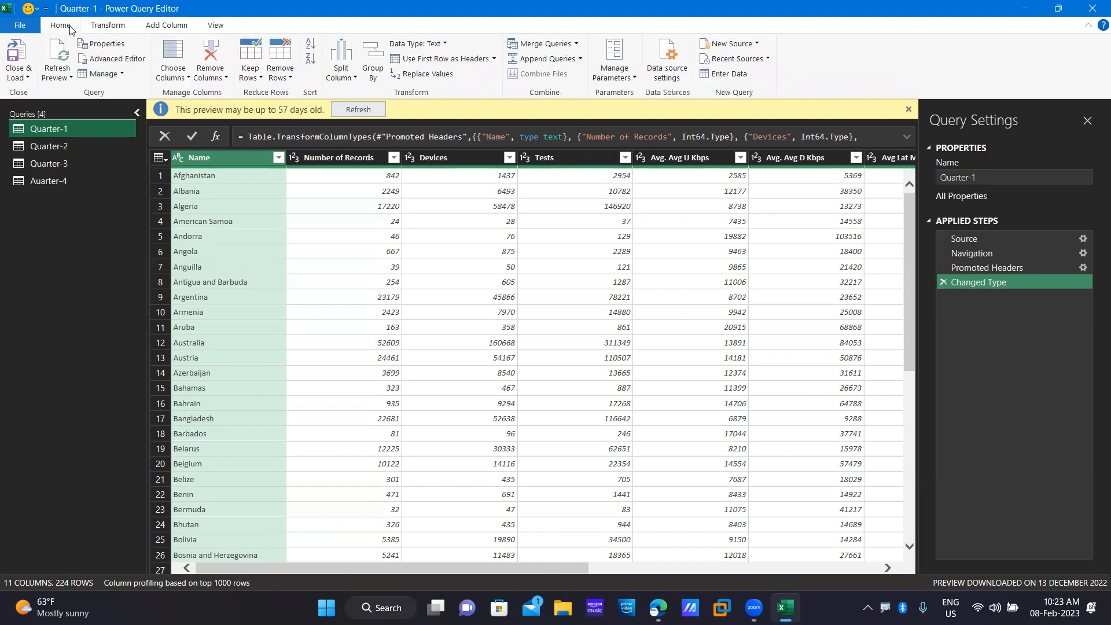
{"action": "left_click", "coordinate": [575, 60]}
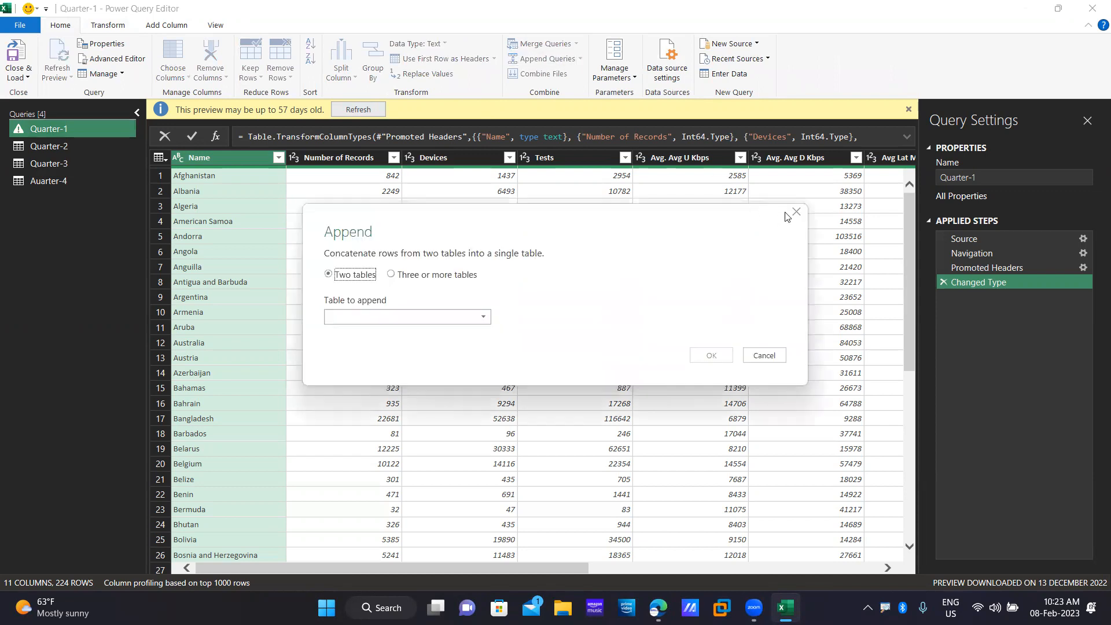
Use Append Queries as New with three or more tables, adding Quarter-2, Quarter-3 and Auarter-4.
{"action": "key", "text": "Escape"}
{"action": "left_click", "coordinate": [580, 58]}
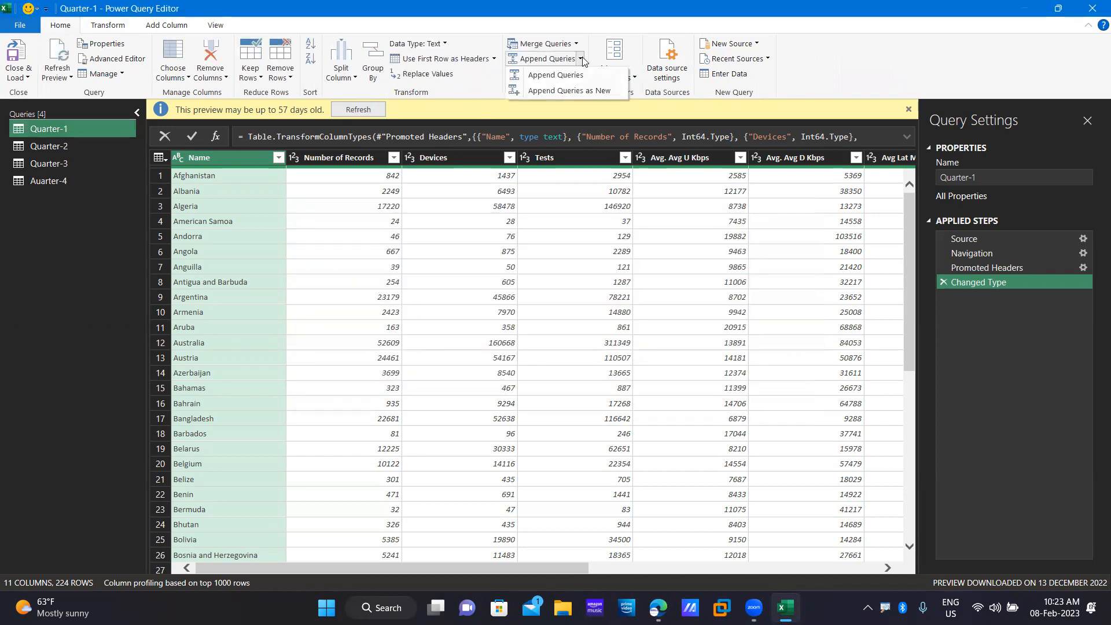
{"action": "left_click", "coordinate": [585, 90]}
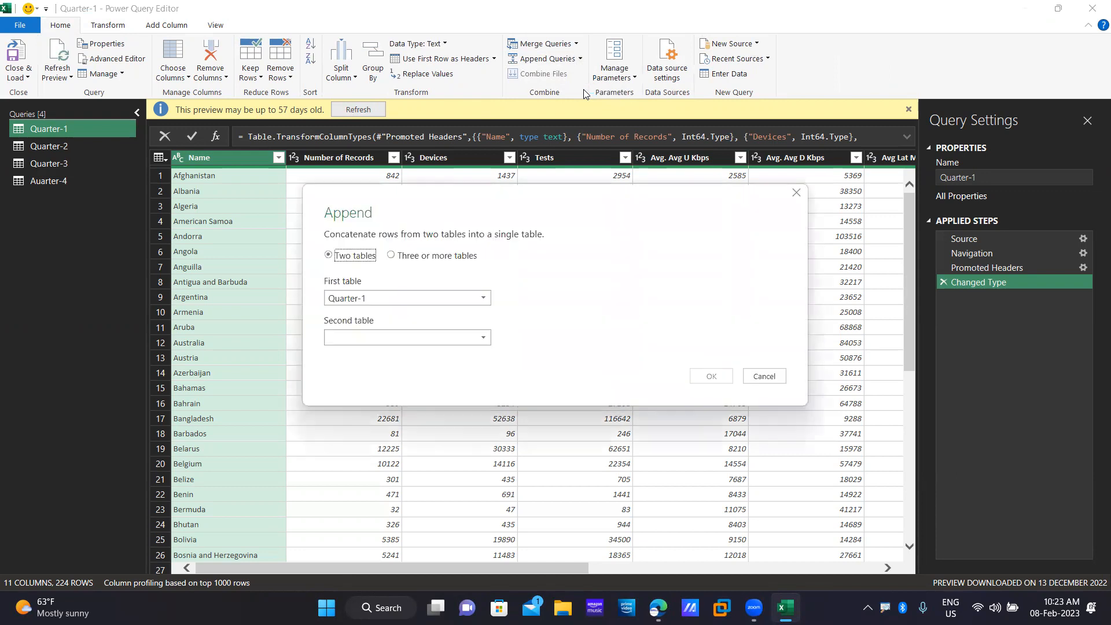
{"action": "left_click", "coordinate": [392, 256]}
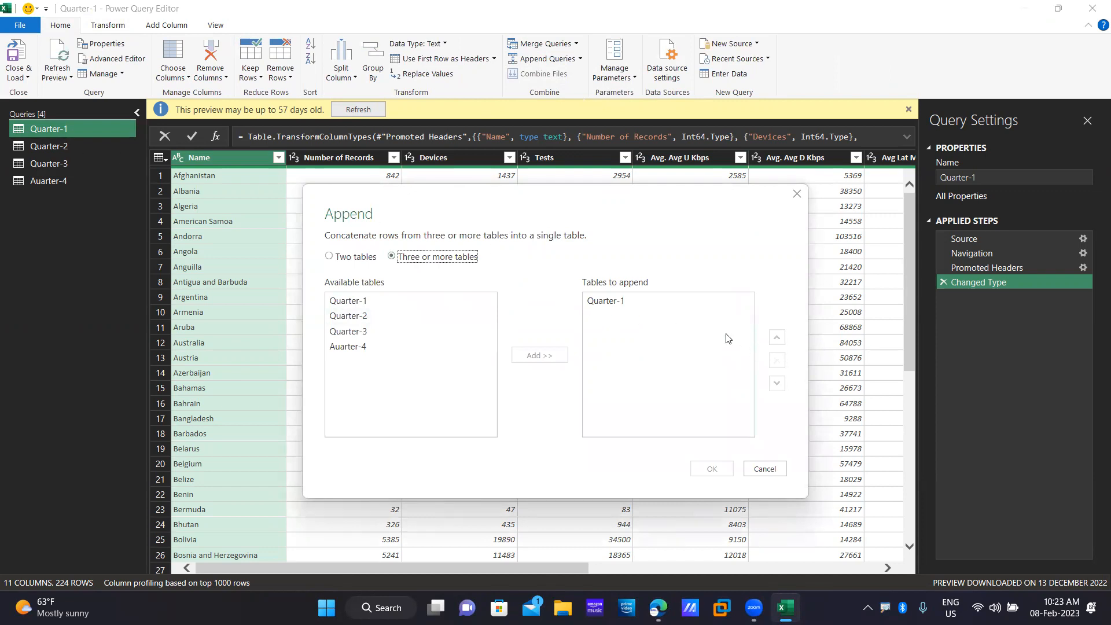
{"action": "left_click", "coordinate": [367, 319]}
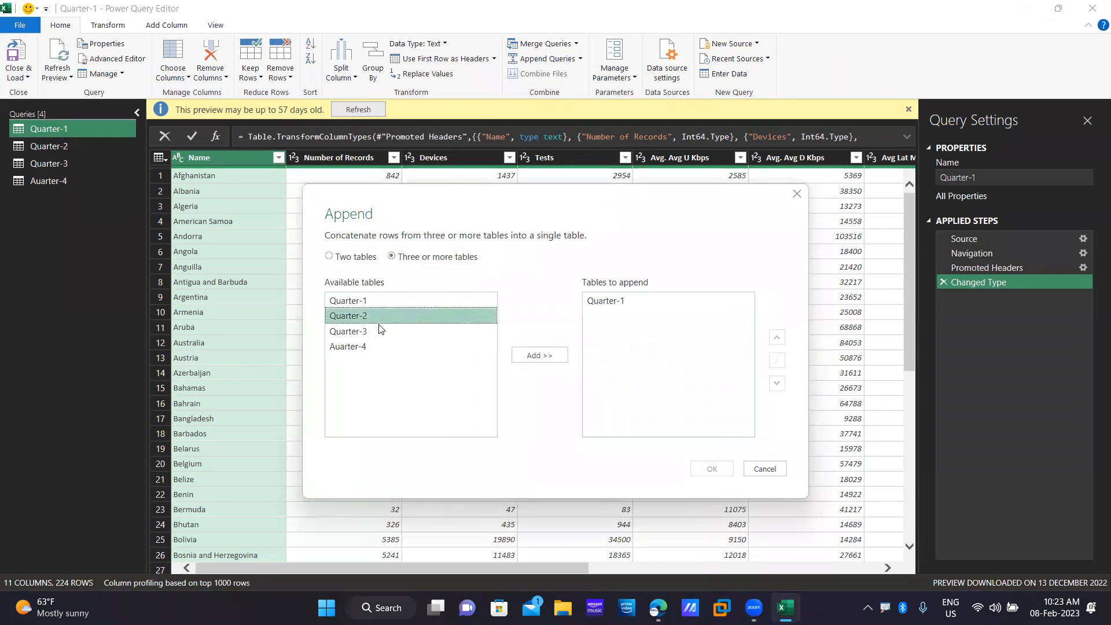
{"action": "left_click", "coordinate": [550, 355]}
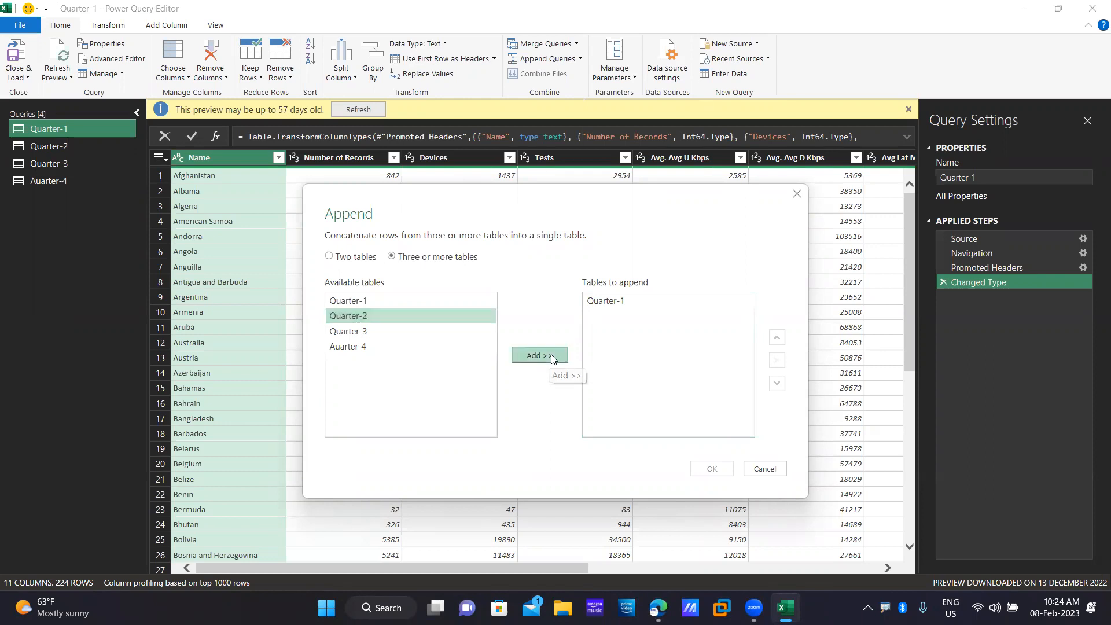
{"action": "left_click", "coordinate": [392, 331]}
{"action": "left_click", "coordinate": [522, 357]}
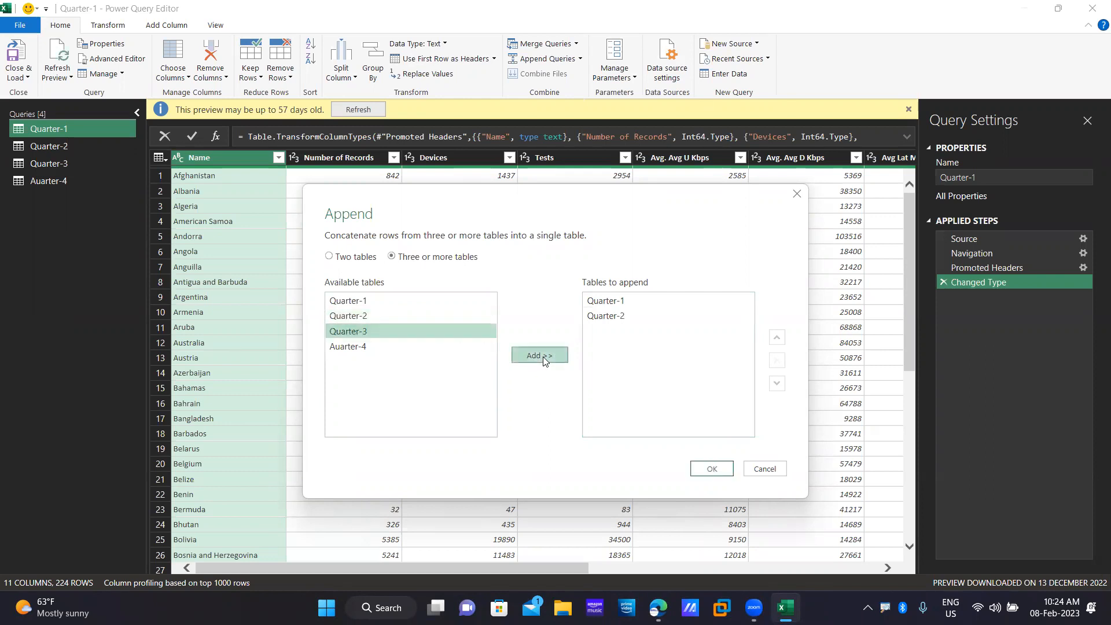
{"action": "left_click", "coordinate": [368, 347]}
{"action": "left_click", "coordinate": [555, 357]}
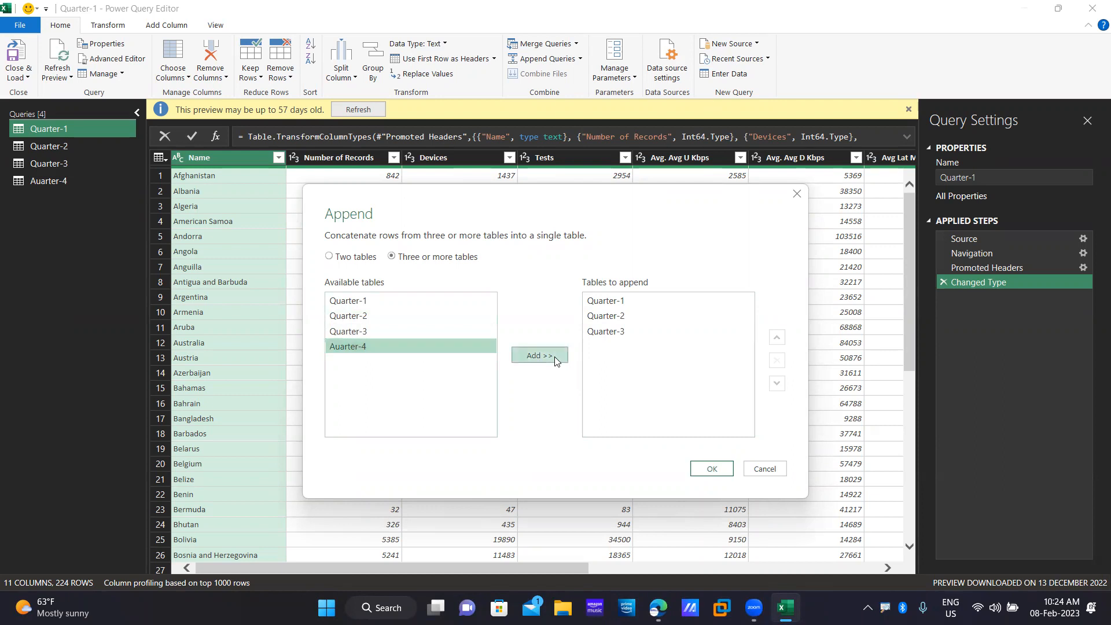
Keep Auarter-4 last in the append list and remove the duplicate Auarter-4 entry.
{"action": "left_click", "coordinate": [631, 348]}
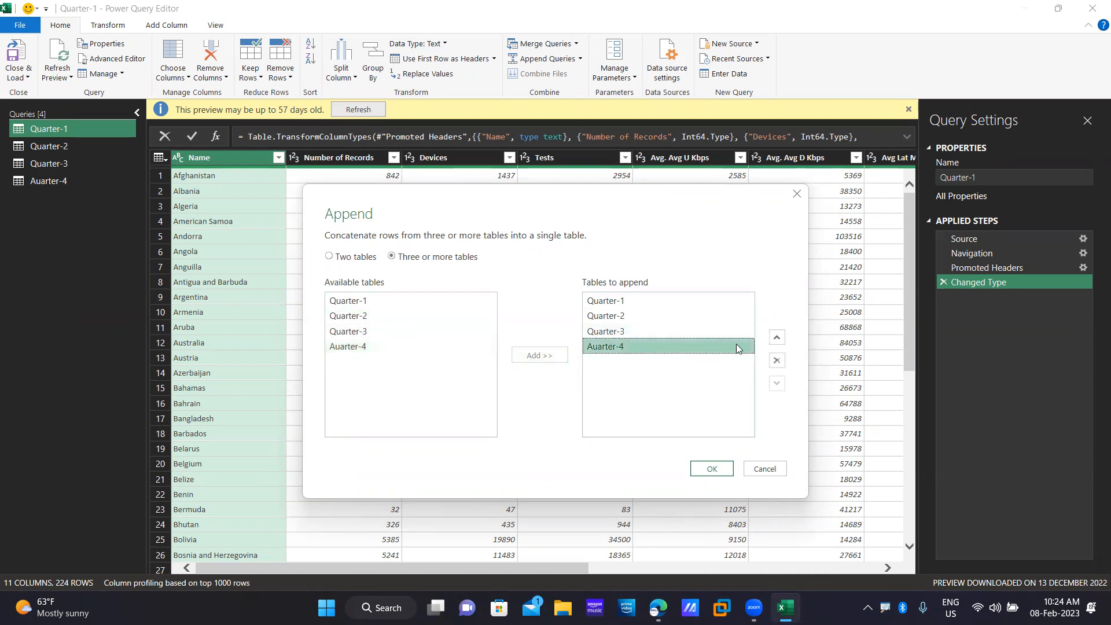
{"action": "left_click", "coordinate": [777, 338]}
{"action": "left_click", "coordinate": [776, 385]}
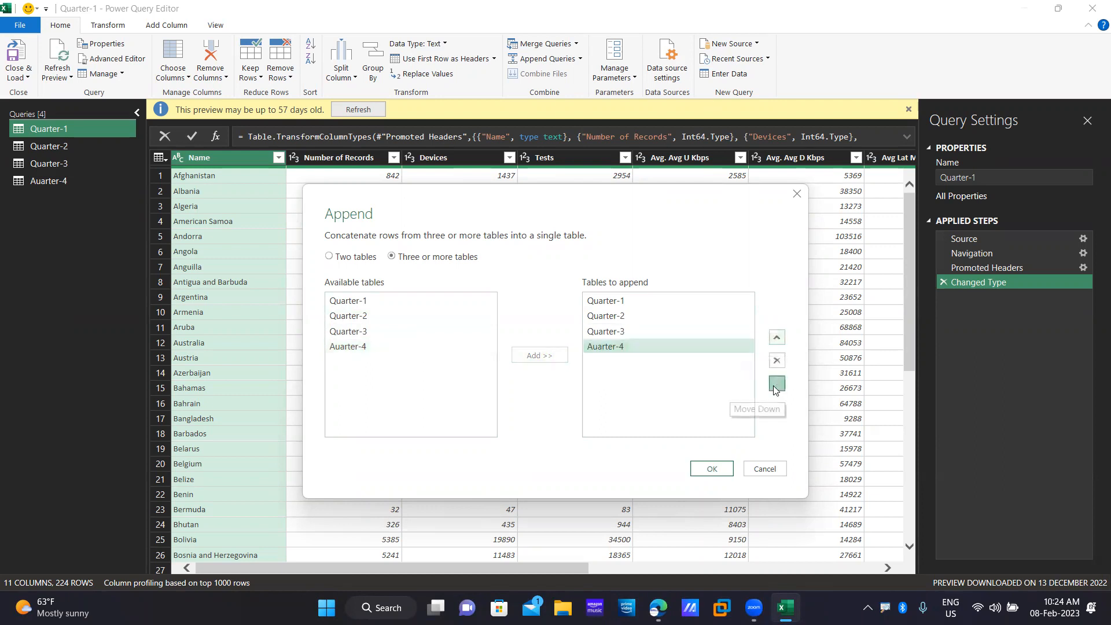
{"action": "left_click", "coordinate": [777, 337]}
{"action": "left_click", "coordinate": [777, 337]}
{"action": "left_click", "coordinate": [777, 337]}
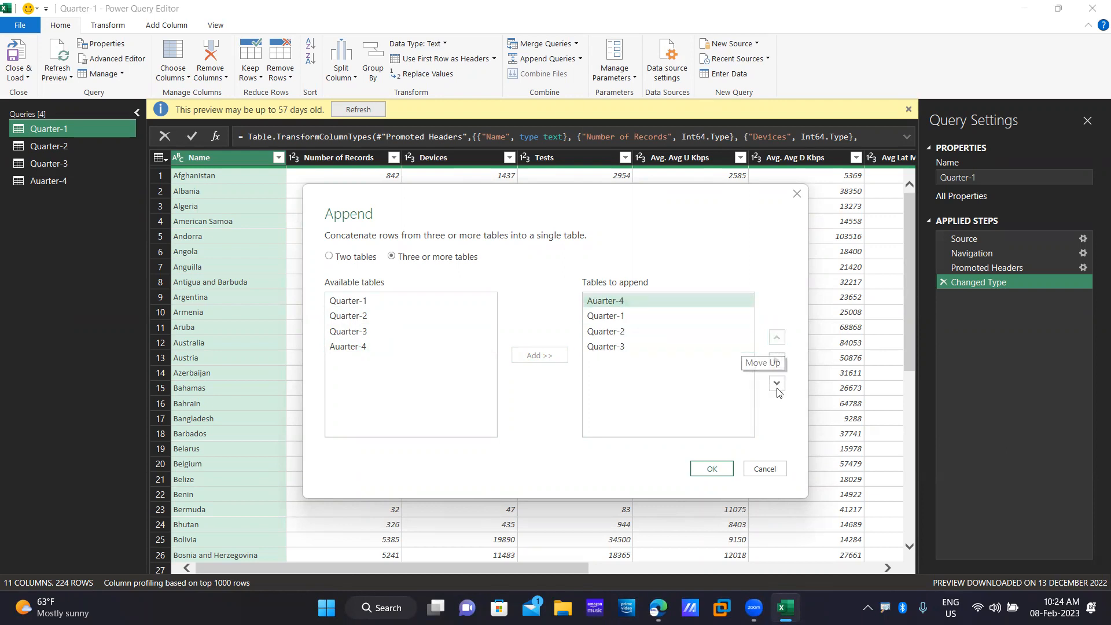
{"action": "left_click", "coordinate": [777, 384]}
{"action": "left_click", "coordinate": [777, 384]}
{"action": "left_click", "coordinate": [777, 384]}
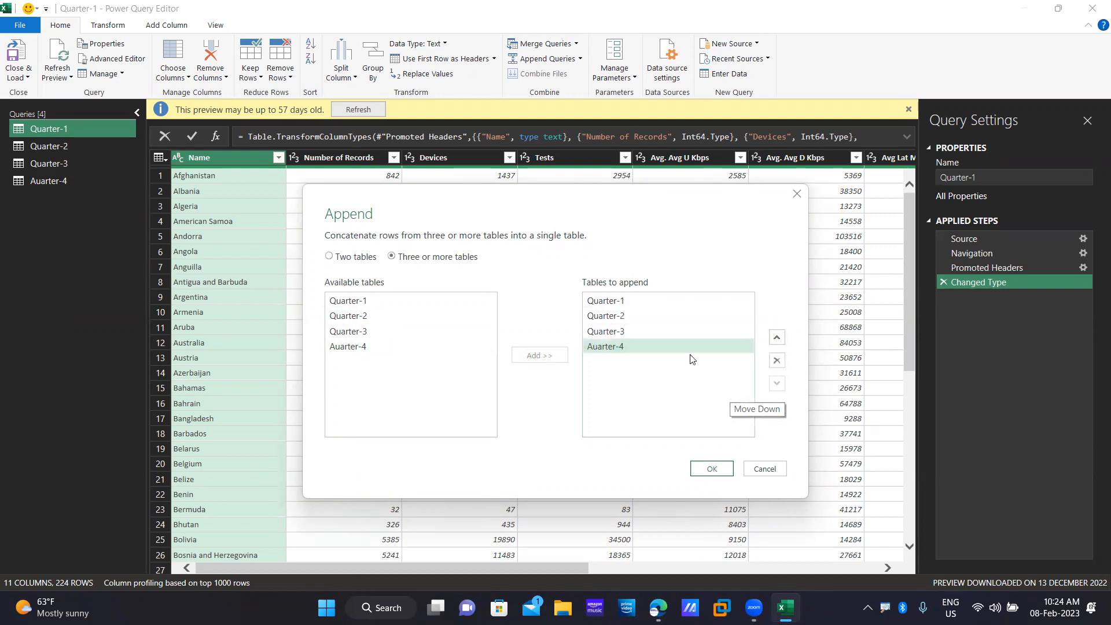
{"action": "left_click", "coordinate": [396, 347]}
{"action": "left_click", "coordinate": [528, 355]}
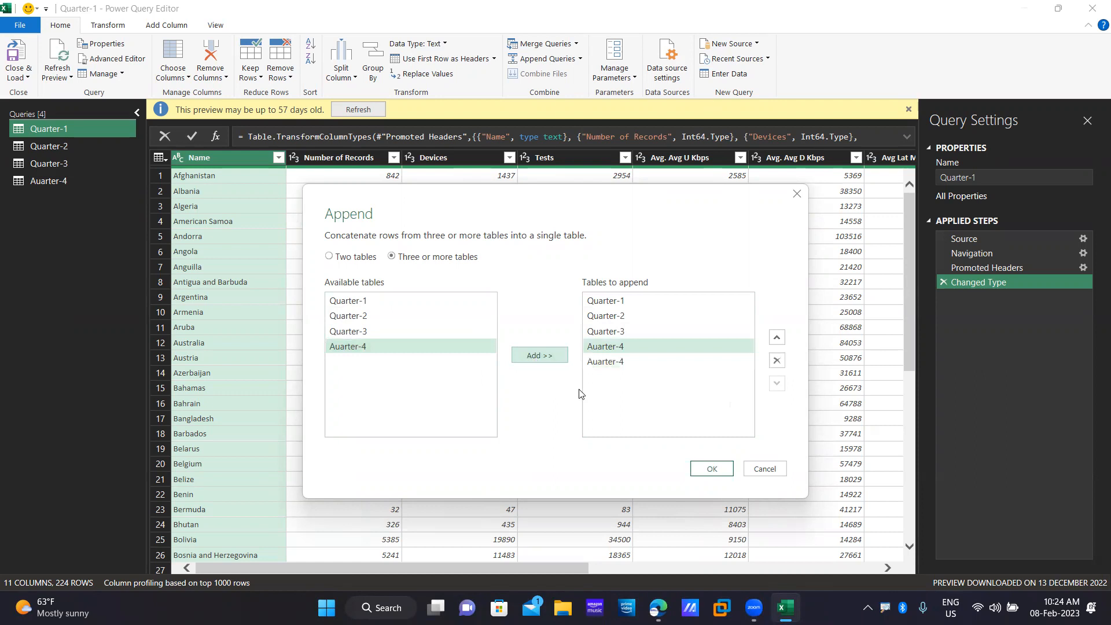
{"action": "left_click", "coordinate": [625, 362]}
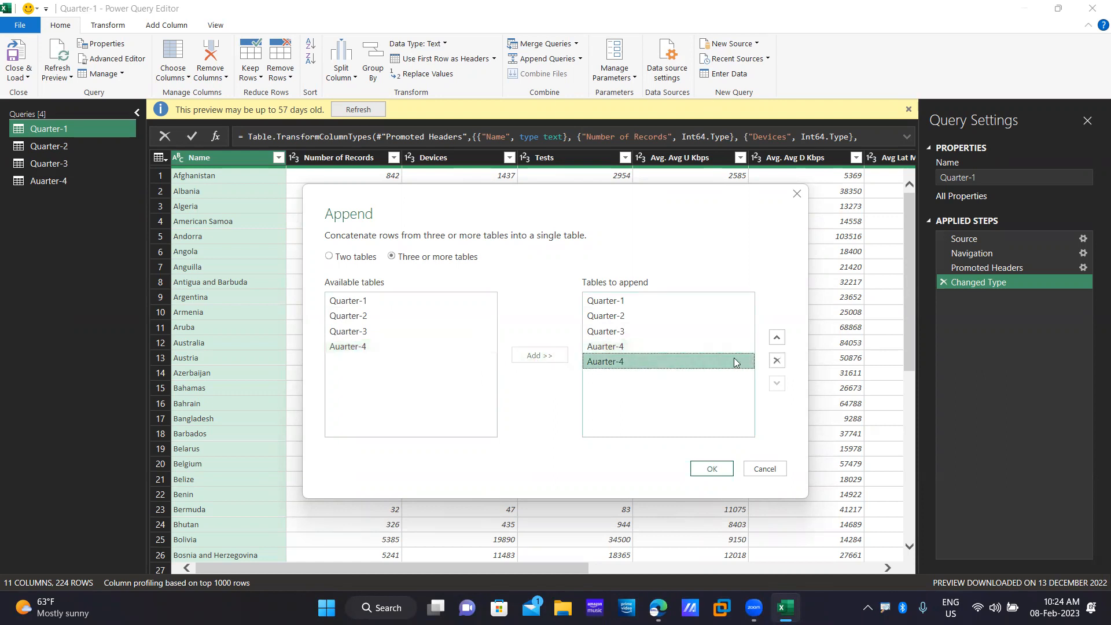
{"action": "left_click", "coordinate": [777, 361]}
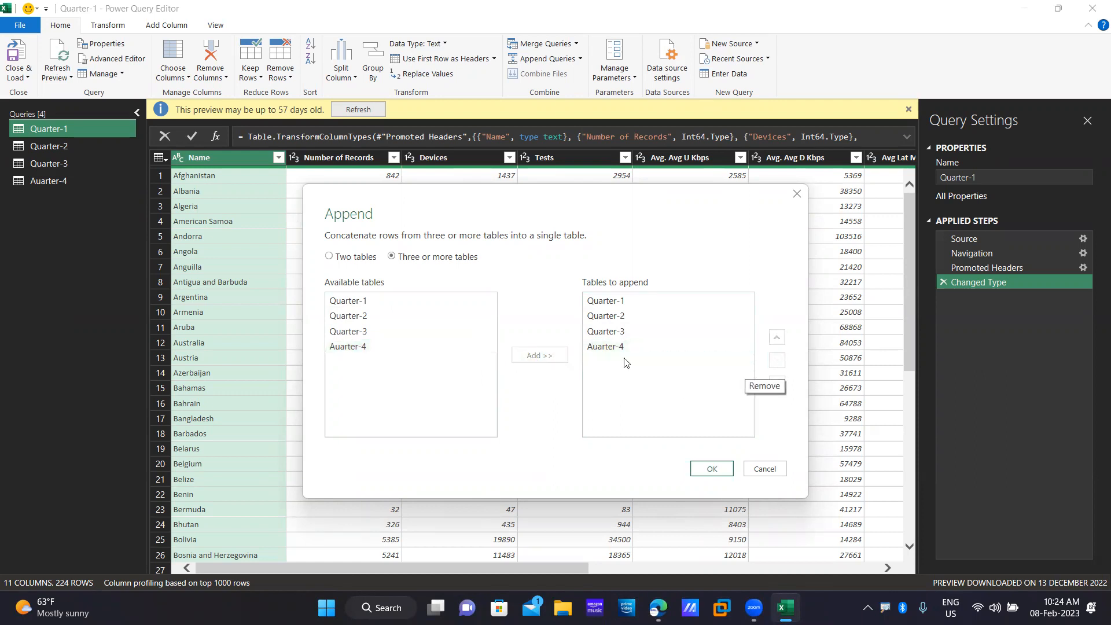
Create the 898-row Append1 query and set Number of Record to Whole Number.
{"action": "left_click", "coordinate": [708, 471]}
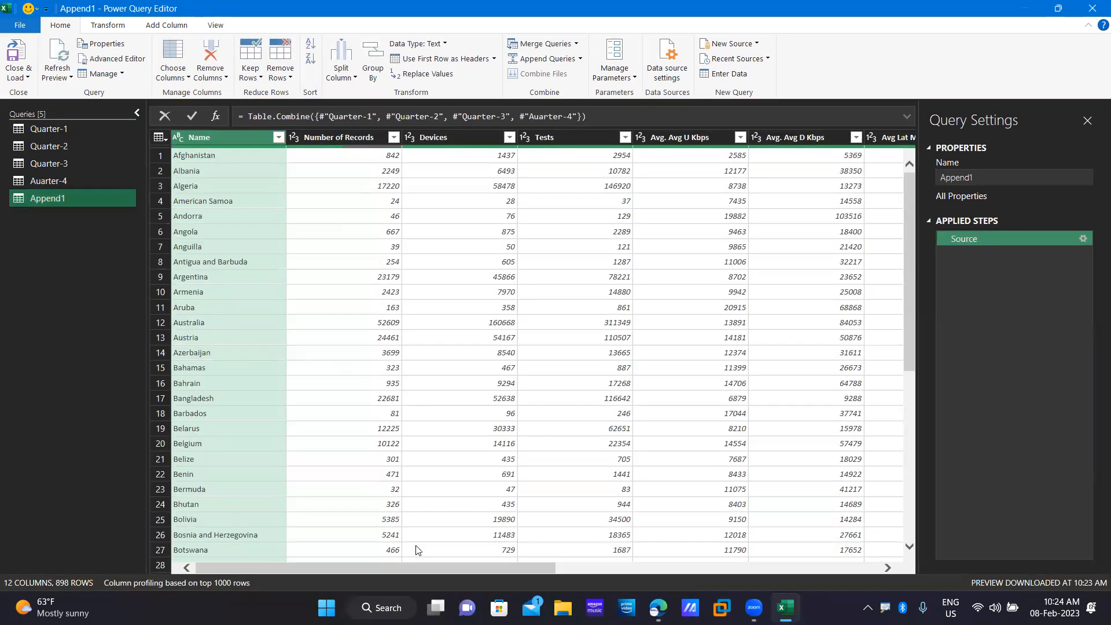
{"action": "left_click_drag", "start_coordinate": [398, 568], "coordinate": [797, 554]}
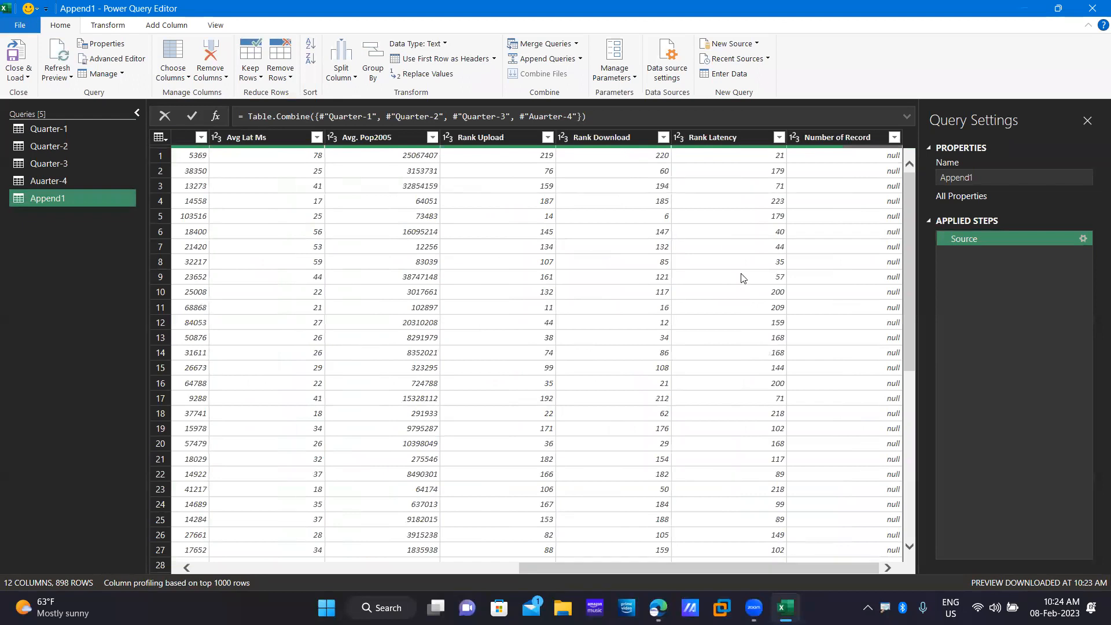
{"action": "left_click", "coordinate": [848, 144]}
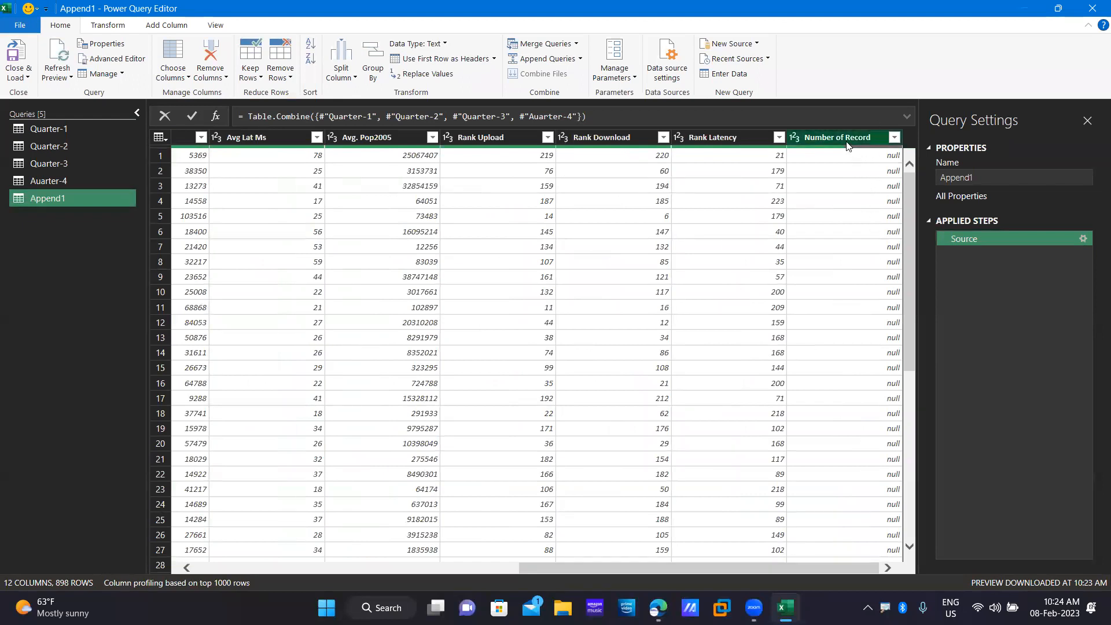
{"action": "left_click_drag", "start_coordinate": [811, 569], "coordinate": [905, 504]}
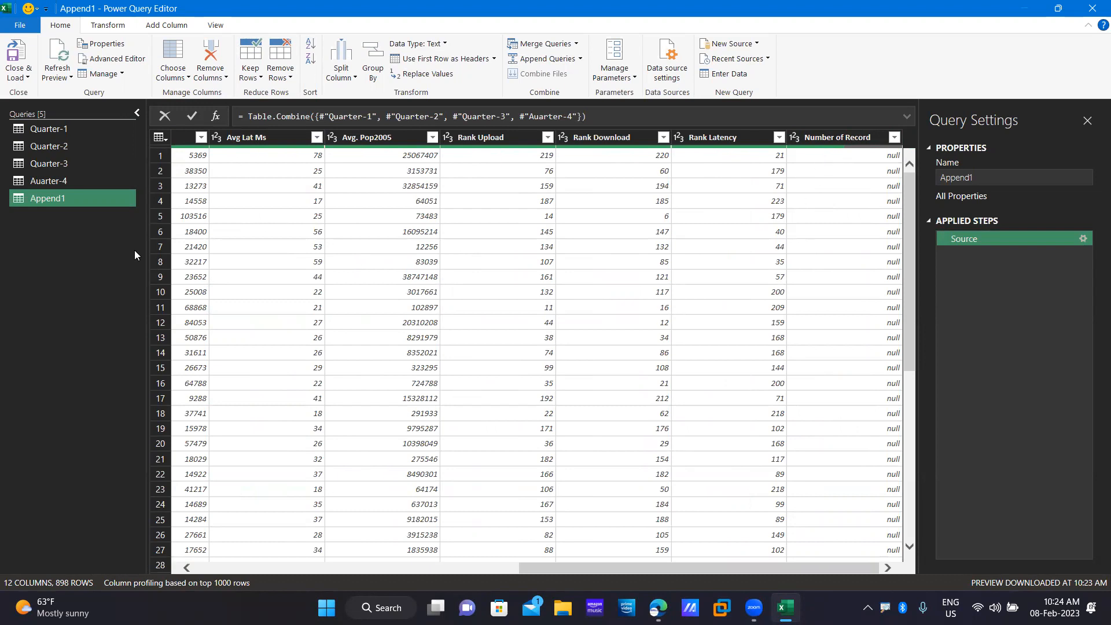
{"action": "left_click", "coordinate": [838, 137]}
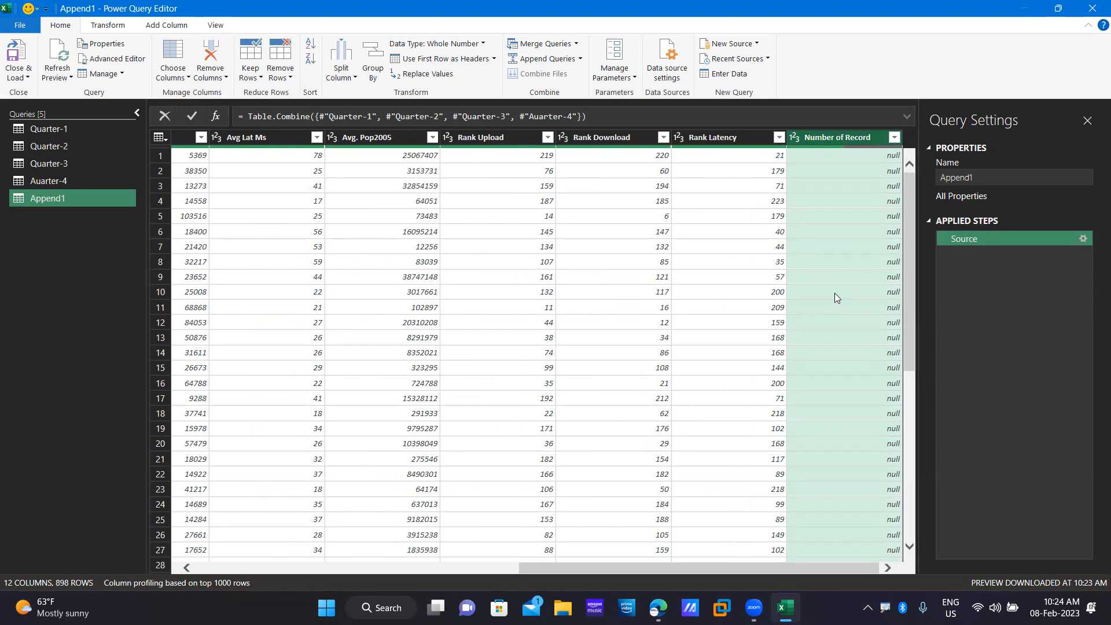
{"action": "left_click", "coordinate": [17, 73]}
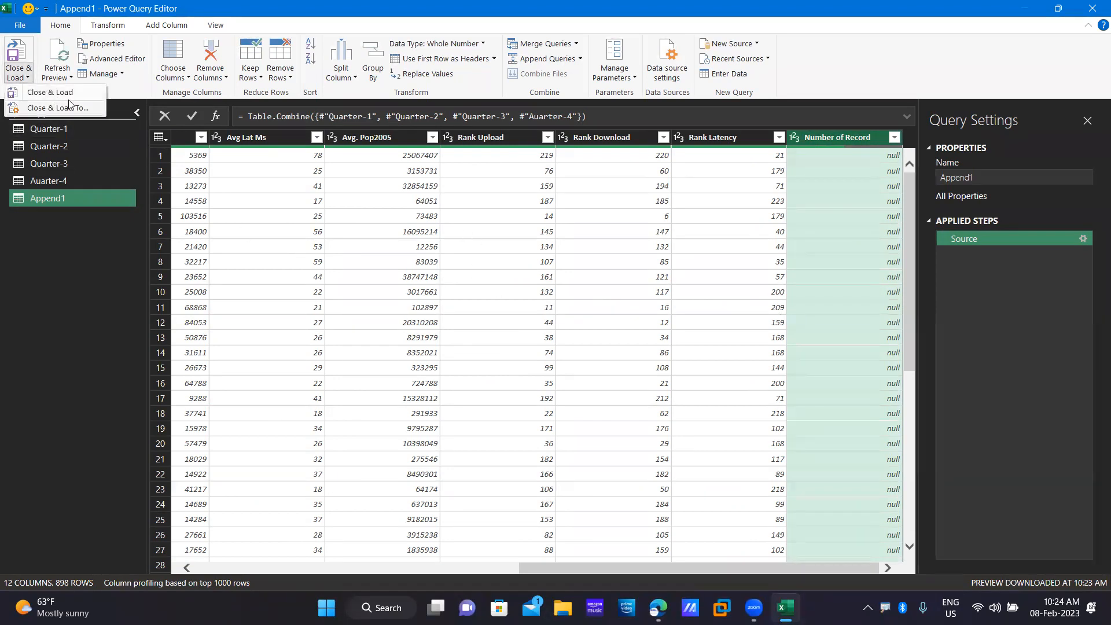
Load Append1 onto a new worksheet, then switch to the attendance sheet in Edge.
{"action": "left_click", "coordinate": [49, 93]}
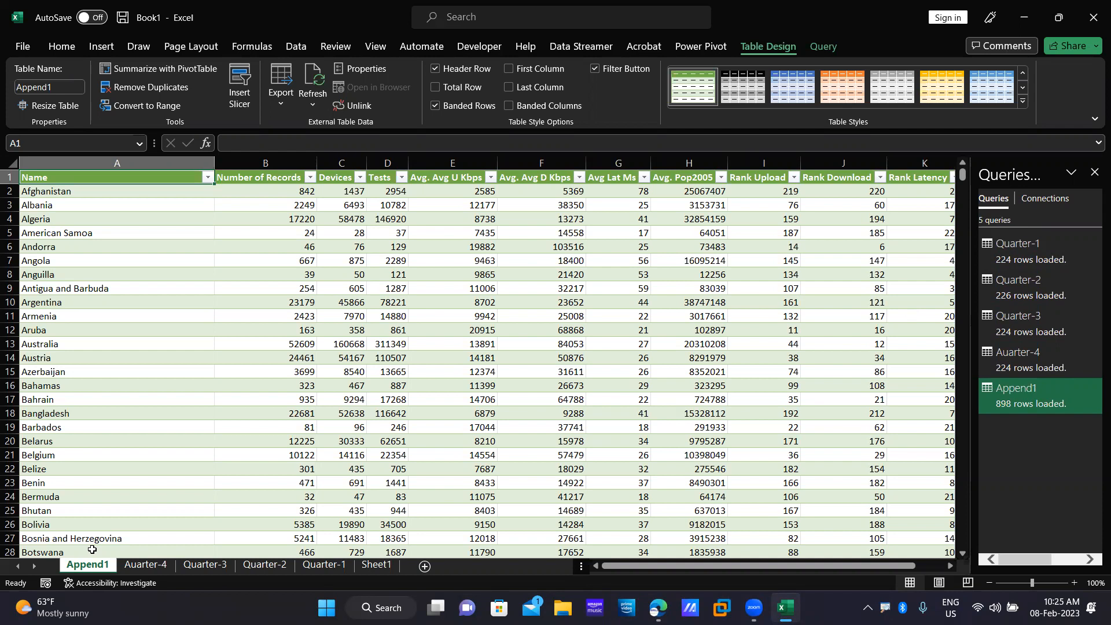
{"action": "left_click_drag", "start_coordinate": [809, 566], "coordinate": [837, 566]}
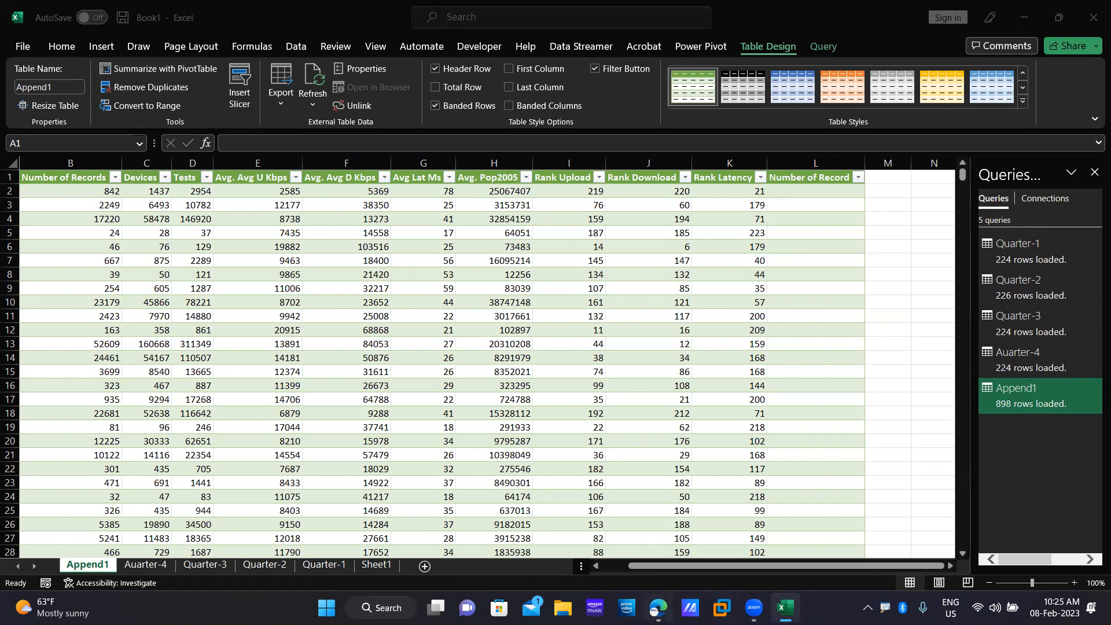
{"action": "left_click", "coordinate": [659, 608]}
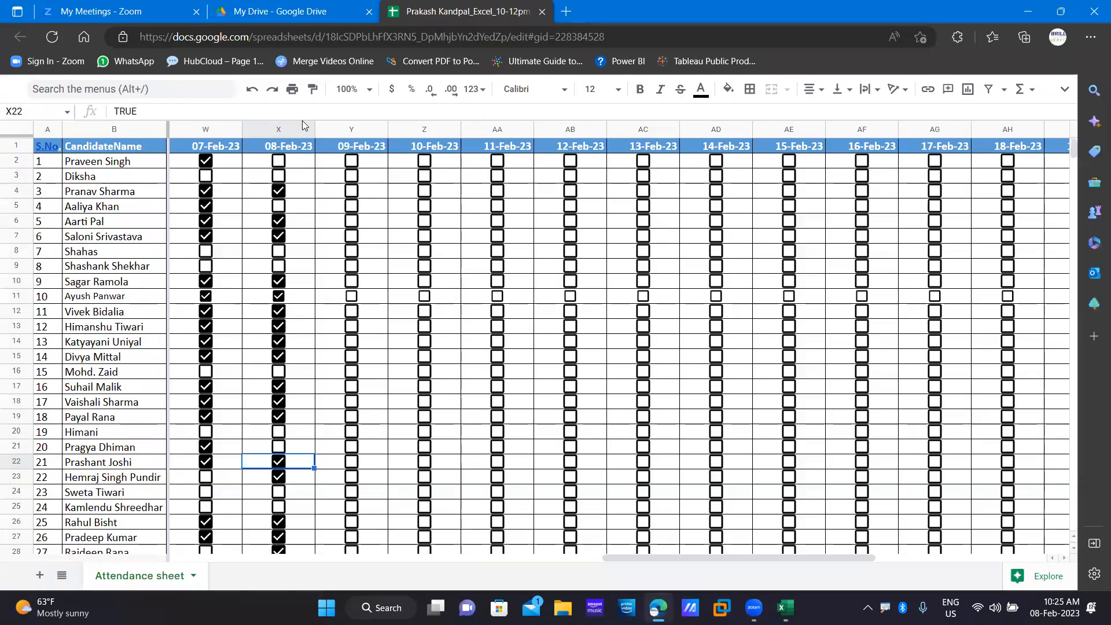
Tick the first candidate's 08-Feb-23 checkbox in X2, then minimize the browser back to Excel.
{"action": "left_click", "coordinate": [279, 161]}
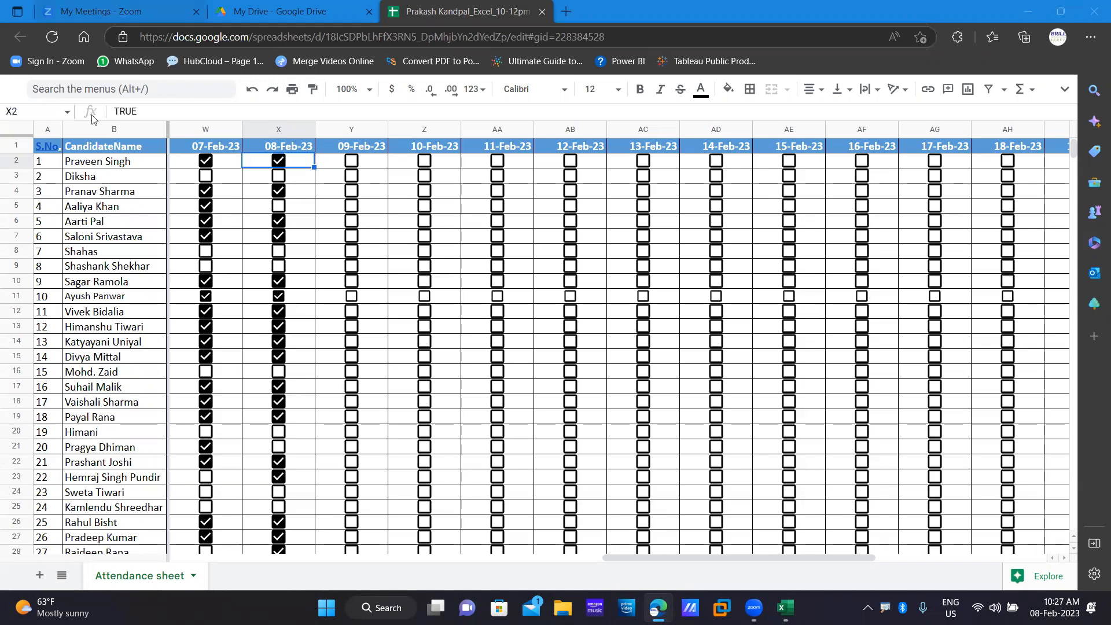
{"action": "scroll", "coordinate": [350, 254], "scroll_direction": "down", "scroll_amount": 2}
{"action": "scroll", "coordinate": [350, 254], "scroll_direction": "up", "scroll_amount": 2}
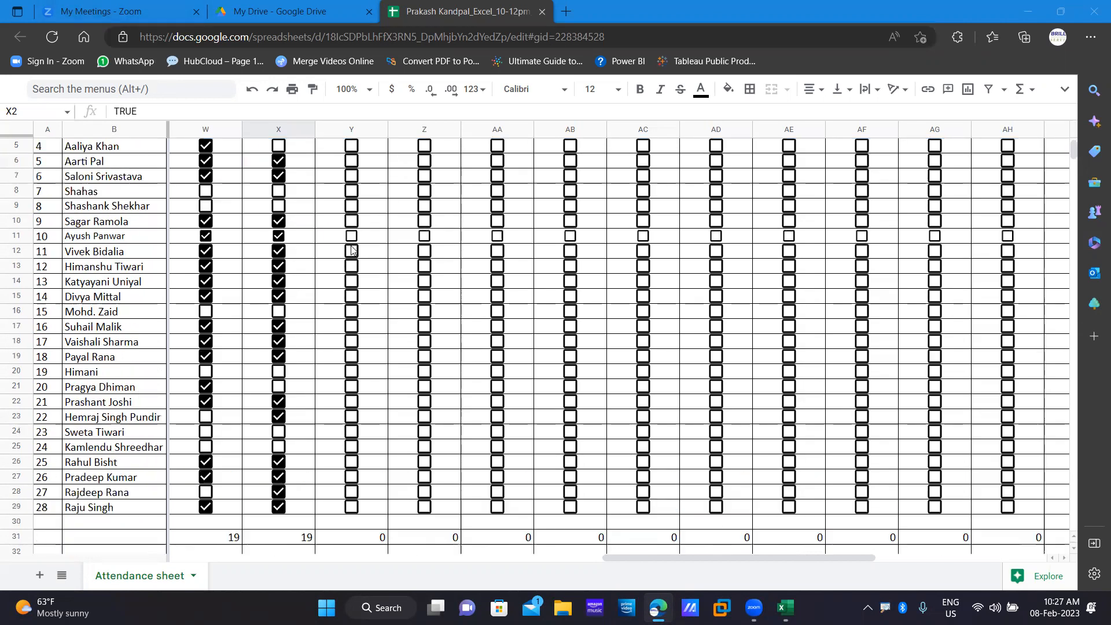
{"action": "left_click", "coordinate": [1028, 11]}
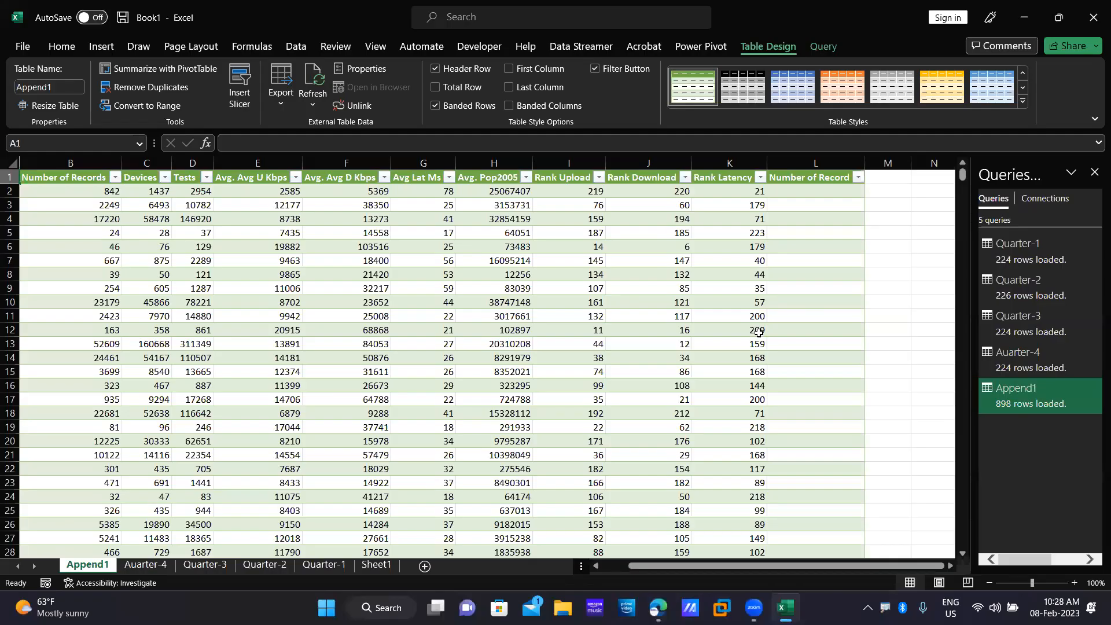
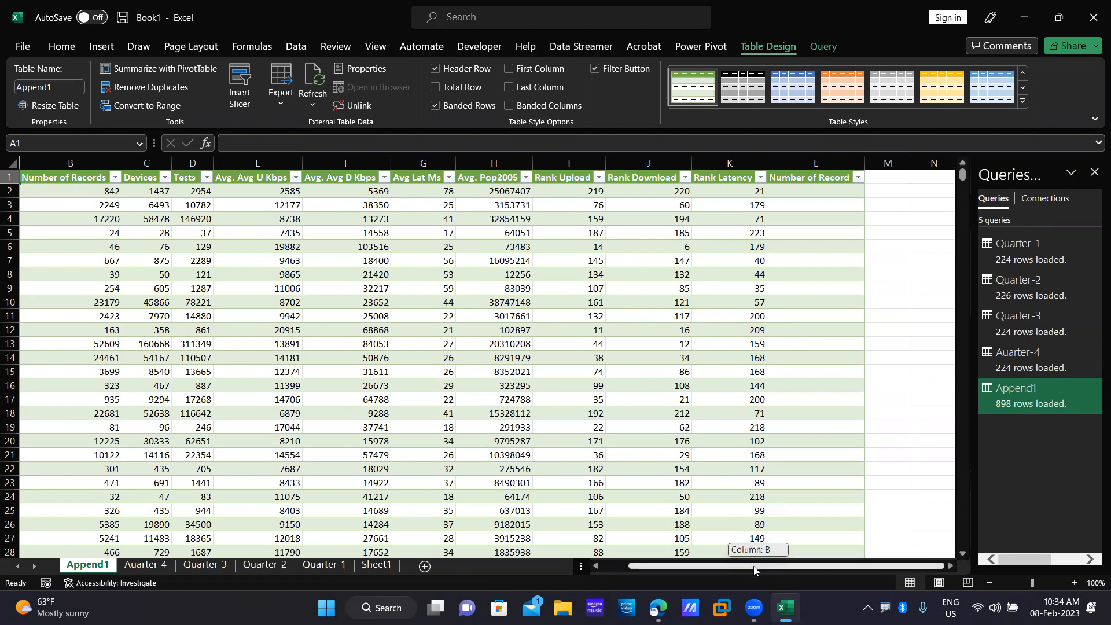
Edit Append1 in the Power Query Editor and scroll across to find the null 'Number of Record' column.
{"action": "left_click_drag", "start_coordinate": [754, 566], "coordinate": [678, 566]}
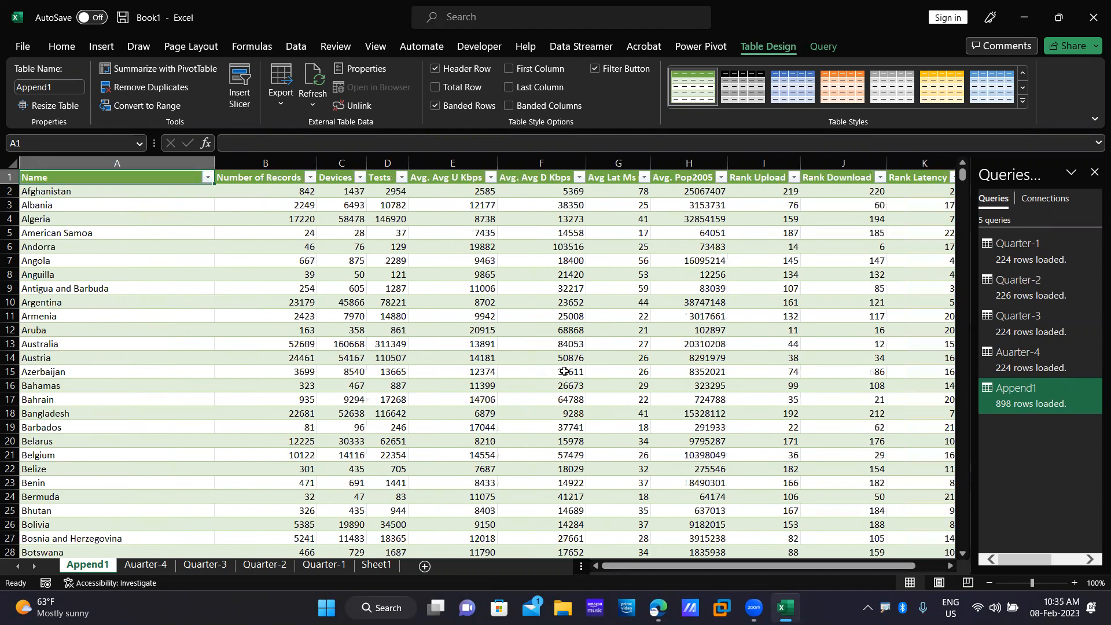
{"action": "left_click_drag", "start_coordinate": [756, 566], "coordinate": [832, 568]}
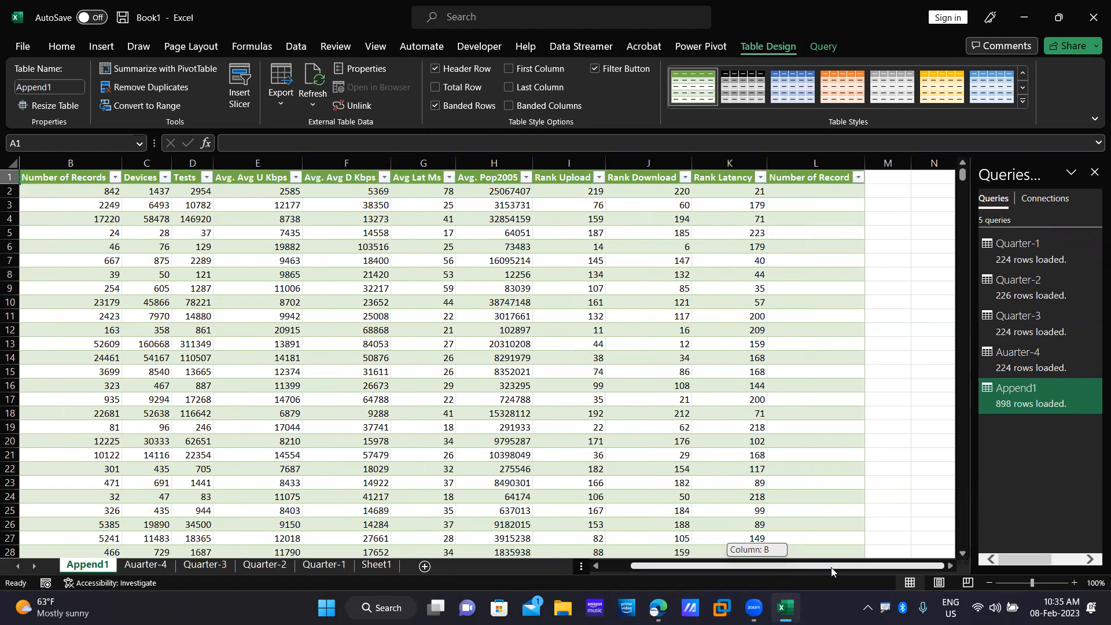
{"action": "left_click_drag", "start_coordinate": [832, 572], "coordinate": [745, 566]}
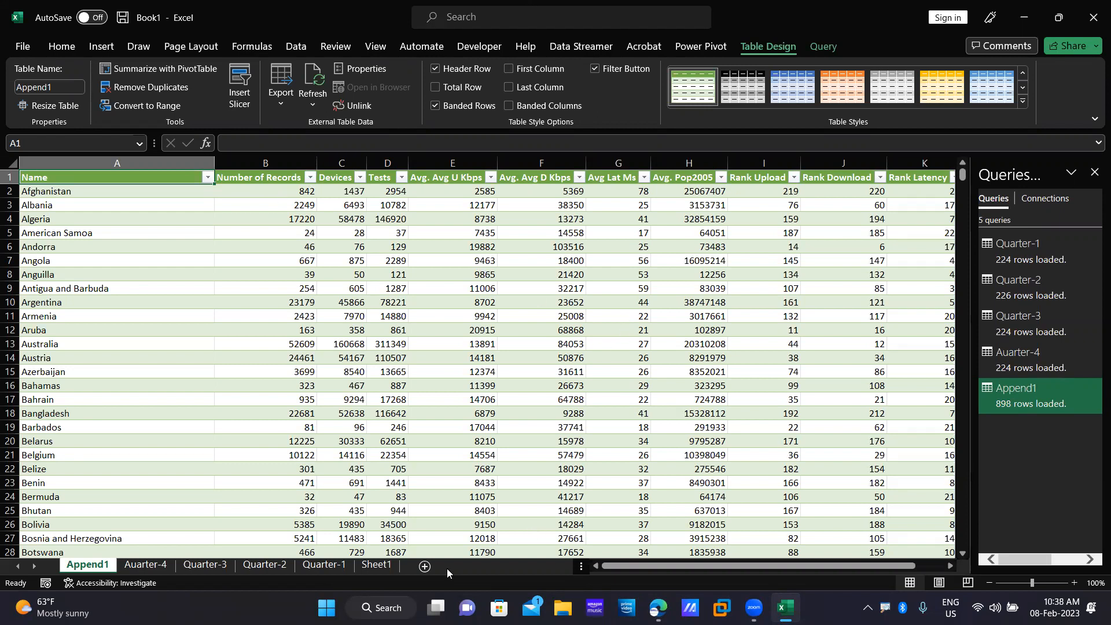
{"action": "left_click", "coordinate": [871, 193]}
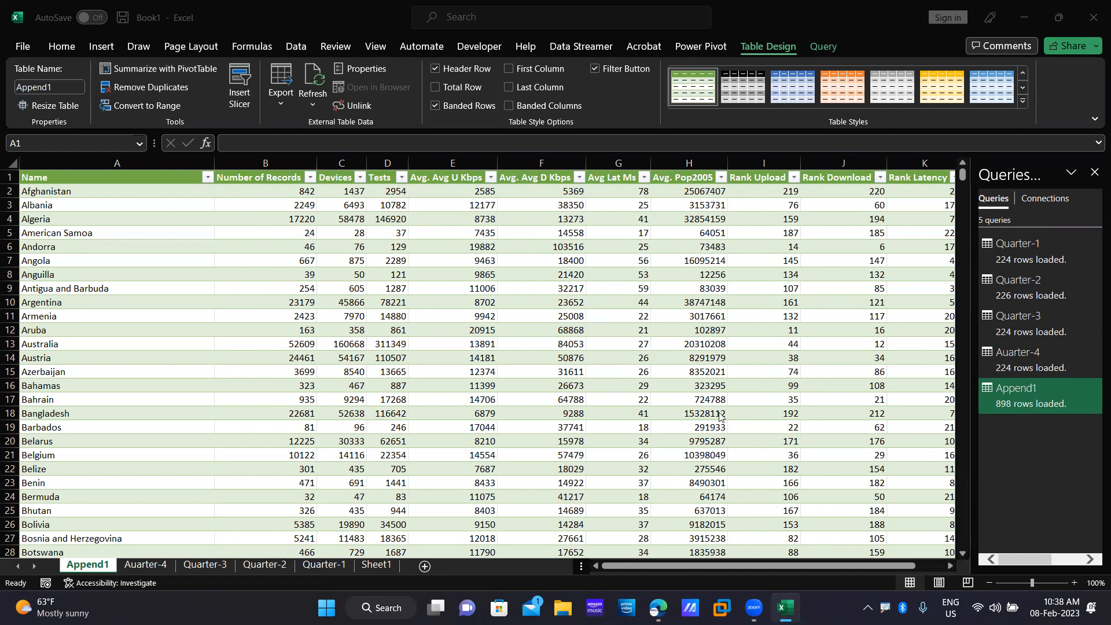
{"action": "left_click", "coordinate": [1012, 398]}
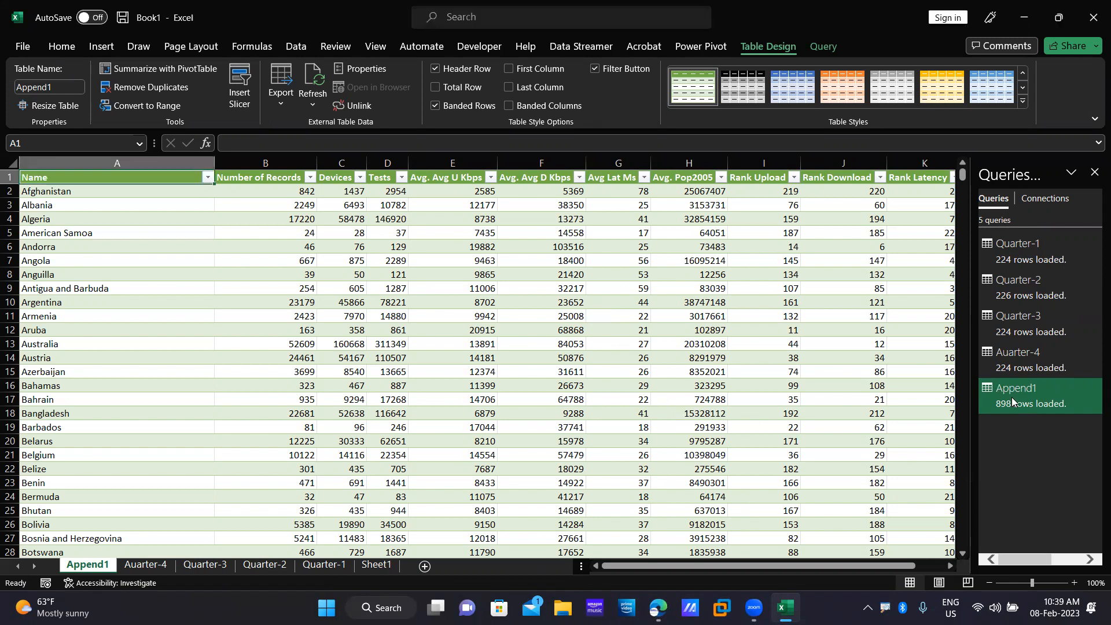
{"action": "right_click", "coordinate": [1032, 393]}
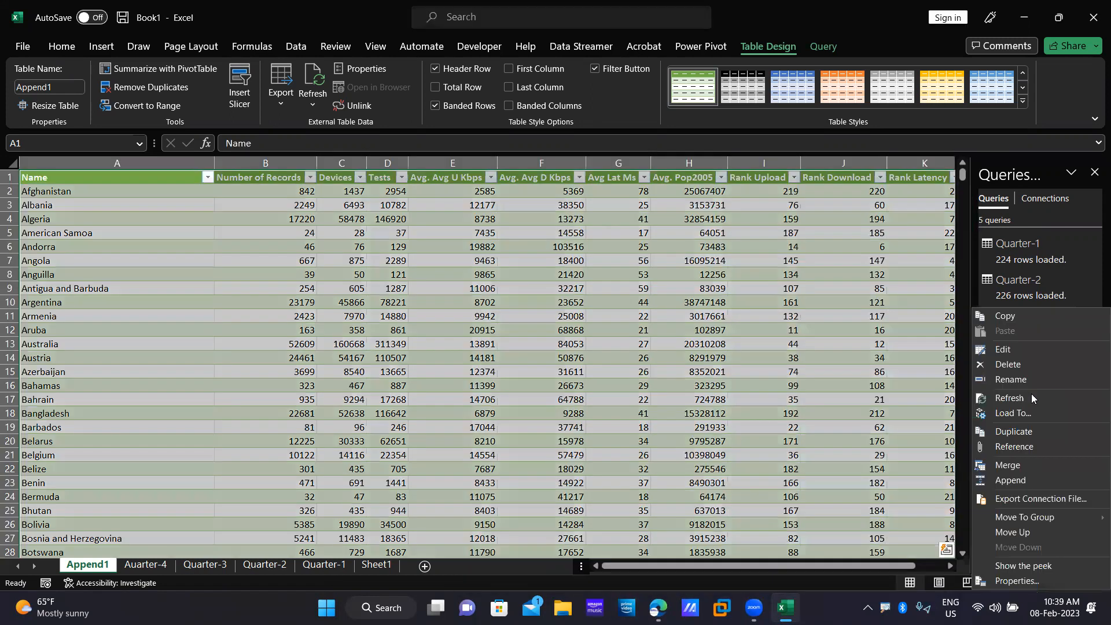
{"action": "left_click", "coordinate": [1009, 349]}
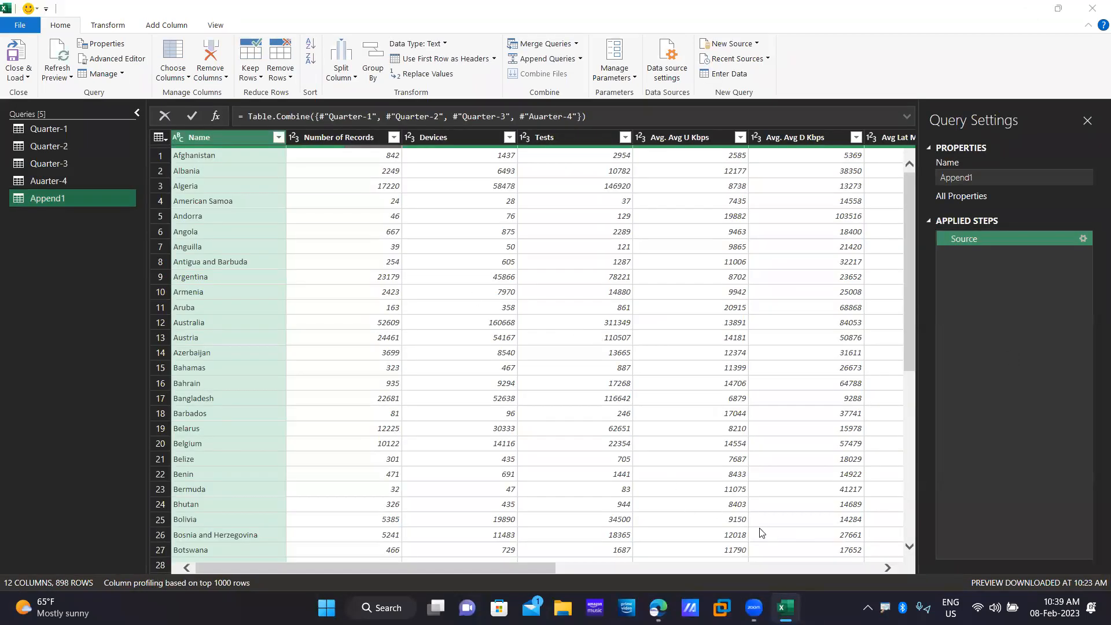
{"action": "scroll", "coordinate": [876, 543], "scroll_direction": "right", "scroll_amount": 10}
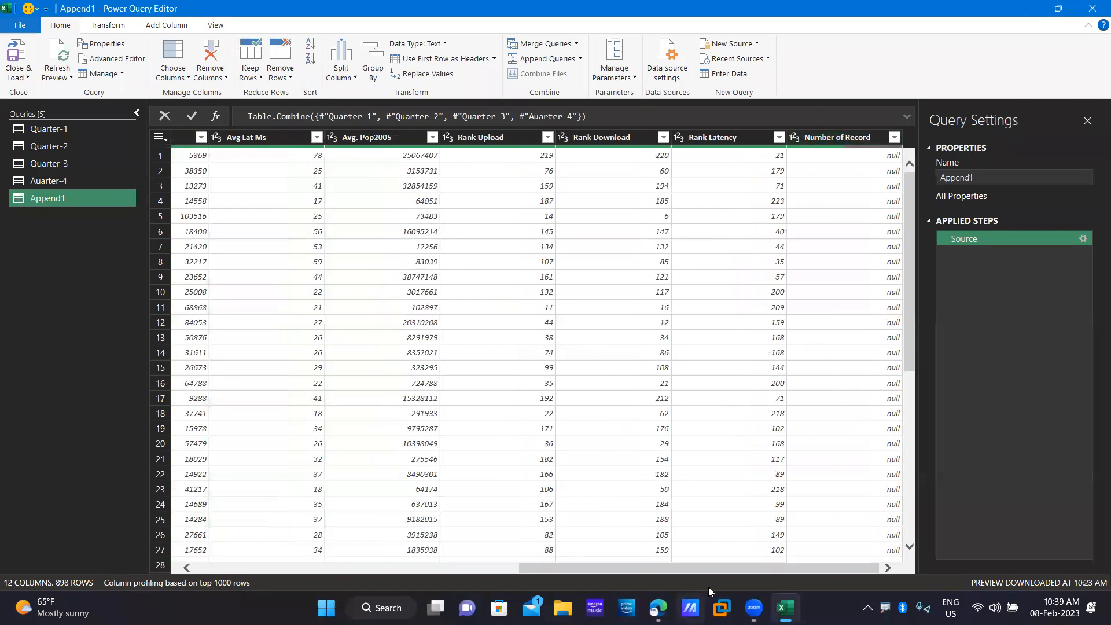
{"action": "left_click_drag", "start_coordinate": [717, 566], "coordinate": [301, 574]}
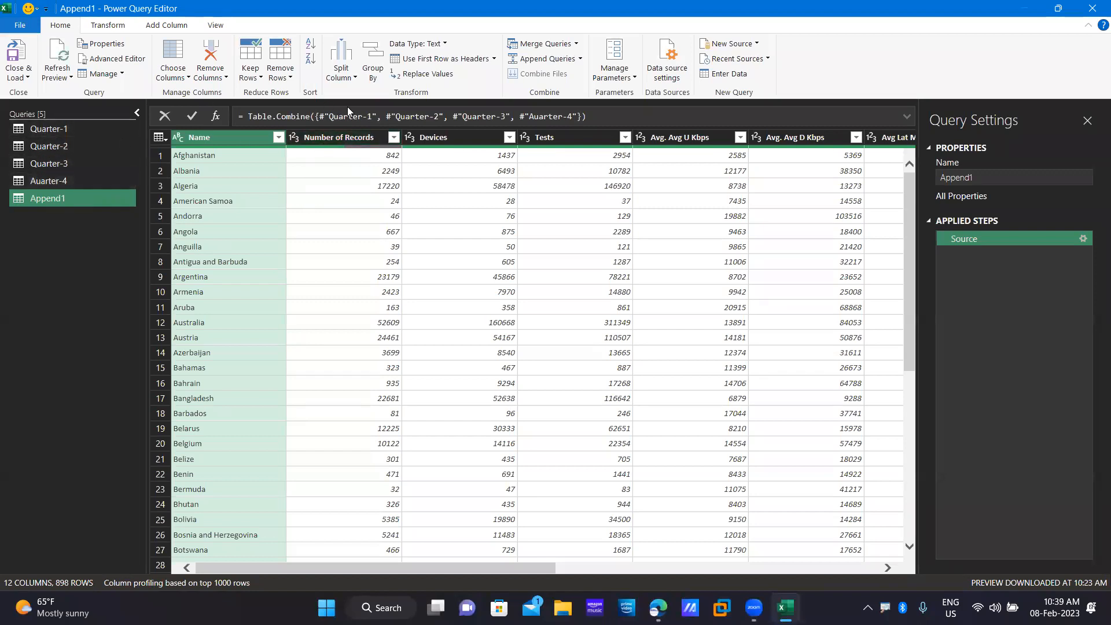
{"action": "left_click_drag", "start_coordinate": [446, 566], "coordinate": [382, 556]}
Confirm Quarter-1 uses 'Number of Records' and rename Quarter-2's 'Number of Record' header to match.
{"action": "left_click", "coordinate": [64, 133]}
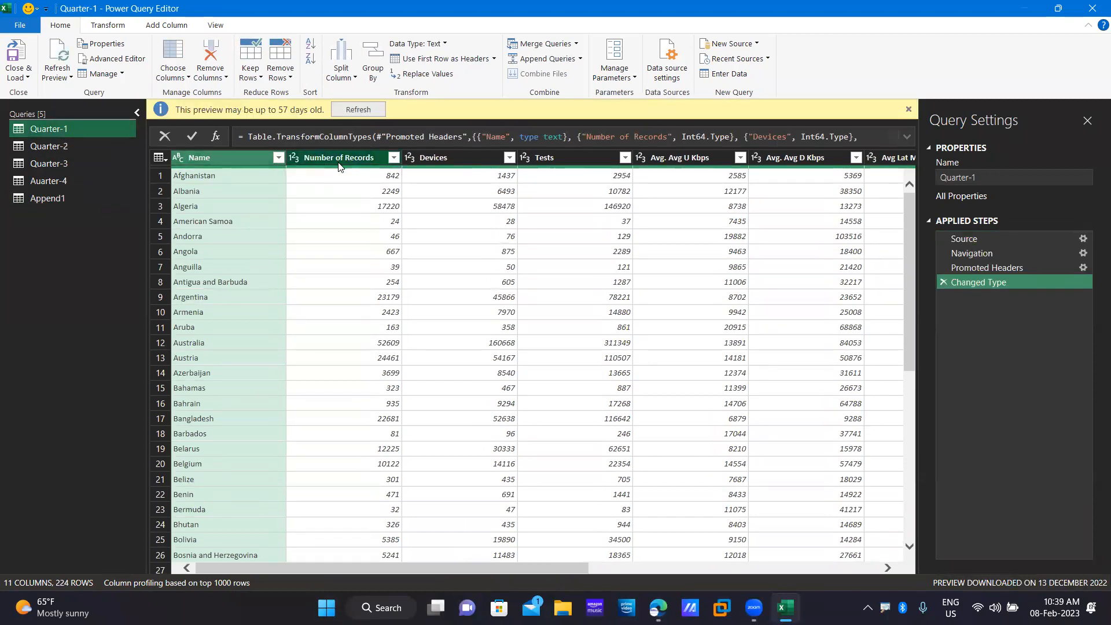
{"action": "double_click", "coordinate": [352, 157]}
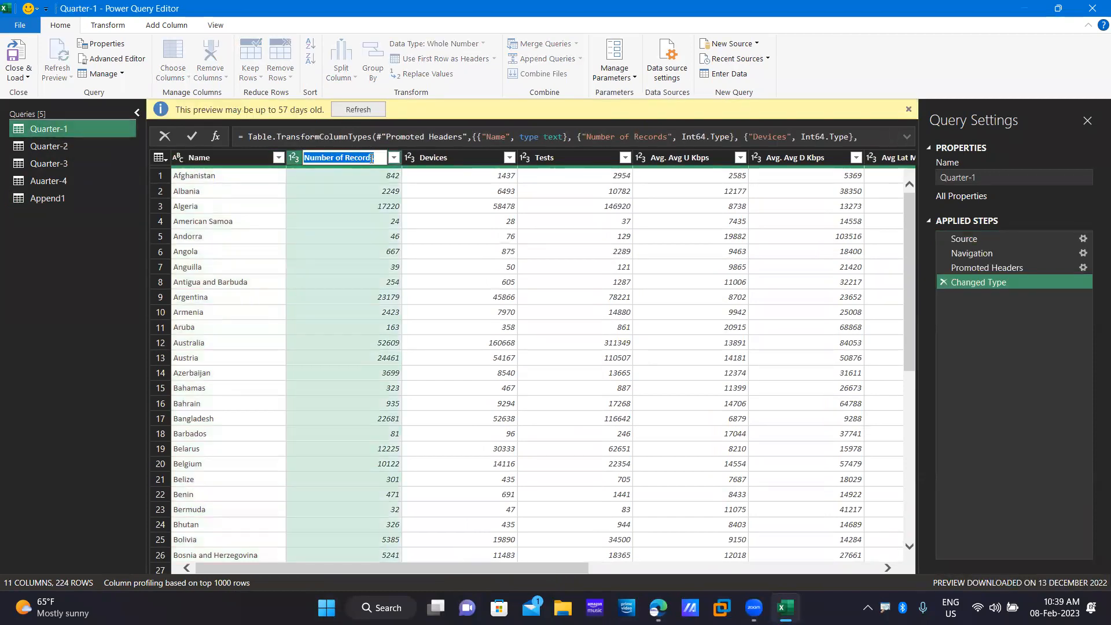
{"action": "key", "text": "Return"}
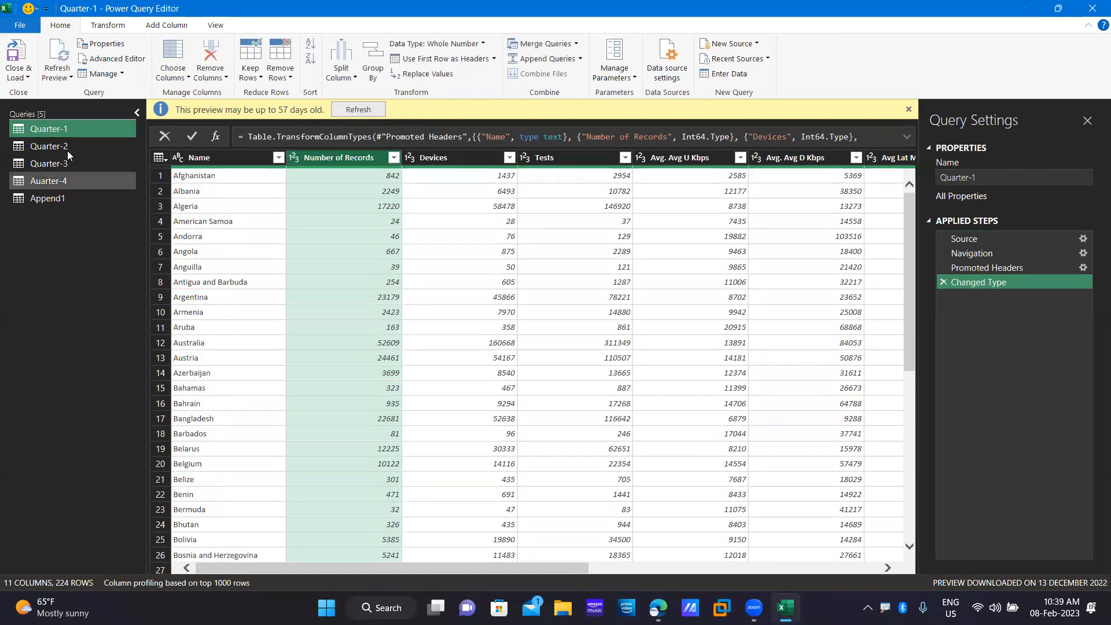
{"action": "left_click", "coordinate": [66, 148], "text": "ctrl"}
{"action": "left_click", "coordinate": [66, 146]}
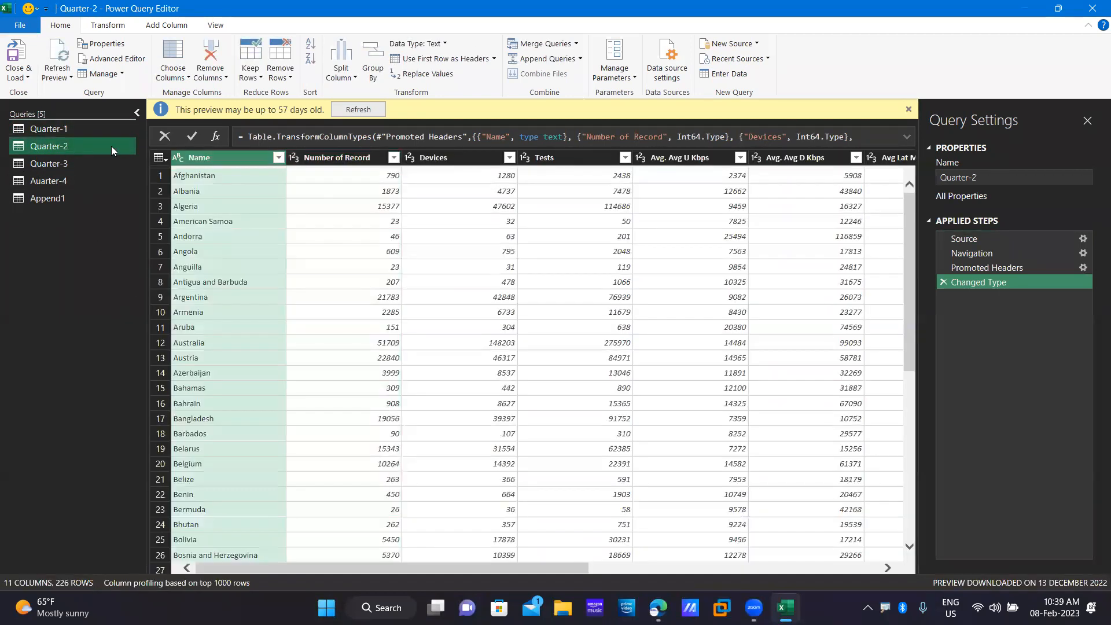
{"action": "double_click", "coordinate": [361, 160]}
{"action": "key", "text": "End"}
{"action": "type", "text": "s"}
Rename Quarter-3's column to 'Number of Records', then check that Append1 shows 11 columns.
{"action": "left_click", "coordinate": [46, 165]}
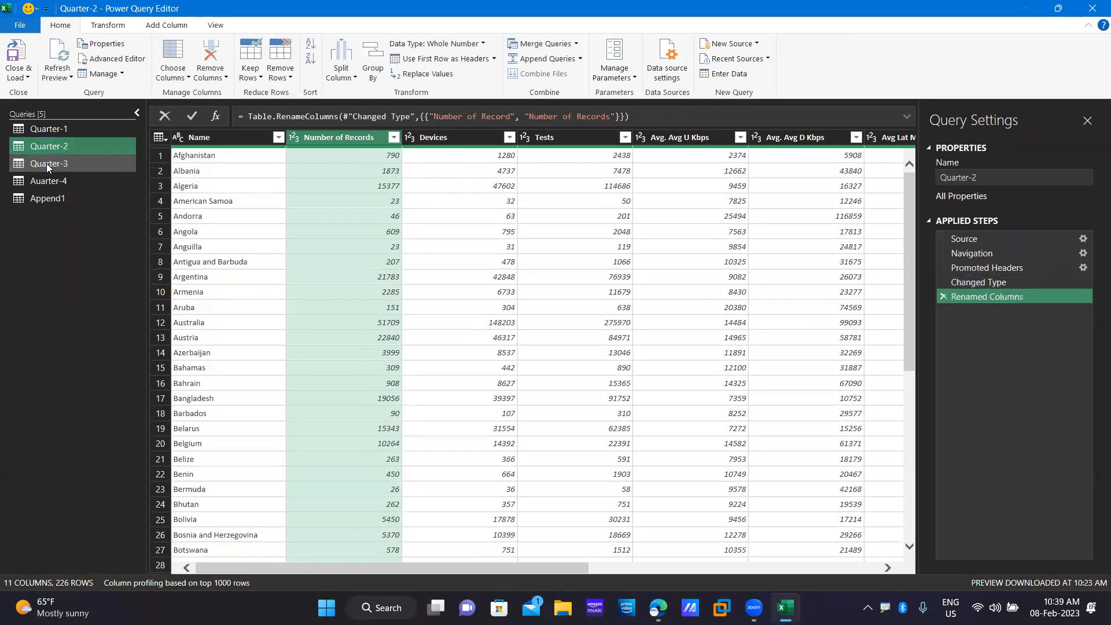
{"action": "double_click", "coordinate": [351, 159]}
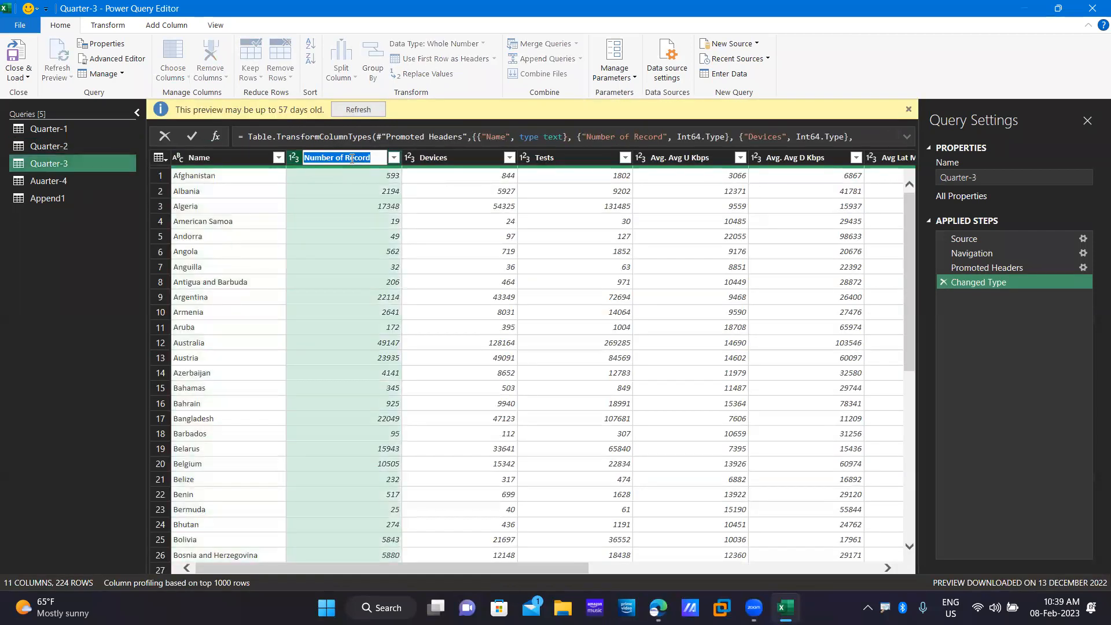
{"action": "key", "text": "End"}
{"action": "type", "text": "s"}
{"action": "key", "text": "Return"}
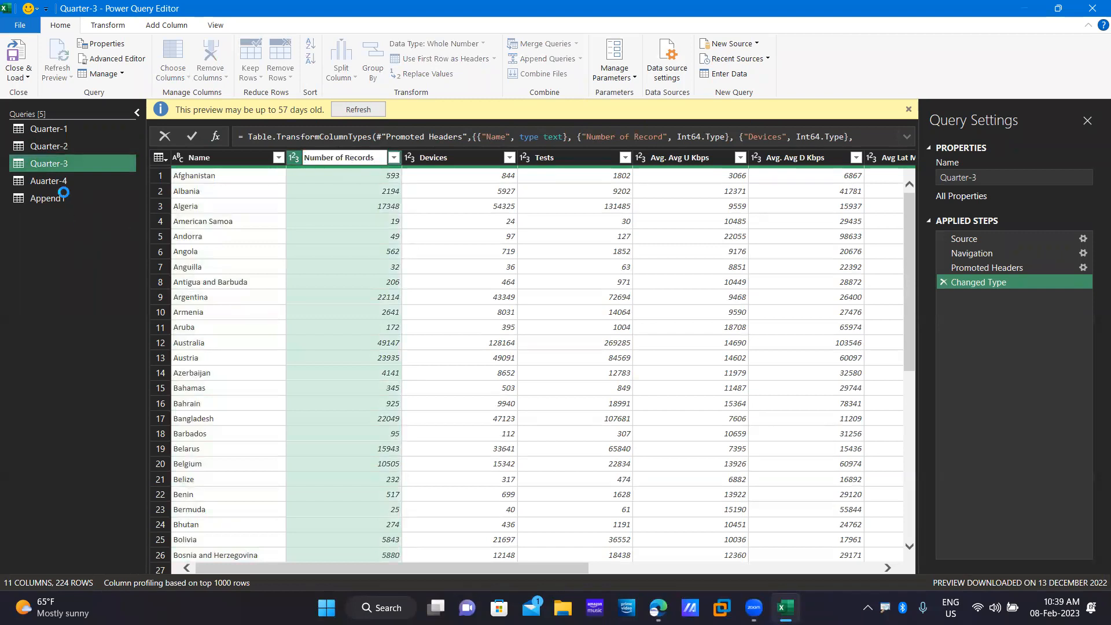
{"action": "left_click", "coordinate": [62, 182]}
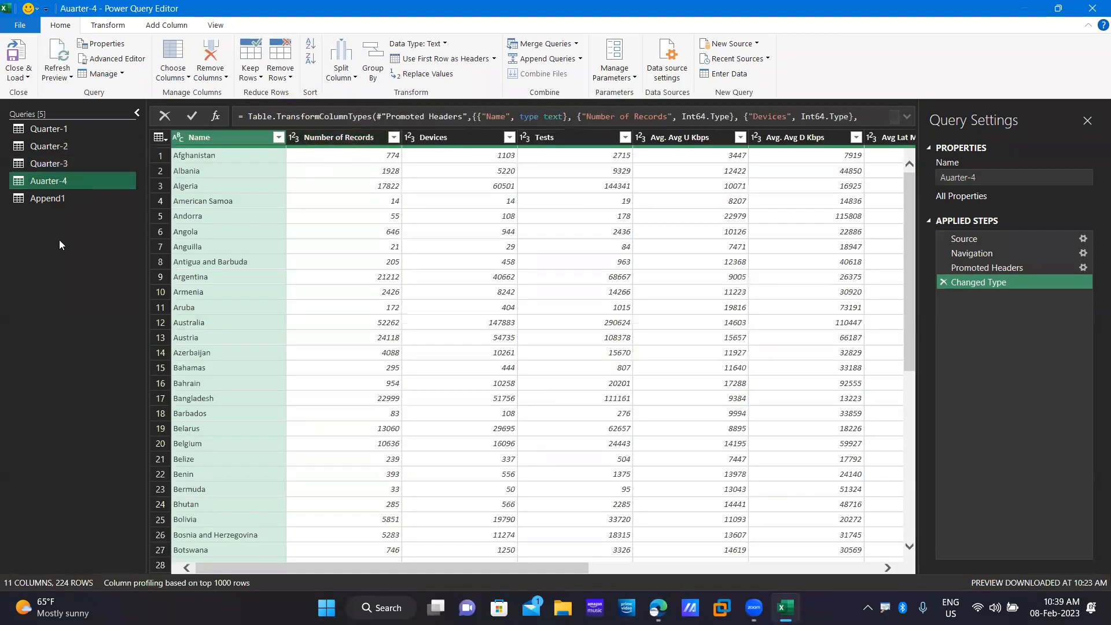
{"action": "left_click", "coordinate": [62, 198]}
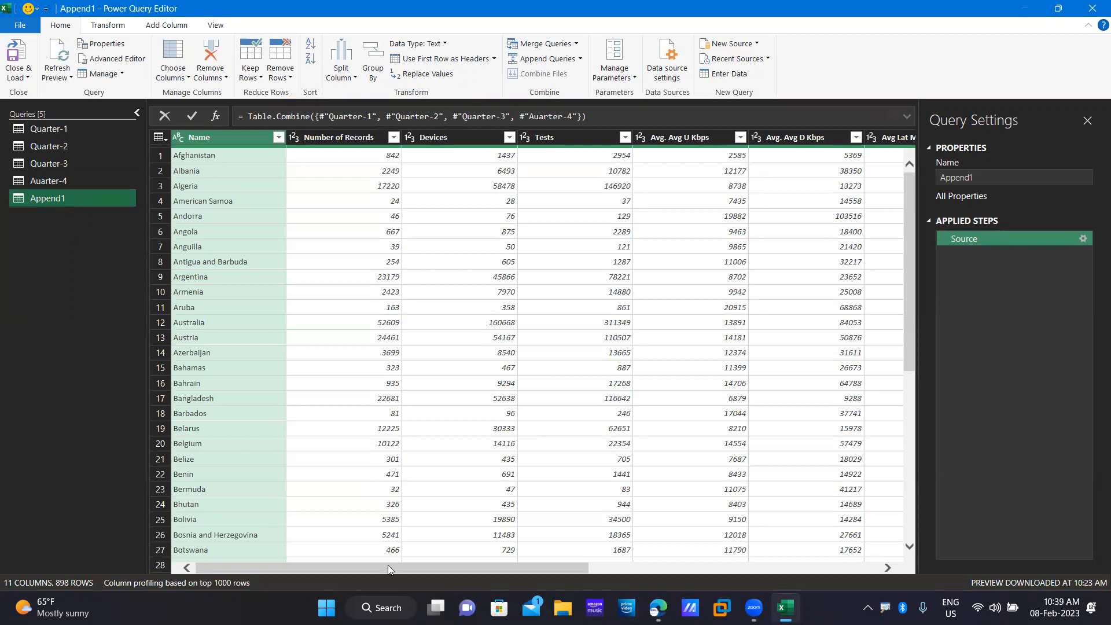
Close & Load the updated Append1 query, reloading its sheet with 898 rows in 11 columns.
{"action": "scroll", "coordinate": [791, 542], "scroll_direction": "right", "scroll_amount": 3}
{"action": "scroll", "coordinate": [810, 538], "scroll_direction": "right", "scroll_amount": 3}
{"action": "scroll", "coordinate": [359, 536], "scroll_direction": "left", "scroll_amount": 10}
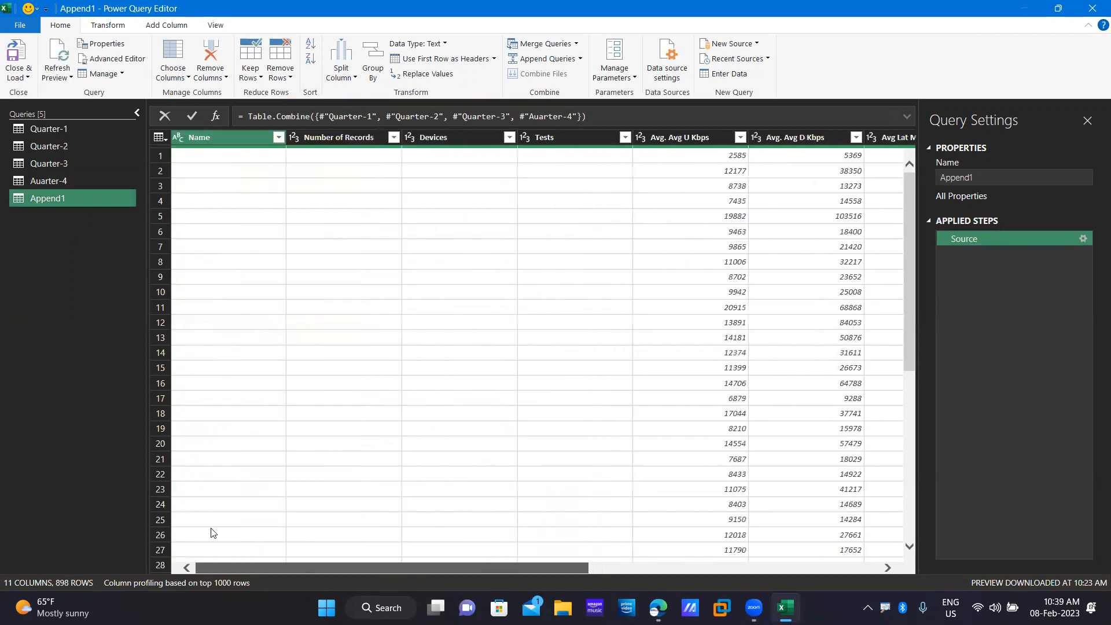
{"action": "scroll", "coordinate": [209, 526], "scroll_direction": "right", "scroll_amount": 6}
{"action": "scroll", "coordinate": [348, 498], "scroll_direction": "left", "scroll_amount": 10}
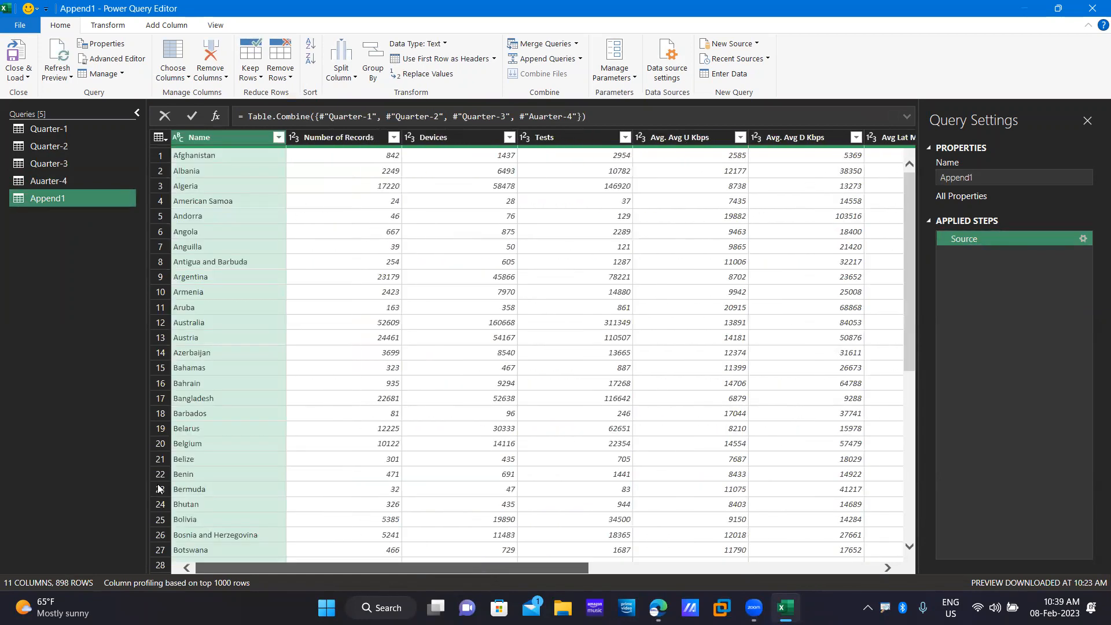
{"action": "left_click", "coordinate": [20, 77]}
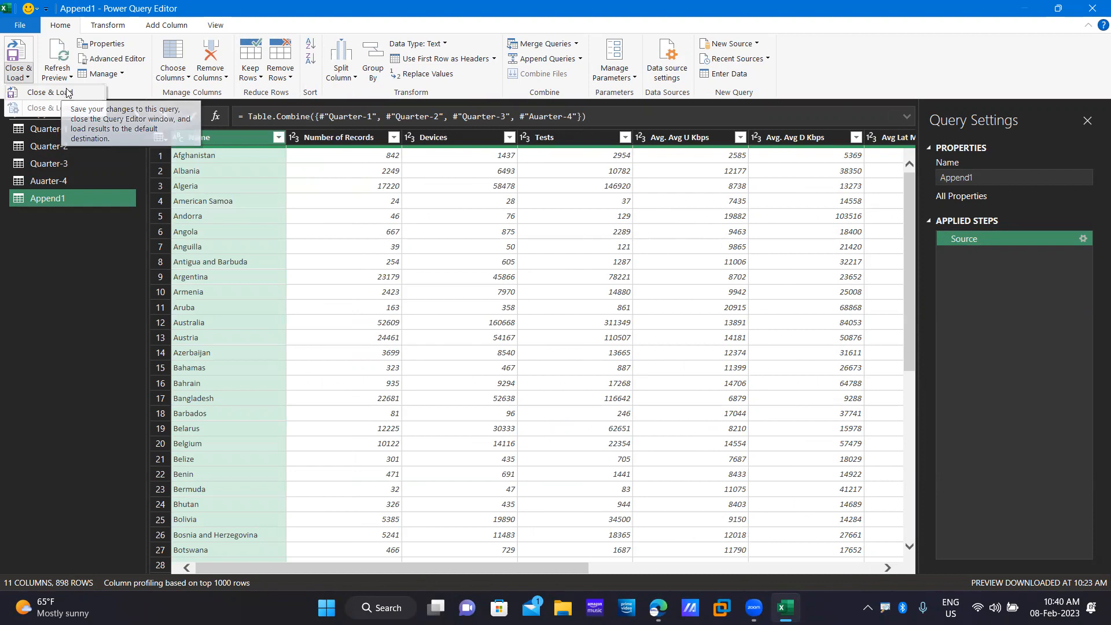
{"action": "left_click", "coordinate": [62, 91]}
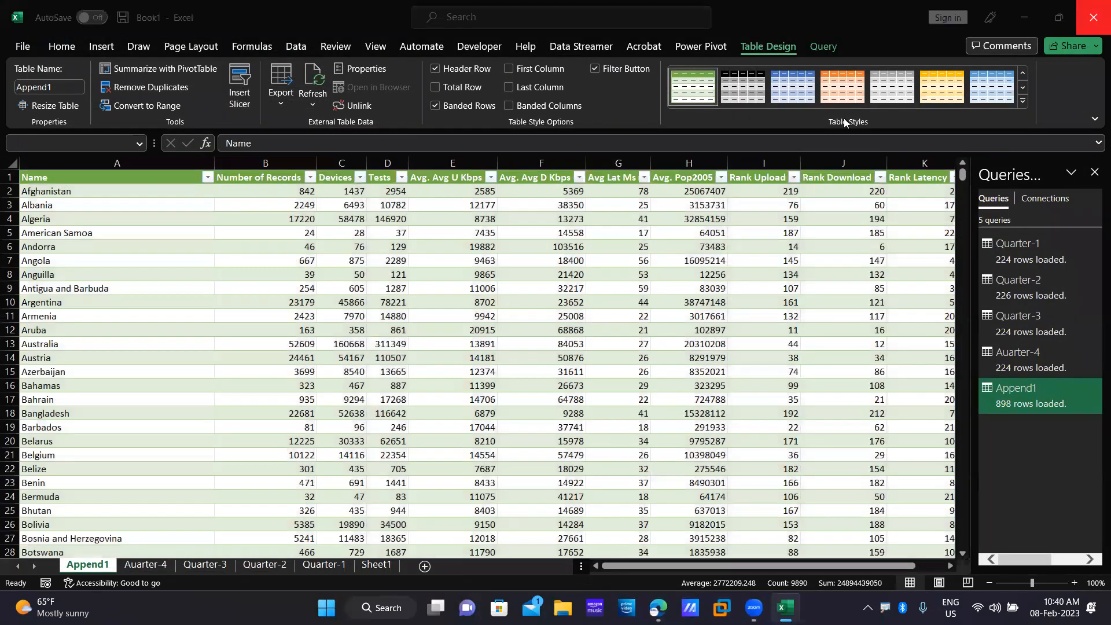
Close the workbook without saving, open the CSV Files folder, and select all three T20 match files.
{"action": "left_click", "coordinate": [1094, 17]}
{"action": "left_click", "coordinate": [566, 331]}
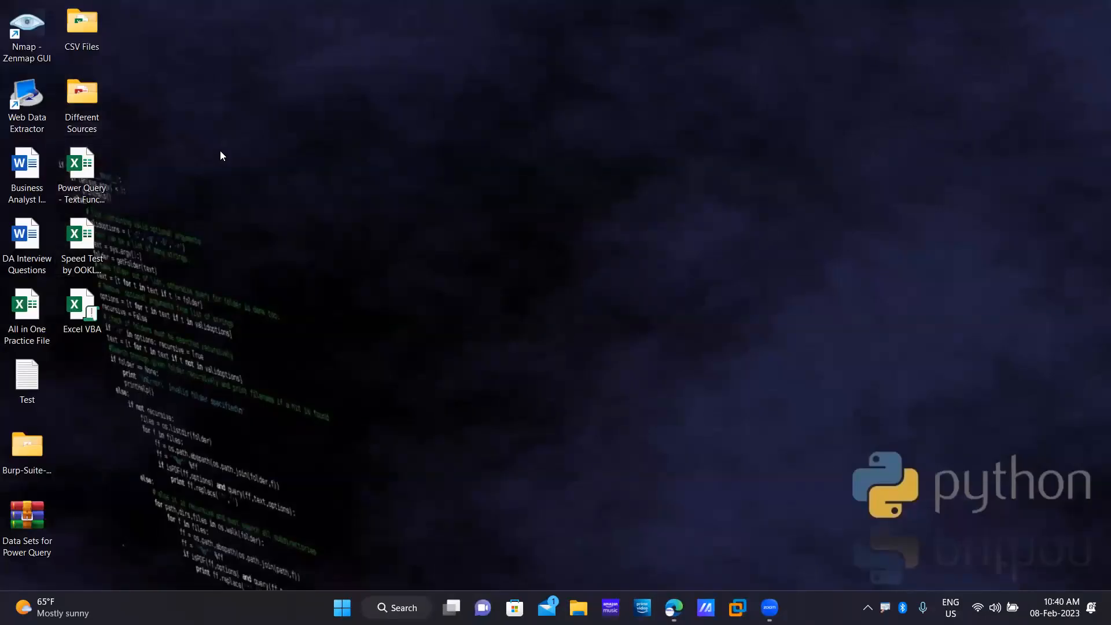
{"action": "double_click", "coordinate": [82, 24]}
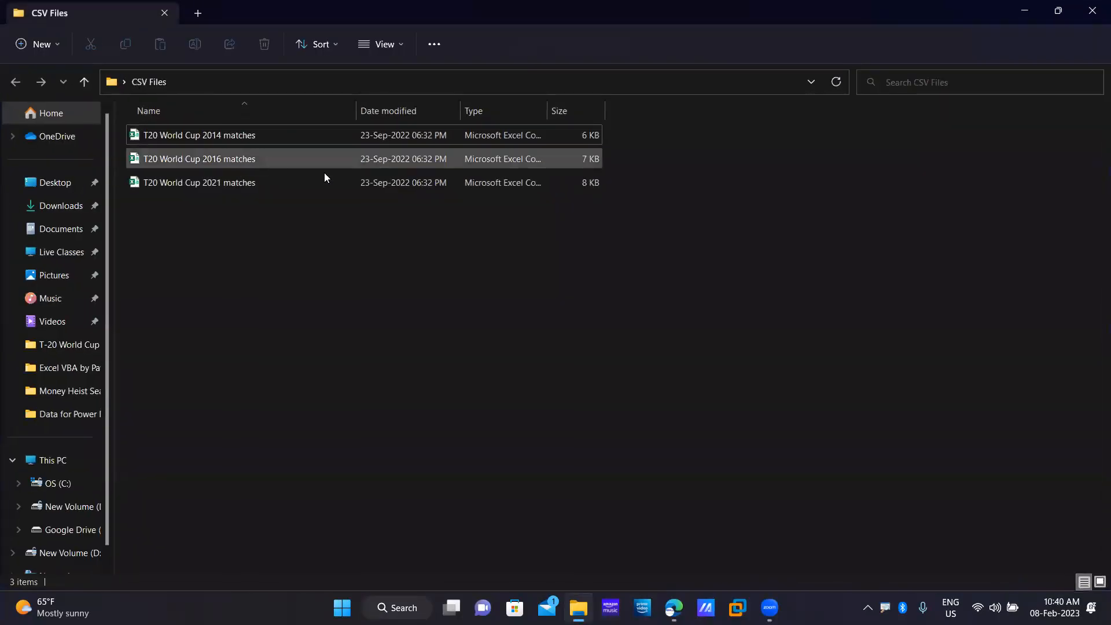
{"action": "left_click_drag", "start_coordinate": [576, 283], "coordinate": [203, 123]}
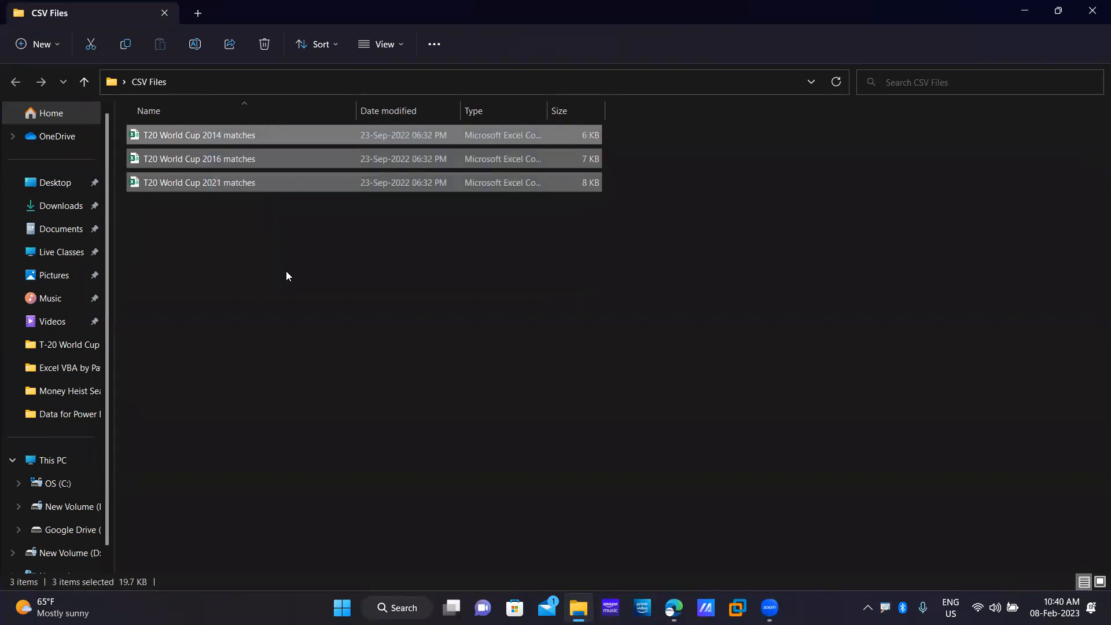
{"action": "left_click_drag", "start_coordinate": [500, 271], "coordinate": [182, 135]}
Open T20 World Cup 2014 matches.csv, widen column B to read dates, then close without saving.
{"action": "left_click", "coordinate": [218, 134]}
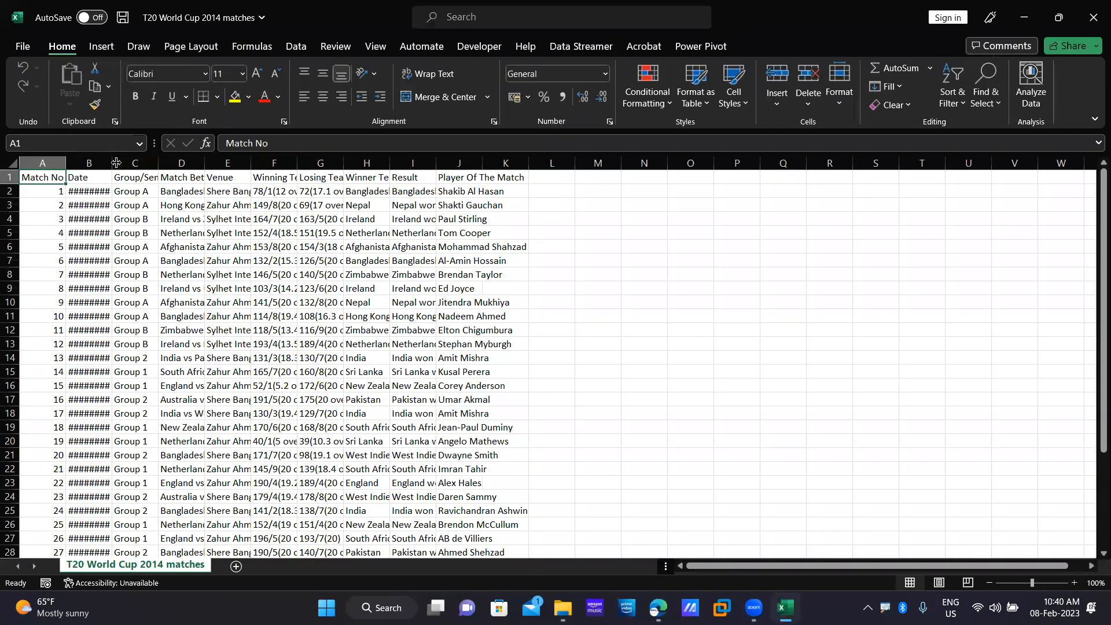
{"action": "left_click_drag", "start_coordinate": [113, 164], "coordinate": [418, 164]}
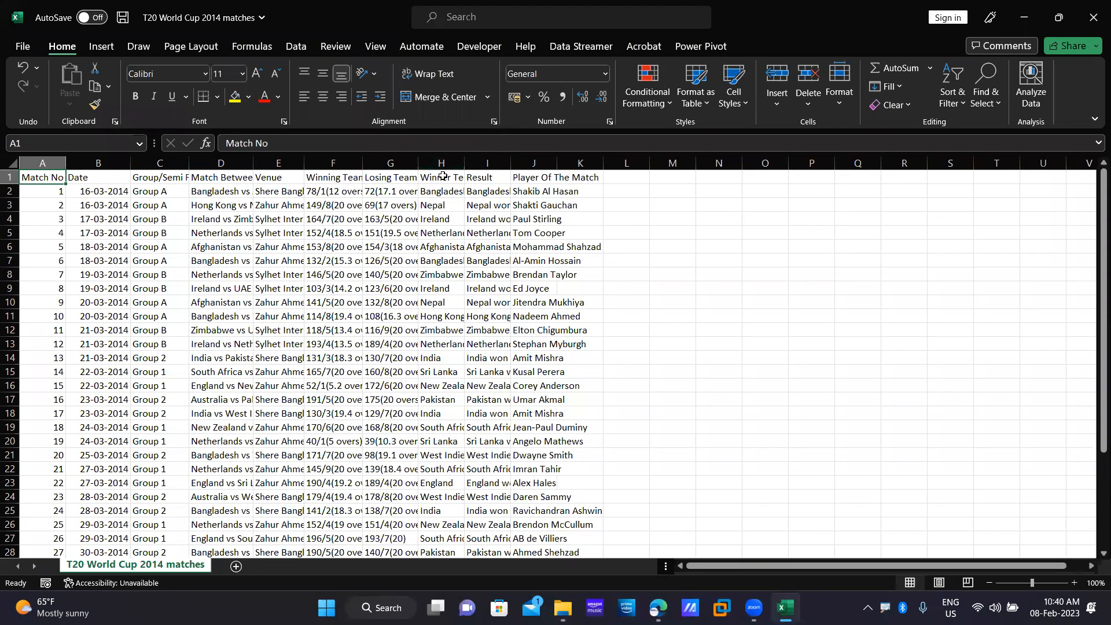
{"action": "left_click", "coordinate": [1091, 11]}
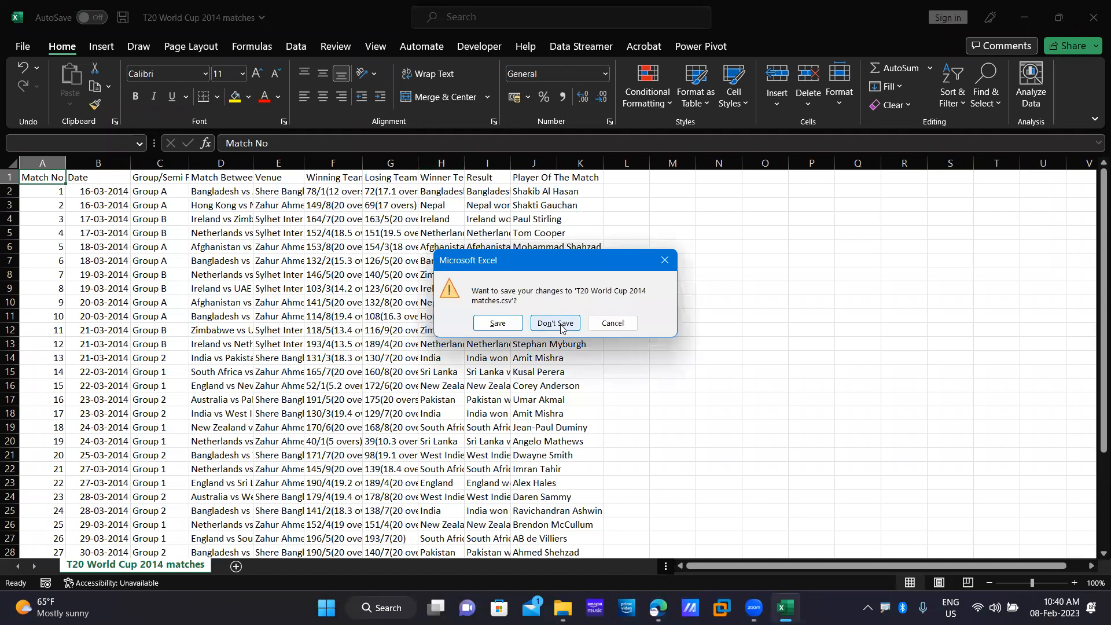
{"action": "left_click", "coordinate": [555, 323]}
{"action": "left_click_drag", "start_coordinate": [384, 263], "coordinate": [129, 117]}
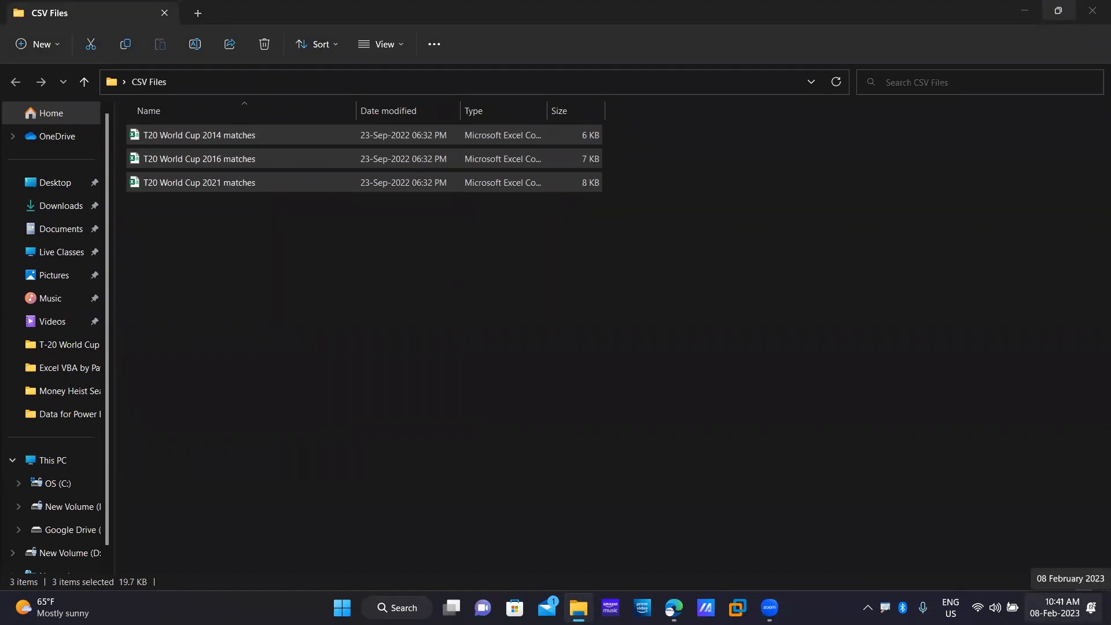
Clear all pending Windows notifications from the notification centre and dismiss the panel.
{"action": "left_click", "coordinate": [1054, 608]}
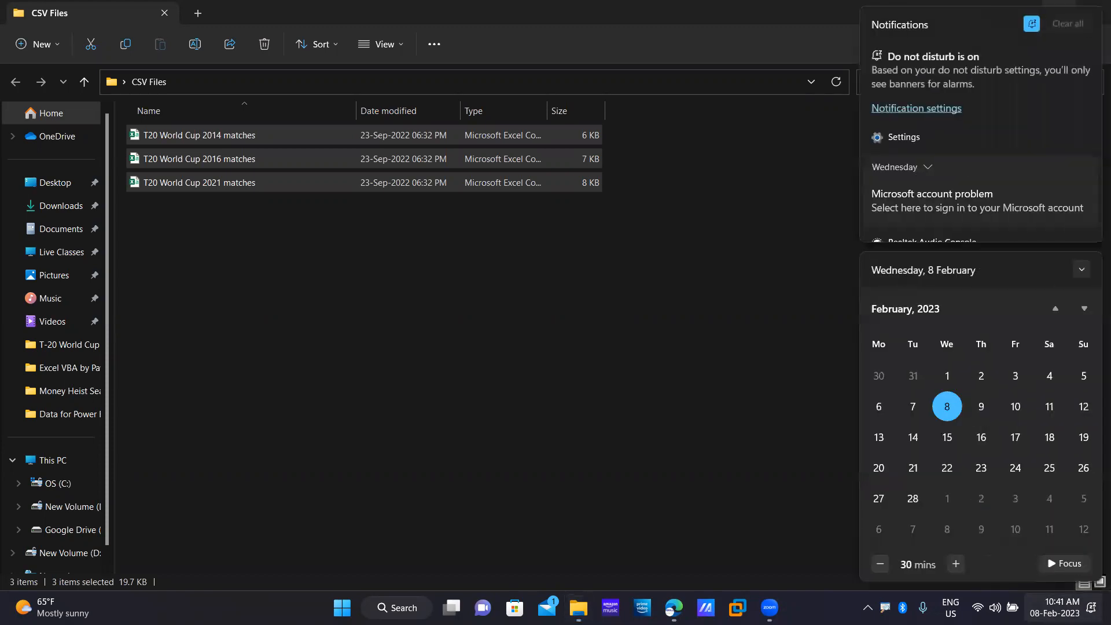
{"action": "left_click", "coordinate": [1061, 27]}
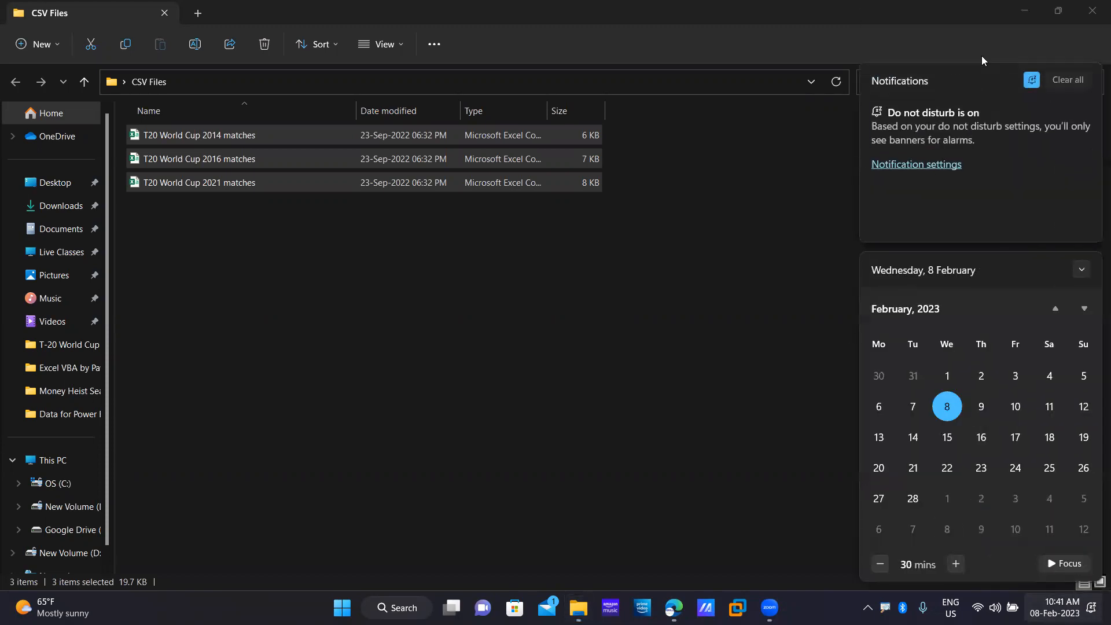
{"action": "left_click", "coordinate": [688, 338]}
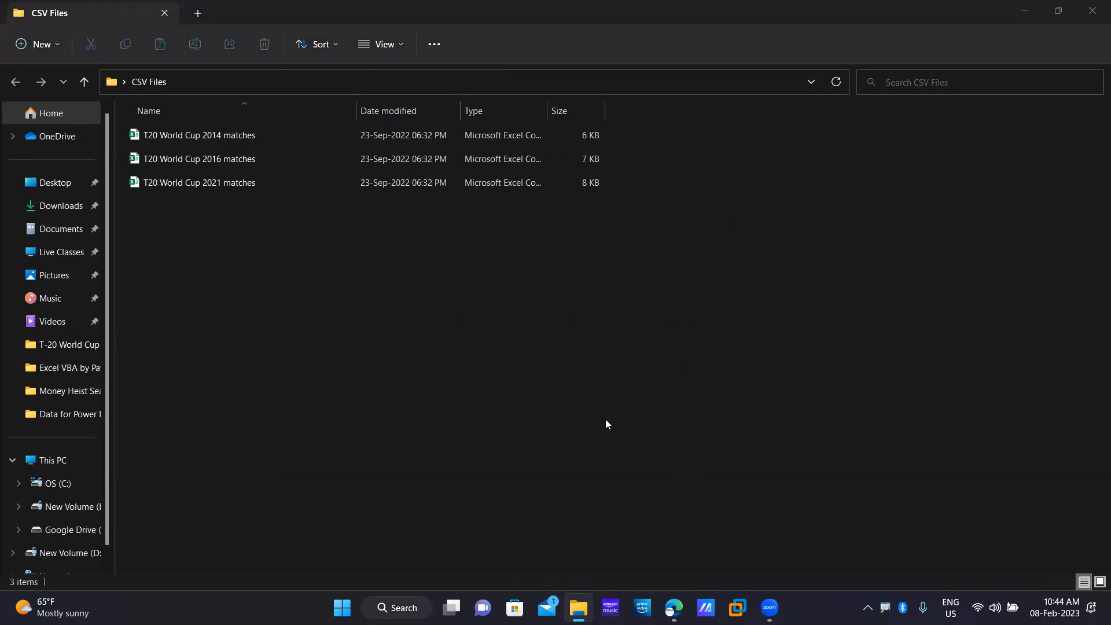
Minimize the CSV Files window to reveal the desktop.
{"action": "left_click", "coordinate": [1024, 14]}
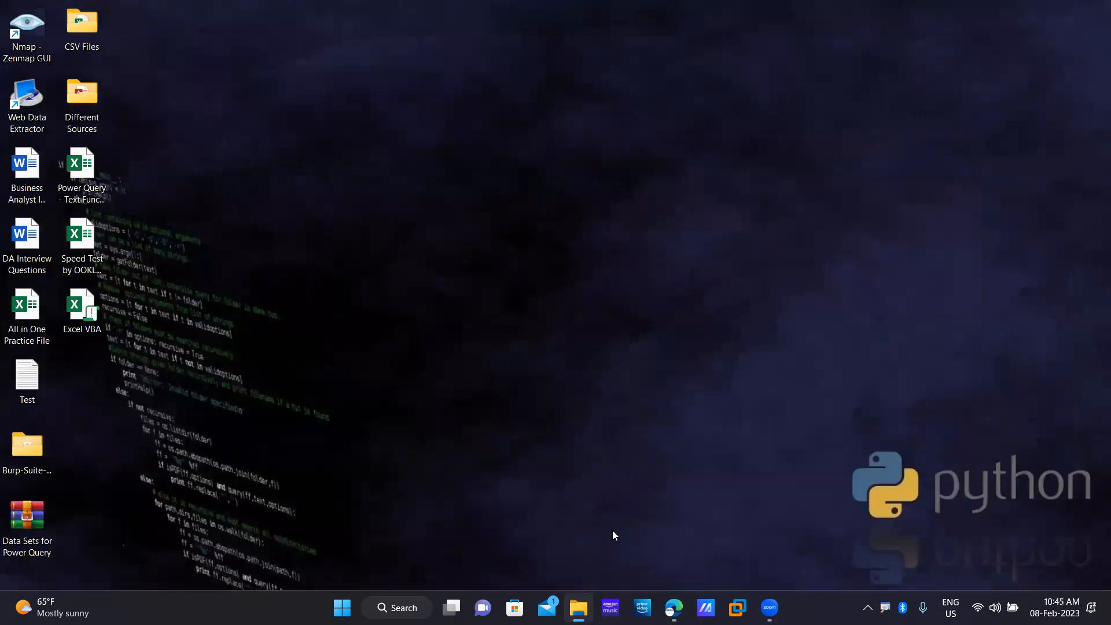
Restore the CSV Files folder window from the taskbar.
{"action": "left_click", "coordinate": [572, 602]}
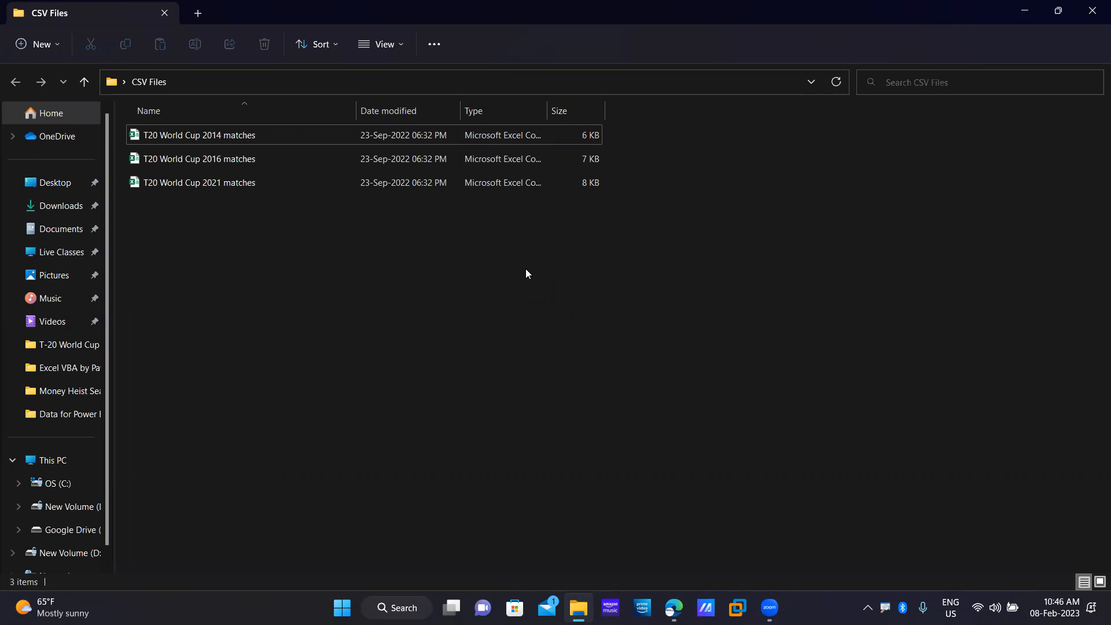
Open T20 World Cup 2016 matches.csv in Excel and select the NA entries in H8:H9.
{"action": "double_click", "coordinate": [222, 158]}
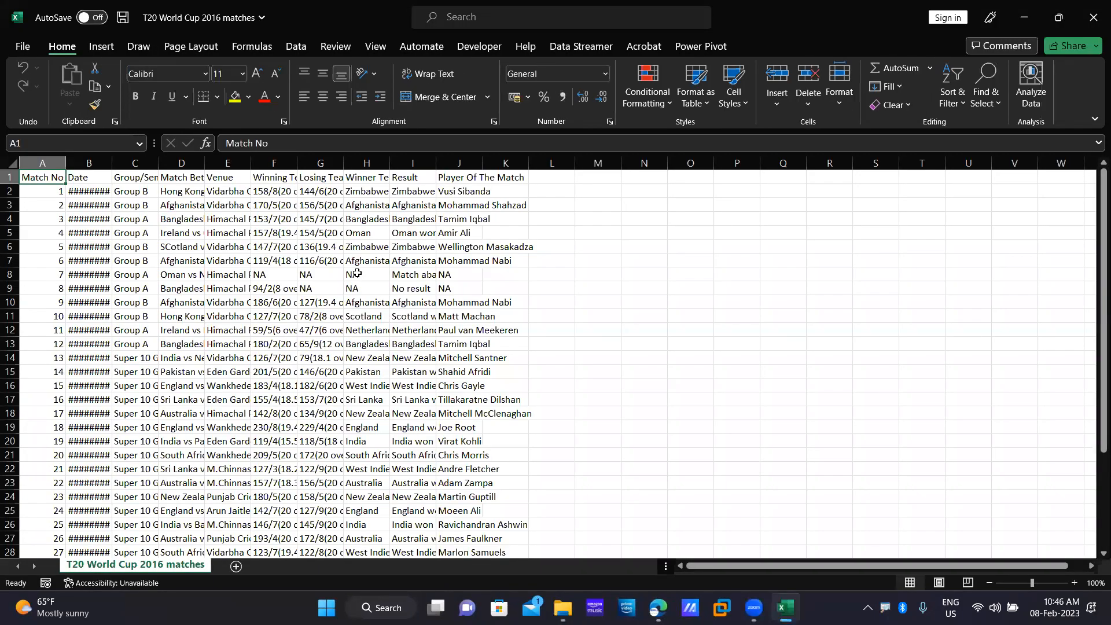
{"action": "left_click_drag", "start_coordinate": [358, 274], "coordinate": [361, 290]}
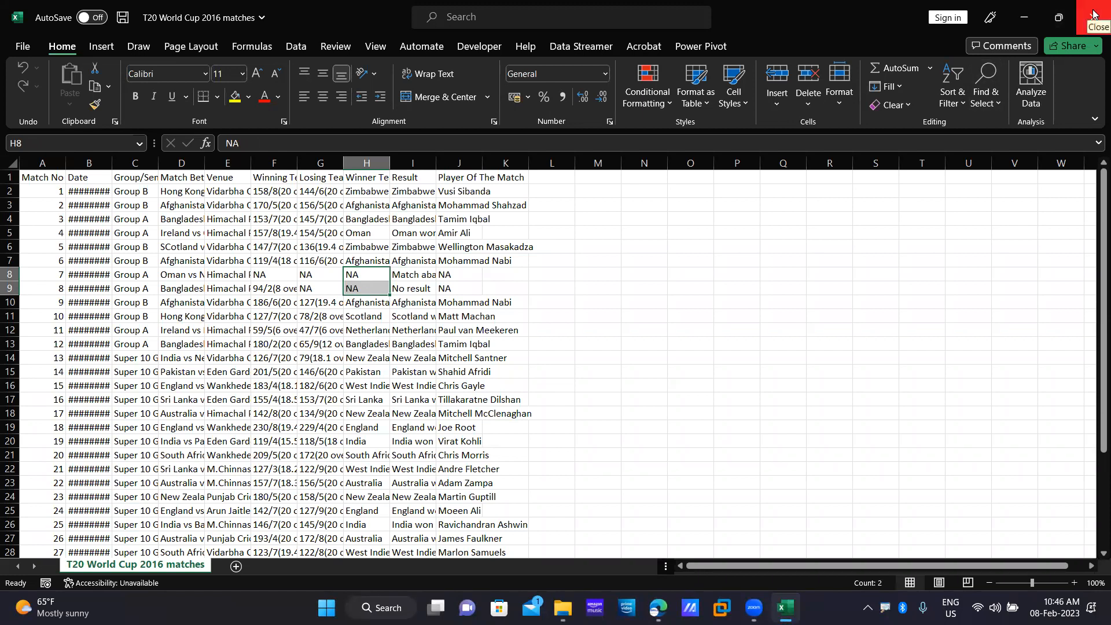
Close the 2016 matches workbook and pick an import option on Book1's Data tab.
{"action": "left_click", "coordinate": [1094, 13]}
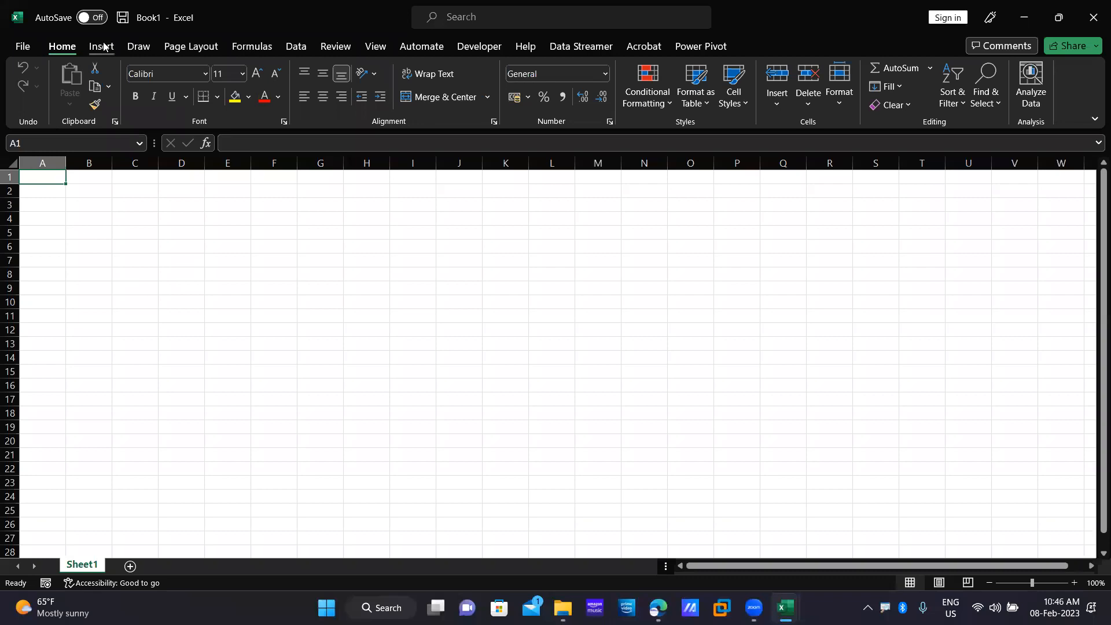
{"action": "left_click", "coordinate": [295, 48]}
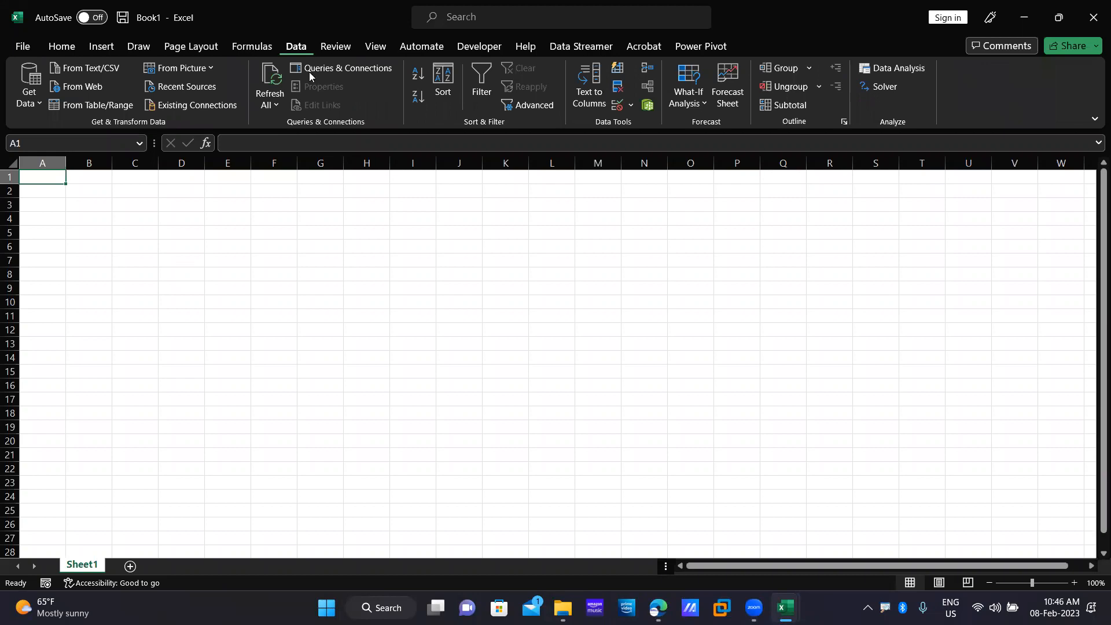
{"action": "left_click", "coordinate": [100, 70]}
Import 'T20 World Cup 2014 matches' from Desktop > CSV Files and load it as a 35-row table.
{"action": "left_click", "coordinate": [100, 68]}
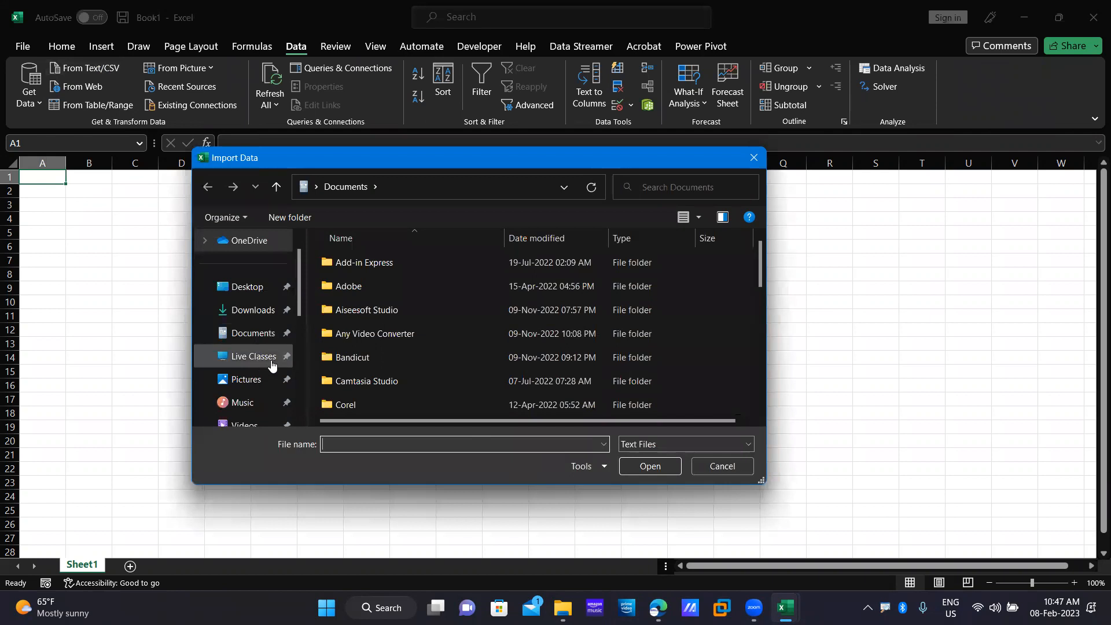
{"action": "left_click", "coordinate": [248, 287]}
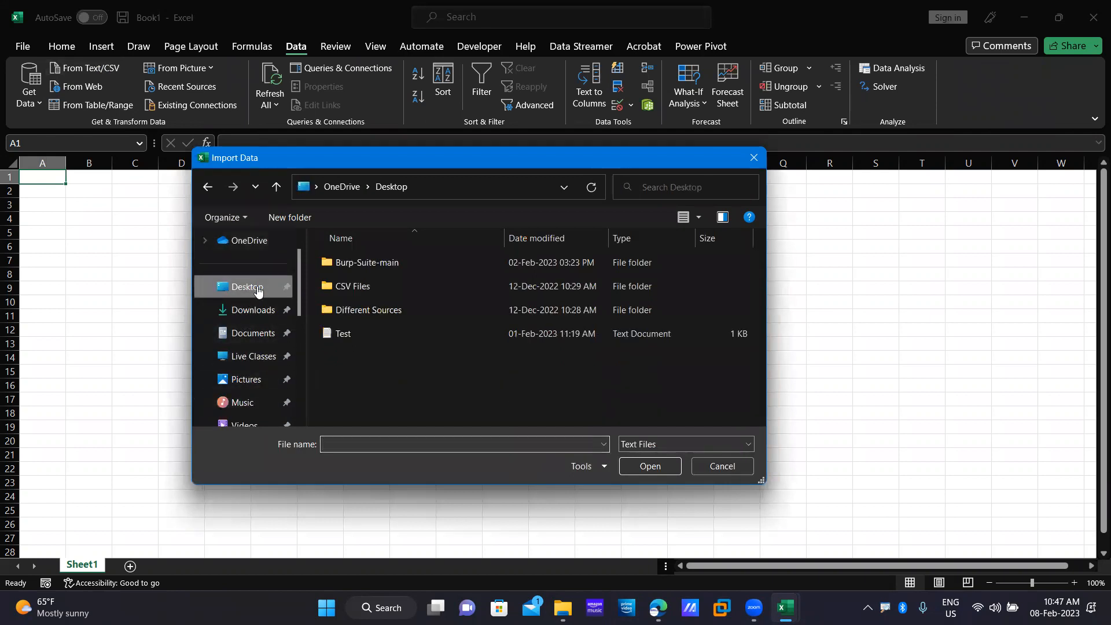
{"action": "double_click", "coordinate": [376, 285]}
{"action": "left_click", "coordinate": [375, 264]}
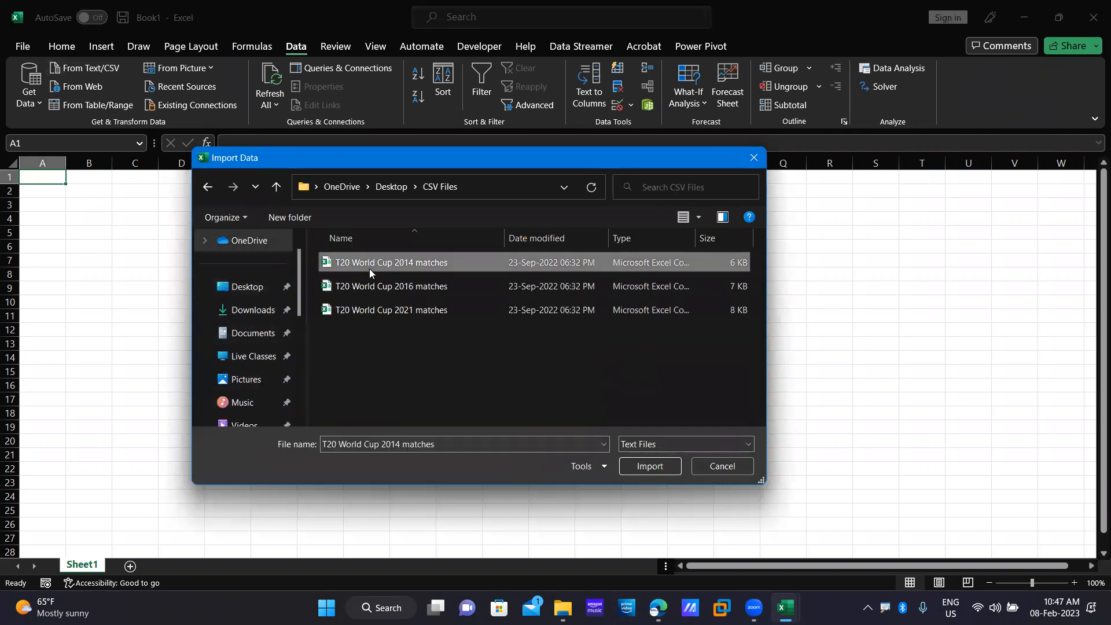
{"action": "left_click", "coordinate": [643, 467]}
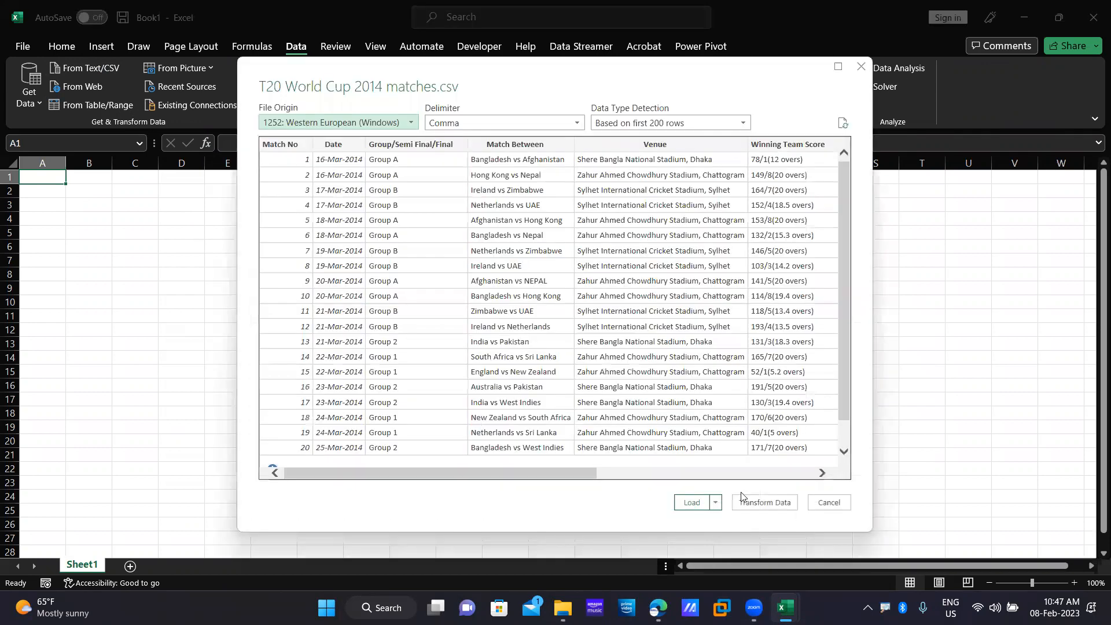
{"action": "left_click", "coordinate": [690, 503]}
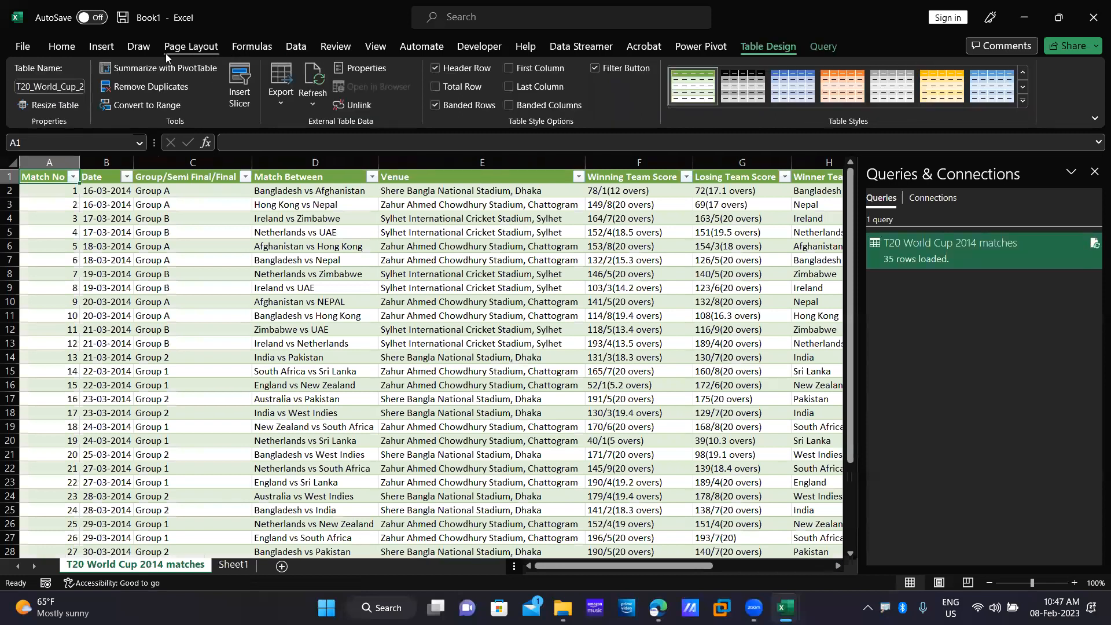
Import the T20 World Cup 2016 matches CSV and load it onto a new sheet.
{"action": "left_click", "coordinate": [294, 47]}
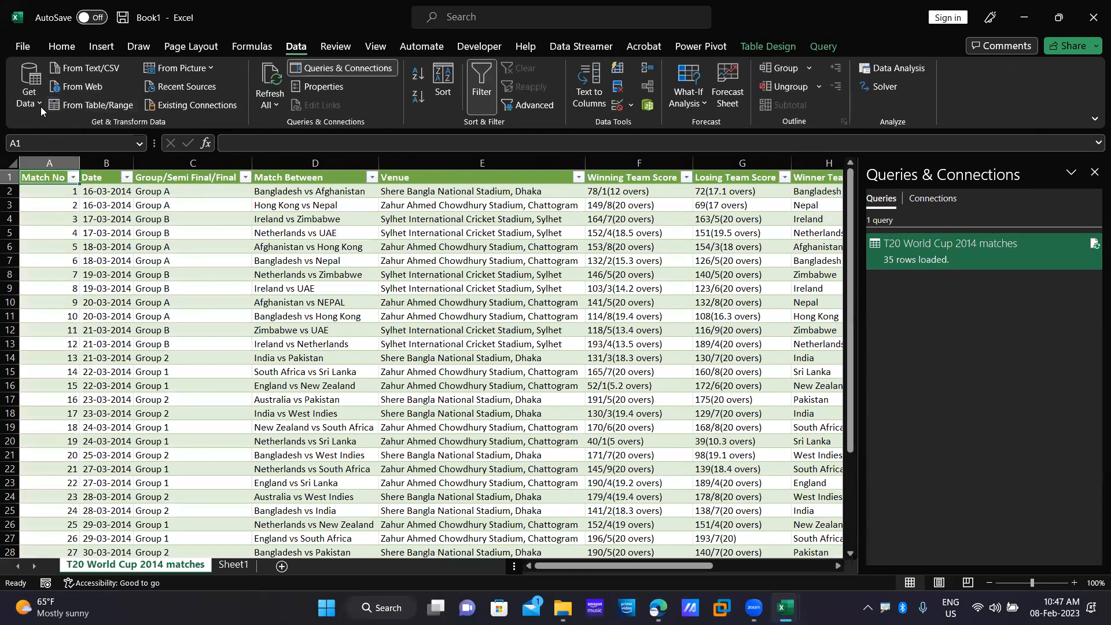
{"action": "left_click", "coordinate": [111, 73]}
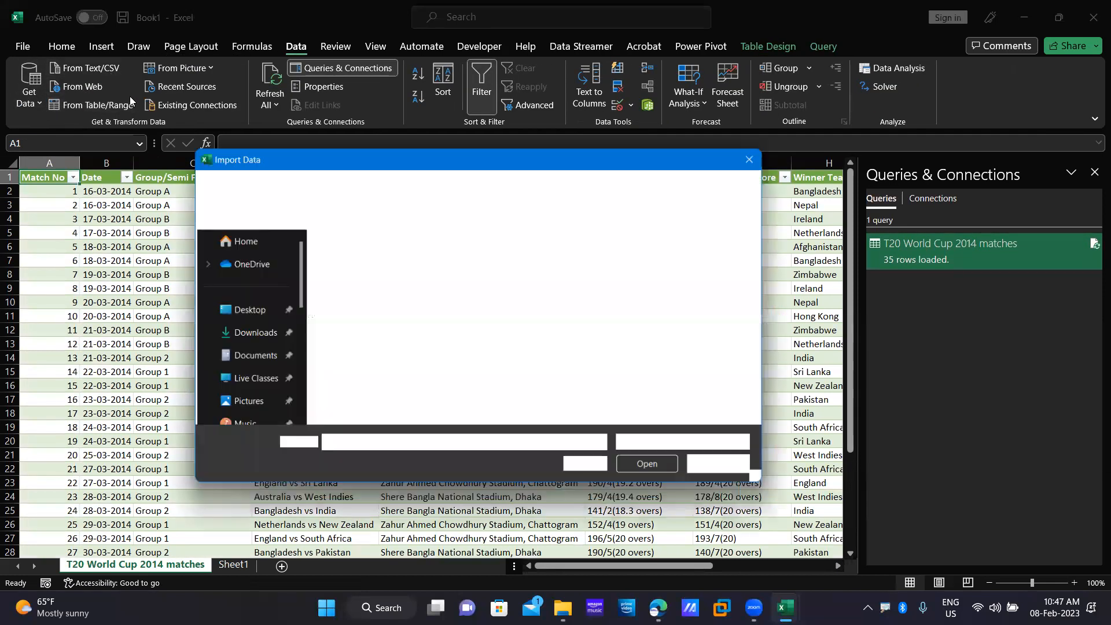
{"action": "left_click", "coordinate": [422, 289]}
{"action": "left_click", "coordinate": [649, 466]}
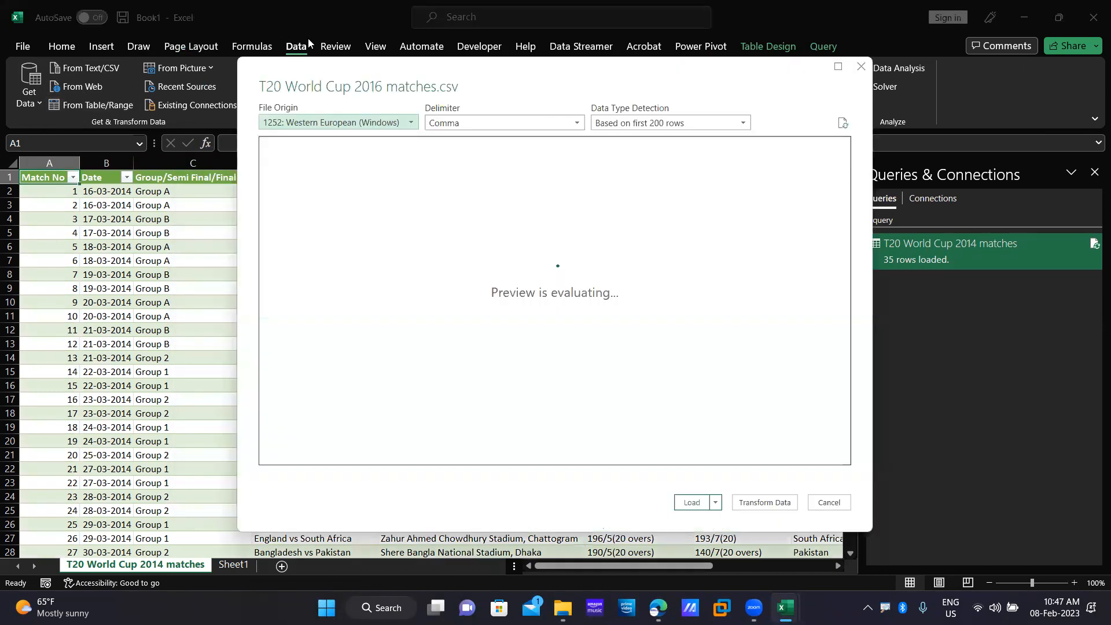
{"action": "left_click", "coordinate": [691, 502]}
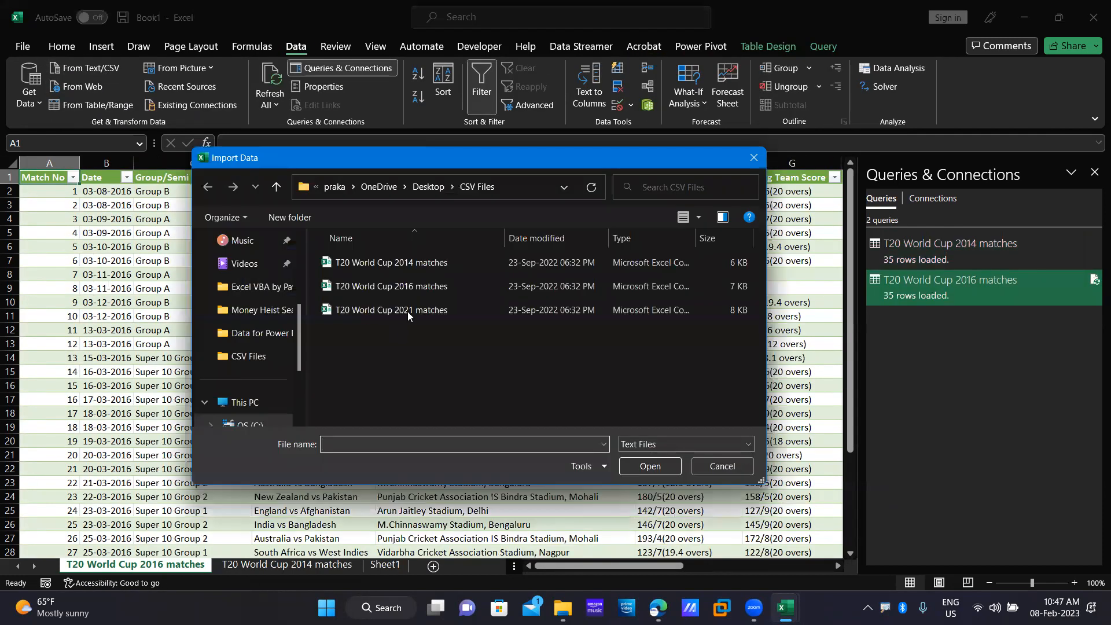
Import the T20 World Cup 2021 matches CSV and load it onto its own sheet.
{"action": "left_click", "coordinate": [408, 307]}
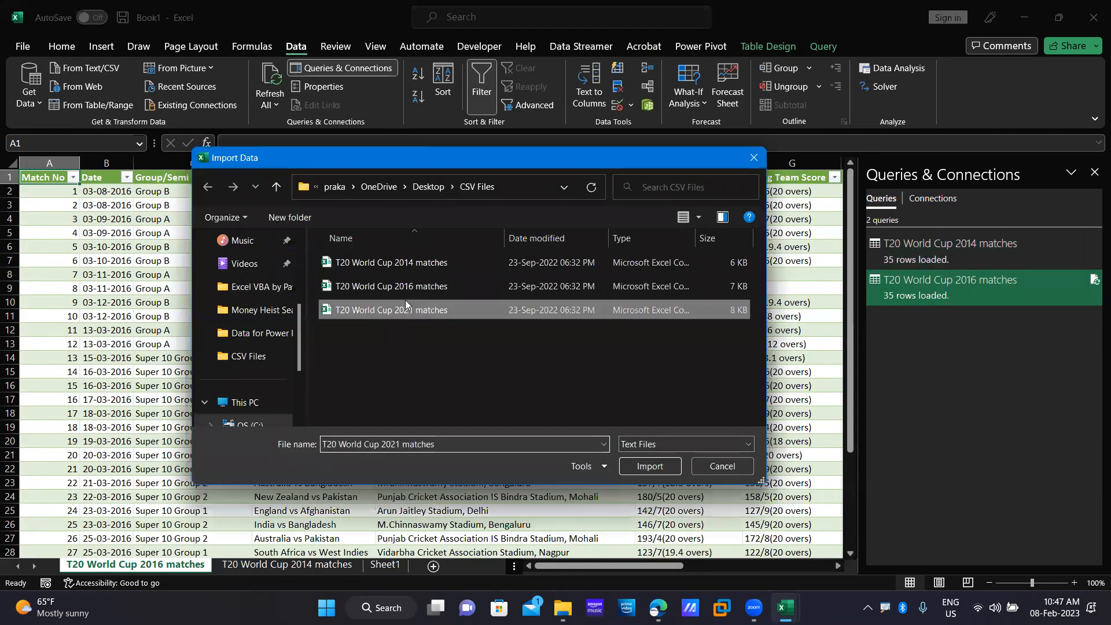
{"action": "left_click", "coordinate": [661, 466]}
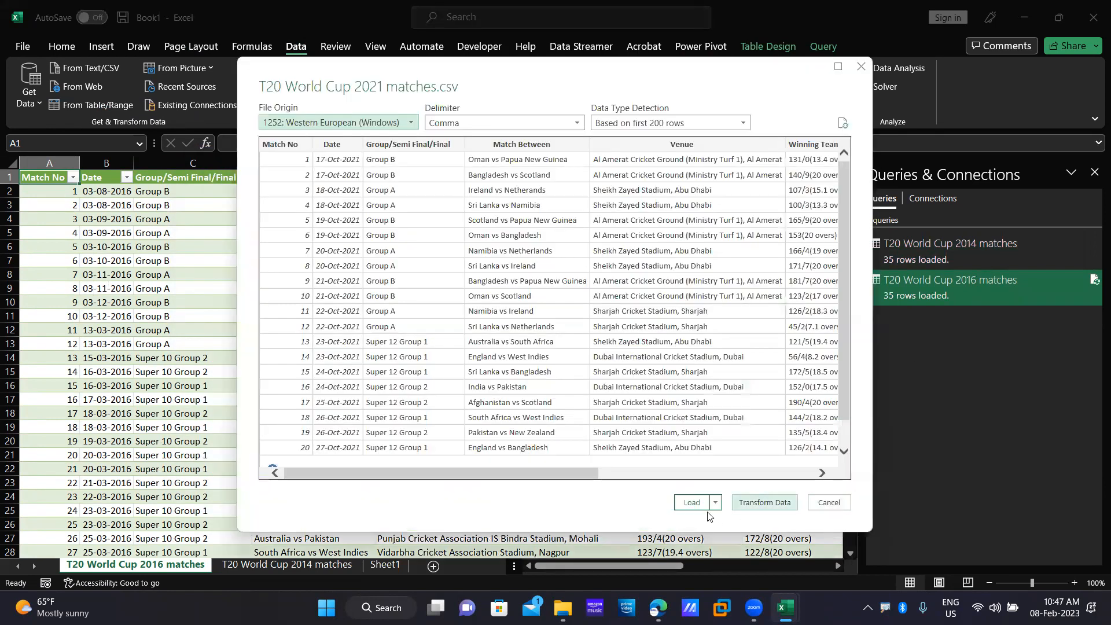
{"action": "left_click", "coordinate": [707, 507]}
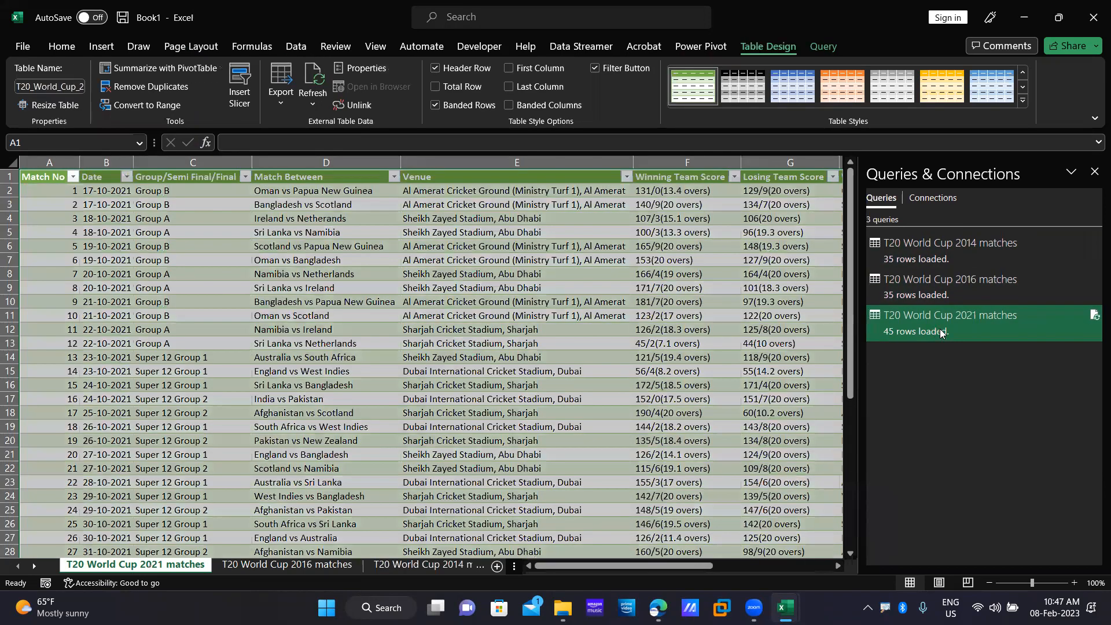
Edit the 2021 matches query in Power Query Editor and start an Append Queries as New.
{"action": "right_click", "coordinate": [980, 358]}
{"action": "left_click", "coordinate": [985, 353]}
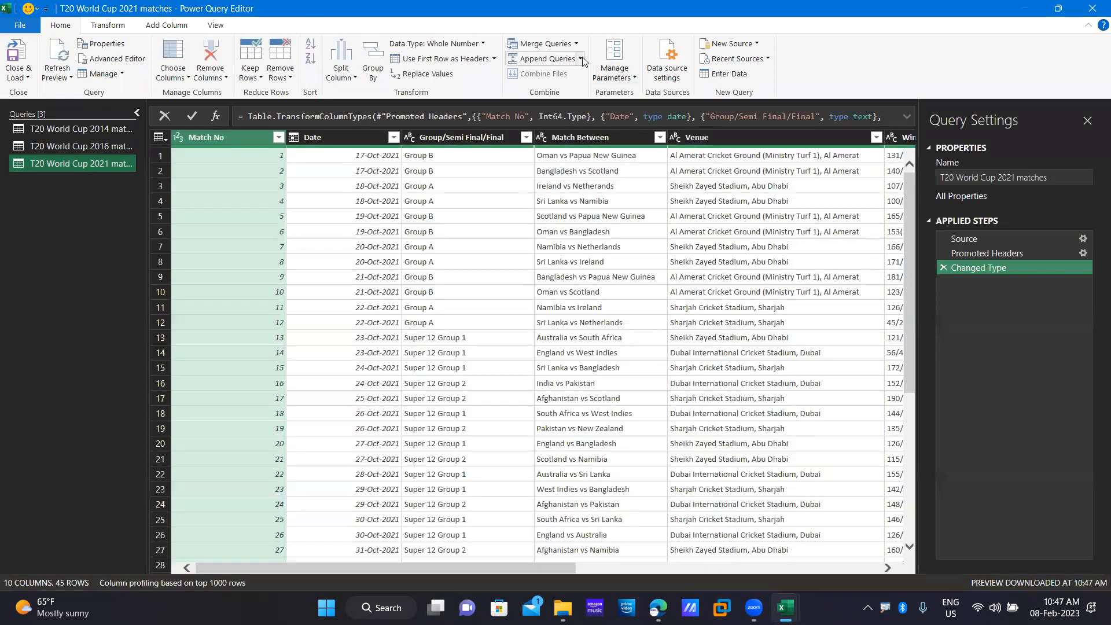
{"action": "left_click", "coordinate": [580, 58]}
{"action": "left_click", "coordinate": [589, 91]}
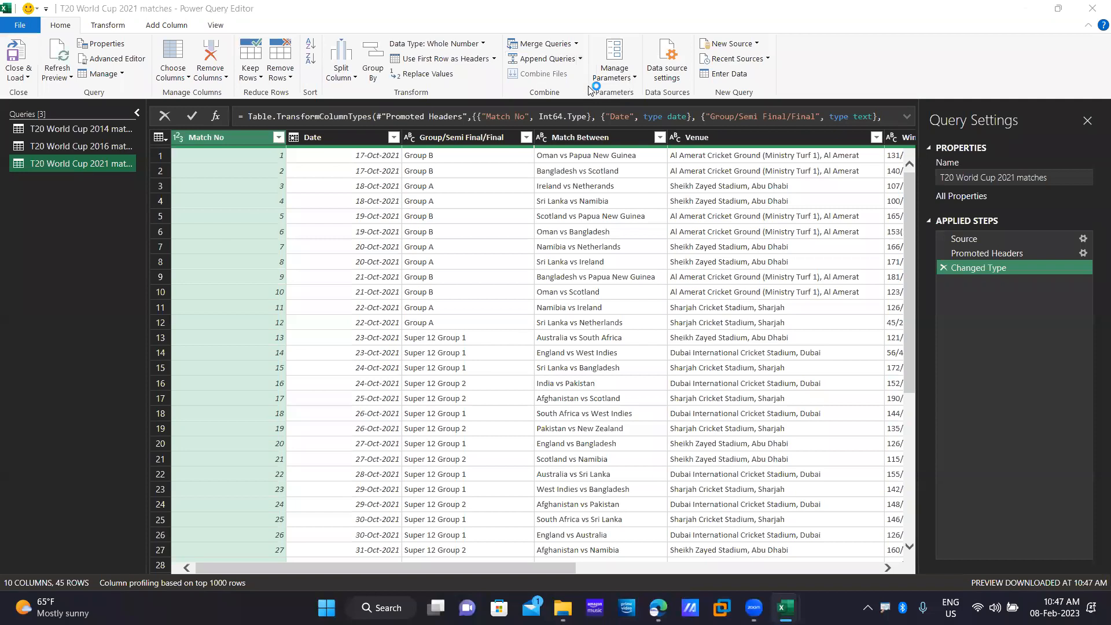
Append three tables: add 2014 and 2016, move 2021 last, and create Append1.
{"action": "left_click", "coordinate": [437, 257]}
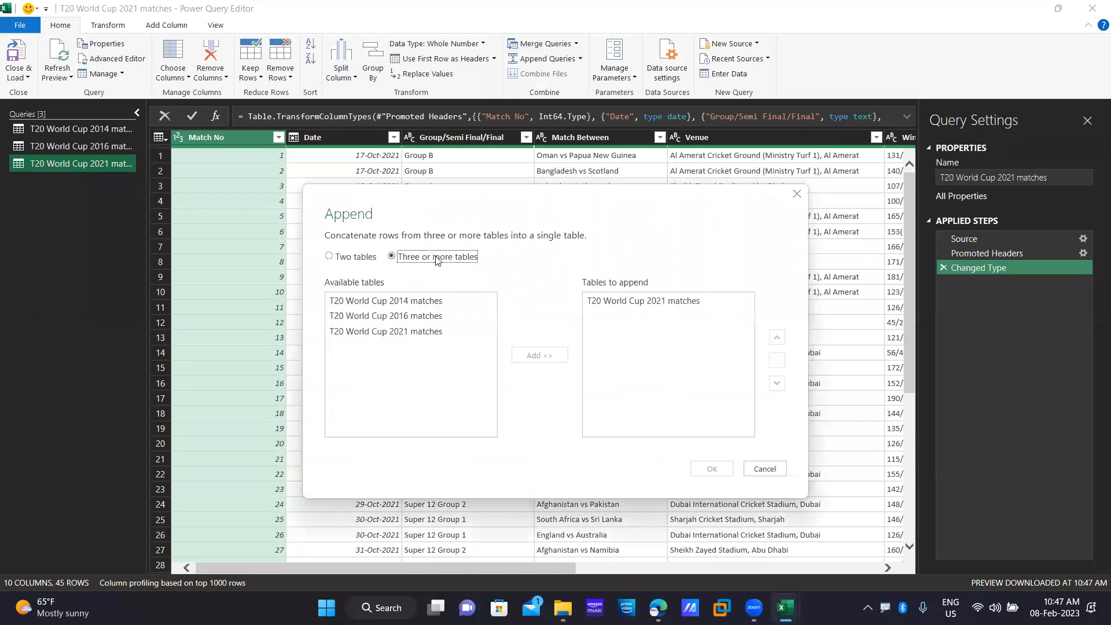
{"action": "left_click", "coordinate": [405, 301]}
{"action": "left_click", "coordinate": [540, 355]}
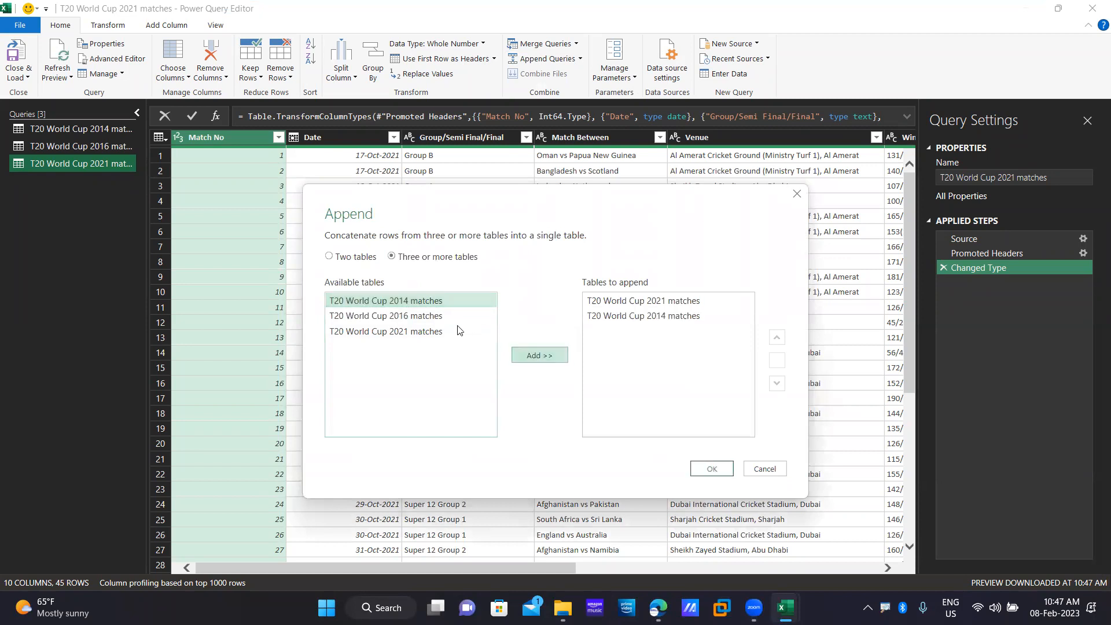
{"action": "left_click", "coordinate": [492, 318]}
{"action": "left_click", "coordinate": [539, 355]}
{"action": "left_click", "coordinate": [718, 301]}
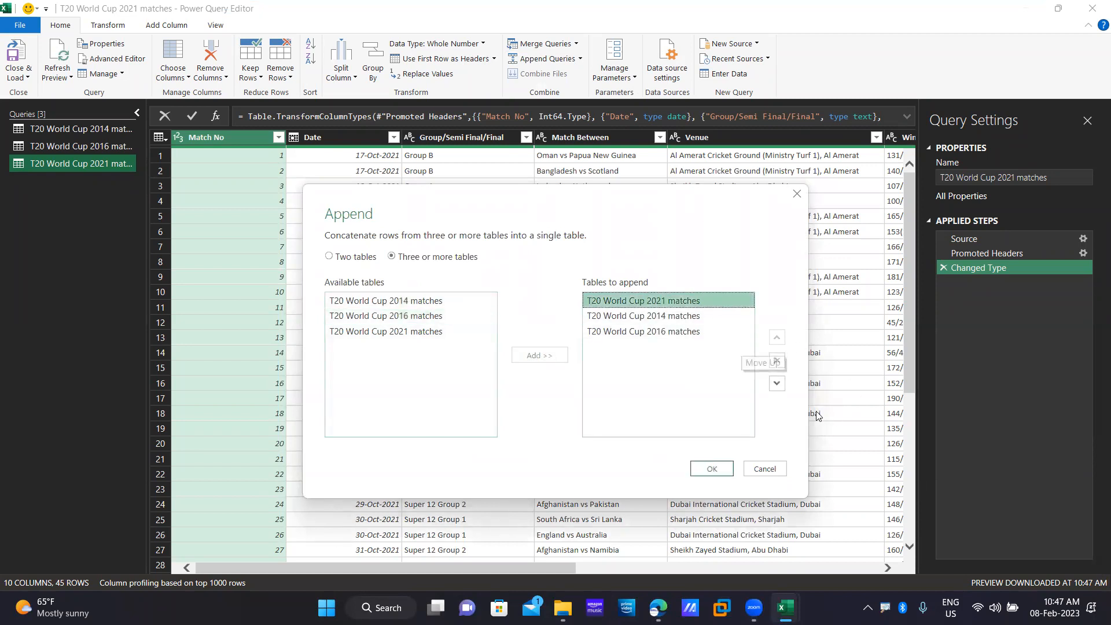
{"action": "left_click", "coordinate": [777, 384]}
{"action": "left_click", "coordinate": [777, 384]}
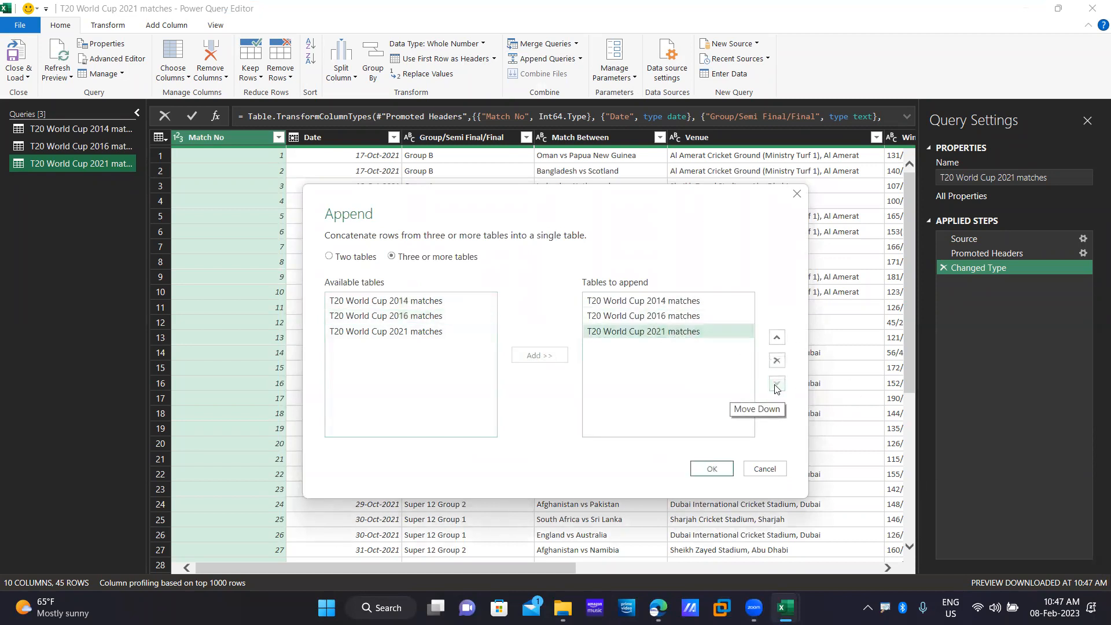
{"action": "left_click", "coordinate": [712, 470]}
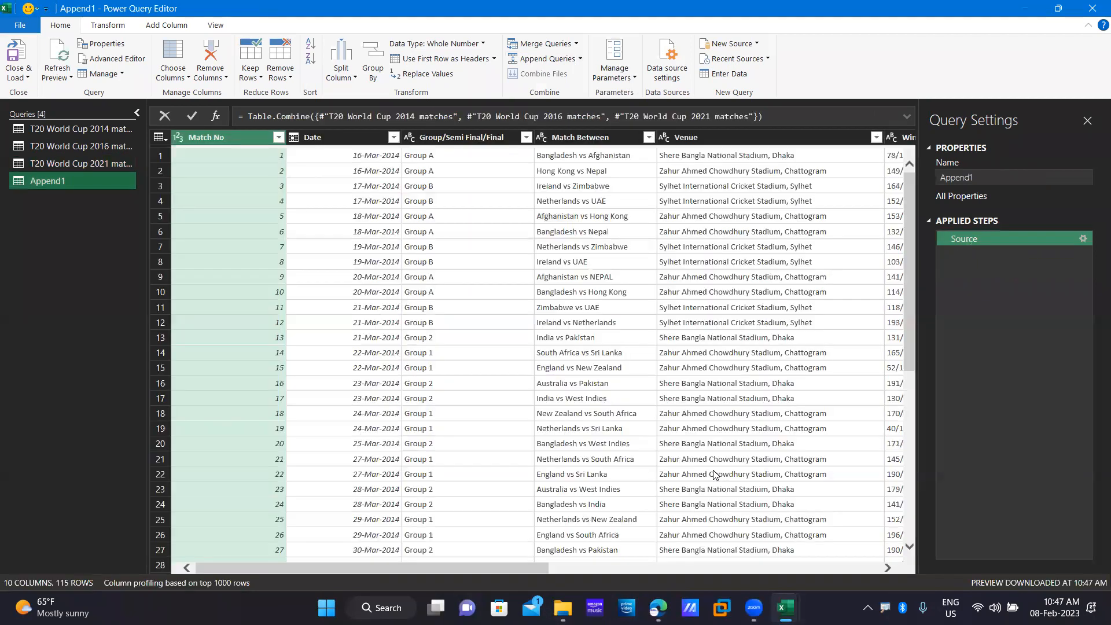
{"action": "left_click_drag", "start_coordinate": [496, 565], "coordinate": [890, 563]}
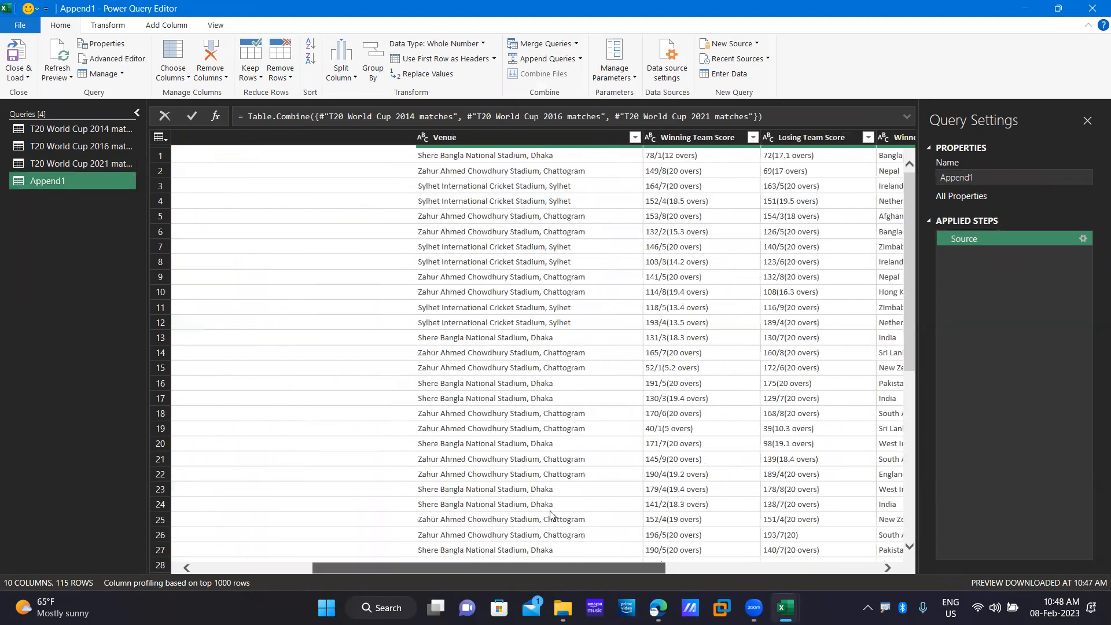
{"action": "left_click_drag", "start_coordinate": [756, 565], "coordinate": [314, 550]}
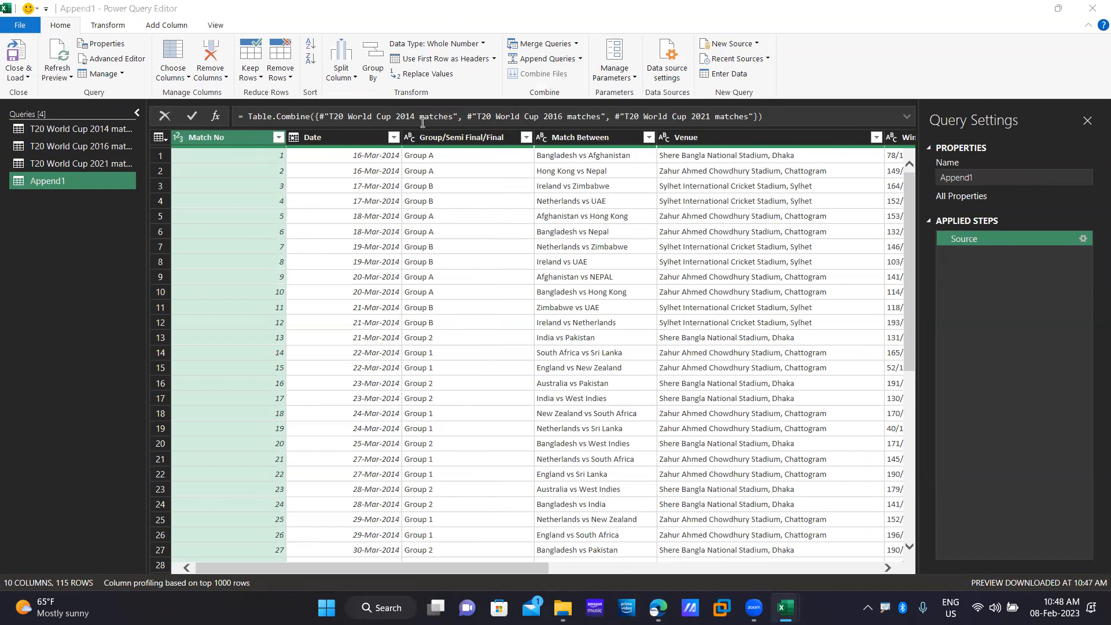
{"action": "left_click_drag", "start_coordinate": [444, 571], "coordinate": [430, 533]}
{"action": "scroll", "coordinate": [429, 533], "scroll_direction": "left", "scroll_amount": 10}
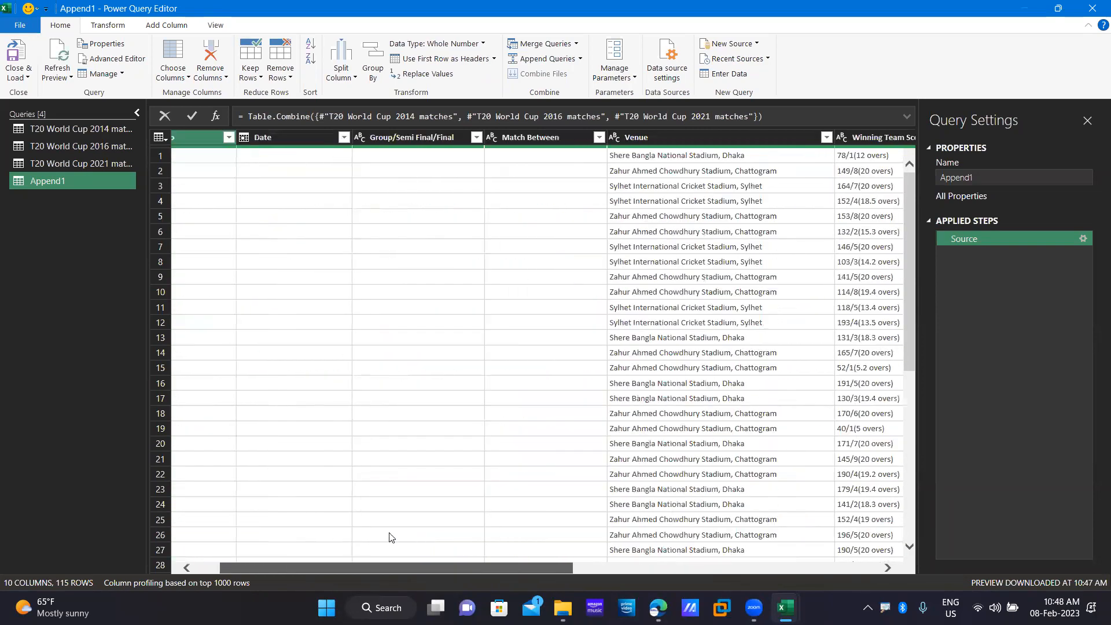
{"action": "left_click", "coordinate": [380, 562]}
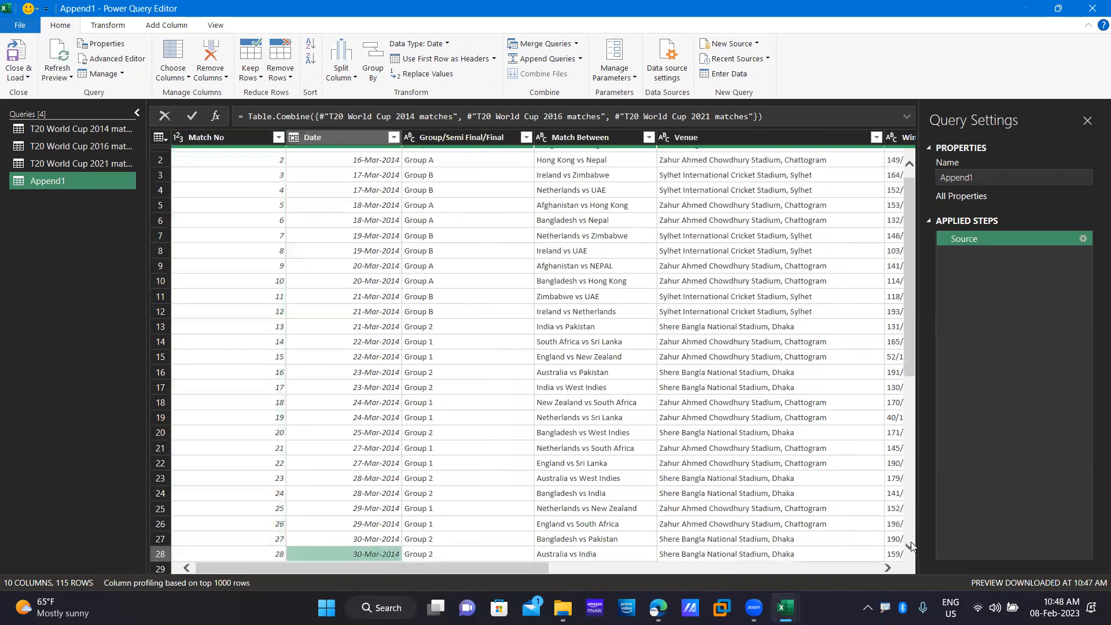
{"action": "scroll", "coordinate": [579, 556], "scroll_direction": "right", "scroll_amount": 3}
{"action": "scroll", "coordinate": [855, 565], "scroll_direction": "right", "scroll_amount": 3}
{"action": "scroll", "coordinate": [391, 126], "scroll_direction": "left", "scroll_amount": 10}
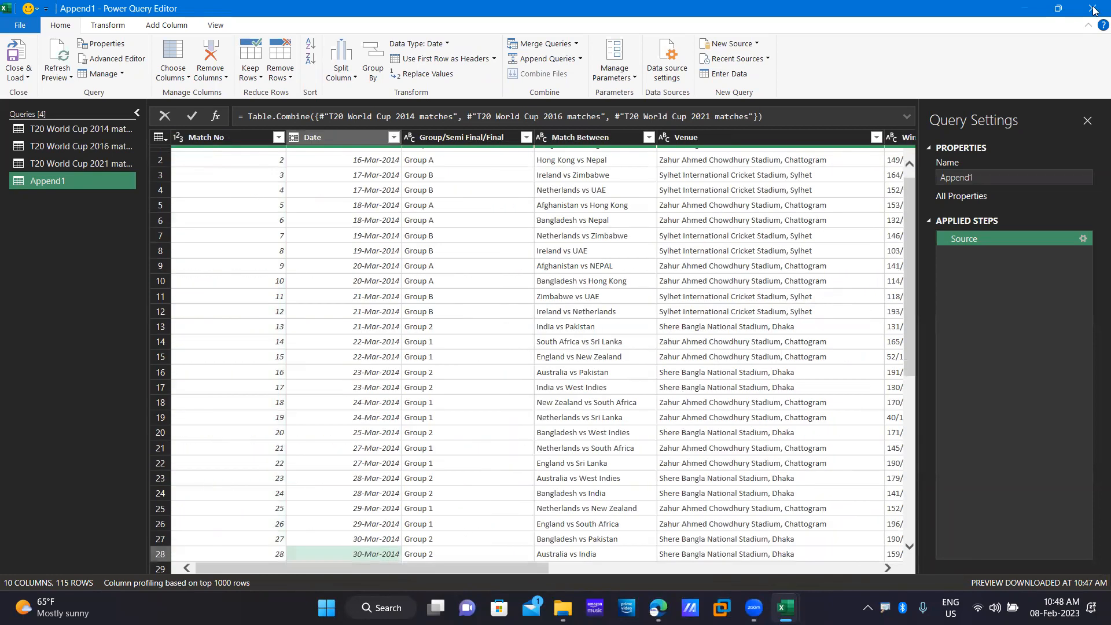
Close & Load Append1 to its own sheet, then close the 2016 workbook and Book1 without saving.
{"action": "left_click", "coordinate": [16, 63]}
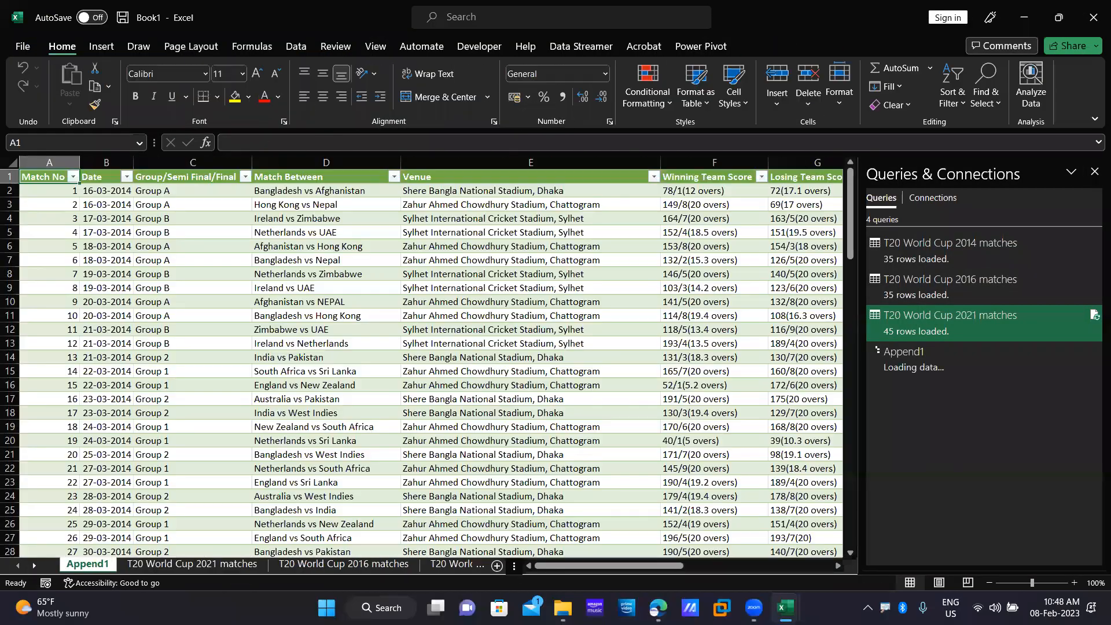
{"action": "left_click", "coordinate": [1094, 1]}
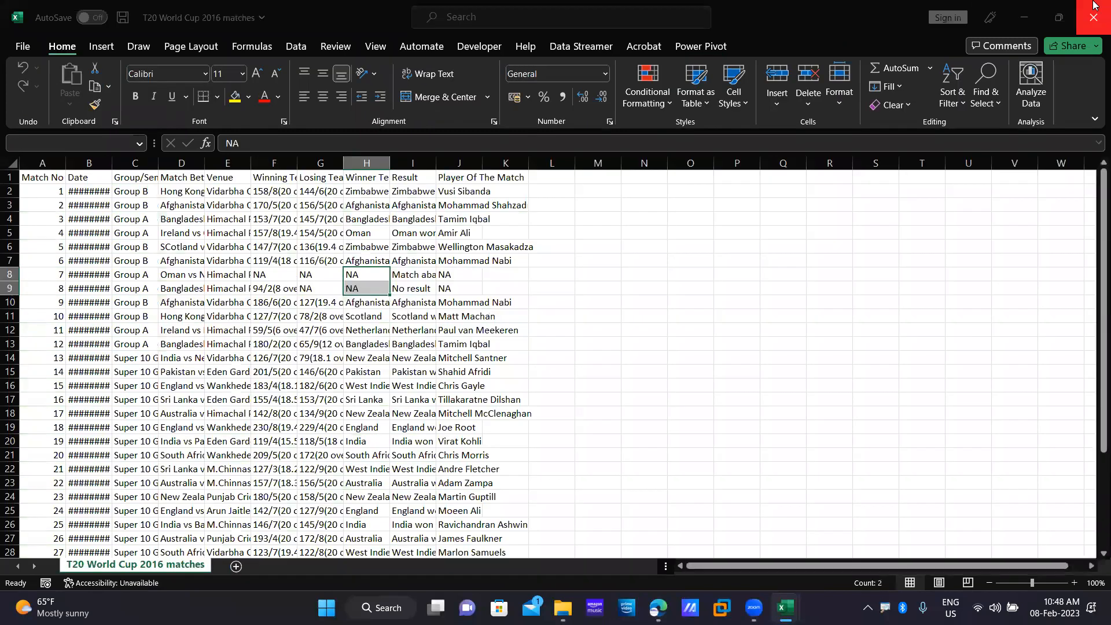
{"action": "left_click", "coordinate": [541, 324]}
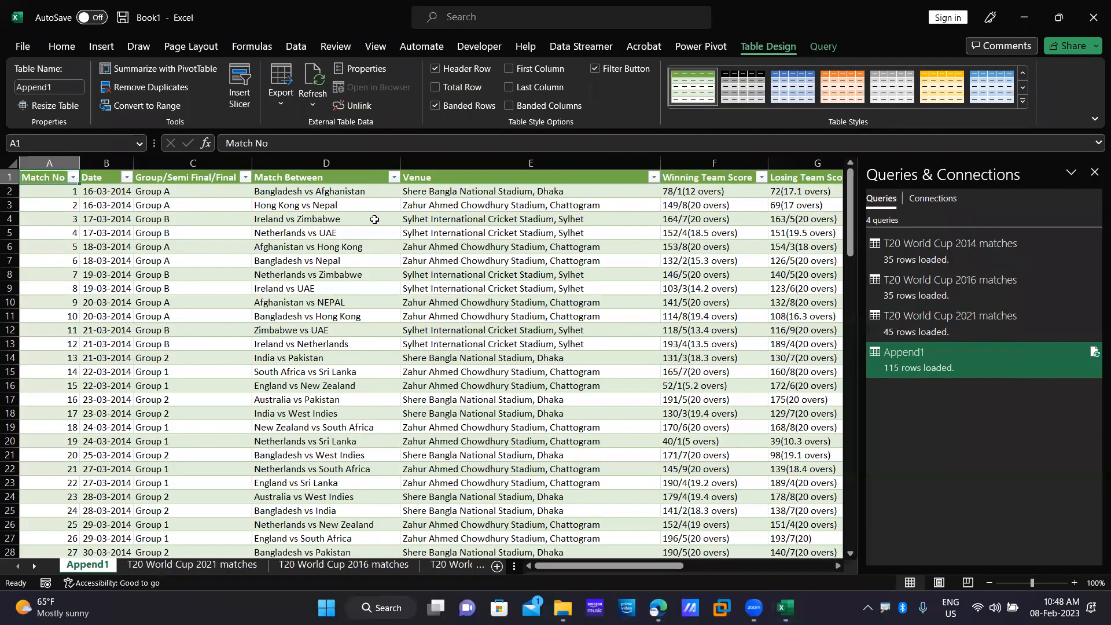
{"action": "left_click", "coordinate": [1093, 10]}
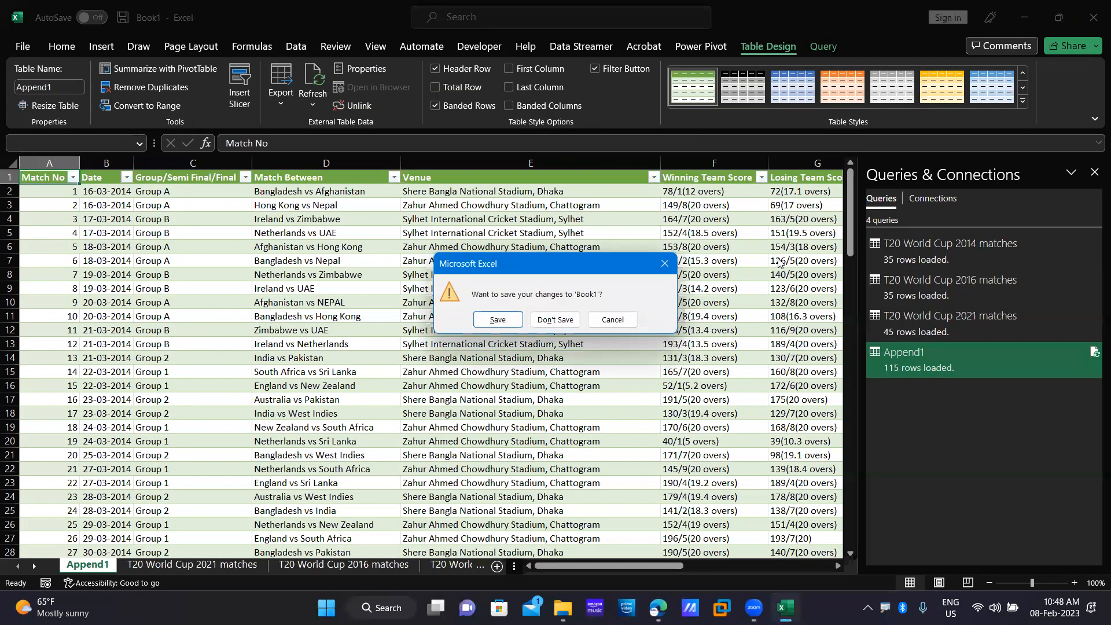
{"action": "left_click", "coordinate": [554, 320]}
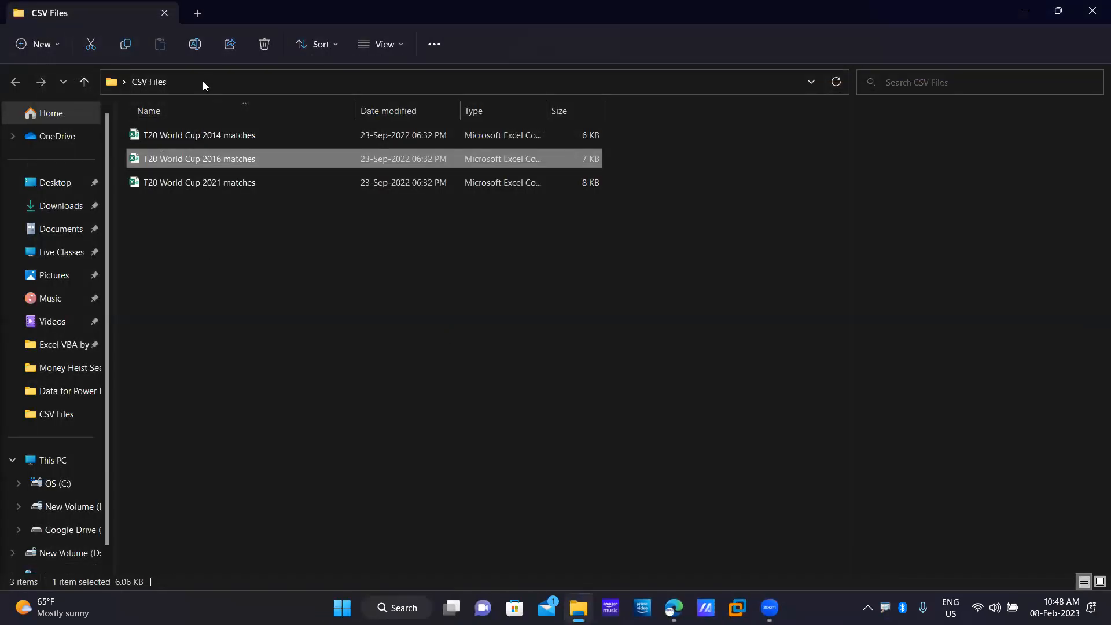
{"action": "key", "text": "alt+F4"}
{"action": "left_click_drag", "start_coordinate": [156, 129], "coordinate": [78, 96]}
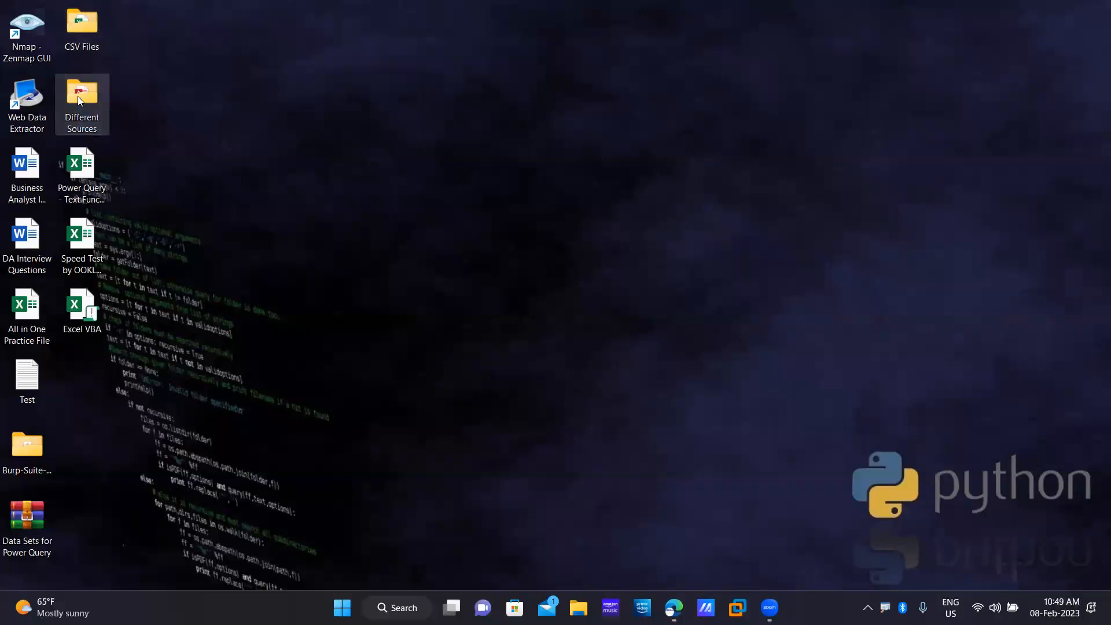
{"action": "double_click", "coordinate": [78, 96]}
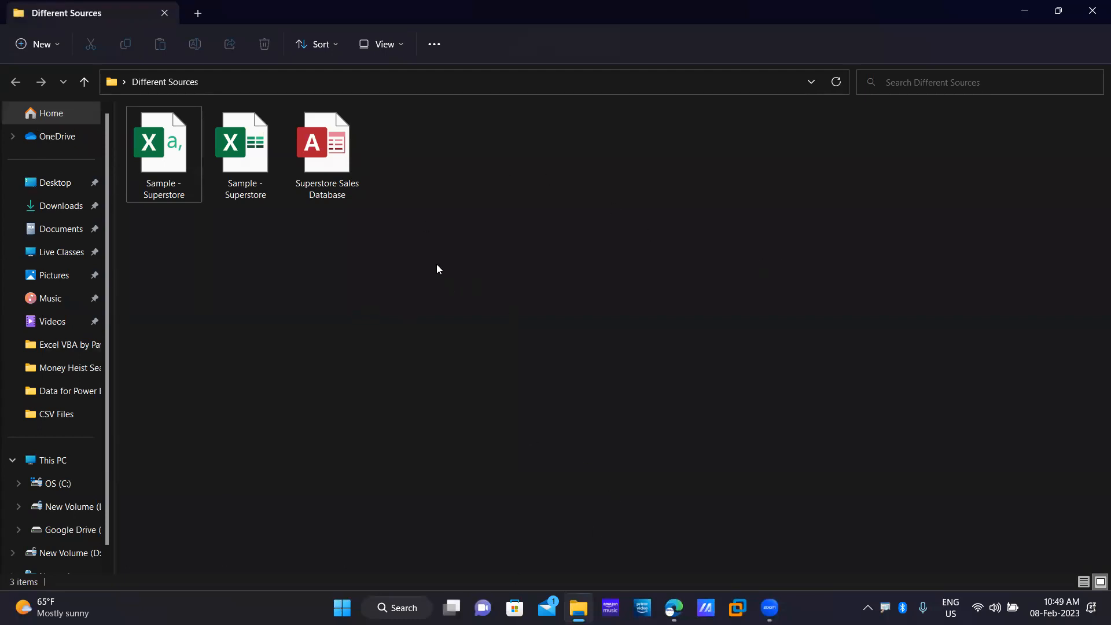
{"action": "left_click_drag", "start_coordinate": [380, 266], "coordinate": [563, 124]}
{"action": "left_click_drag", "start_coordinate": [448, 264], "coordinate": [239, 157]}
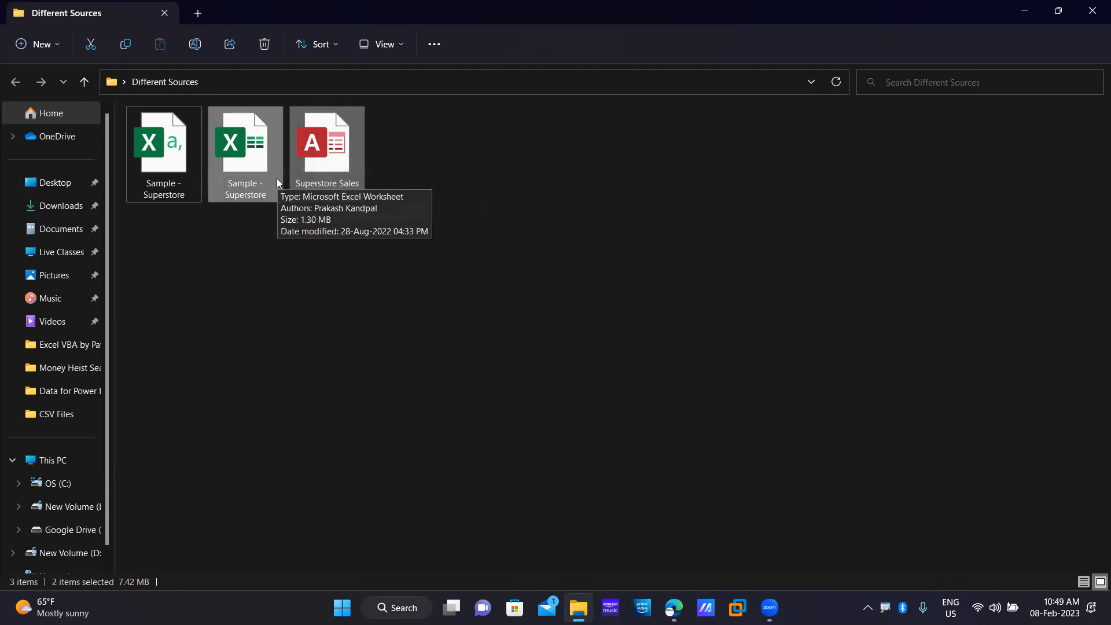
{"action": "left_click", "coordinate": [508, 266]}
{"action": "left_click_drag", "start_coordinate": [489, 315], "coordinate": [347, 348]}
{"action": "left_click", "coordinate": [434, 419]}
{"action": "left_click_drag", "start_coordinate": [496, 294], "coordinate": [255, 394]}
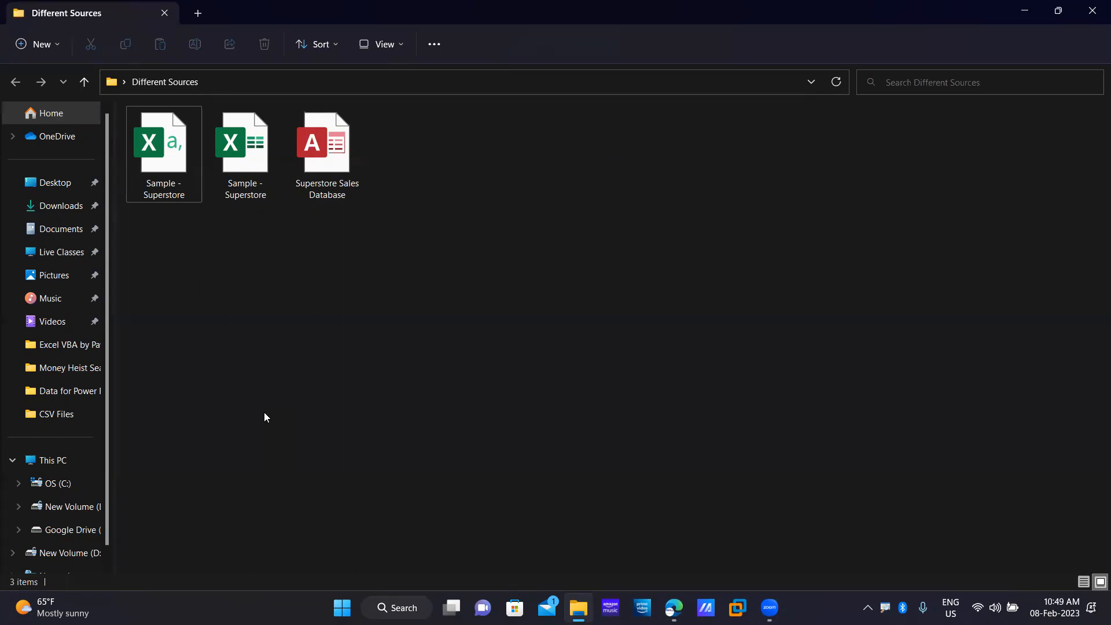
{"action": "left_click", "coordinate": [317, 184]}
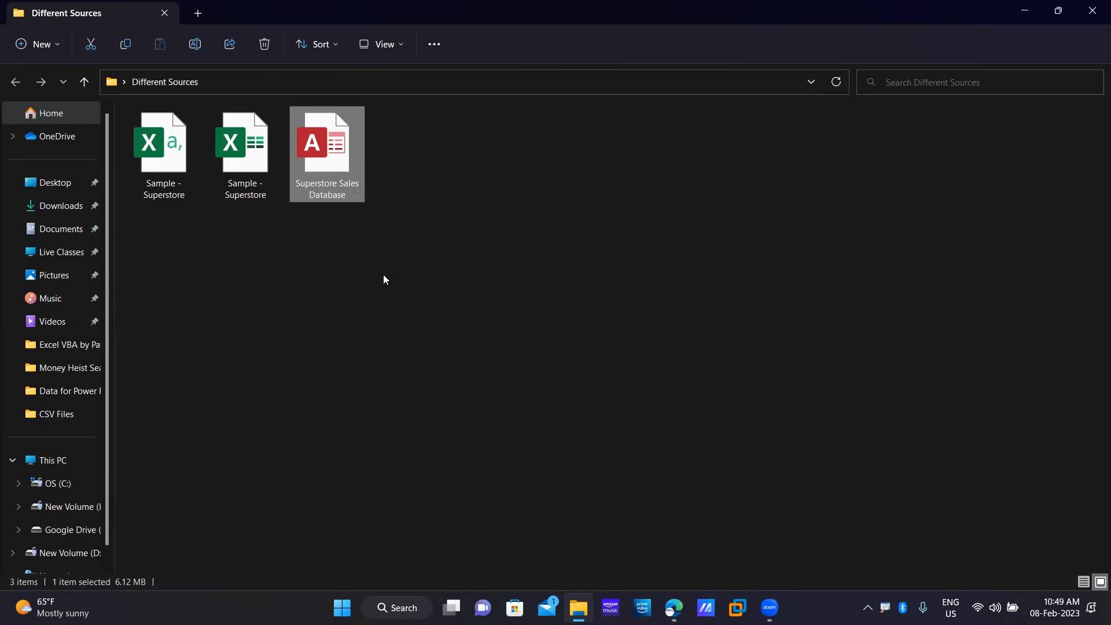
{"action": "left_click", "coordinate": [347, 257]}
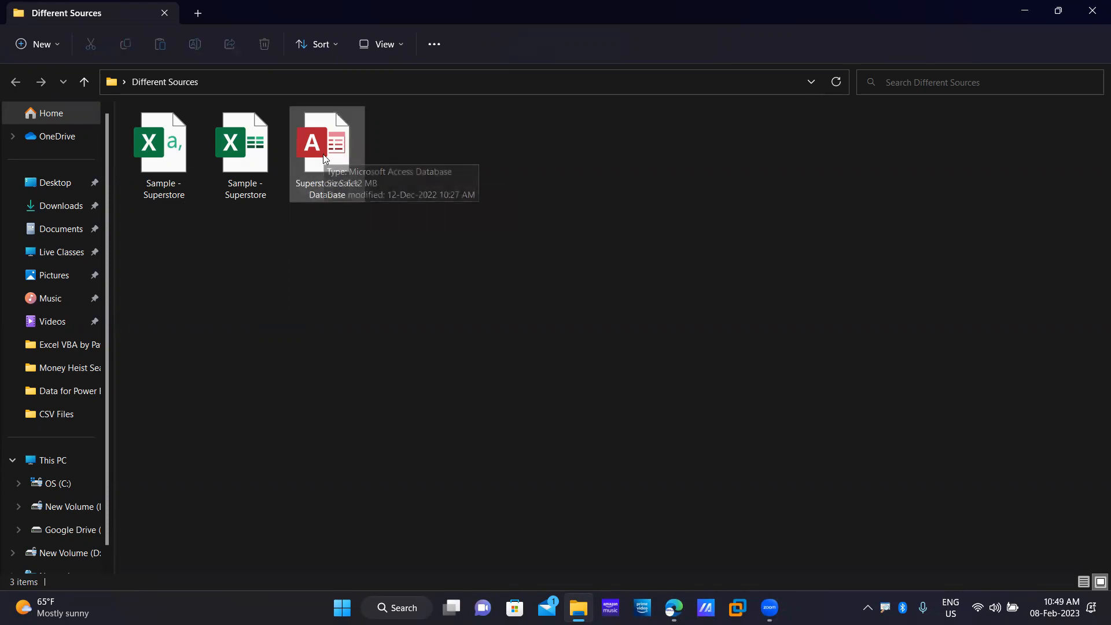
{"action": "double_click", "coordinate": [323, 154]}
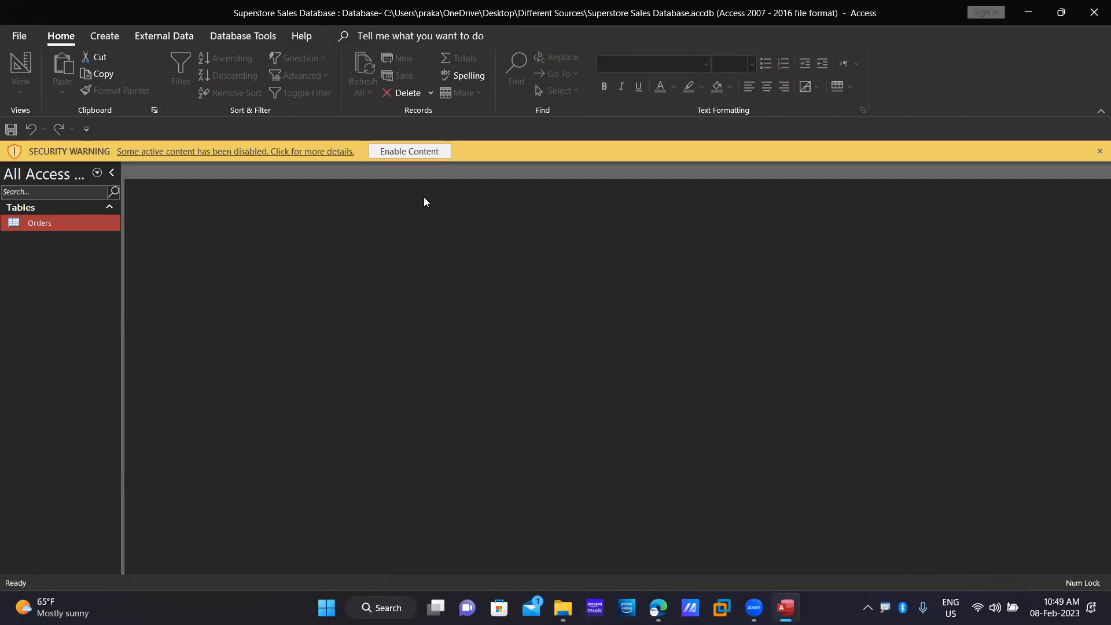
{"action": "left_click", "coordinate": [412, 153]}
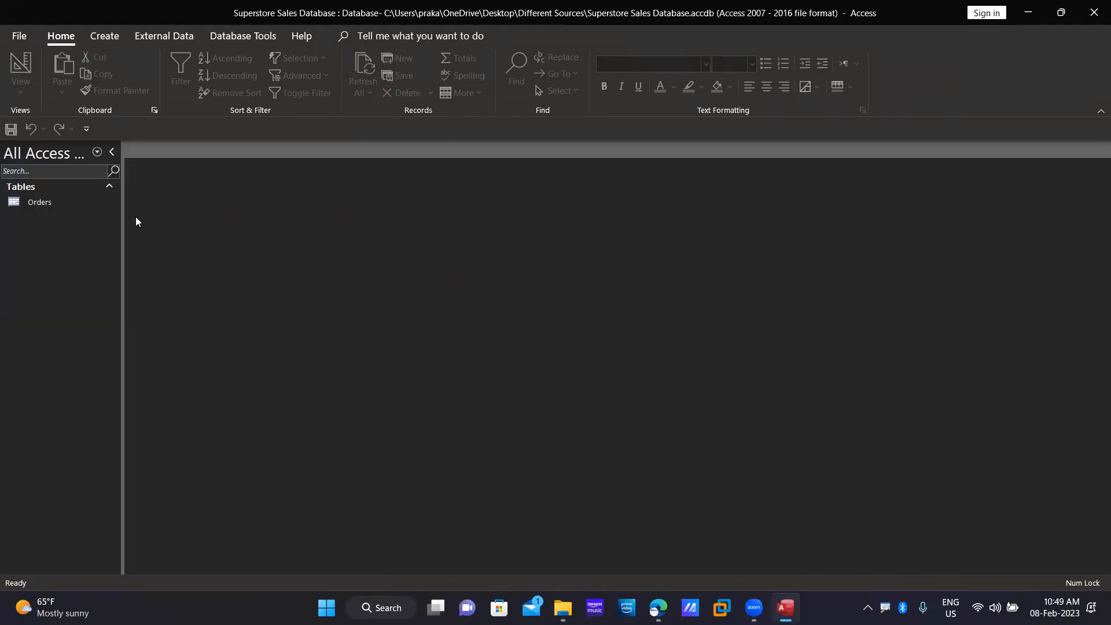
{"action": "double_click", "coordinate": [63, 208]}
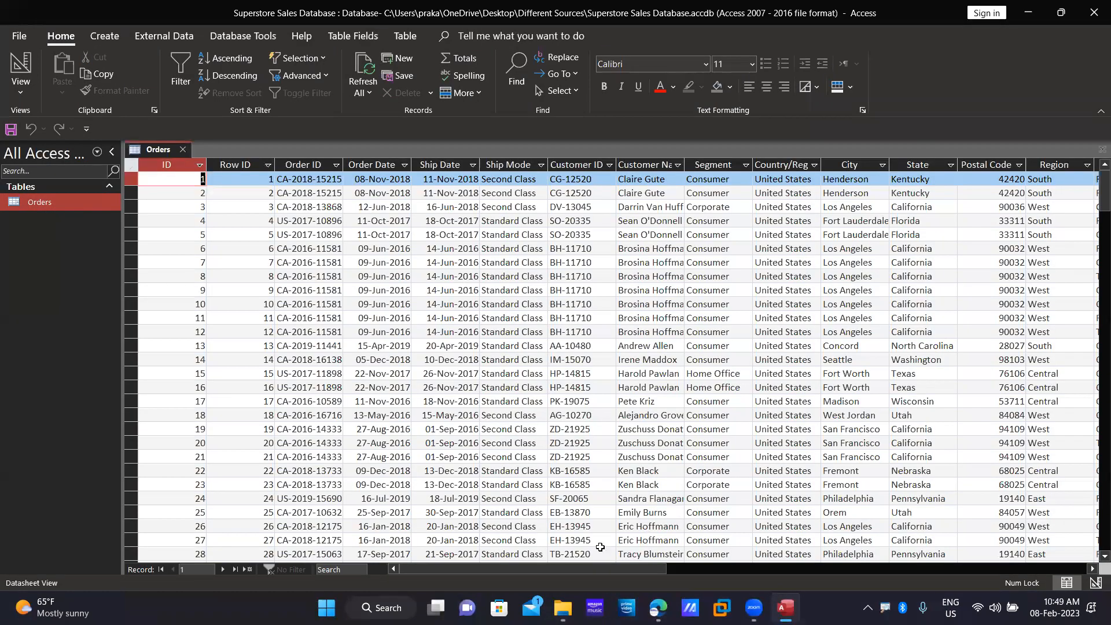
{"action": "left_click_drag", "start_coordinate": [543, 568], "coordinate": [866, 567]}
{"action": "left_click_drag", "start_coordinate": [591, 587], "coordinate": [392, 598]}
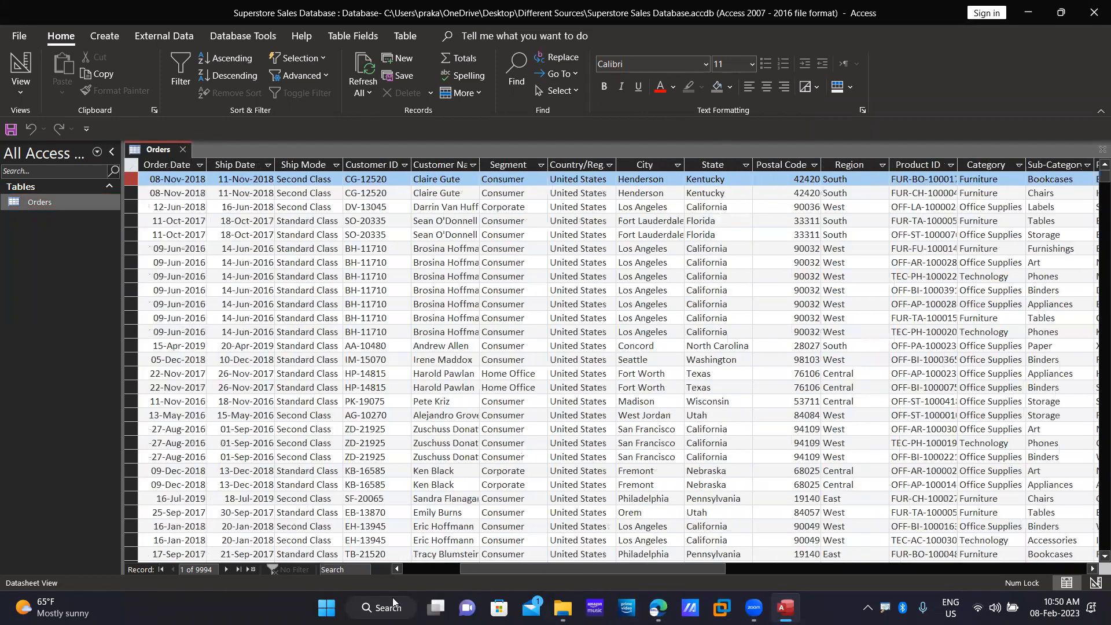
{"action": "left_click", "coordinate": [1094, 12]}
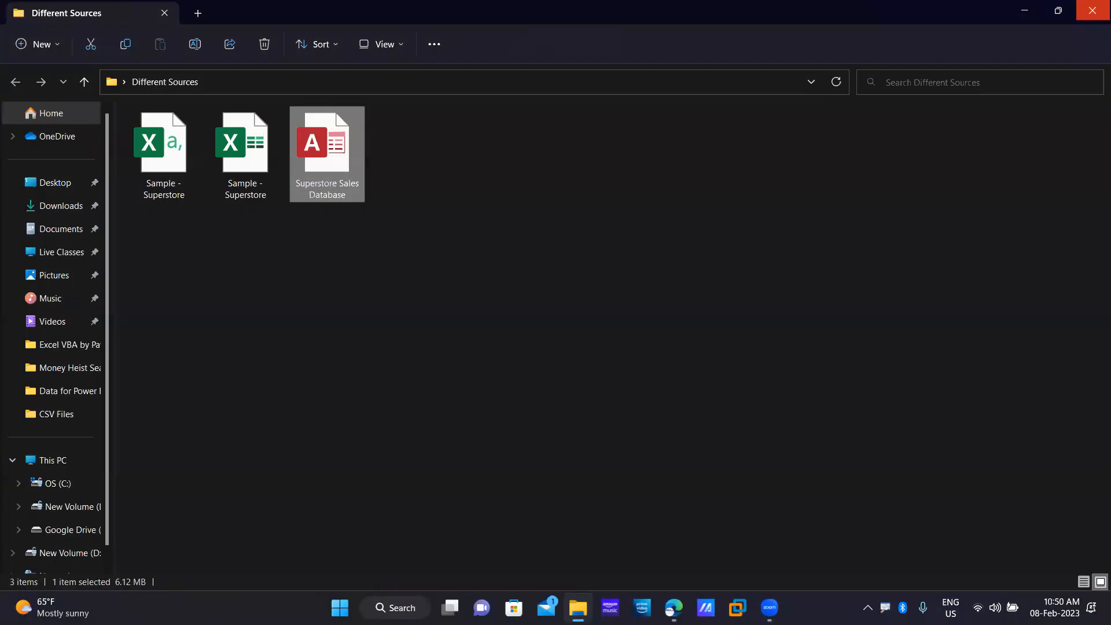
Select the three source files, clear the selection, and open the Sample - Superstore CSV in Excel.
{"action": "left_click_drag", "start_coordinate": [517, 239], "coordinate": [124, 119]}
{"action": "left_click_drag", "start_coordinate": [491, 202], "coordinate": [84, 101]}
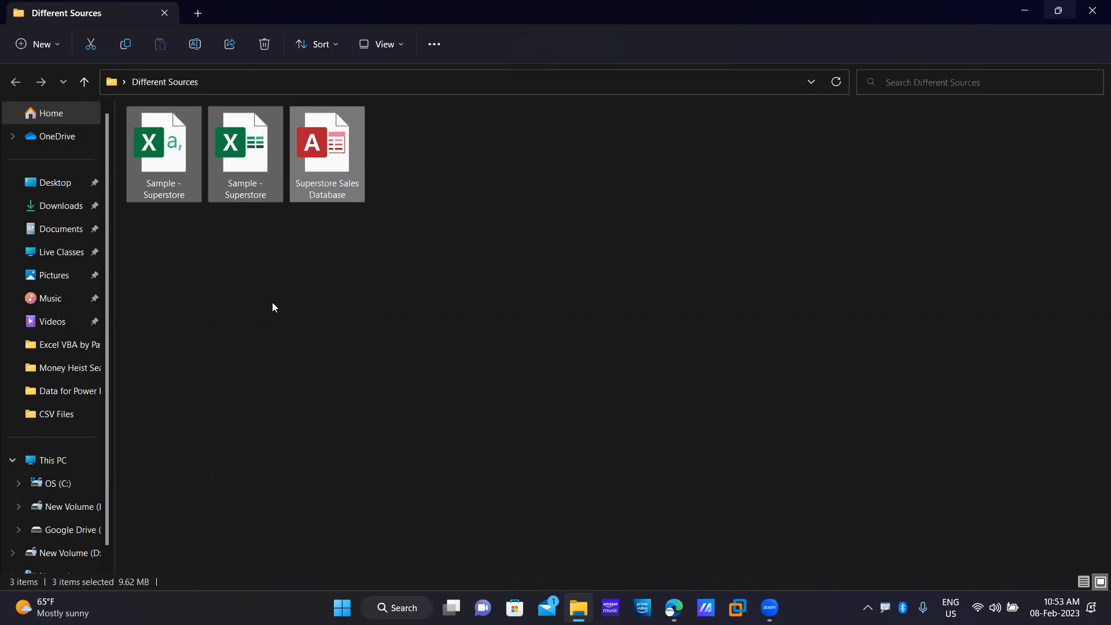
{"action": "left_click", "coordinate": [269, 315]}
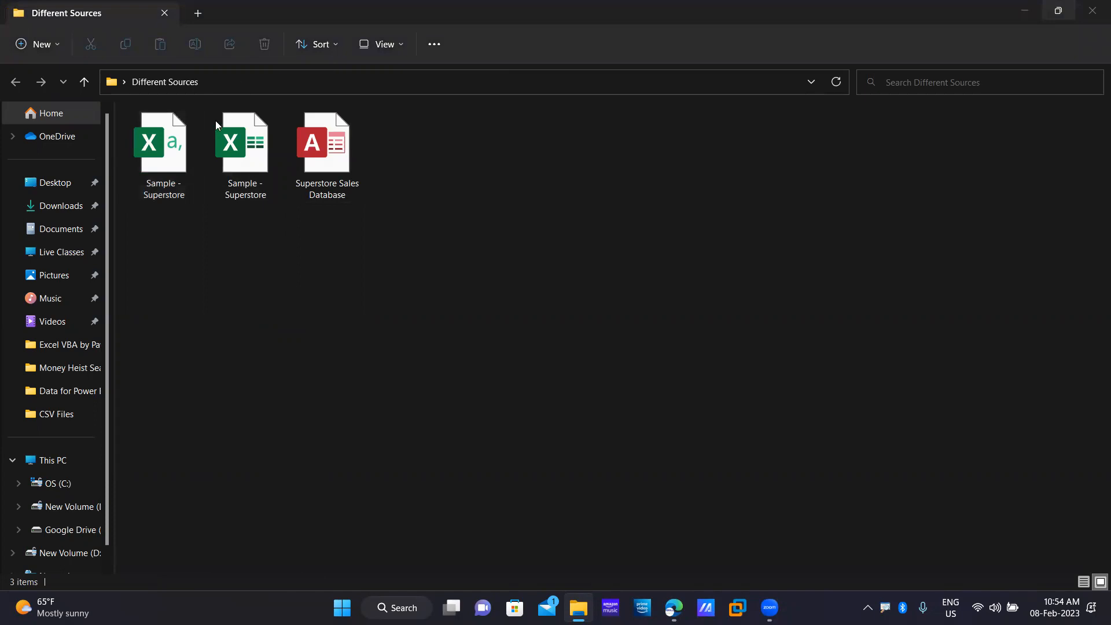
{"action": "double_click", "coordinate": [185, 159]}
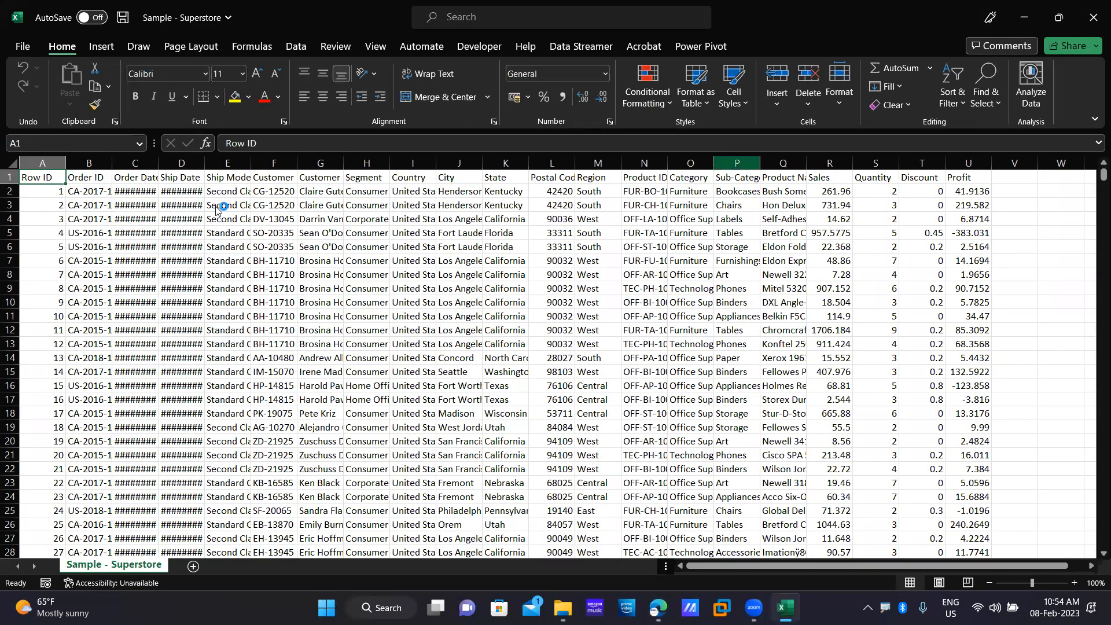
Close the Superstore CSV unsaved, open the Sample - Superstore .xlsx, then close it without saving.
{"action": "left_click", "coordinate": [1094, 17]}
{"action": "left_click", "coordinate": [554, 320]}
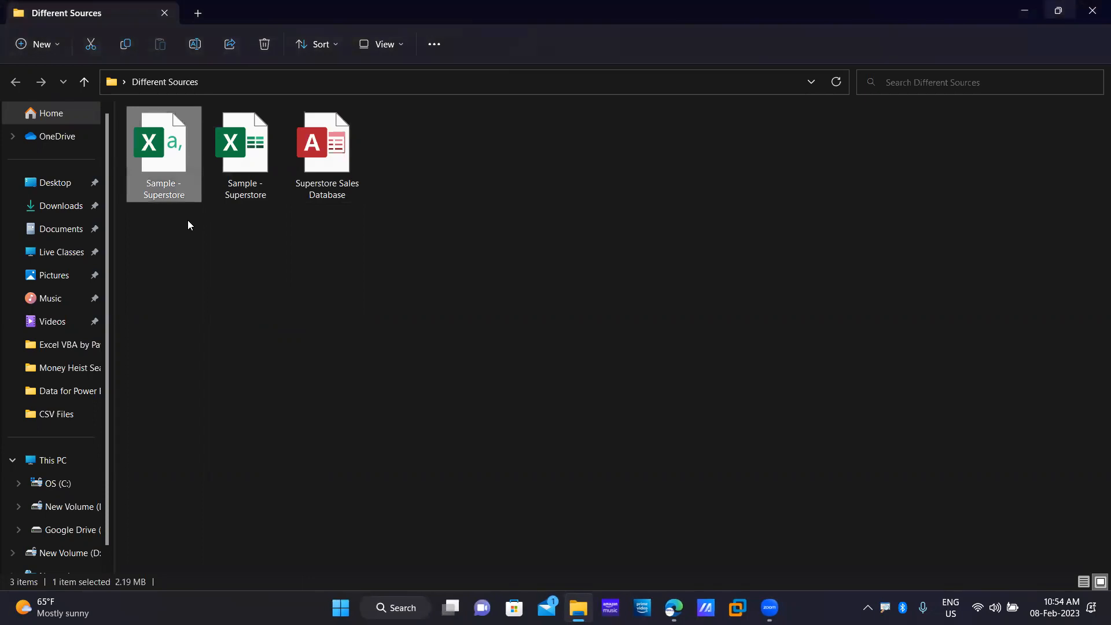
{"action": "double_click", "coordinate": [253, 168]}
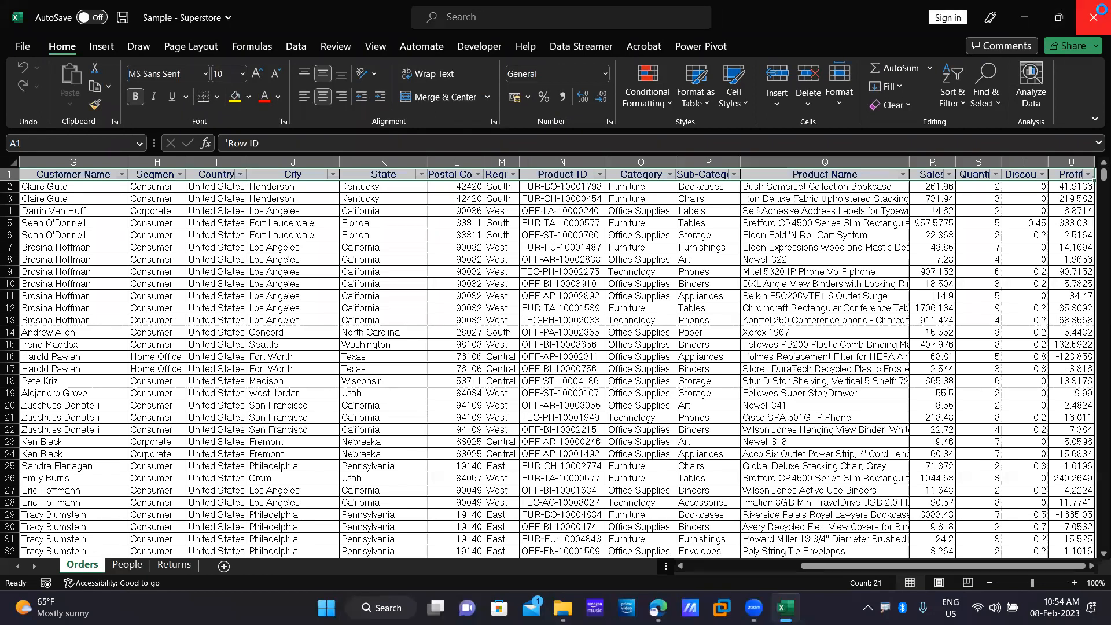
{"action": "left_click", "coordinate": [1094, 7]}
{"action": "left_click", "coordinate": [555, 319]}
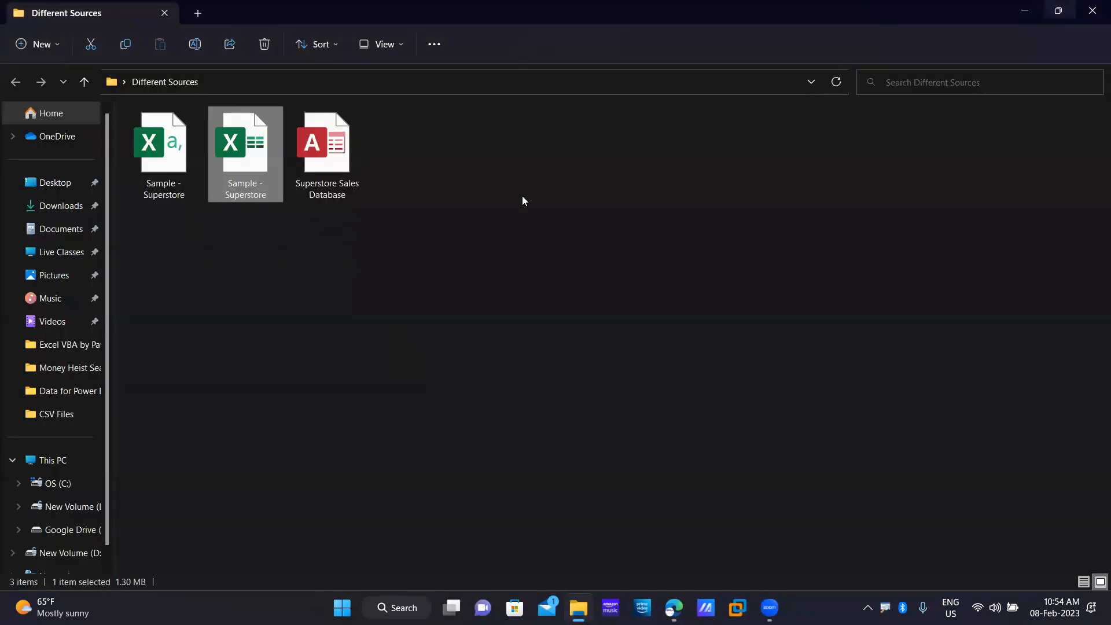
Select the three Superstore source files in the Different Sources folder.
{"action": "left_click_drag", "start_coordinate": [471, 201], "coordinate": [341, 171]}
{"action": "left_click_drag", "start_coordinate": [501, 237], "coordinate": [120, 132]}
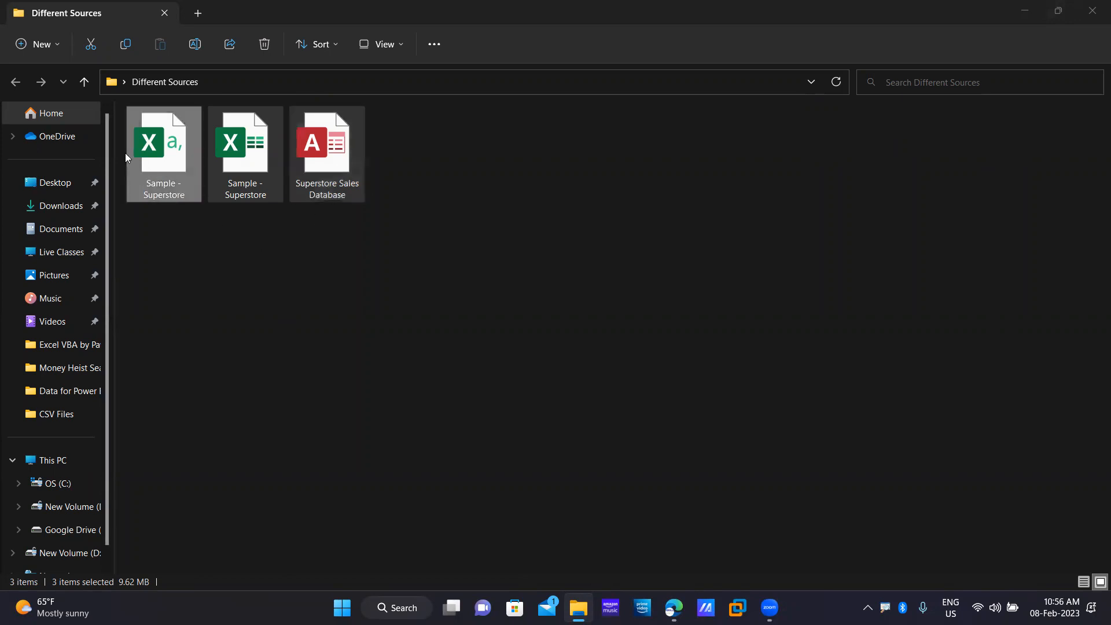
{"action": "double_click", "coordinate": [153, 159]}
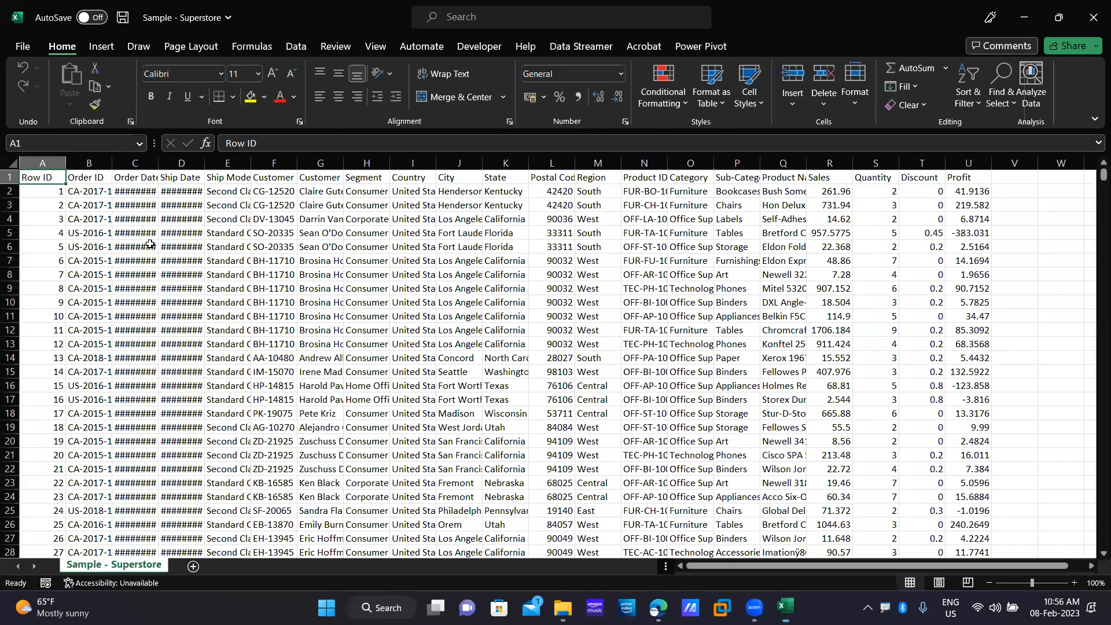
{"action": "left_click", "coordinate": [55, 163]}
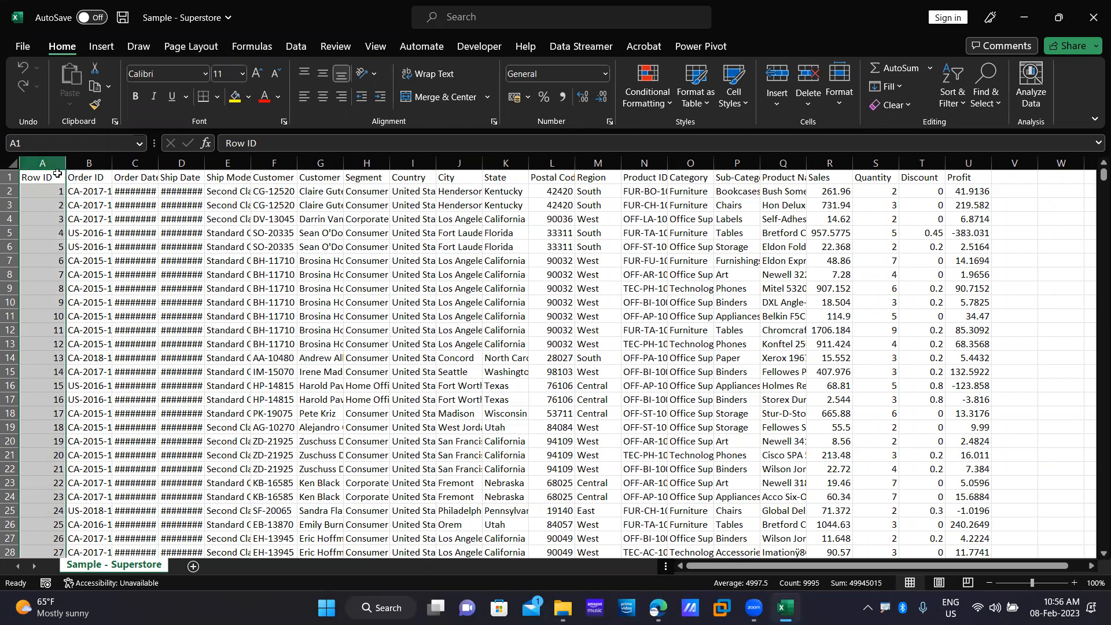
{"action": "left_click", "coordinate": [1094, 4]}
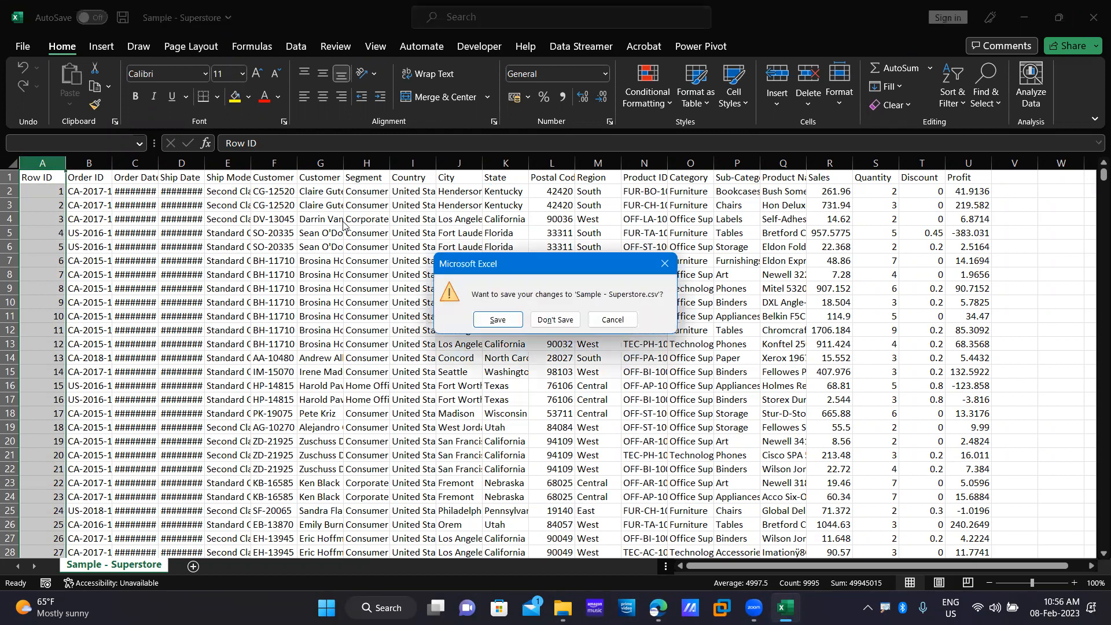
{"action": "left_click", "coordinate": [555, 320]}
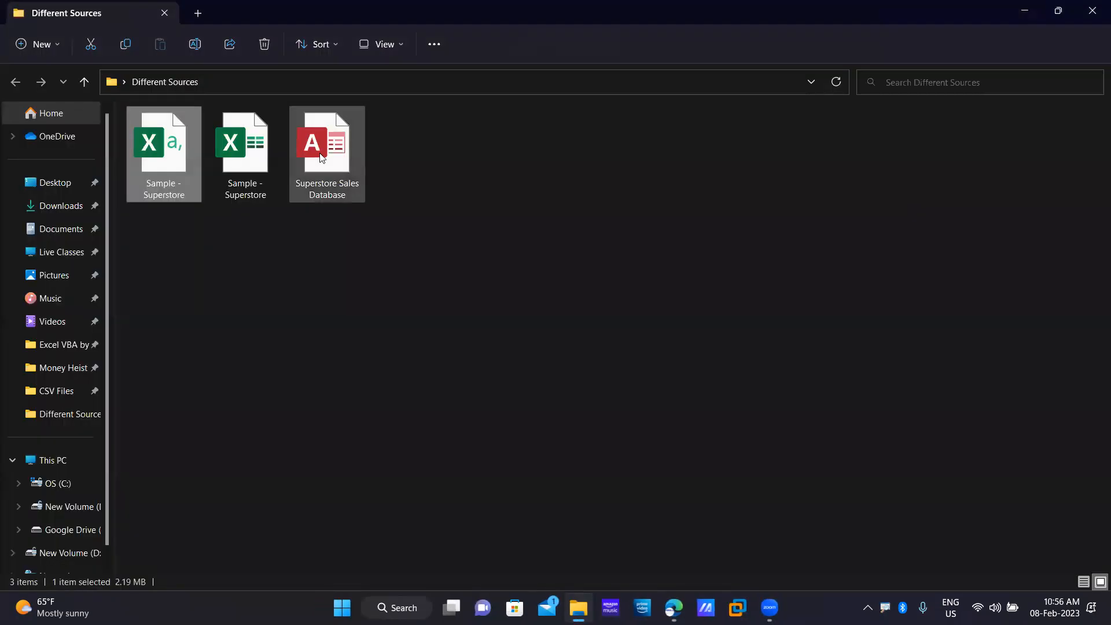
Open Superstore Sales Database.accdb and show the Orders table in Datasheet View.
{"action": "double_click", "coordinate": [322, 158]}
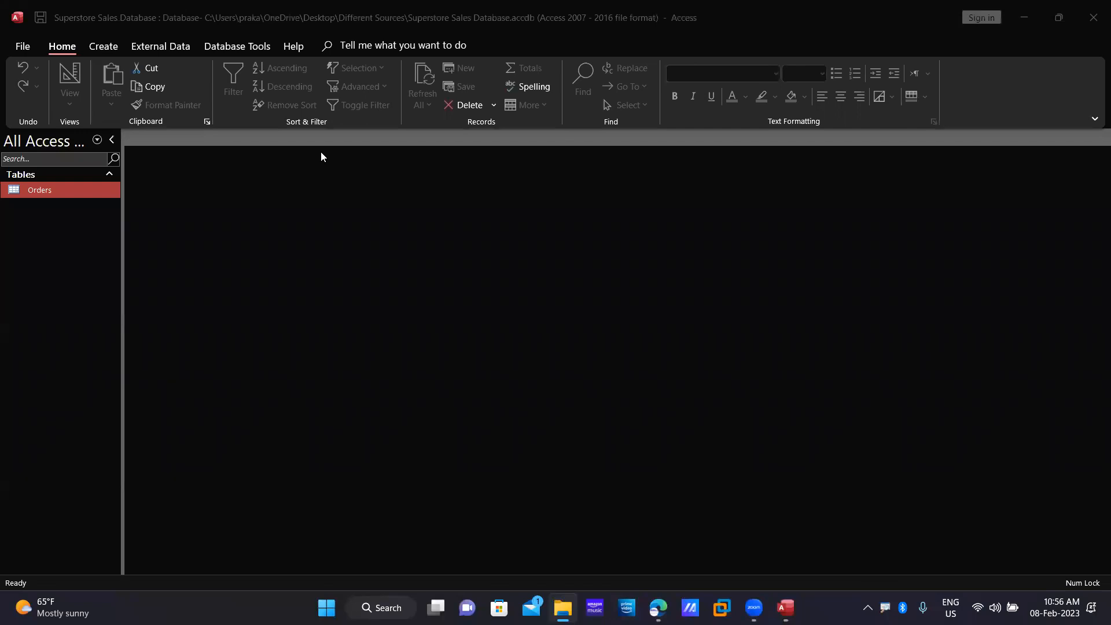
{"action": "double_click", "coordinate": [102, 187]}
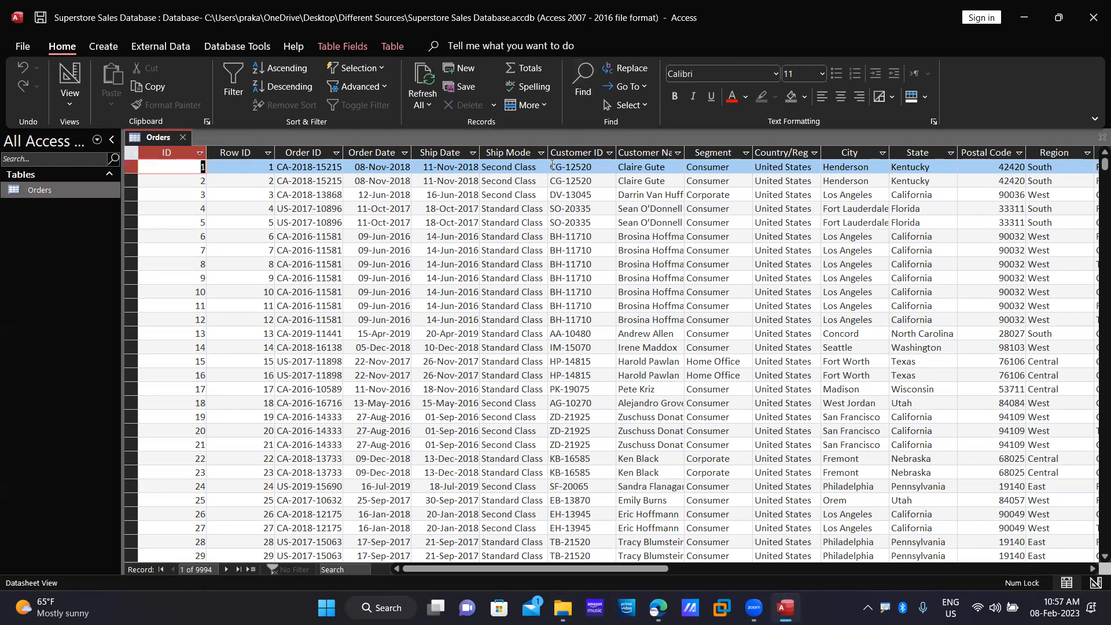
Select the ID column, dismiss its menu, and scroll right to the Quantity, Discount and Profit columns.
{"action": "left_click", "coordinate": [175, 150]}
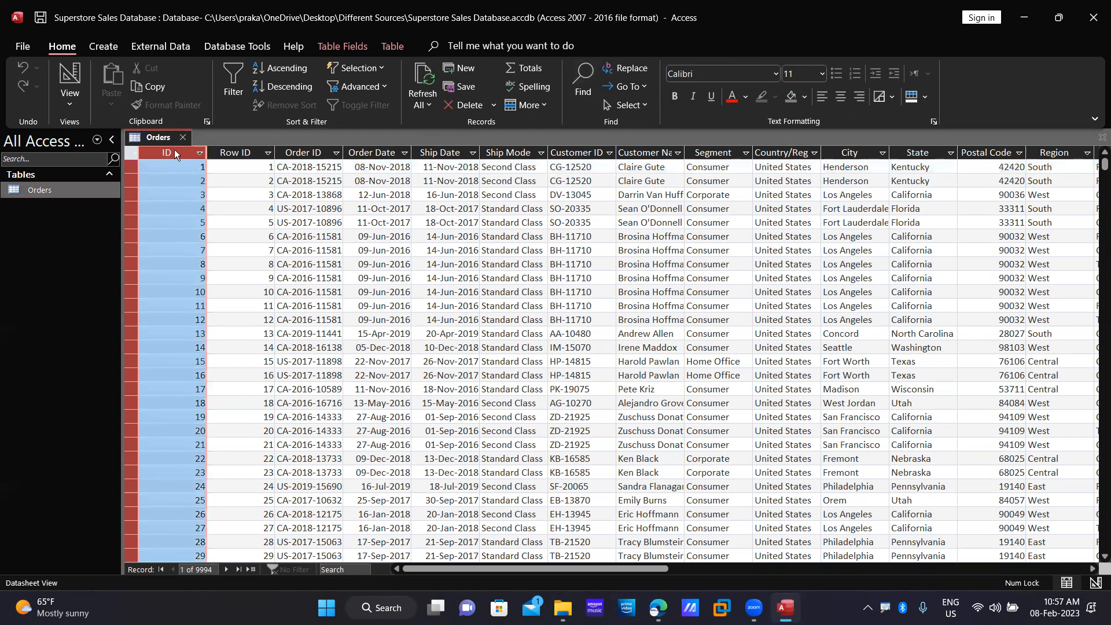
{"action": "right_click", "coordinate": [174, 150]}
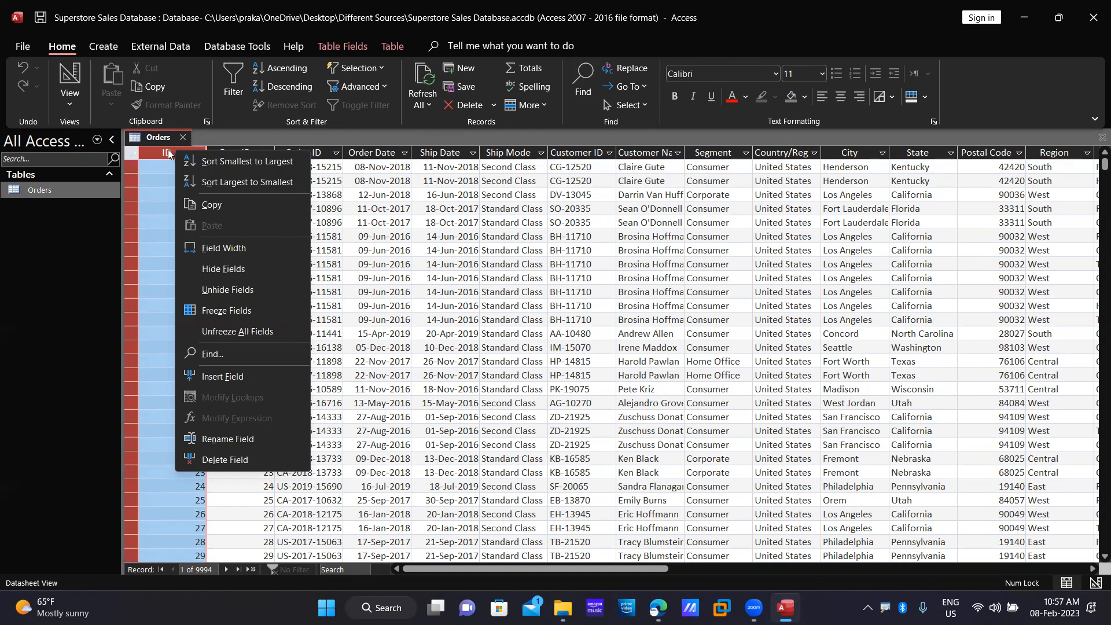
{"action": "left_click", "coordinate": [95, 293]}
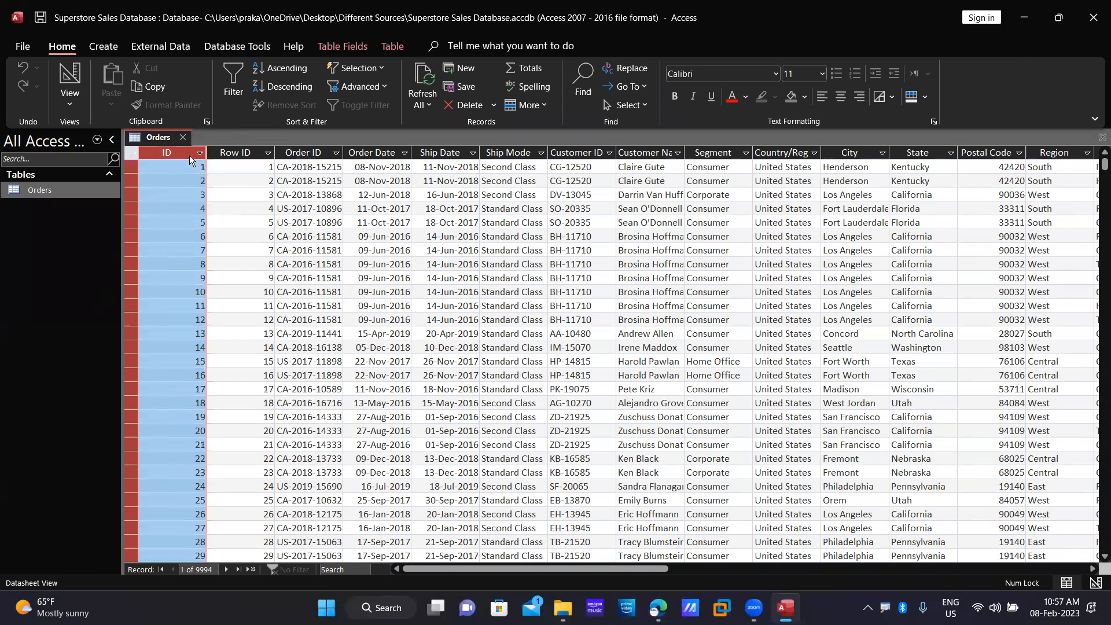
{"action": "left_click_drag", "start_coordinate": [570, 568], "coordinate": [496, 527]}
Scroll the Orders datasheet left back to the ID, Row ID and Order ID columns.
{"action": "scroll", "coordinate": [496, 527], "scroll_direction": "left", "scroll_amount": 12}
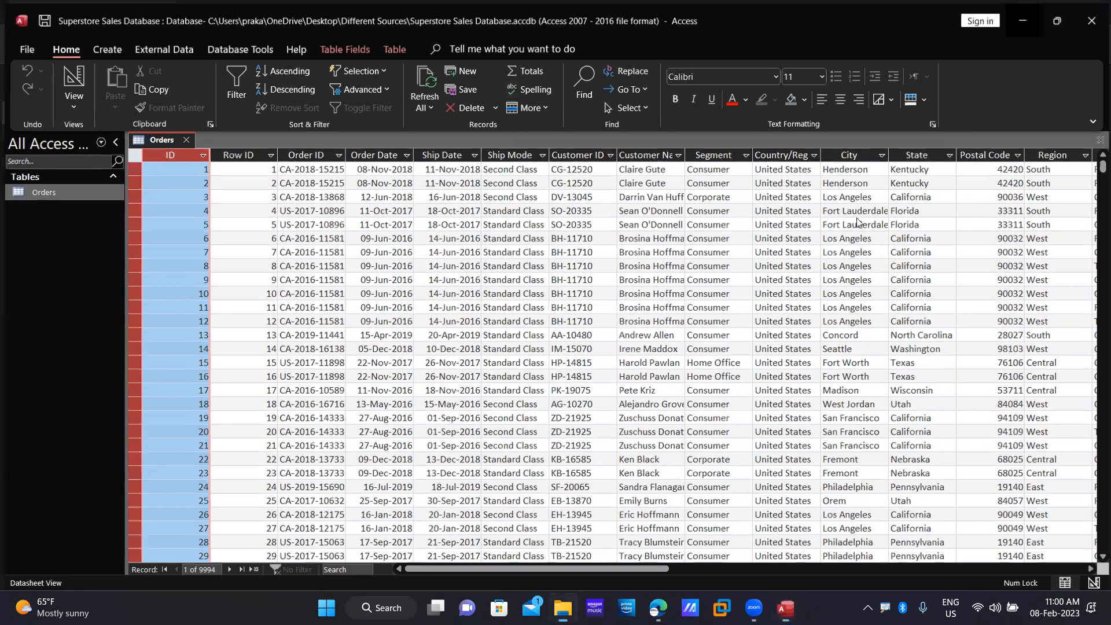
Close the Superstore Sales Database in Access and bring the Edge attendance spreadsheet forward.
{"action": "left_click", "coordinate": [1024, 17]}
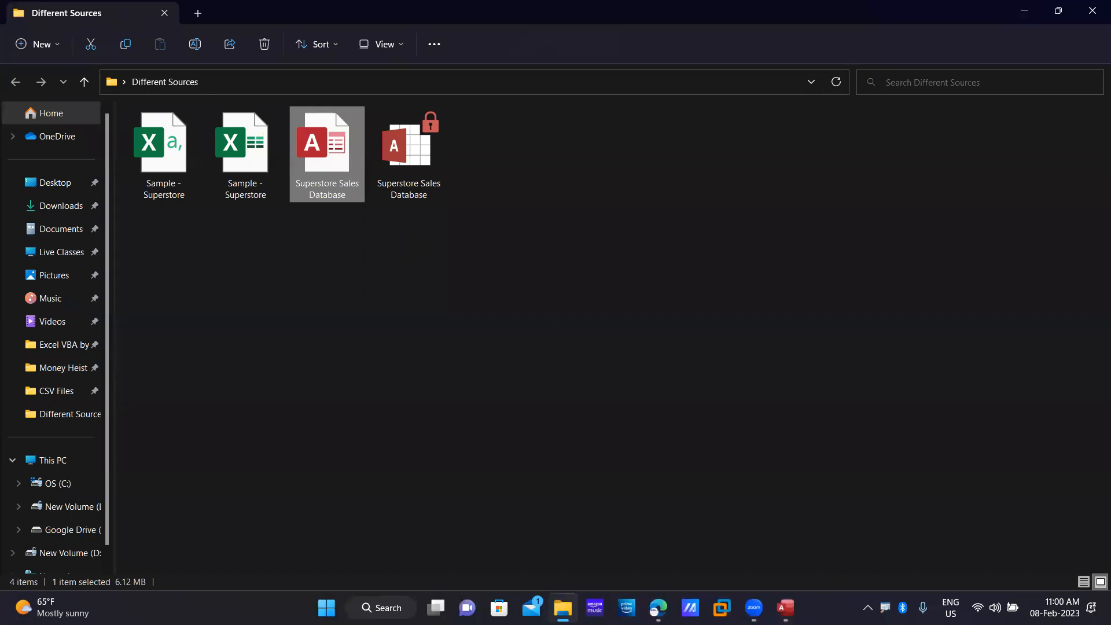
{"action": "left_click", "coordinate": [786, 607]}
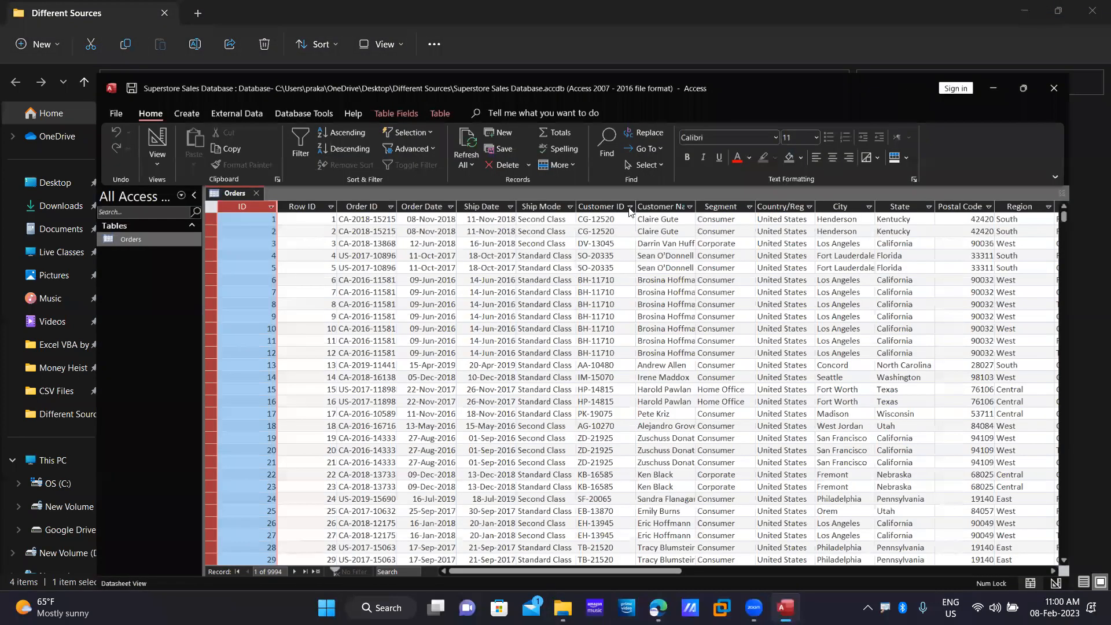
{"action": "left_click", "coordinate": [1094, 18]}
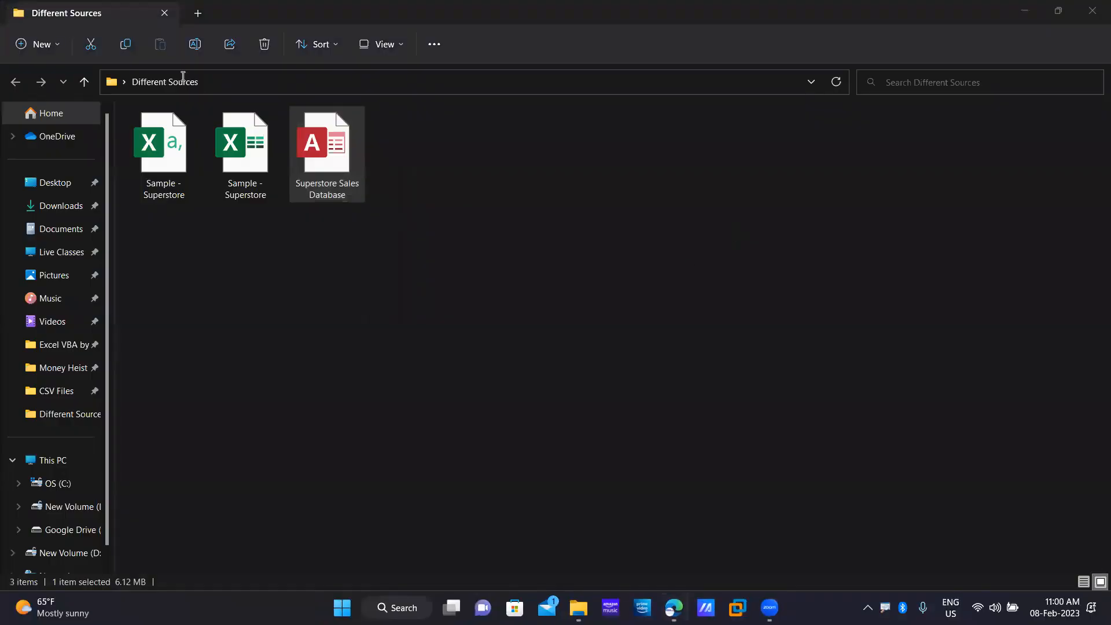
{"action": "left_click", "coordinate": [673, 607]}
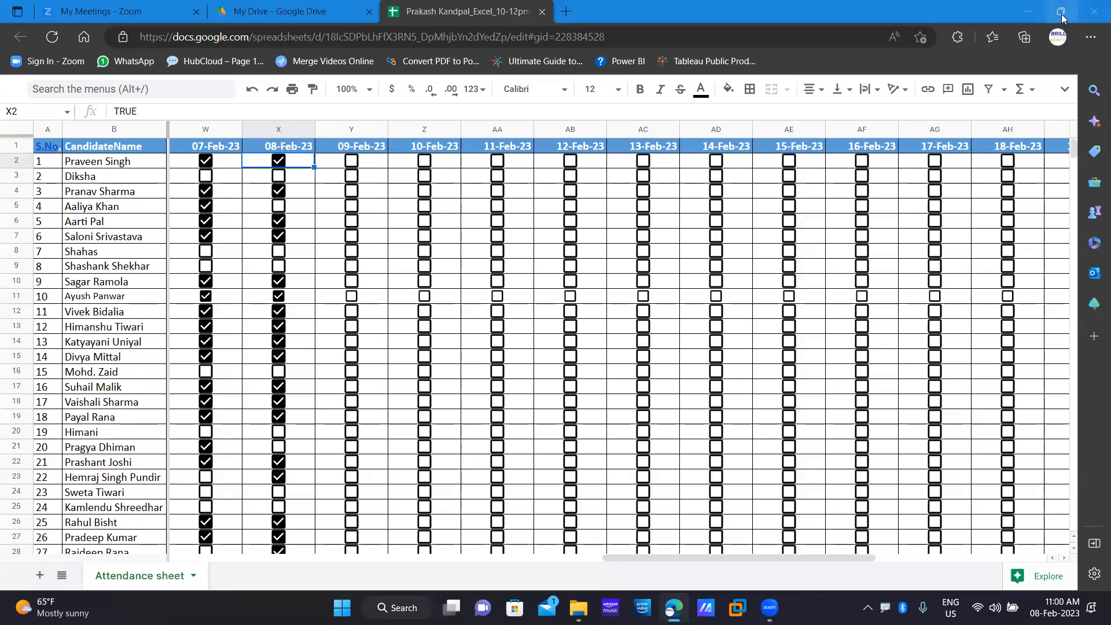
{"action": "mouse_move", "coordinate": [1063, 18]}
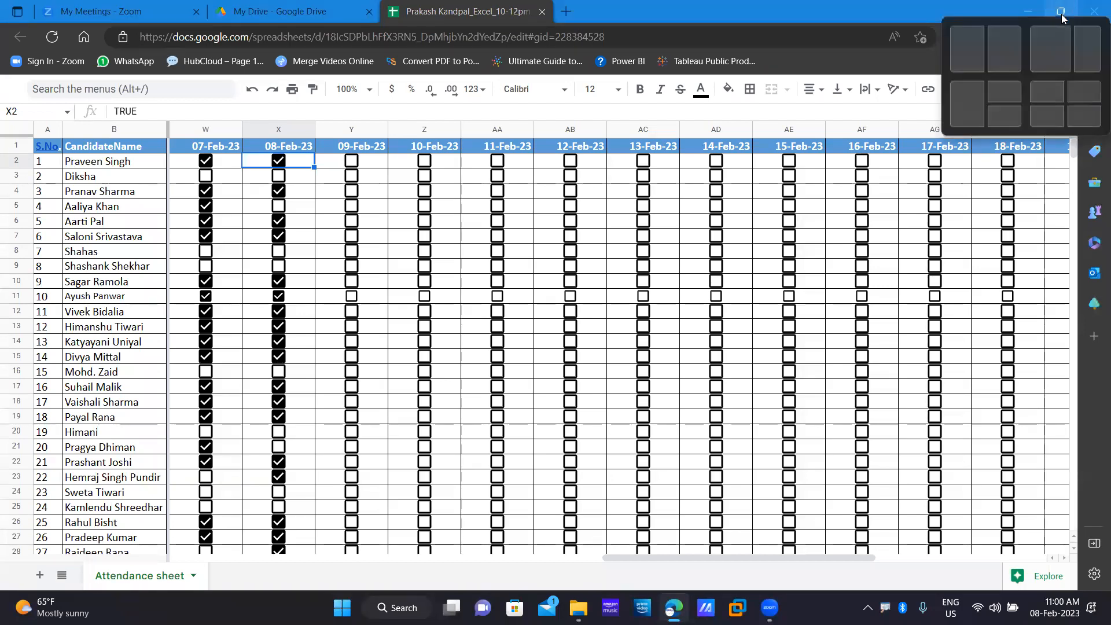
Load web.whatsapp.com in a new tab and open the Excel sessions 10am group chat.
{"action": "left_click", "coordinate": [564, 22]}
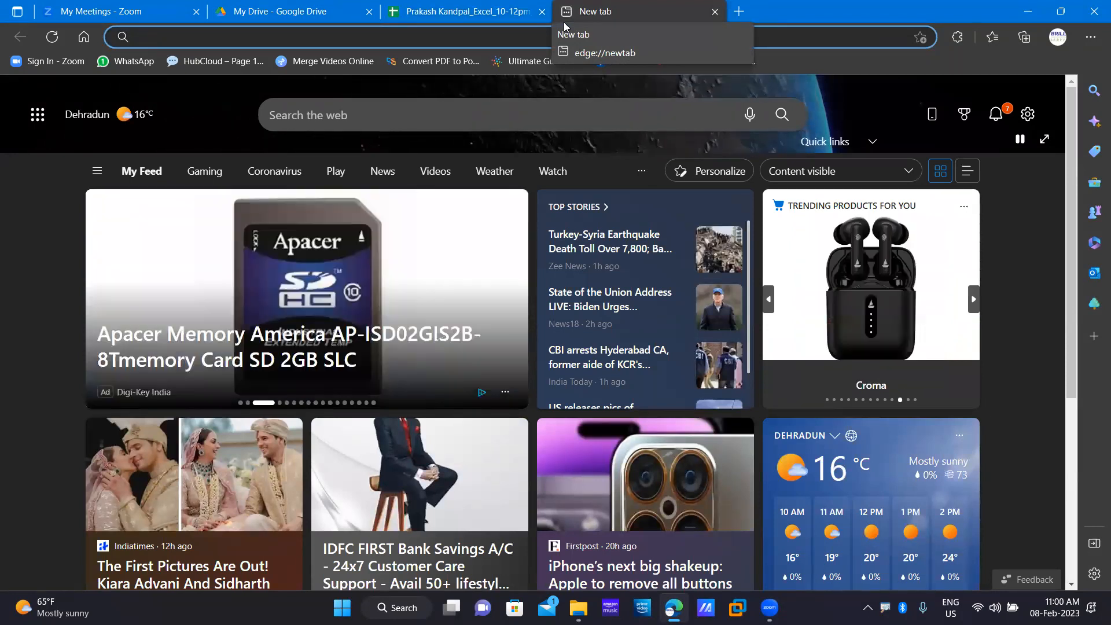
{"action": "type", "text": "w"}
{"action": "key", "text": "Return"}
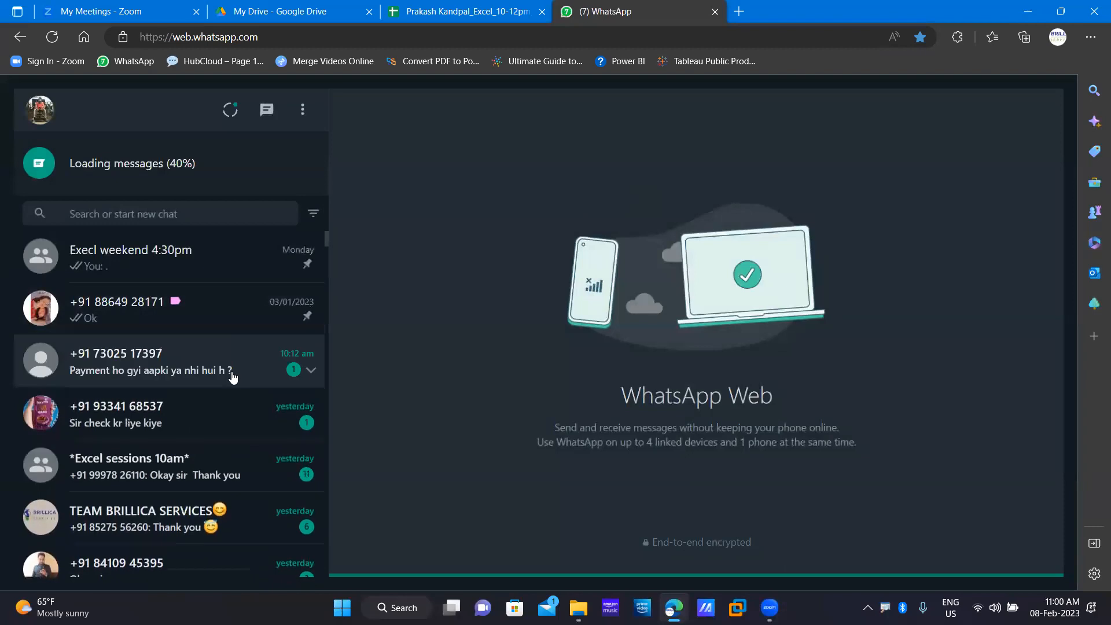
{"action": "left_click", "coordinate": [220, 459]}
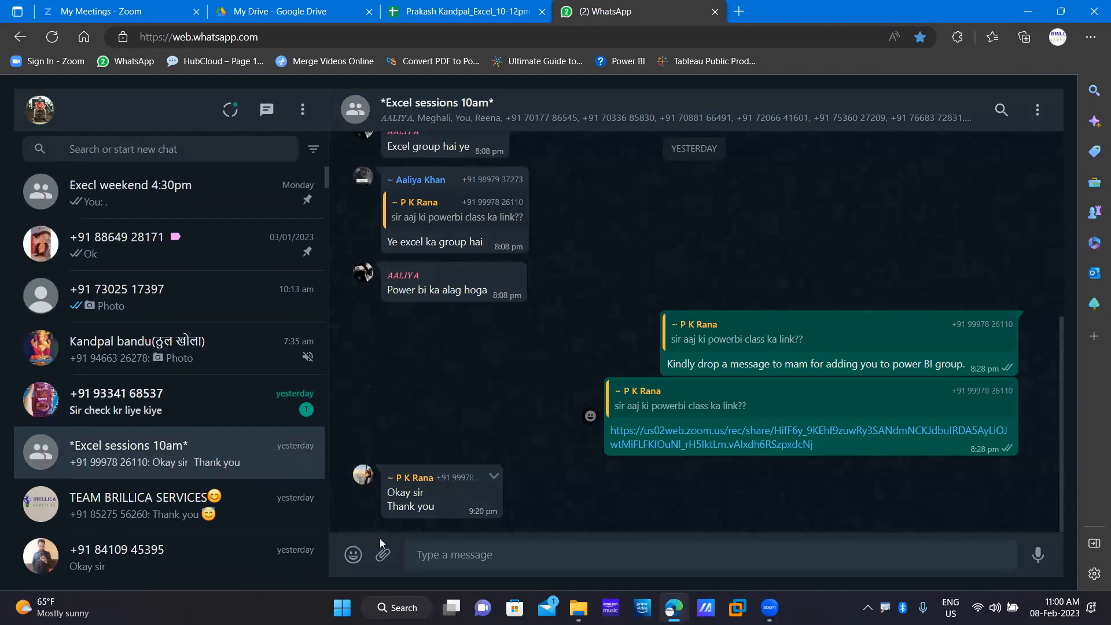
{"action": "left_click", "coordinate": [383, 555]}
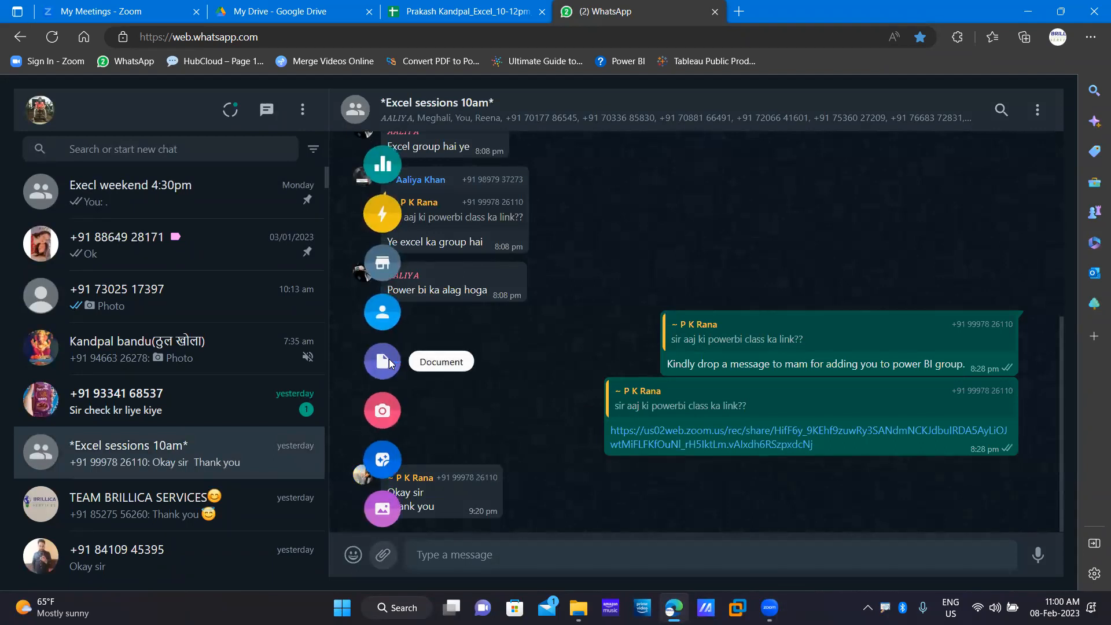
Attach Superstore Sales Database.accdb from Desktop > Different Sources and send it to the group.
{"action": "left_click", "coordinate": [392, 366]}
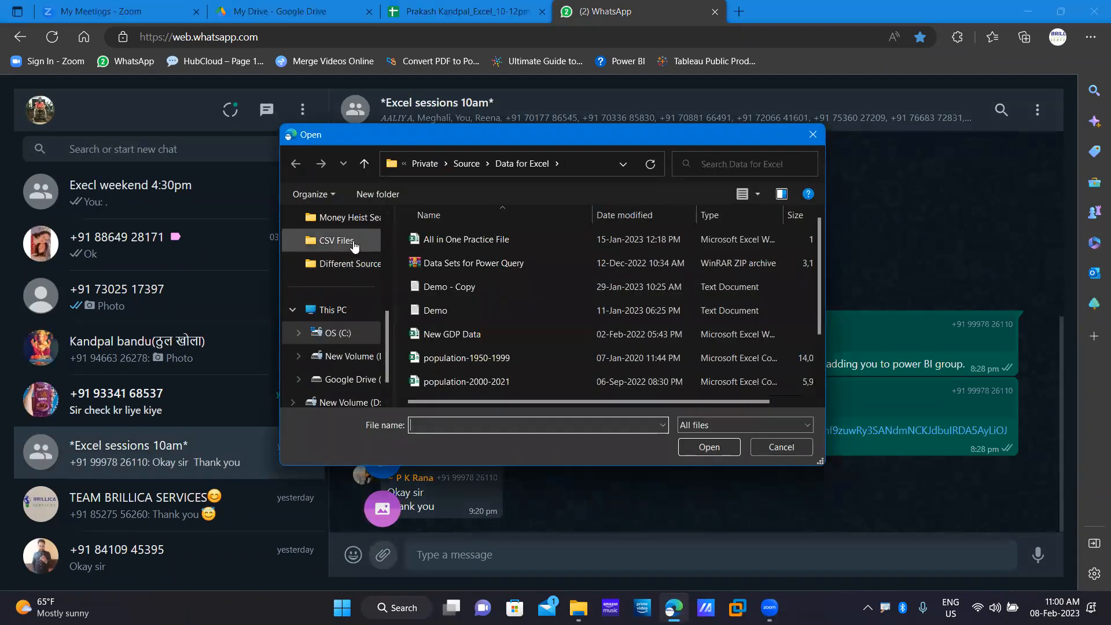
{"action": "scroll", "coordinate": [353, 249], "scroll_direction": "up", "scroll_amount": 5}
{"action": "left_click", "coordinate": [329, 267]}
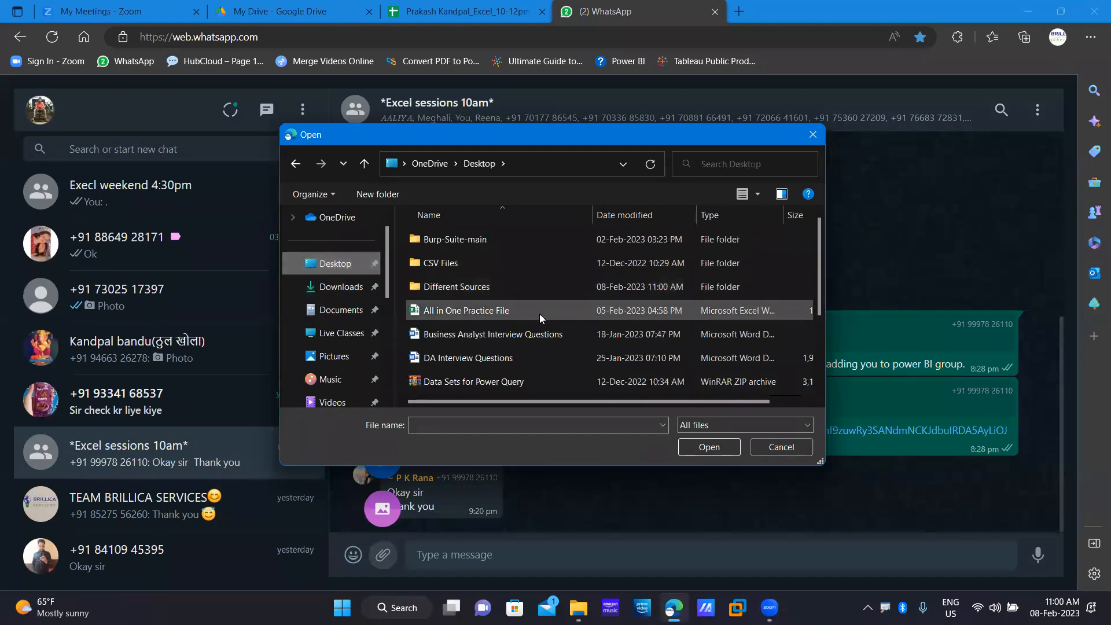
{"action": "scroll", "coordinate": [538, 315], "scroll_direction": "down", "scroll_amount": 2}
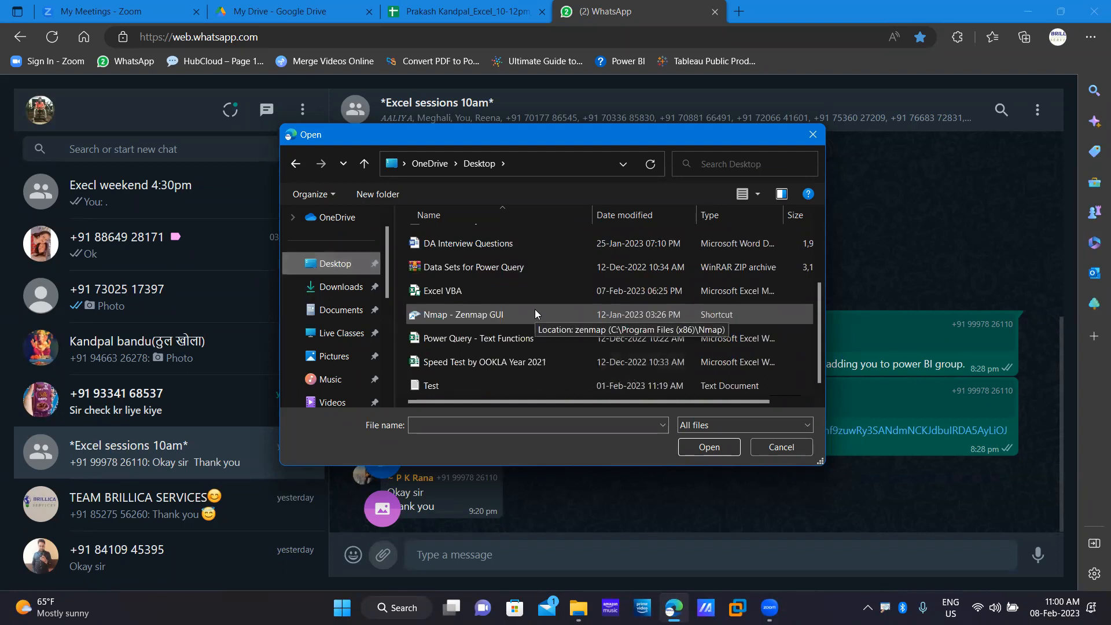
{"action": "scroll", "coordinate": [535, 309], "scroll_direction": "up", "scroll_amount": 2}
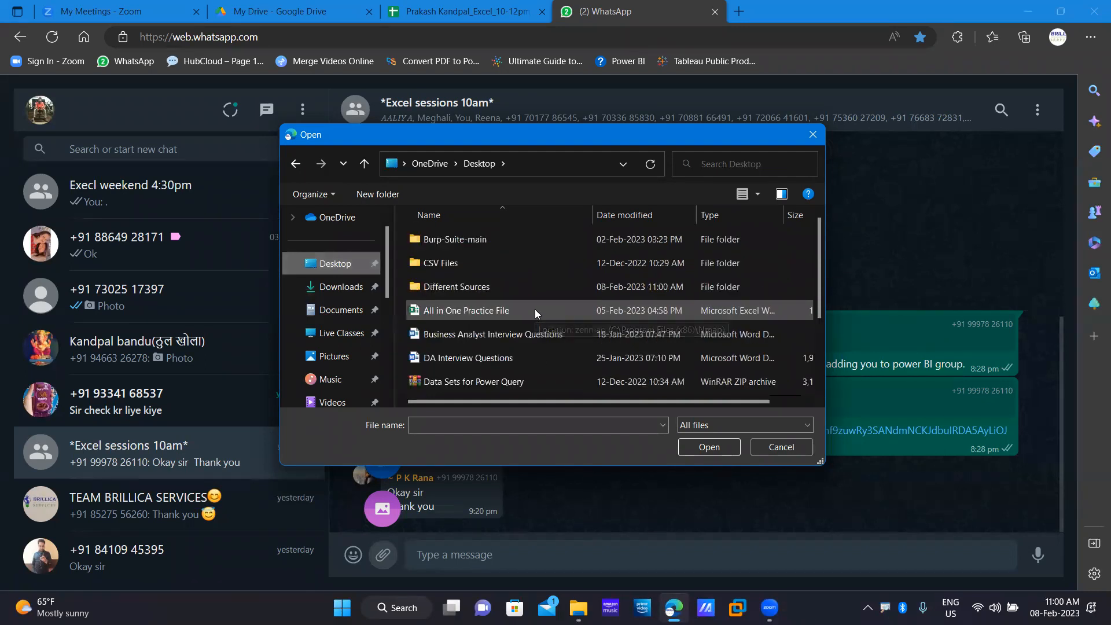
{"action": "double_click", "coordinate": [477, 279]}
{"action": "left_click", "coordinate": [477, 281]}
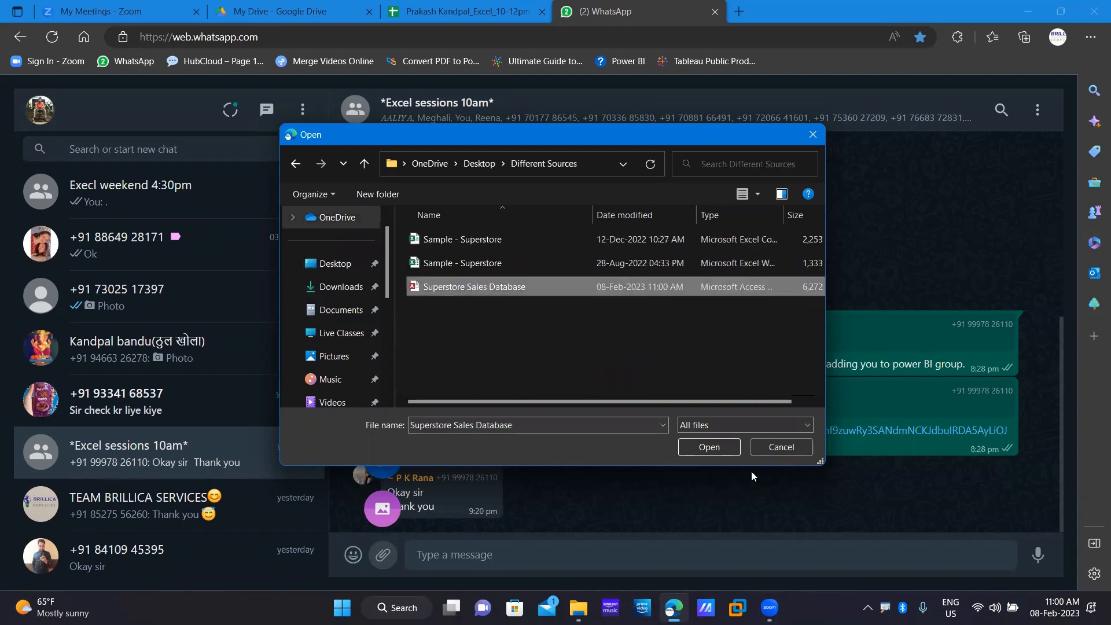
{"action": "left_click", "coordinate": [710, 447]}
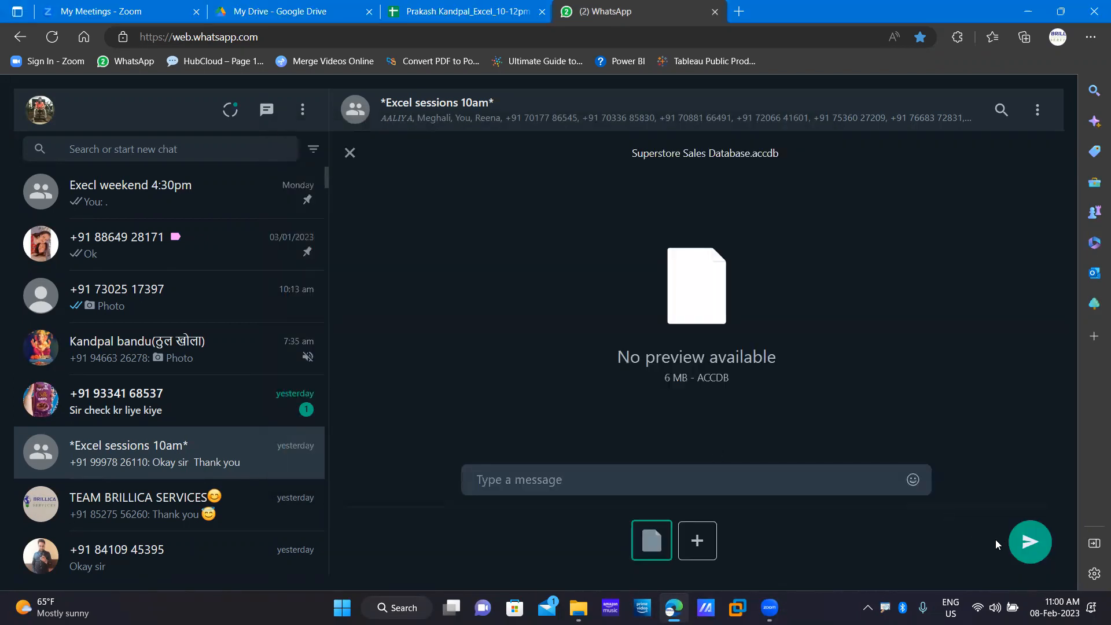
{"action": "left_click", "coordinate": [1023, 536]}
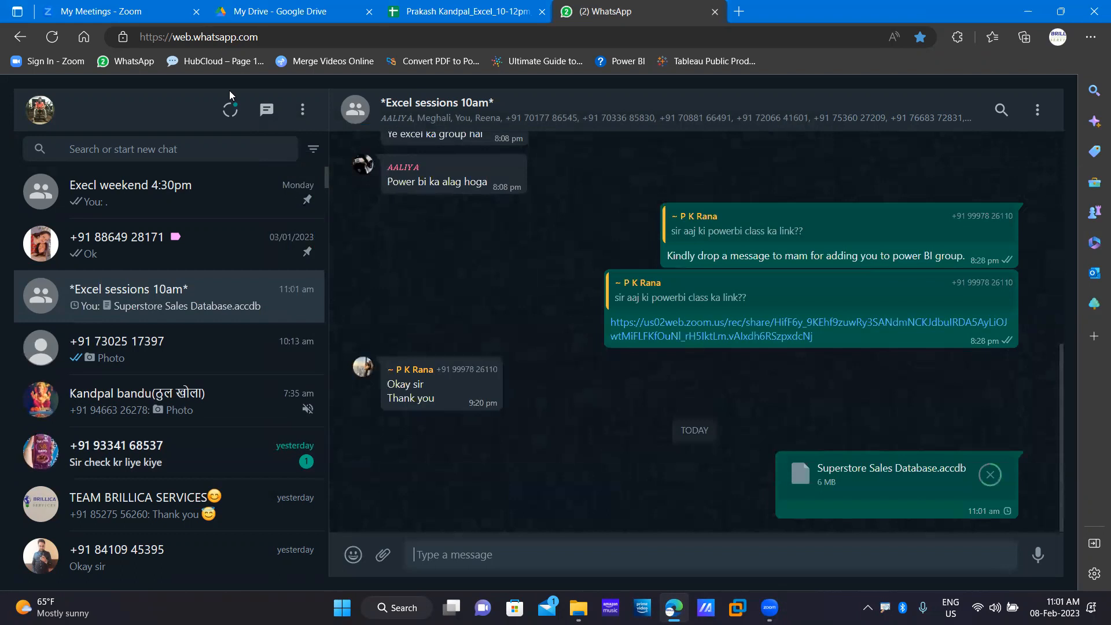
{"action": "double_click", "coordinate": [979, 13]}
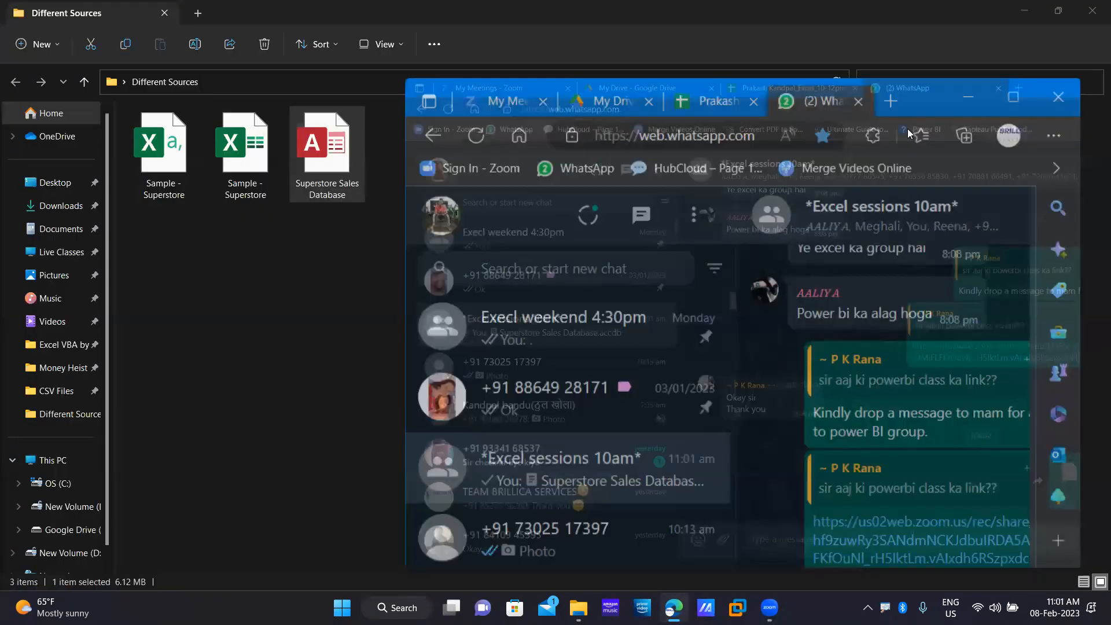
Close the WhatsApp tab and launch Superstore Sales Database from the Different Sources folder in Access.
{"action": "left_click", "coordinate": [904, 128]}
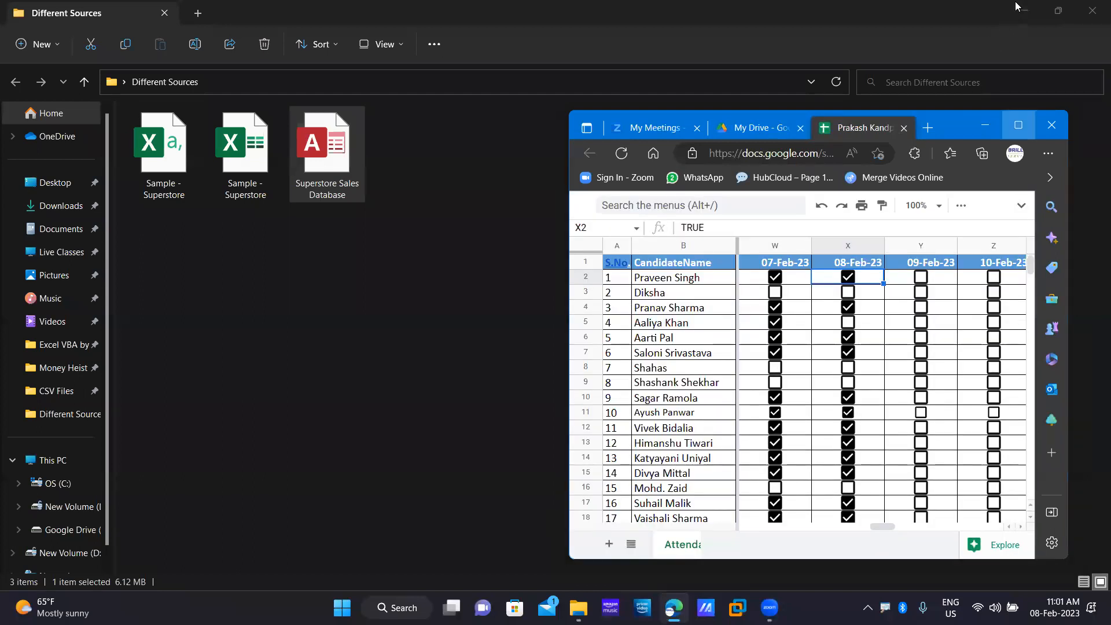
{"action": "left_click", "coordinate": [1018, 125]}
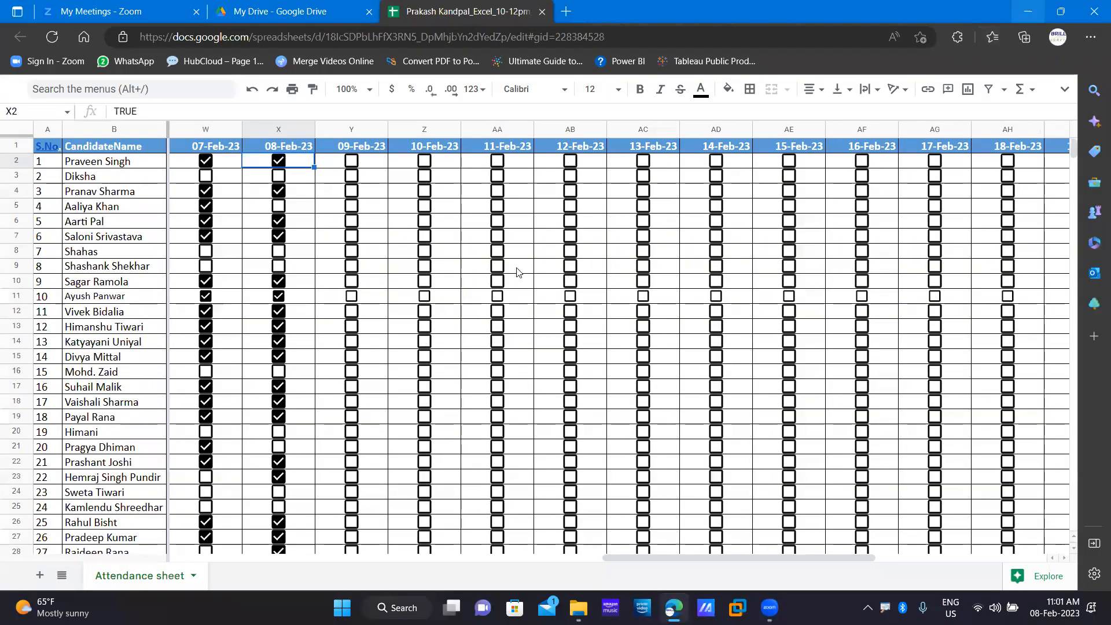
{"action": "key", "text": "alt+Tab"}
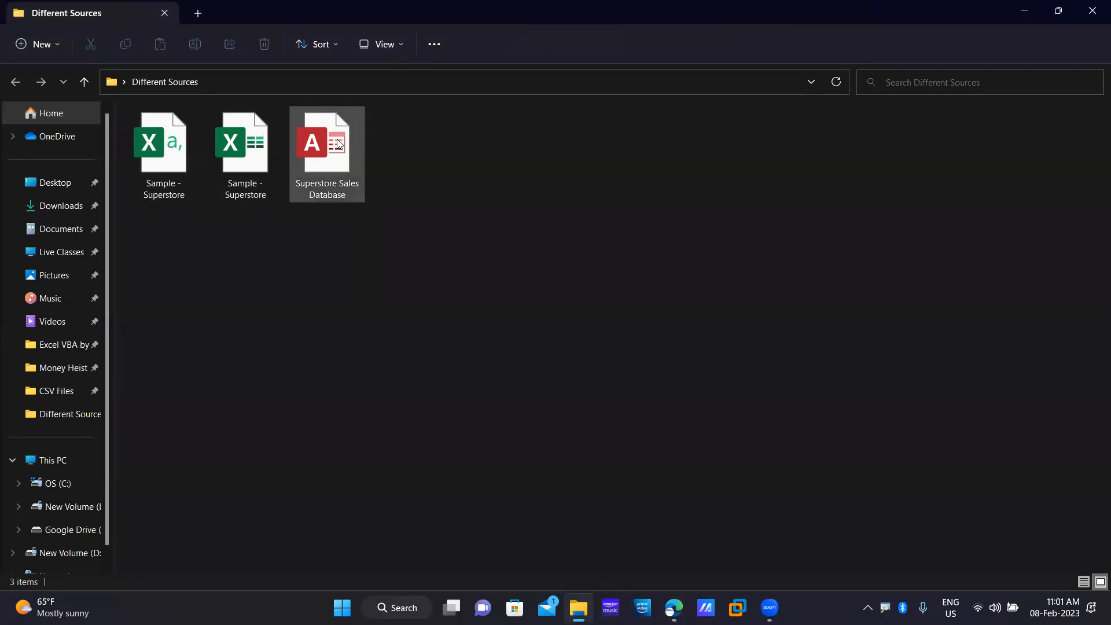
{"action": "mouse_move", "coordinate": [339, 145]}
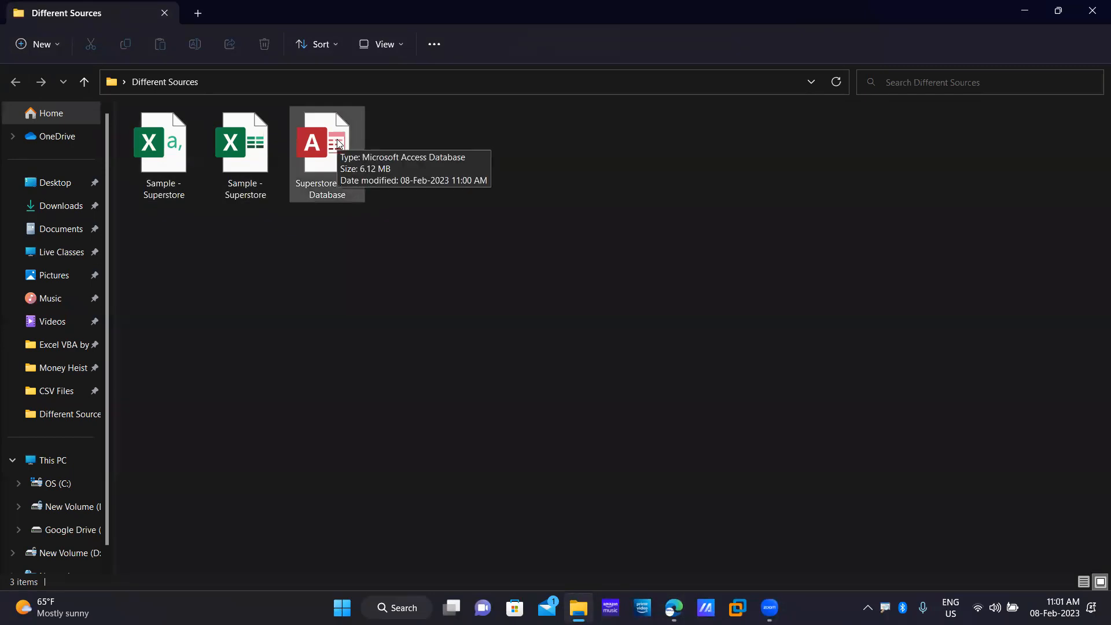
{"action": "double_click", "coordinate": [339, 145]}
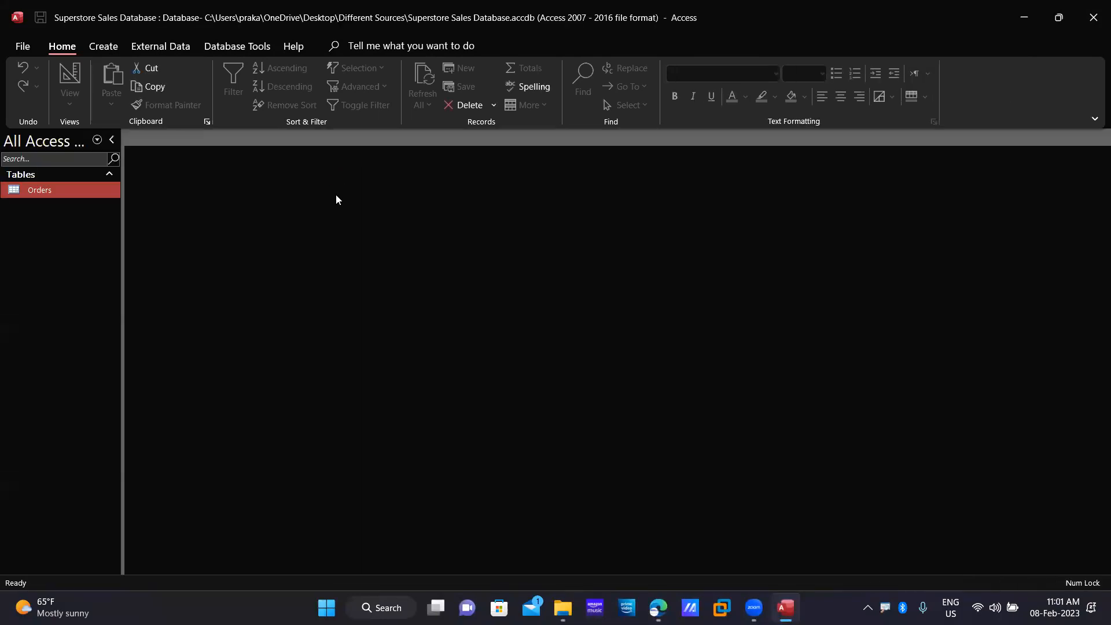
Open the Orders table, select its ID column across 9994 records, then exit Access.
{"action": "double_click", "coordinate": [80, 191]}
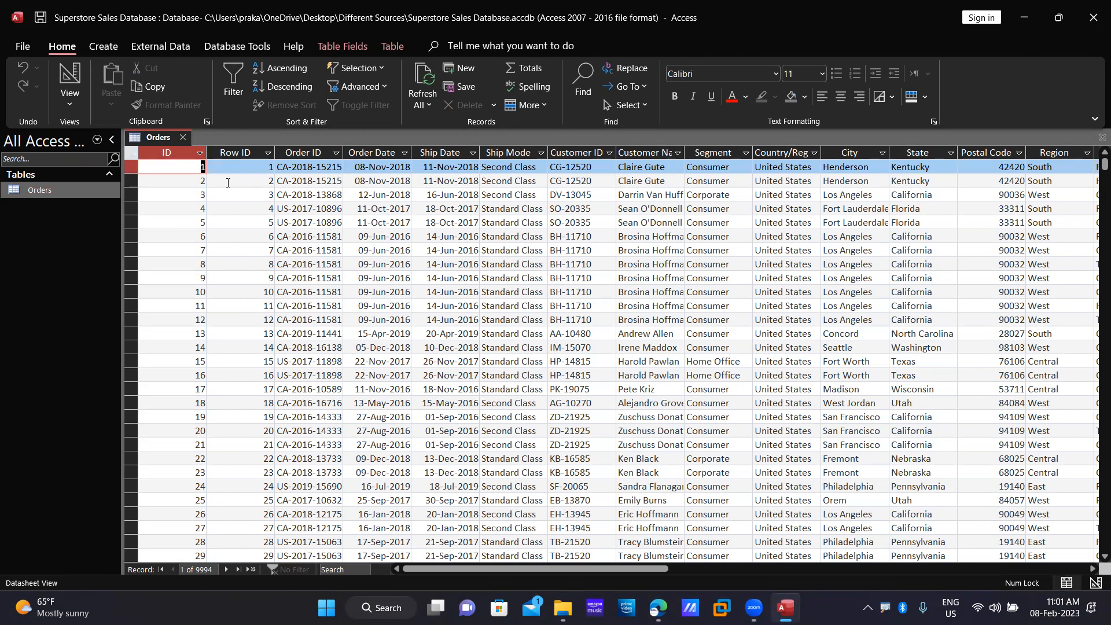
{"action": "left_click", "coordinate": [178, 152]}
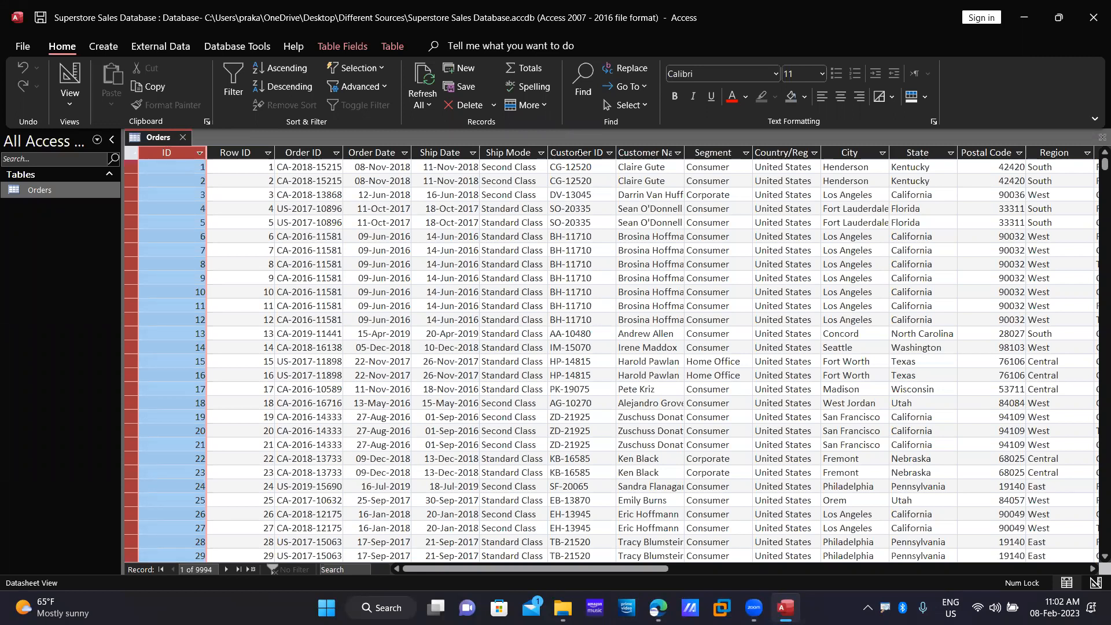
{"action": "left_click", "coordinate": [1094, 7]}
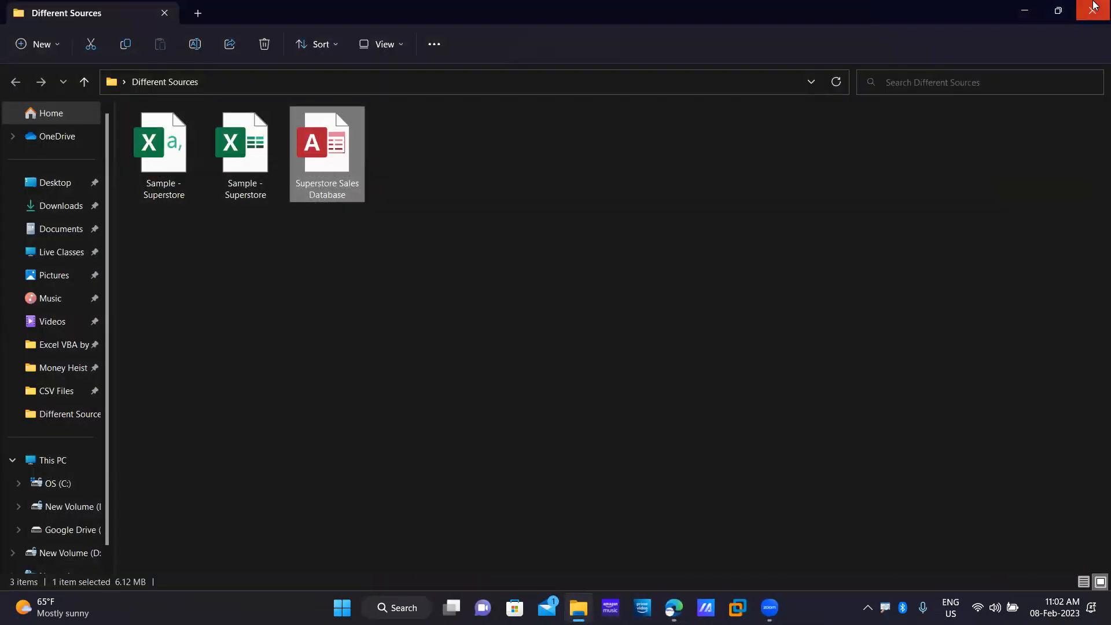
Close the folder window and open the Excel sessions 10am group in a new WhatsApp Web tab.
{"action": "left_click", "coordinate": [1095, 5]}
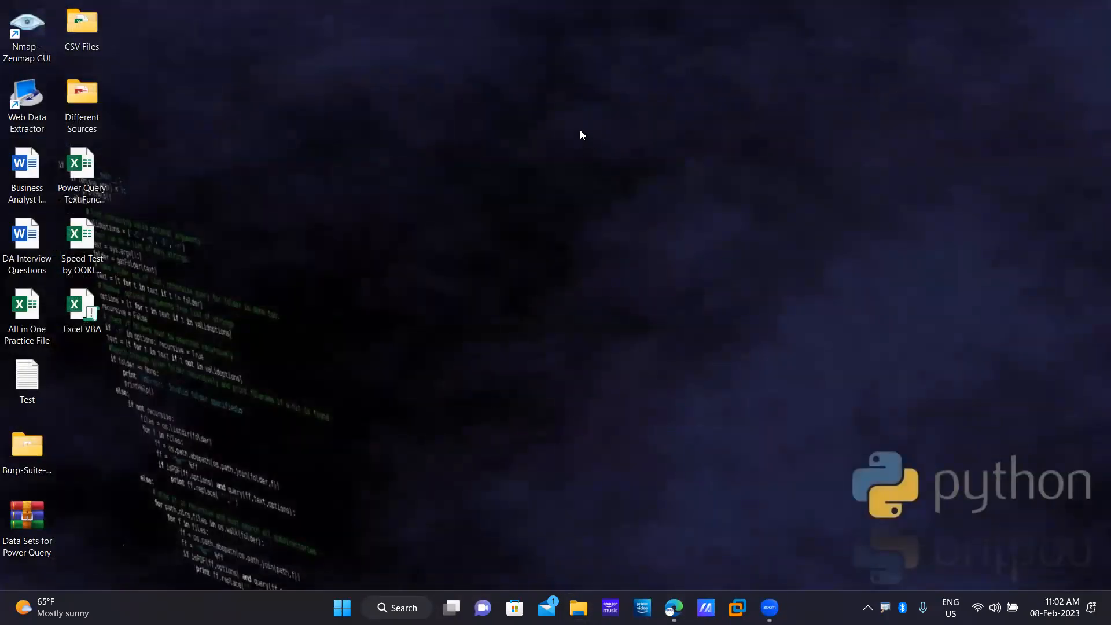
{"action": "left_click", "coordinate": [675, 608]}
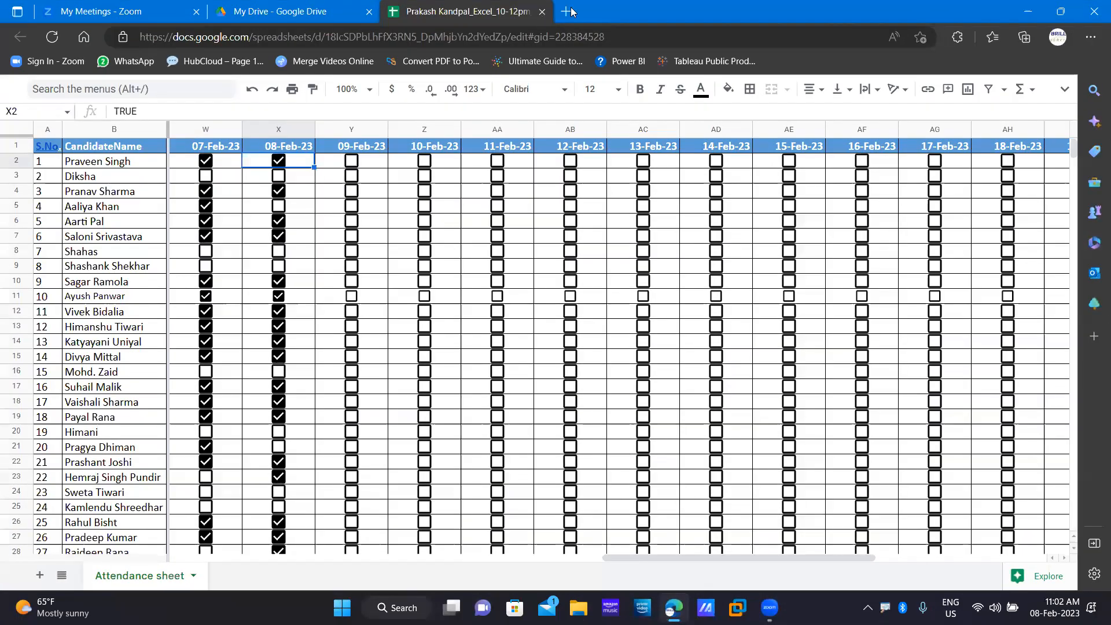
{"action": "left_click", "coordinate": [569, 12]}
{"action": "type", "text": "web.whatsapp.com"}
{"action": "key", "text": "Return"}
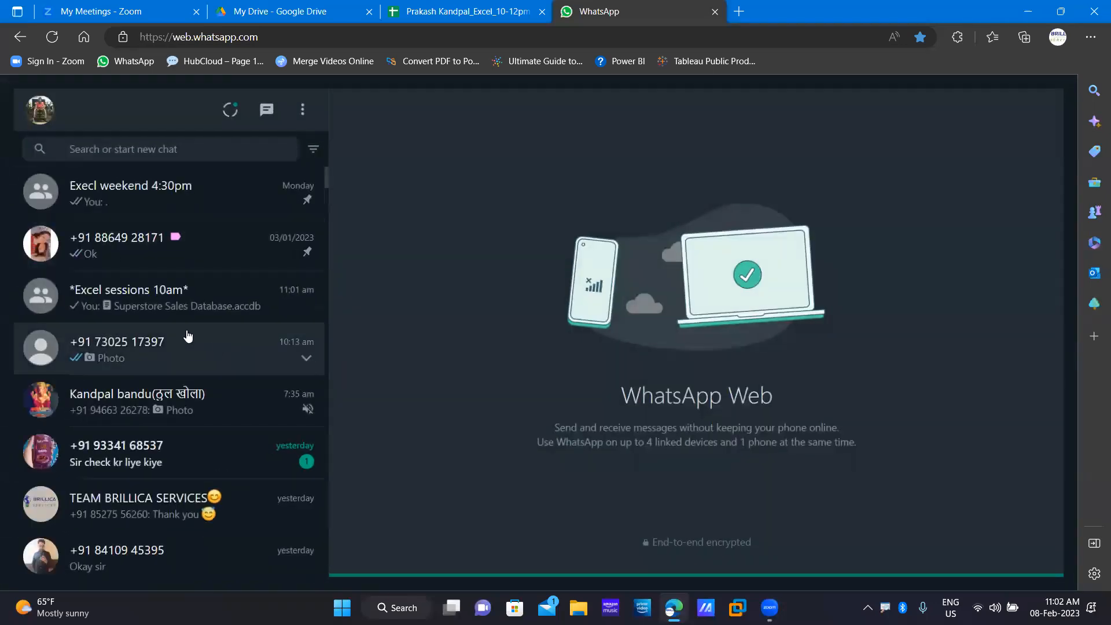
{"action": "left_click", "coordinate": [192, 287]}
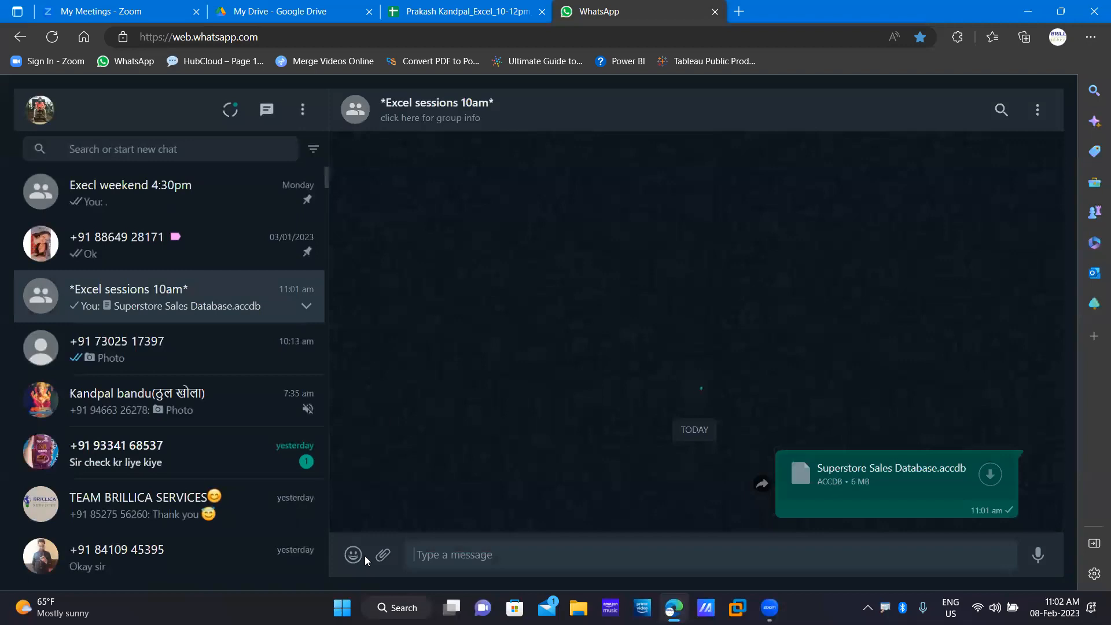
Send All in One Practice File.xlsx from the Desktop to the group, then close the tab.
{"action": "left_click", "coordinate": [383, 557]}
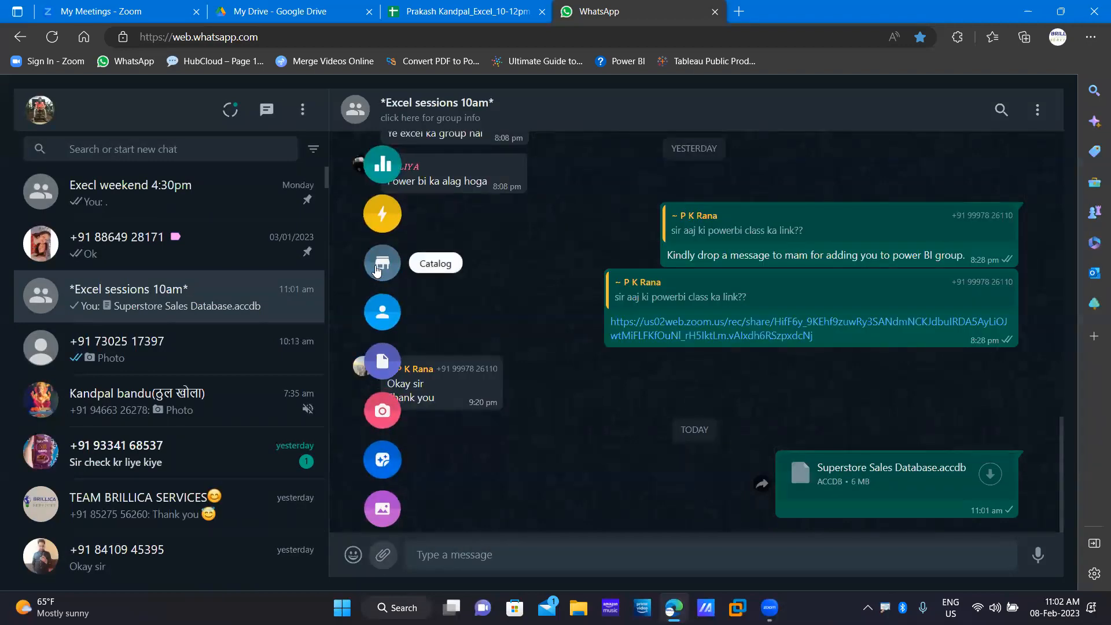
{"action": "left_click", "coordinate": [383, 365]}
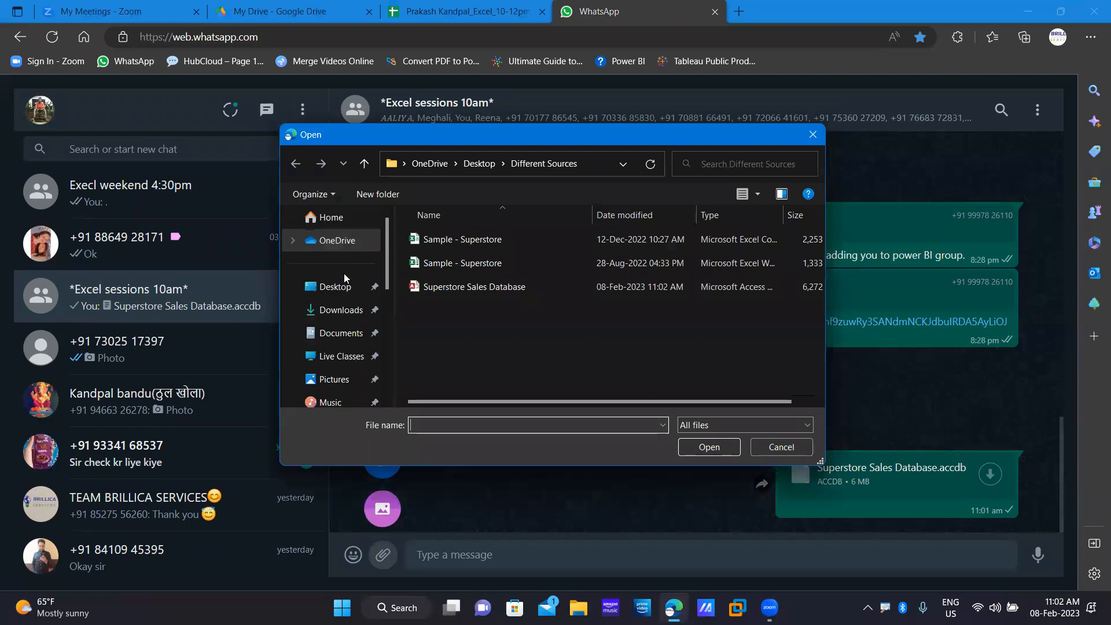
{"action": "left_click", "coordinate": [336, 287]}
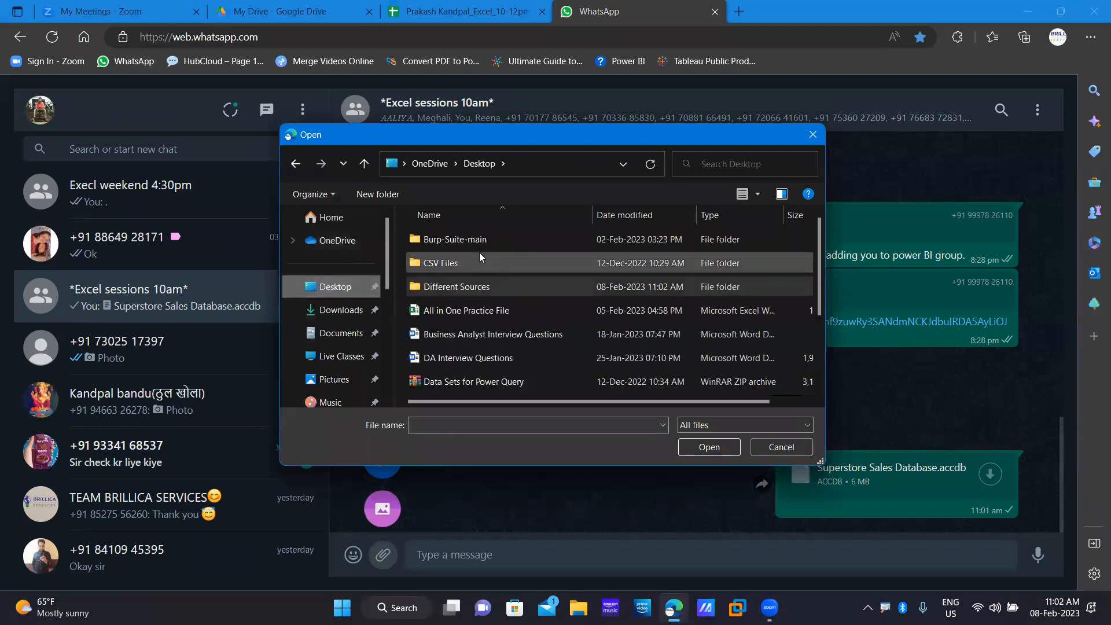
{"action": "left_click", "coordinate": [482, 312]}
{"action": "left_click", "coordinate": [710, 447]}
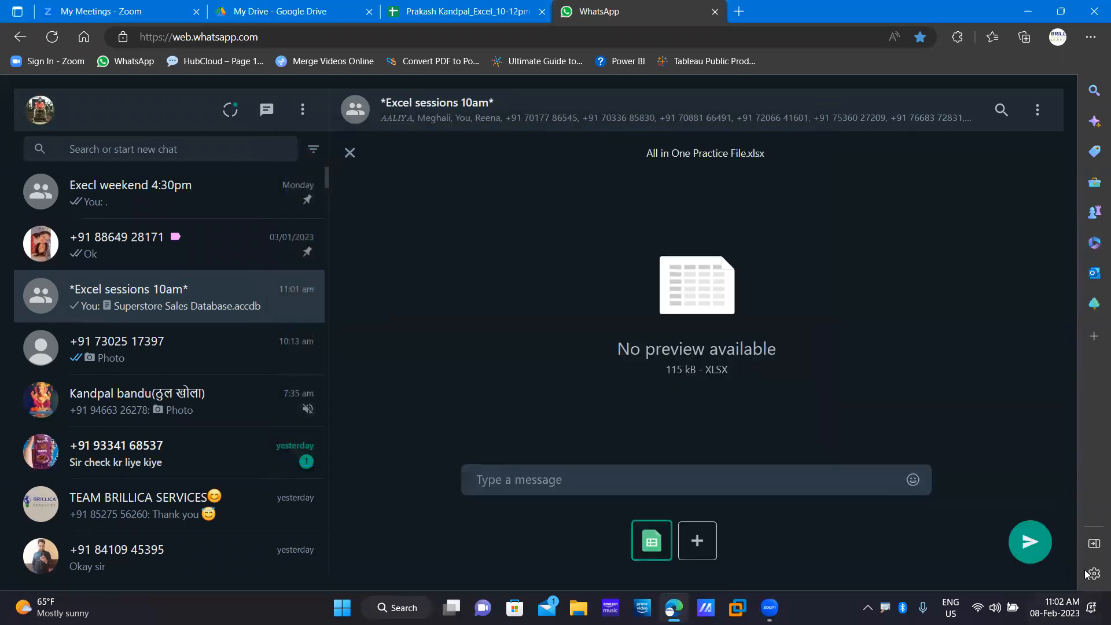
{"action": "left_click", "coordinate": [1025, 561]}
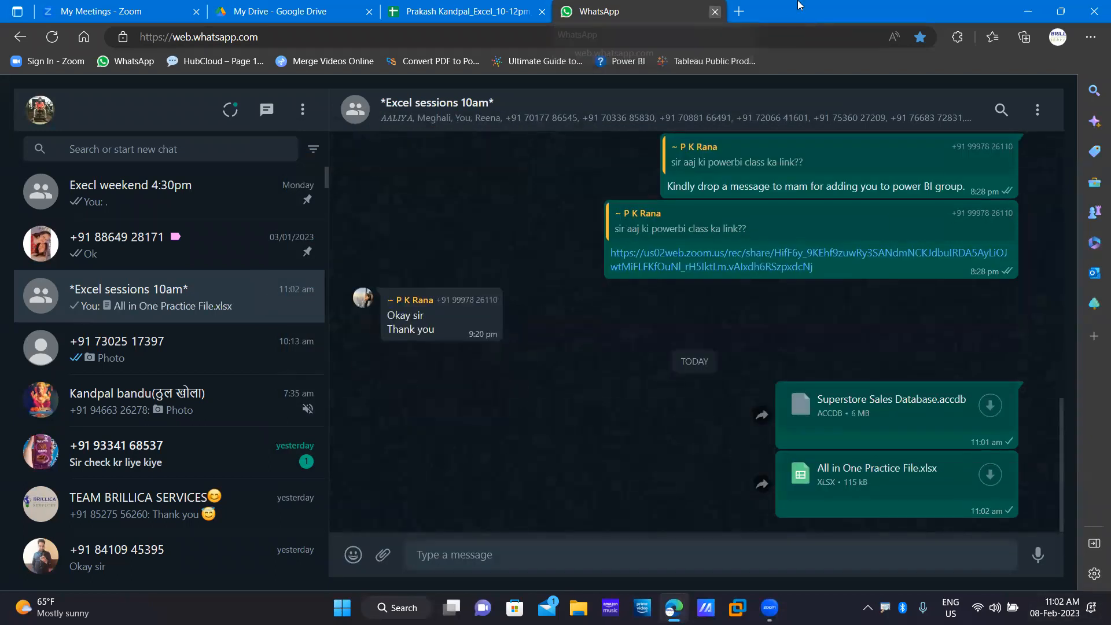
{"action": "left_click", "coordinate": [714, 12]}
Delete the four selected desktop icons, move Excel VBA to the top row, and open All in One Practice File.
{"action": "left_click", "coordinate": [1047, 18]}
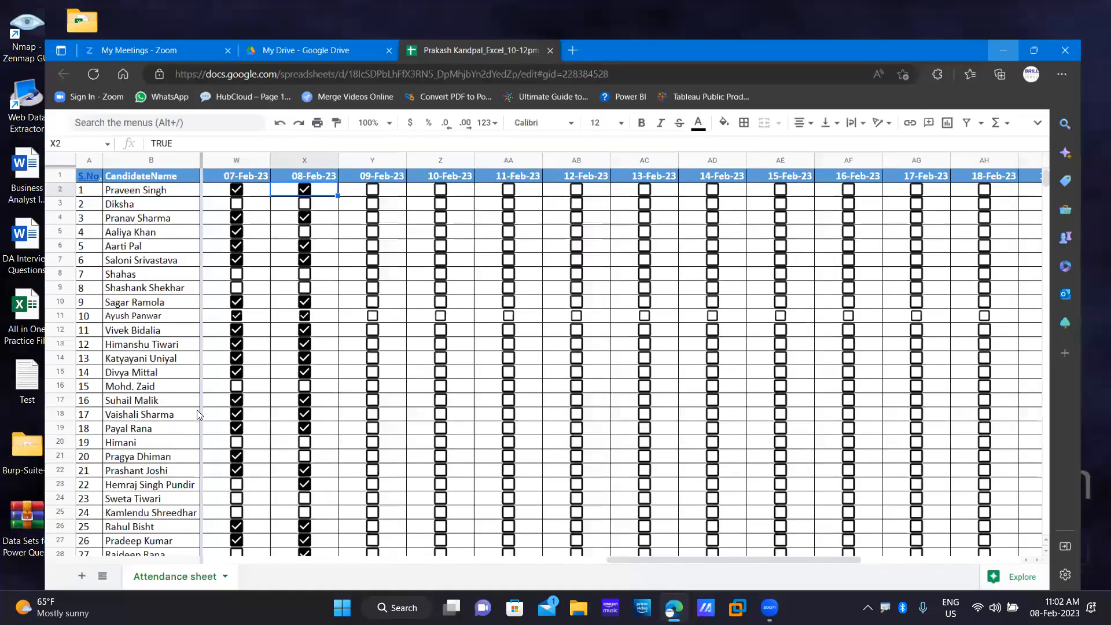
{"action": "left_click_drag", "start_coordinate": [153, 264], "coordinate": [74, 18]}
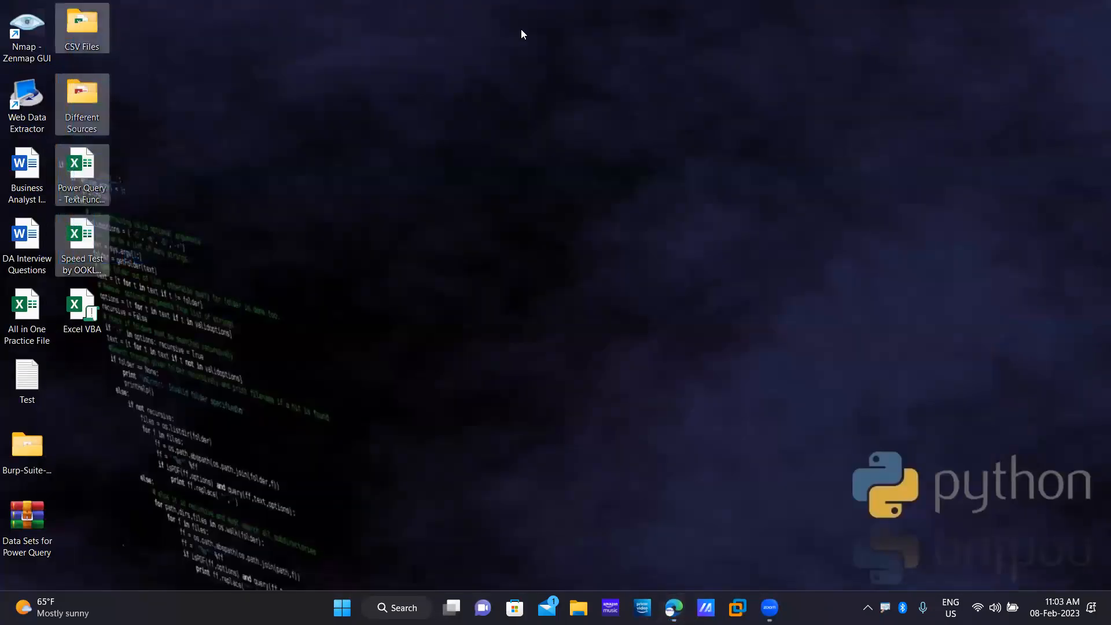
{"action": "key", "text": "shift+Delete"}
{"action": "key", "text": "Return"}
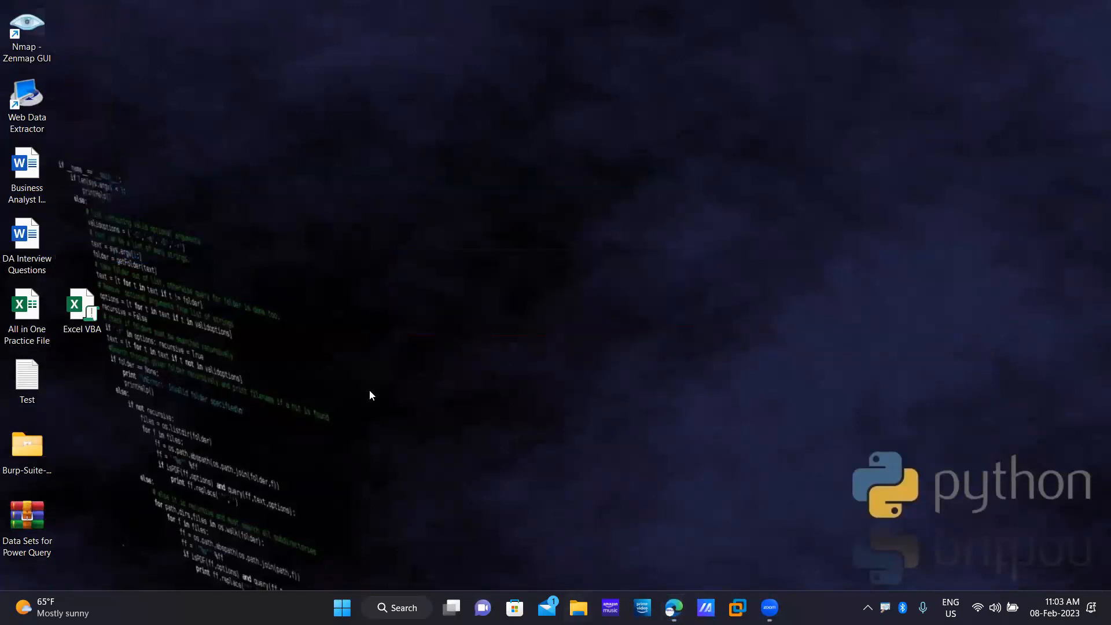
{"action": "left_click_drag", "start_coordinate": [84, 309], "coordinate": [76, 36]}
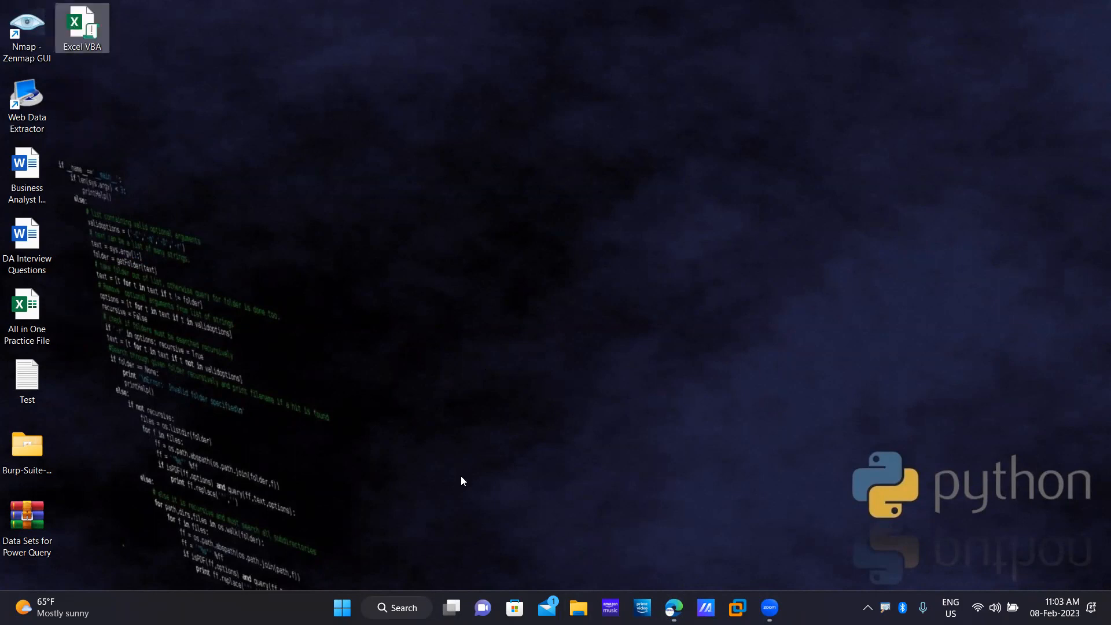
{"action": "double_click", "coordinate": [25, 309]}
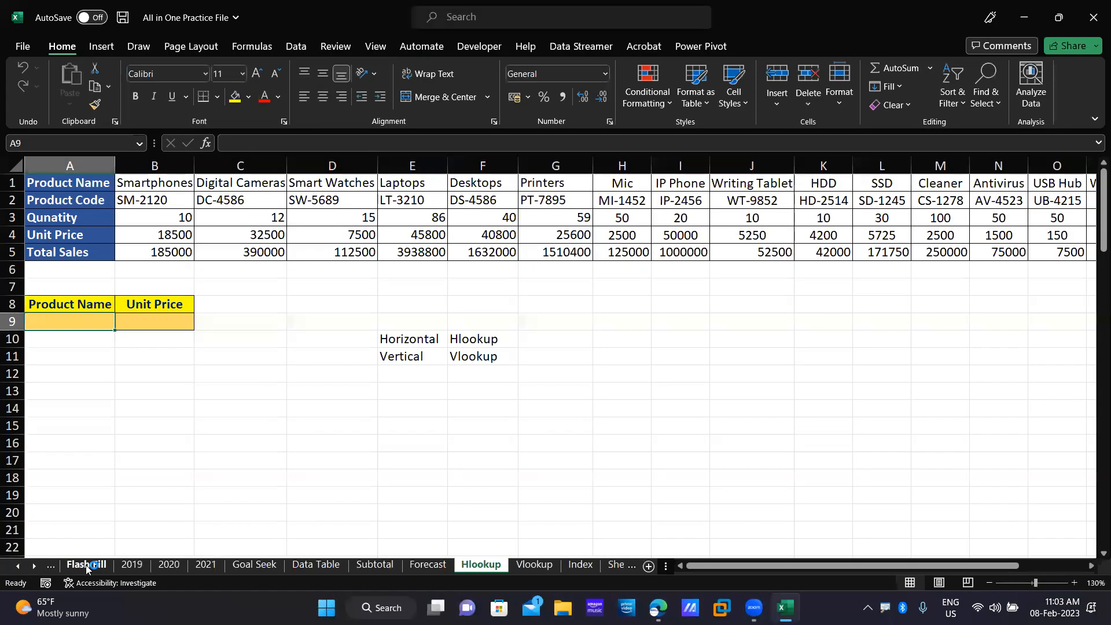
Switch to the Flash Fill sheet showing the Enrollment No. codes.
{"action": "left_click", "coordinate": [86, 565]}
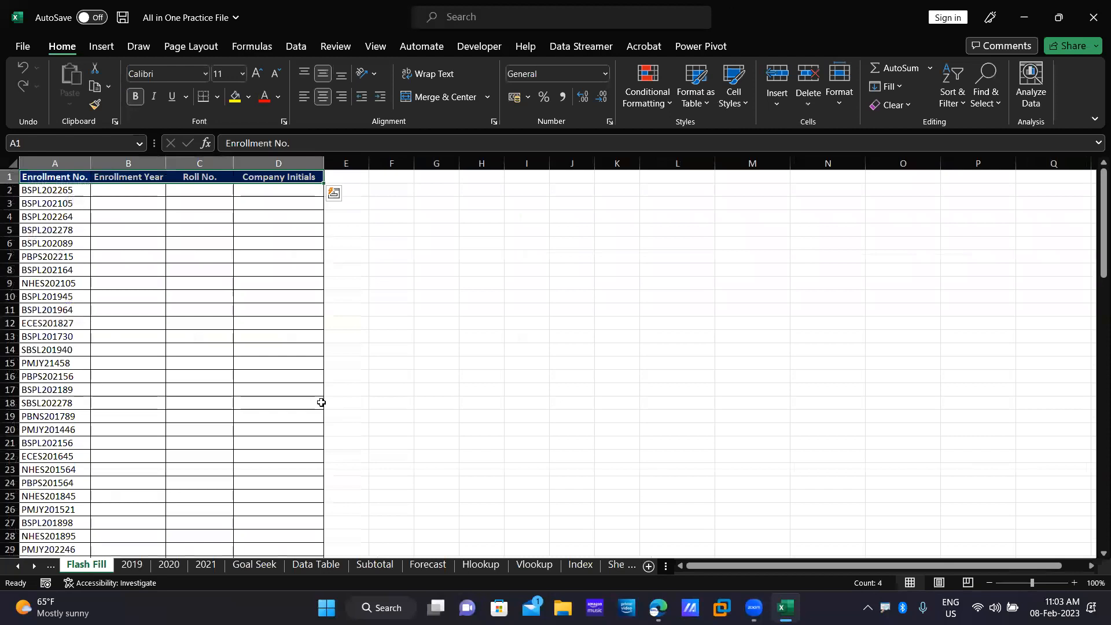
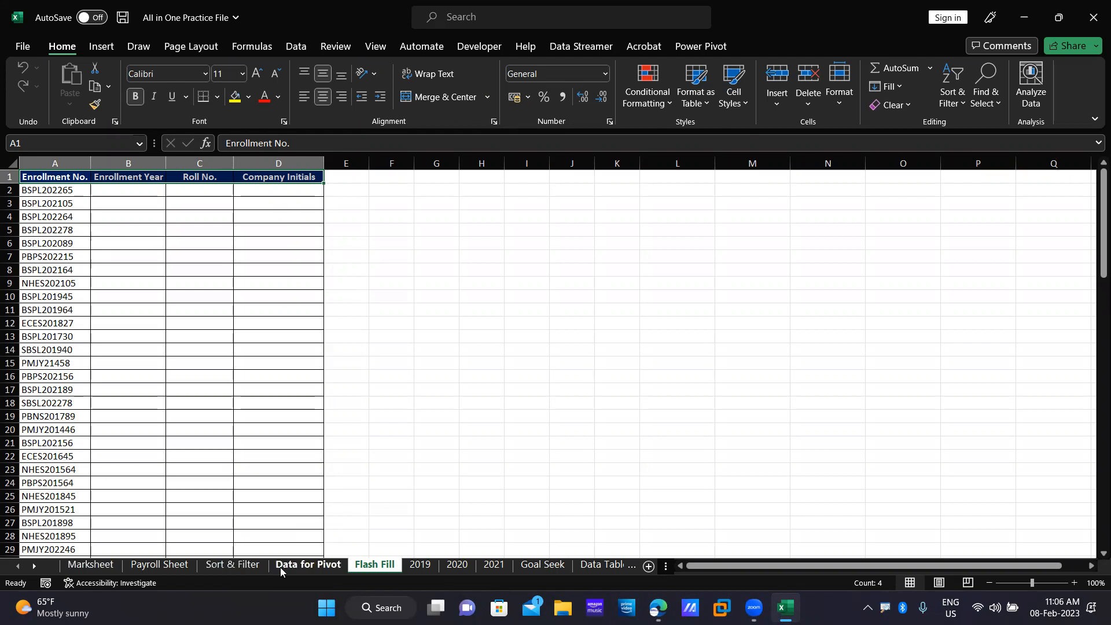
Zoom the Flash Fill sheet from 100% to 120%.
{"action": "left_click", "coordinate": [1075, 583]}
{"action": "left_click", "coordinate": [1075, 583]}
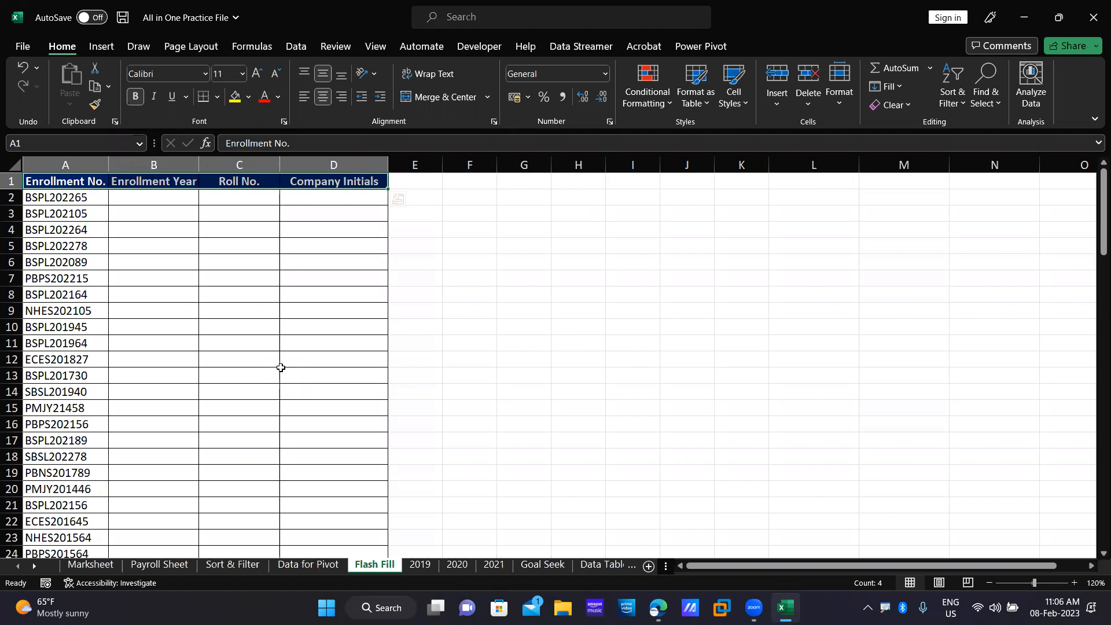
Show the Data ribbon and select cell G2 beside the enrollment table.
{"action": "left_click", "coordinate": [294, 46]}
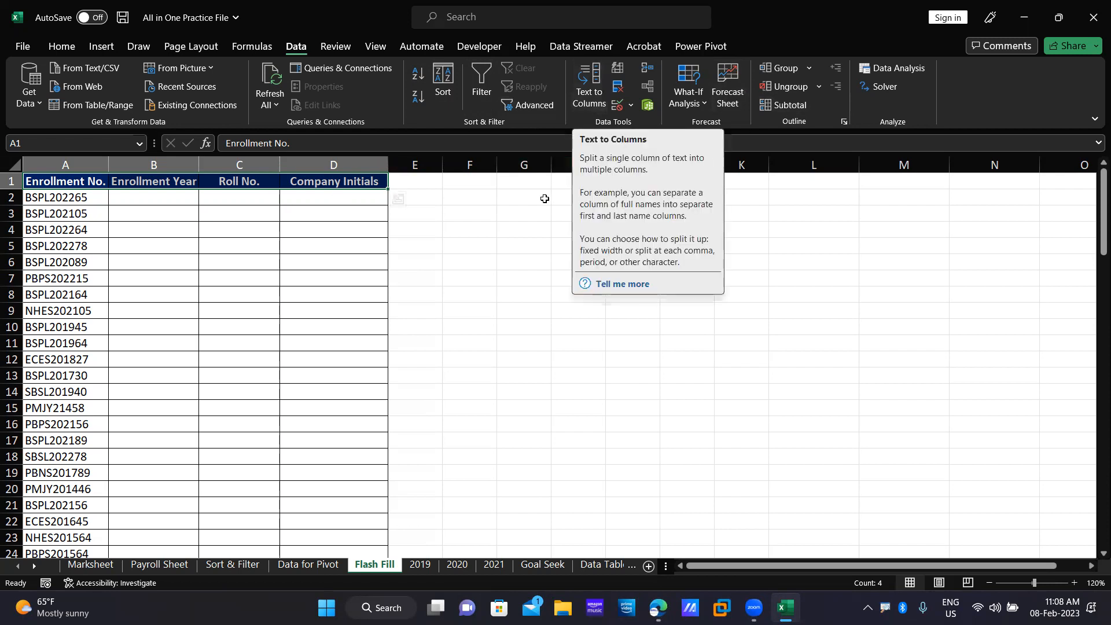
{"action": "left_click", "coordinate": [524, 196]}
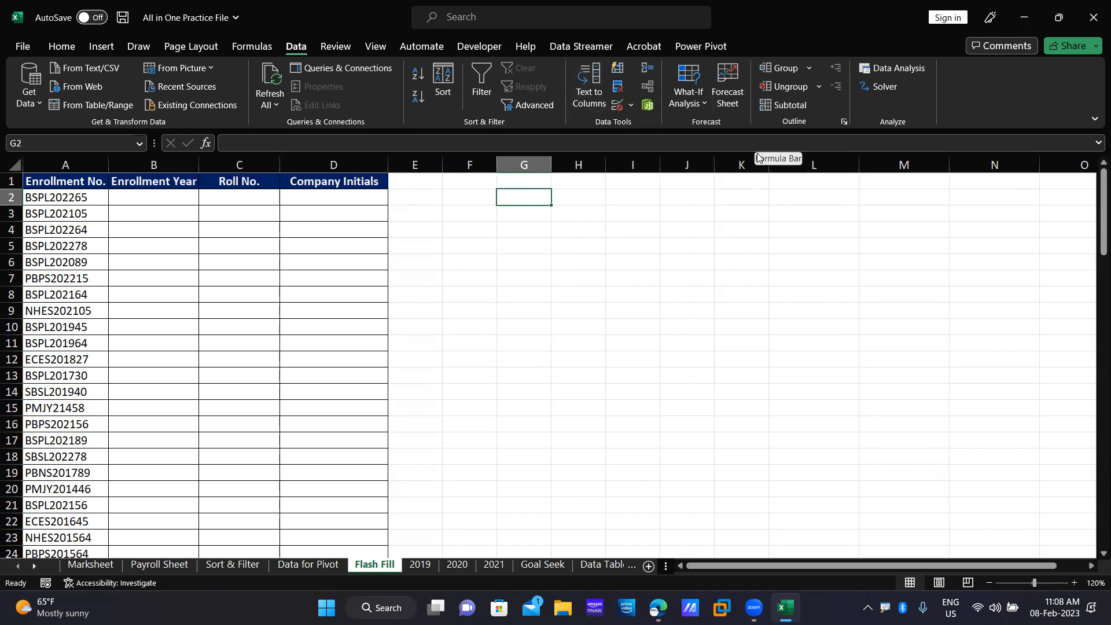
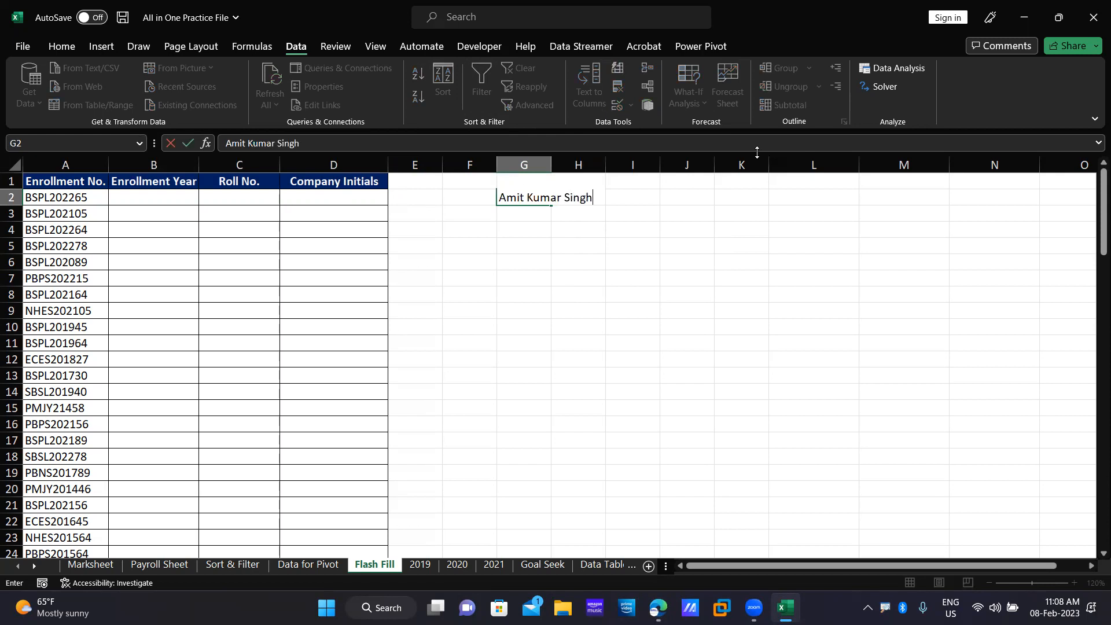
Enter two sample full names in G2 and G3, then widen column G to fit them.
{"action": "key", "text": "Return"}
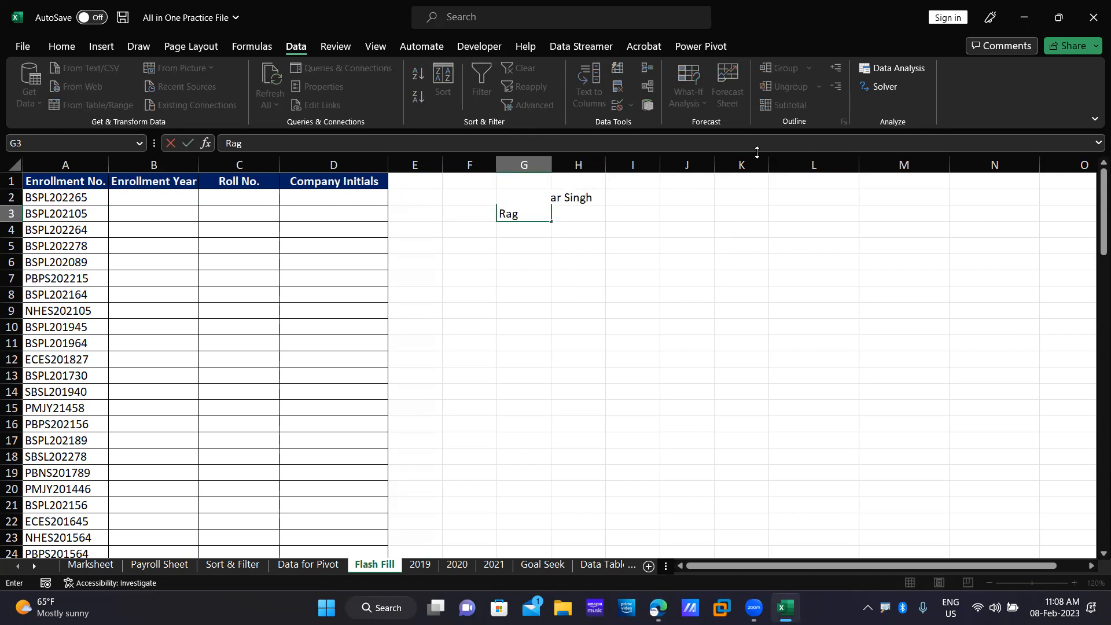
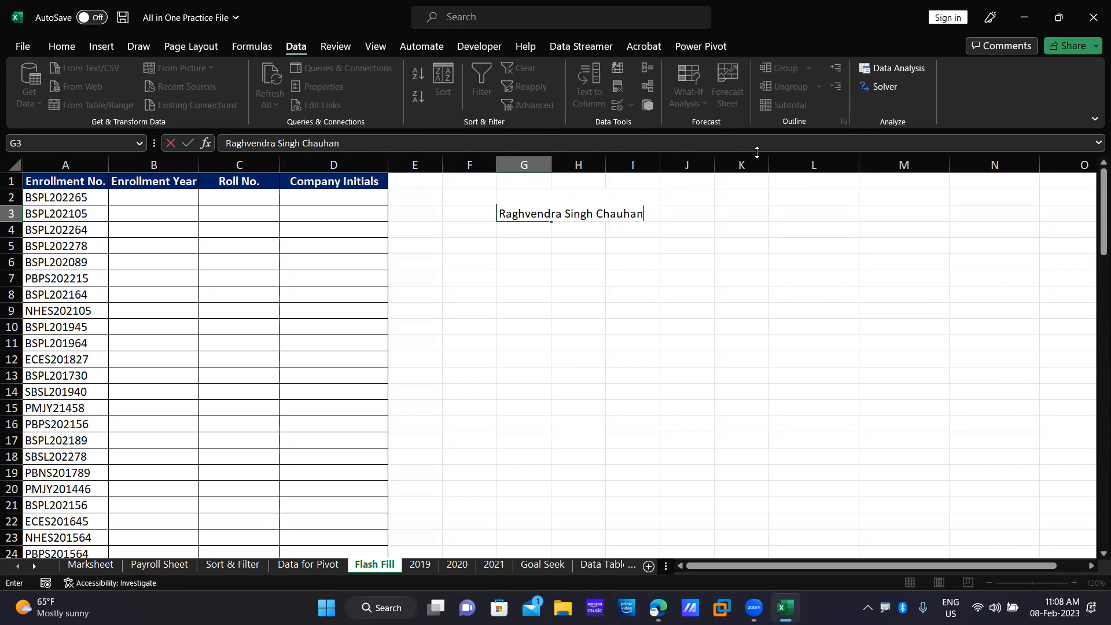
{"action": "key", "text": "Return"}
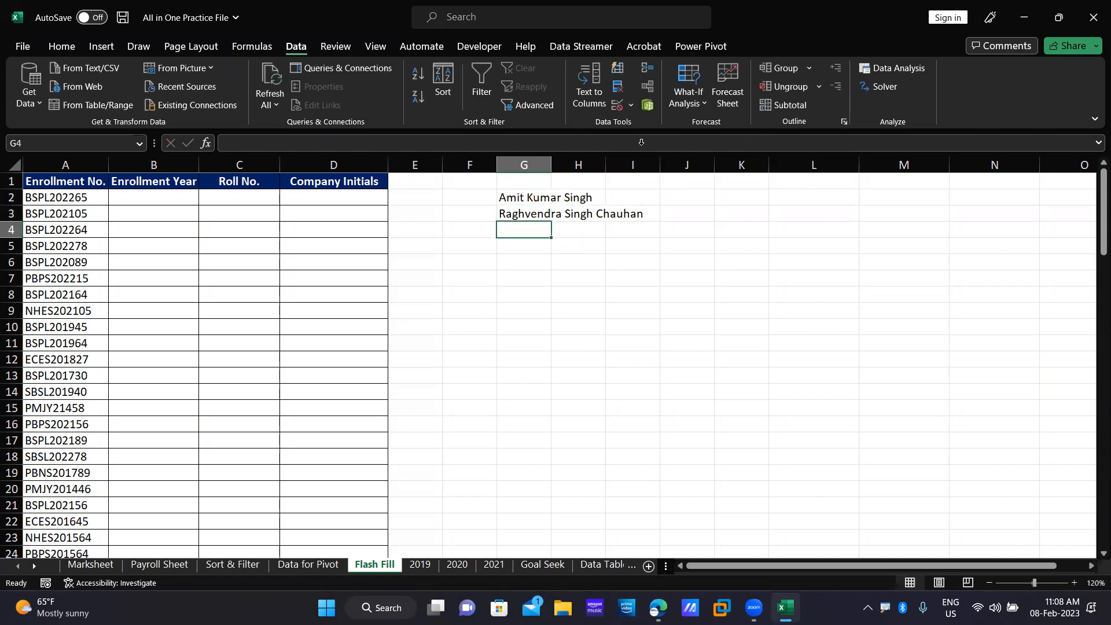
{"action": "left_click_drag", "start_coordinate": [552, 165], "coordinate": [645, 171]}
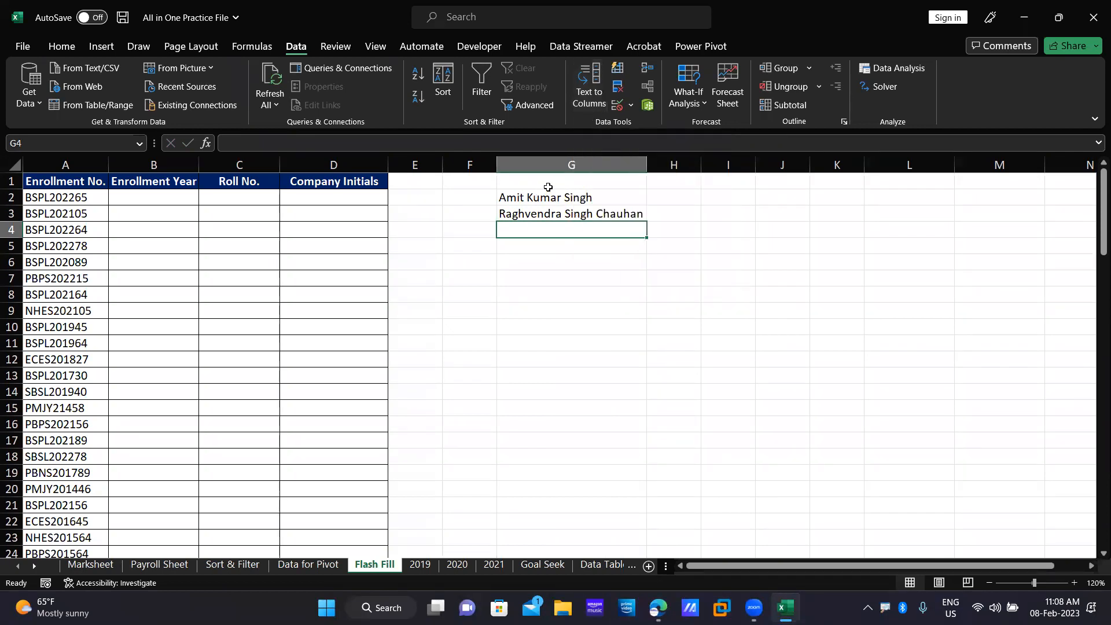
Run Text to Columns on G2:G3 as Delimited with Space as delimiter, reaching step 3.
{"action": "left_click_drag", "start_coordinate": [551, 193], "coordinate": [560, 224]}
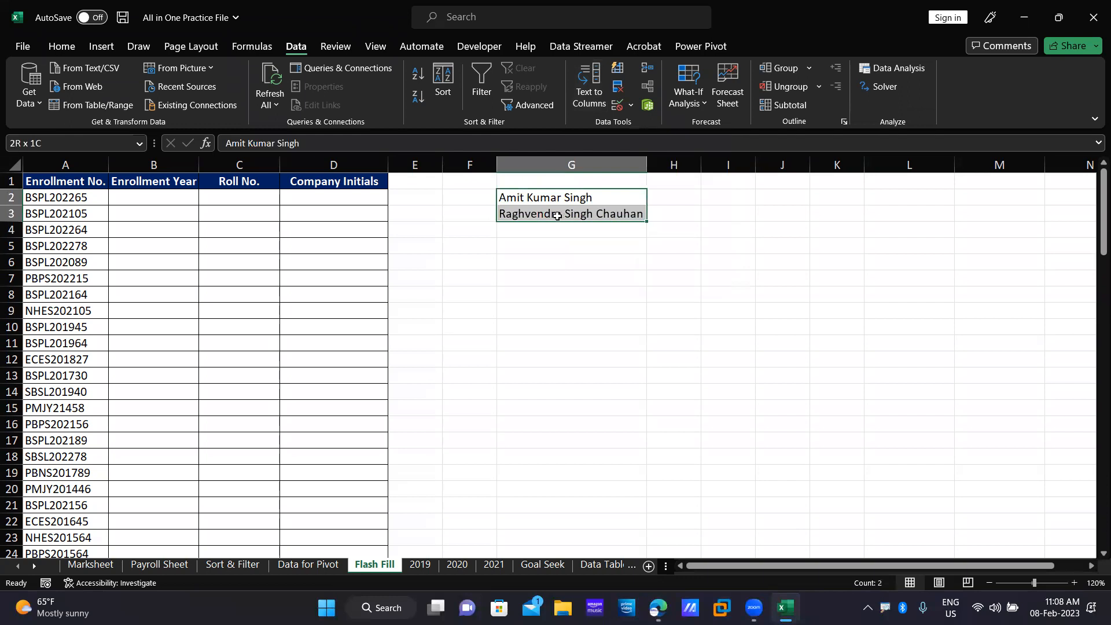
{"action": "left_click", "coordinate": [592, 101]}
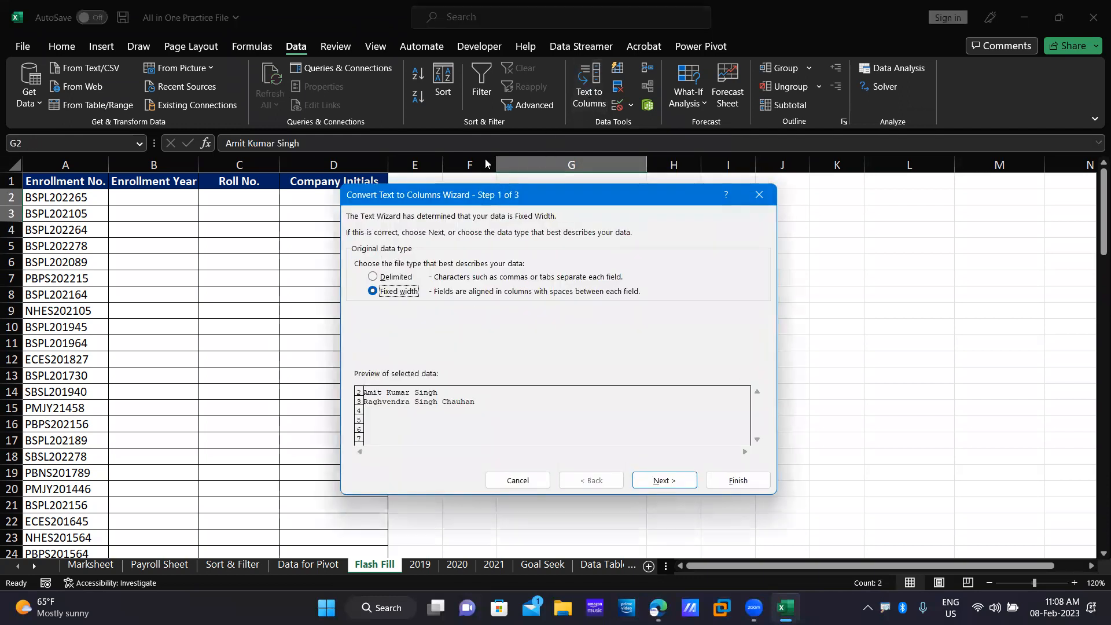
{"action": "left_click_drag", "start_coordinate": [499, 194], "coordinate": [493, 152]}
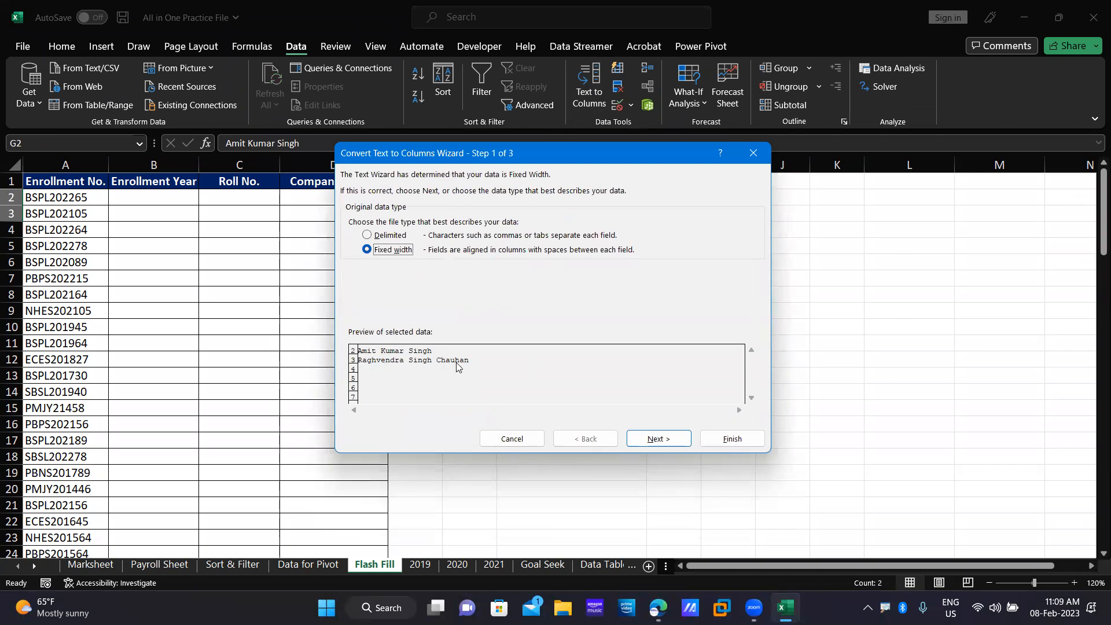
{"action": "left_click", "coordinate": [660, 438]}
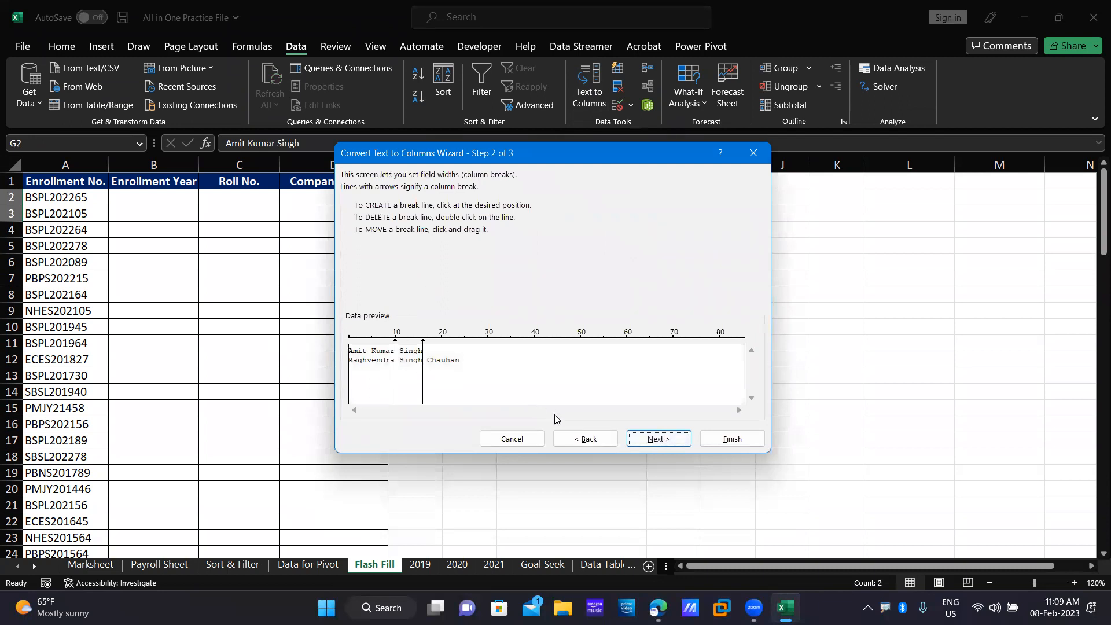
{"action": "left_click", "coordinate": [585, 439]}
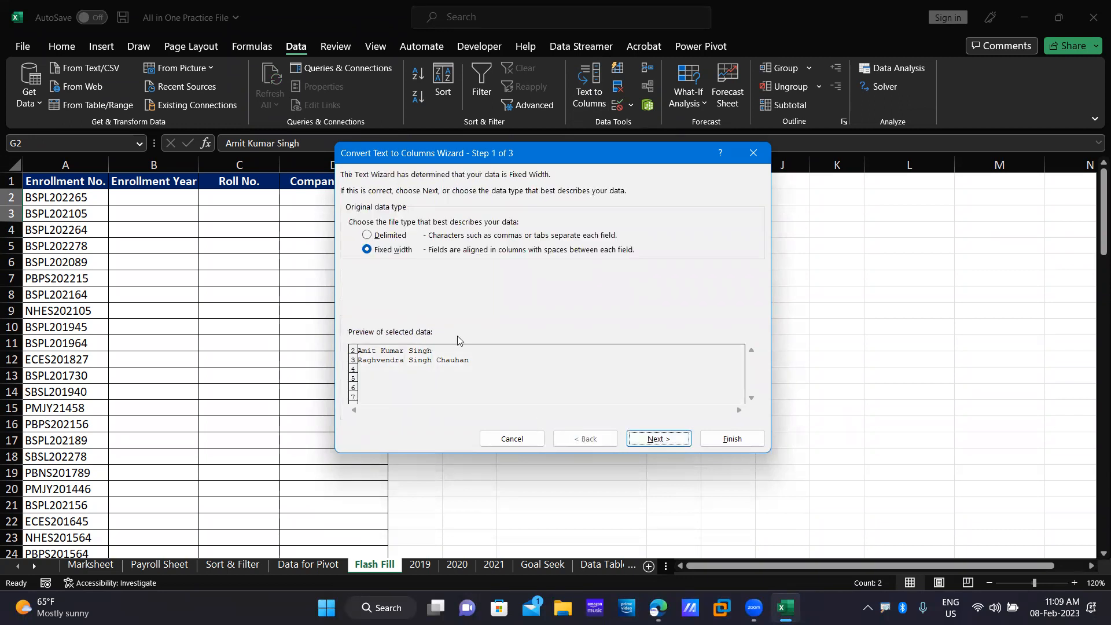
{"action": "left_click", "coordinate": [368, 235]}
{"action": "left_click", "coordinate": [675, 442]}
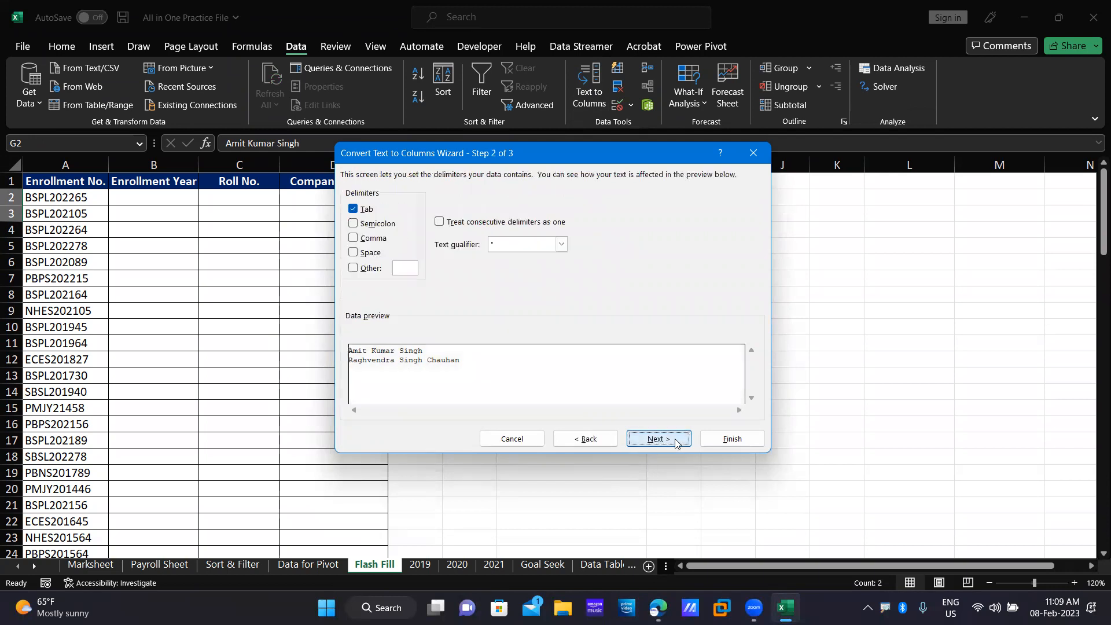
{"action": "left_click", "coordinate": [357, 259]}
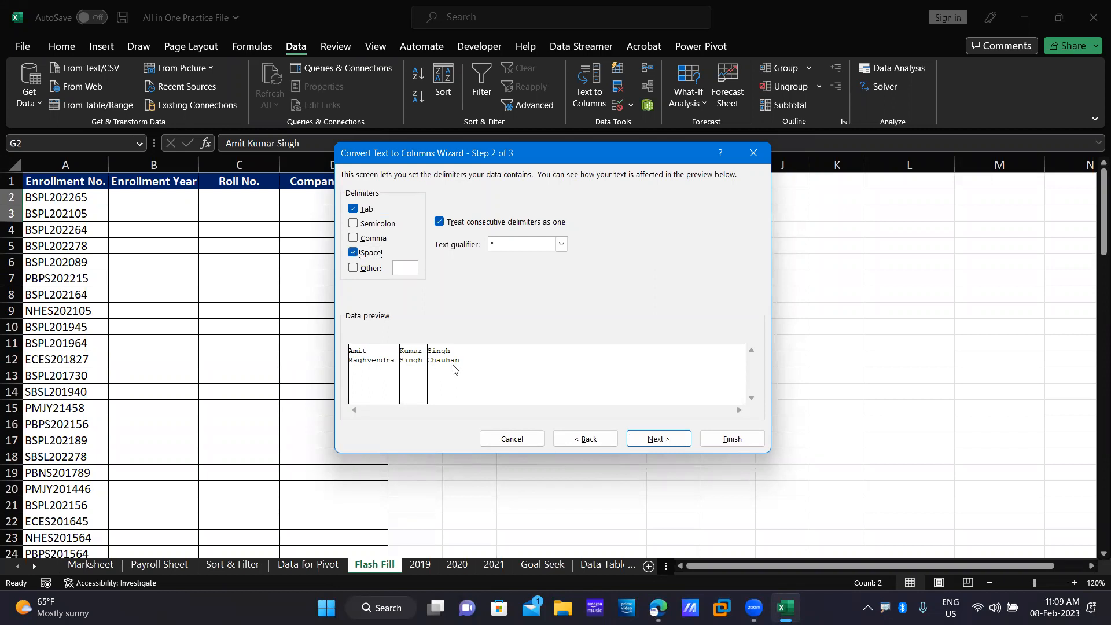
{"action": "left_click", "coordinate": [666, 440]}
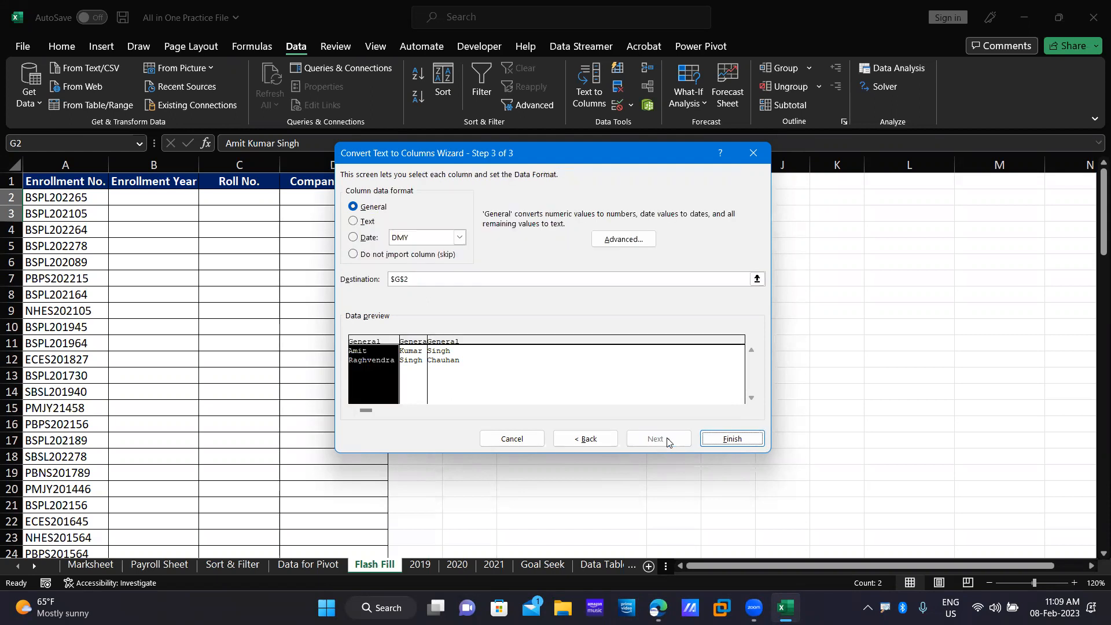
Finish the wizard so each name part lands in columns G, H and I.
{"action": "left_click", "coordinate": [726, 438]}
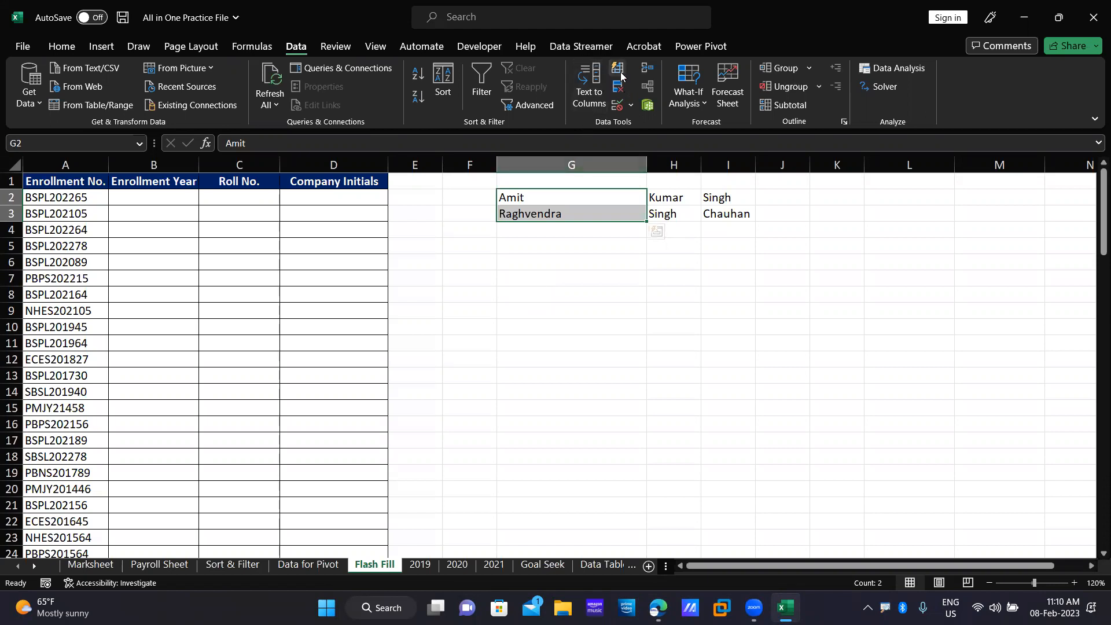
Zoom the sheet to 140% and select cell B2 under Enrollment Year.
{"action": "left_click", "coordinate": [103, 214]}
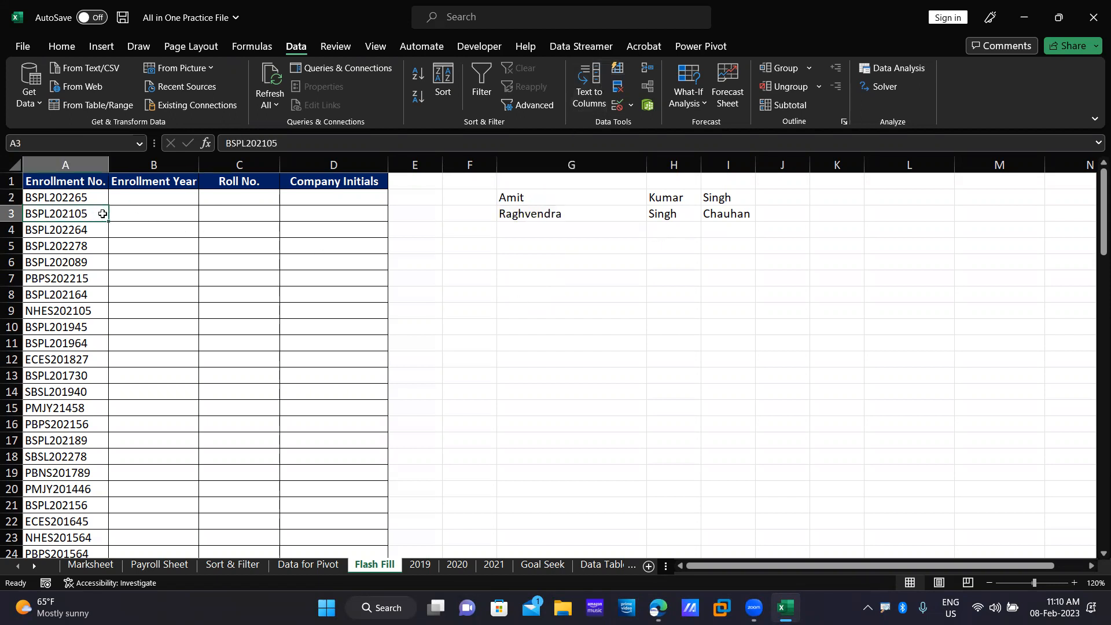
{"action": "left_click", "coordinate": [66, 185]}
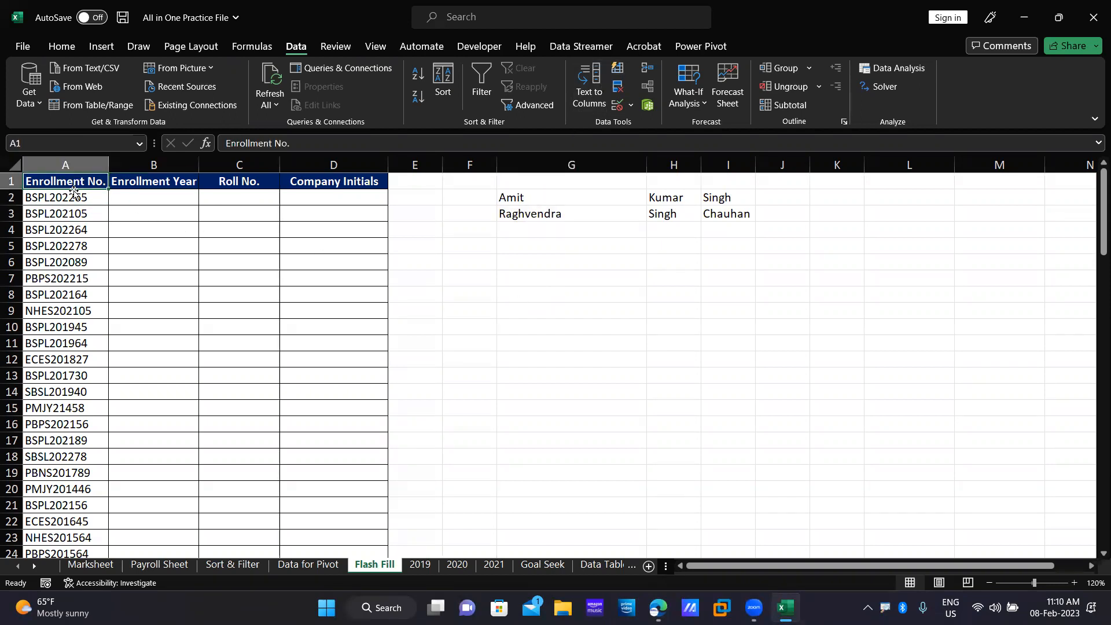
{"action": "left_click_drag", "start_coordinate": [64, 200], "coordinate": [92, 268]}
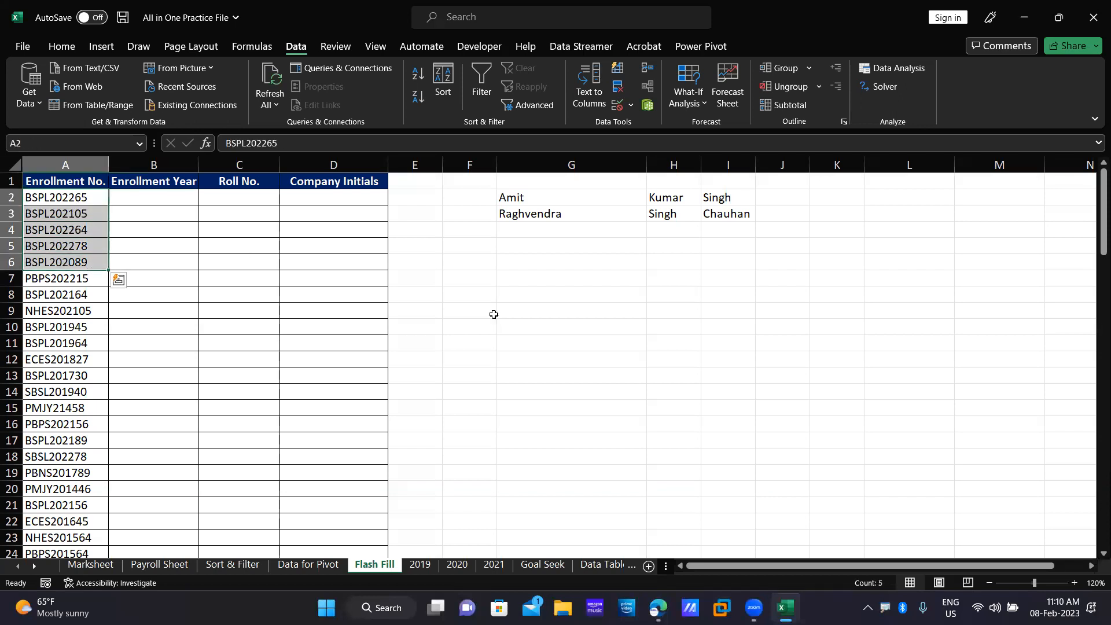
{"action": "left_click", "coordinate": [1073, 583]}
{"action": "left_click", "coordinate": [1074, 583]}
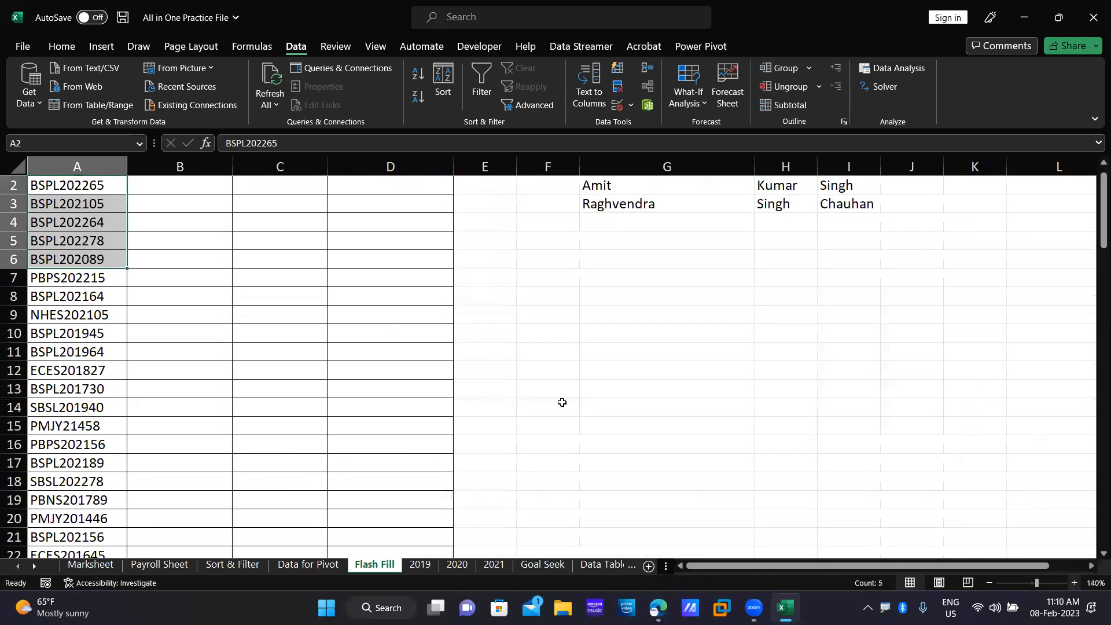
{"action": "left_click", "coordinate": [53, 206]}
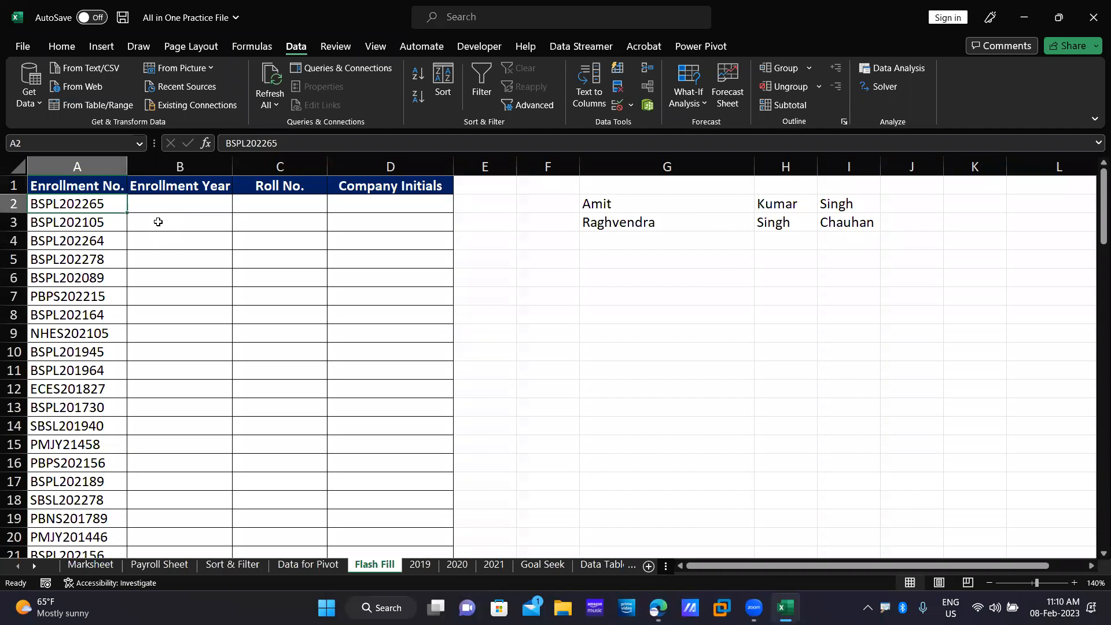
{"action": "left_click", "coordinate": [186, 201]}
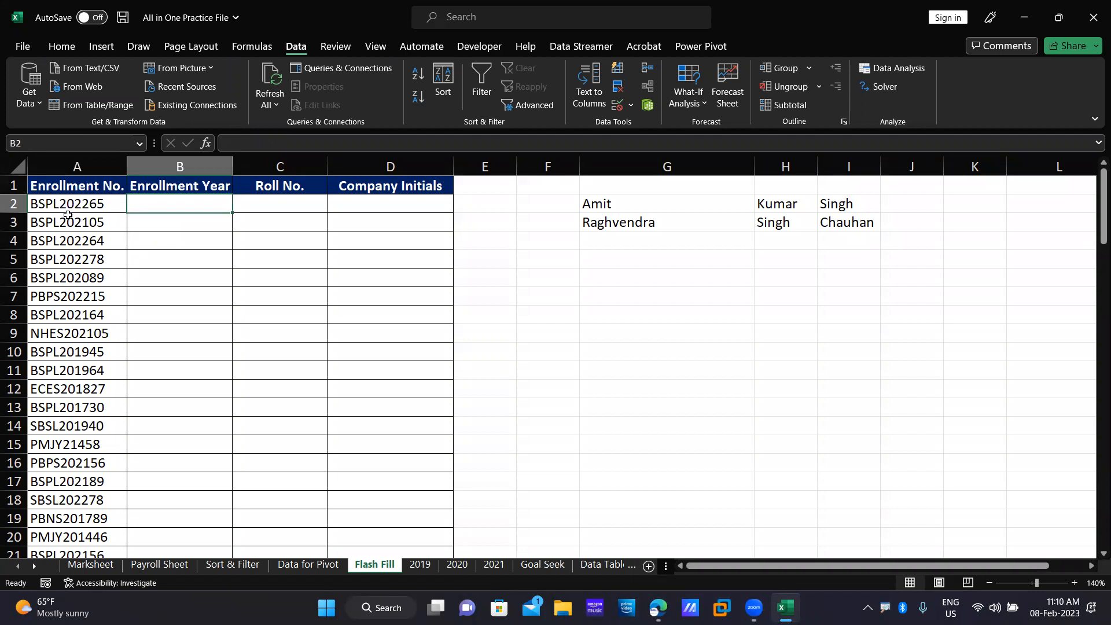
Enter 2022 in B2, select B2:B30 and Flash Fill the years with Ctrl+E.
{"action": "type", "text": "2022"}
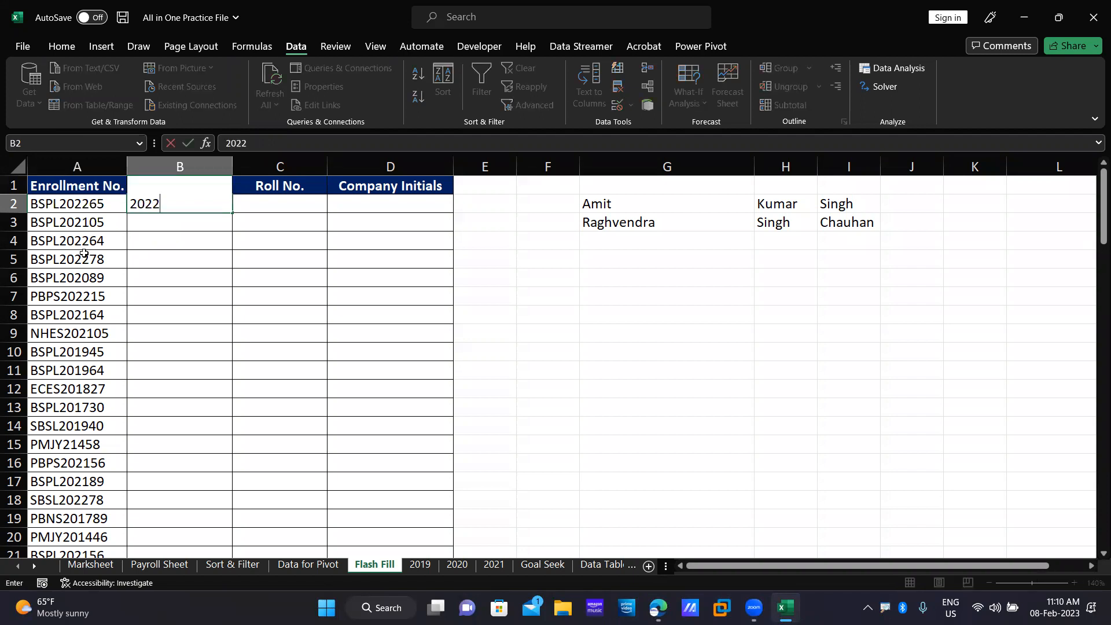
{"action": "left_click", "coordinate": [220, 274]}
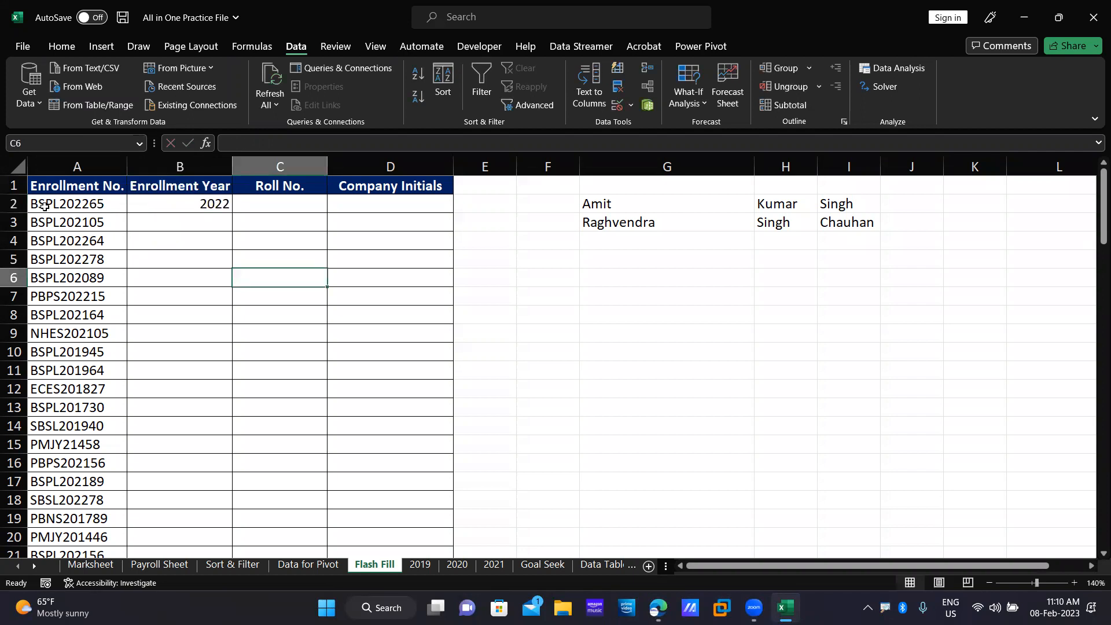
{"action": "left_click", "coordinate": [174, 204]}
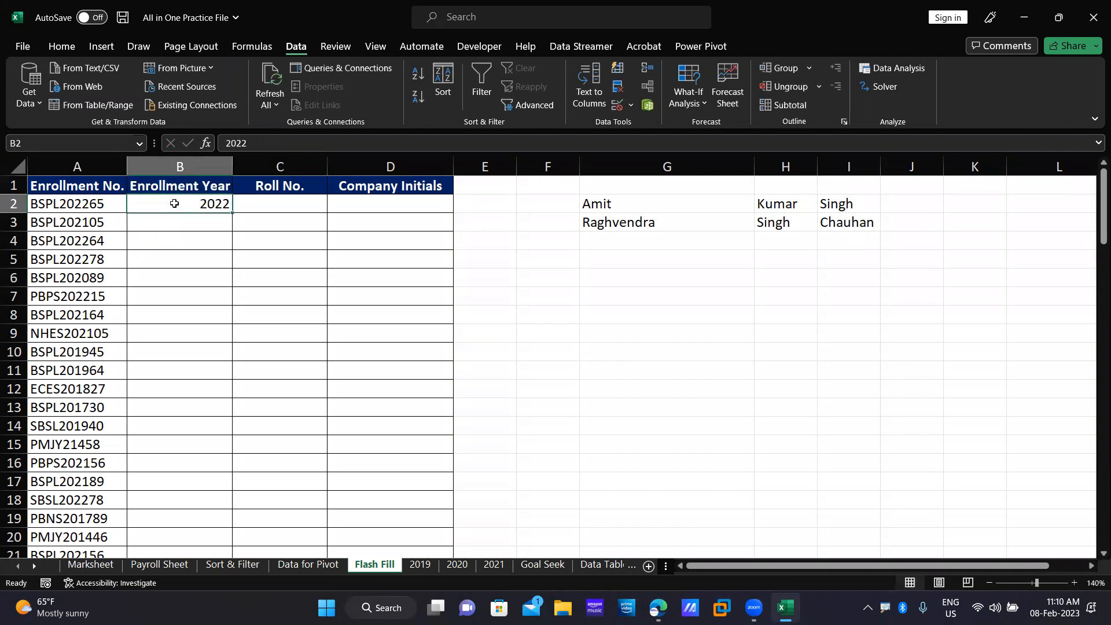
{"action": "key", "text": "ctrl+shift+Down"}
{"action": "key", "text": "ctrl+shift+Up"}
{"action": "key", "text": "shift+Down"}
{"action": "key", "text": "shift+Down"}
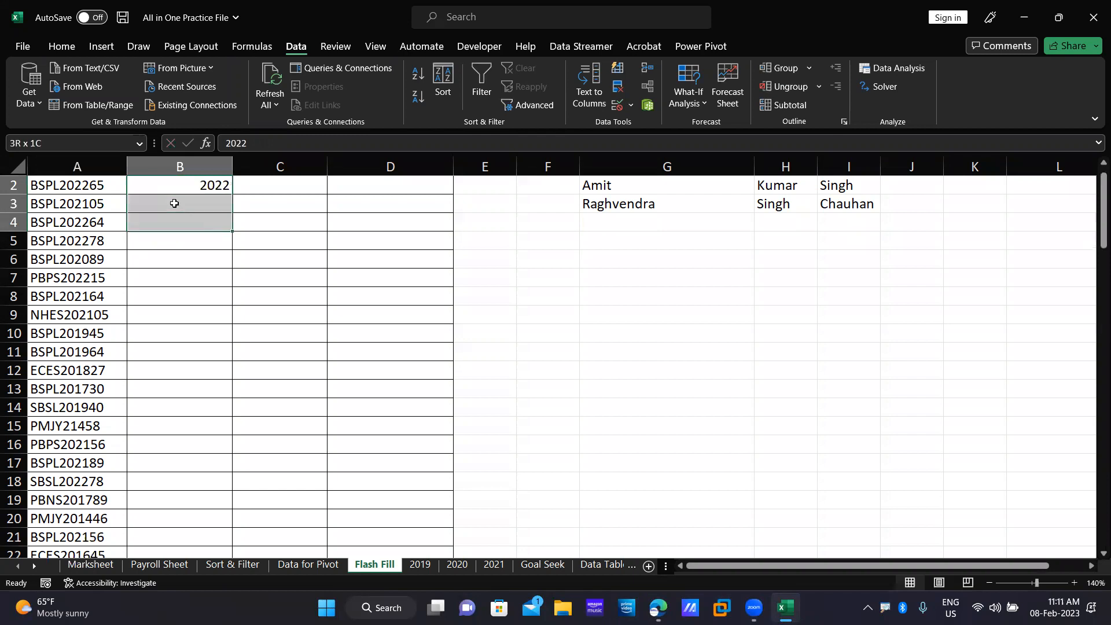
{"action": "key", "text": "shift+Down"}
{"action": "key", "text": "shift+Down"}
{"action": "key", "text": "shift+Down"}
{"action": "key", "text": "shift+Down"}
{"action": "key", "text": "shift+Down"}
{"action": "key", "text": "shift+Down"}
{"action": "key", "text": "shift+Down"}
{"action": "key", "text": "shift+Down"}
{"action": "key", "text": "shift+Down"}
{"action": "key", "text": "shift+Down"}
{"action": "key", "text": "shift+Down"}
{"action": "key", "text": "shift+Down"}
{"action": "key", "text": "shift+Down"}
{"action": "key", "text": "shift+Down"}
{"action": "key", "text": "shift+Down"}
{"action": "key", "text": "shift+Down"}
{"action": "key", "text": "shift+Down"}
{"action": "key", "text": "shift+Down"}
{"action": "key", "text": "shift+Down"}
{"action": "key", "text": "shift+Down"}
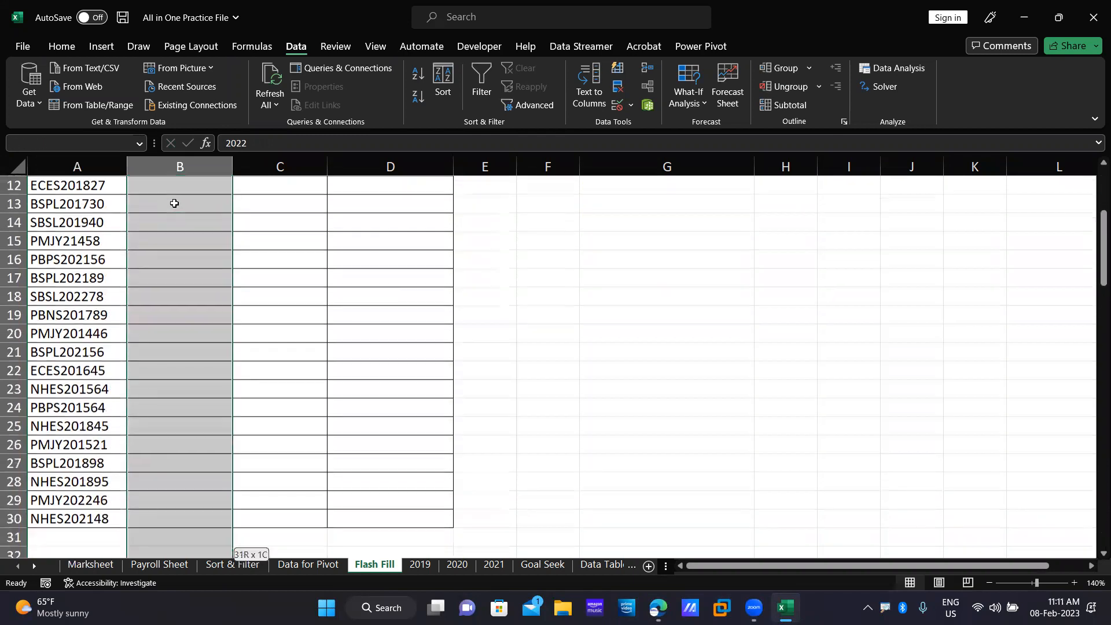
{"action": "key", "text": "shift+Up"}
{"action": "key", "text": "shift+Up"}
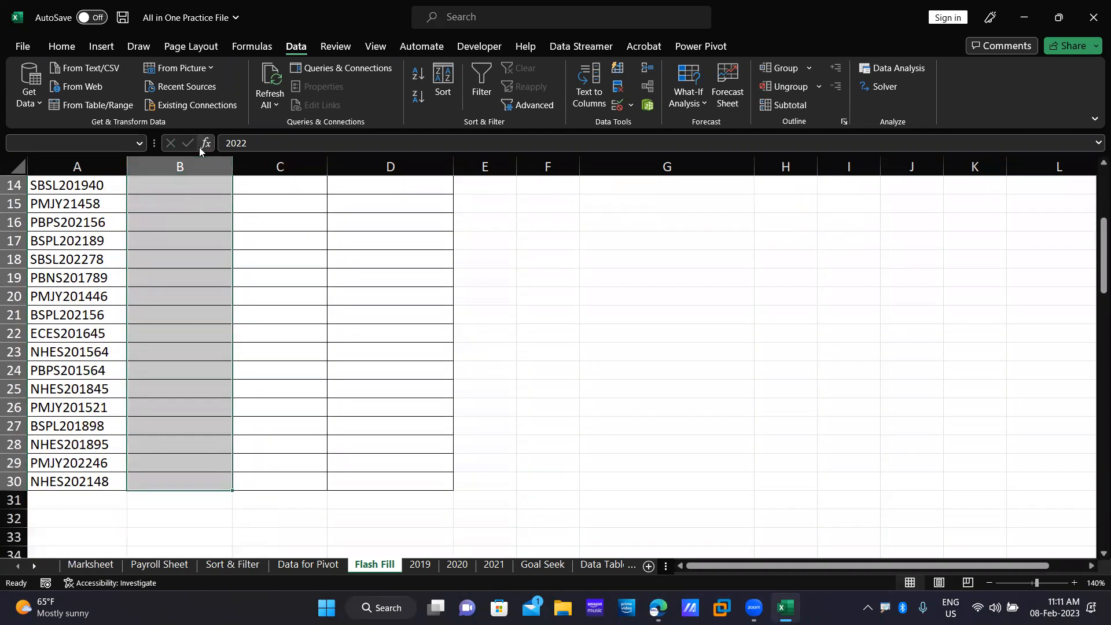
{"action": "scroll", "coordinate": [150, 221], "scroll_direction": "up", "scroll_amount": 5}
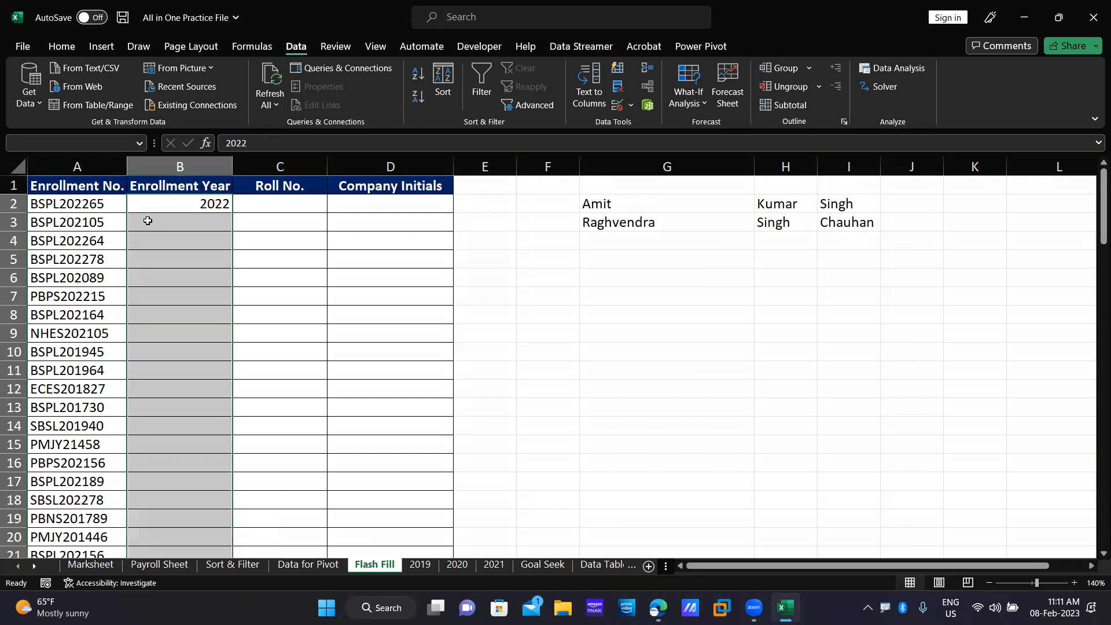
{"action": "key", "text": "ctrl+e"}
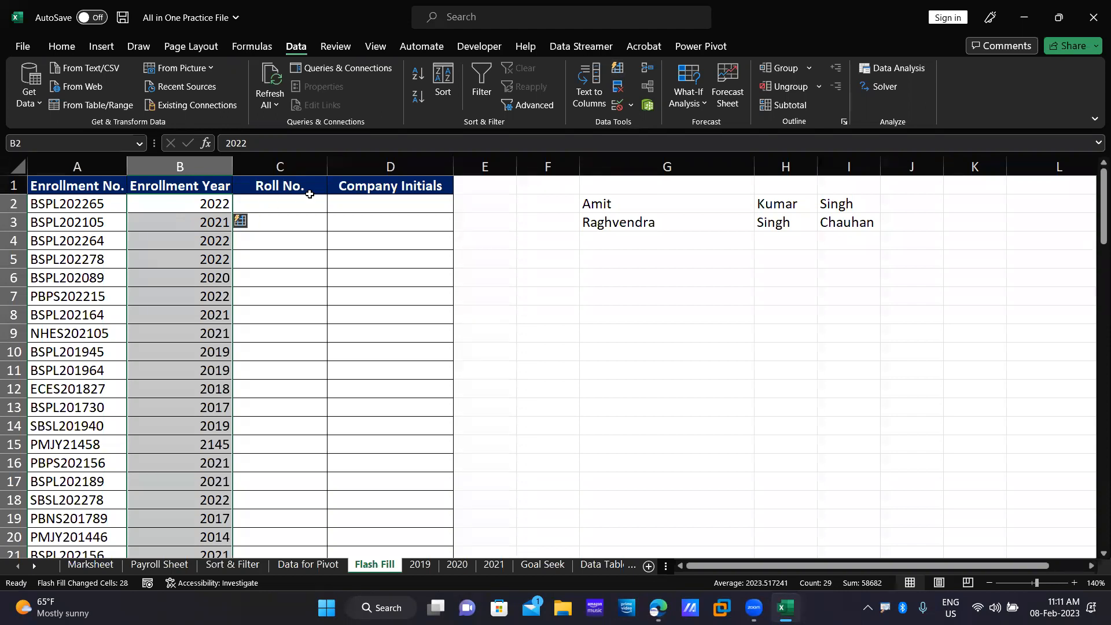
Enter 65 in C2, select C2:C30 and Flash Fill the Roll No. column.
{"action": "left_click", "coordinate": [283, 204]}
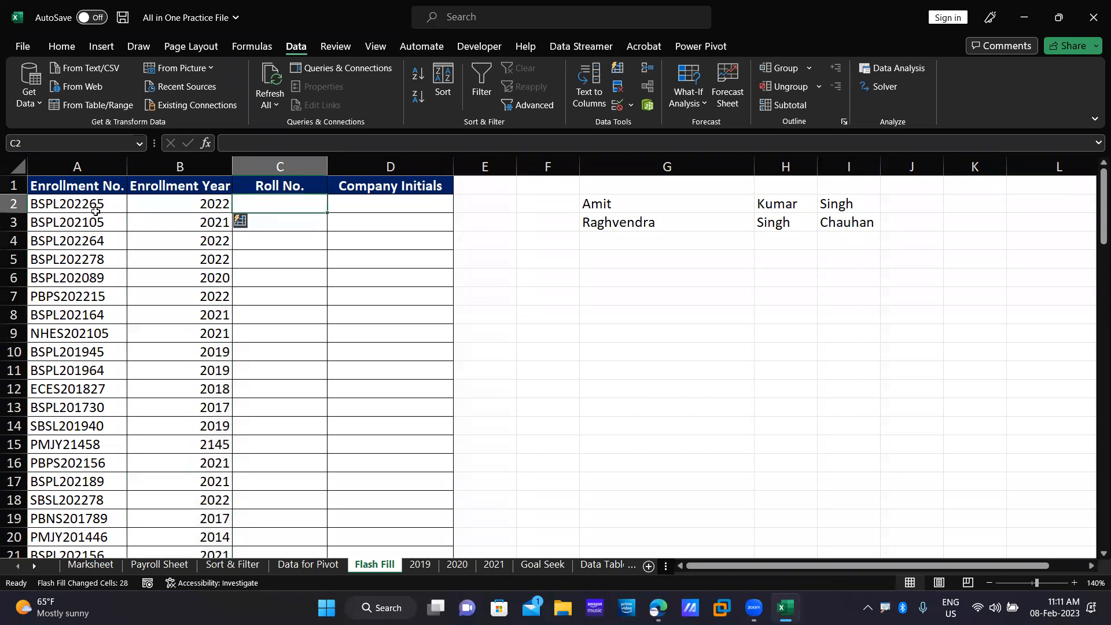
{"action": "type", "text": "65"}
{"action": "key", "text": "Return"}
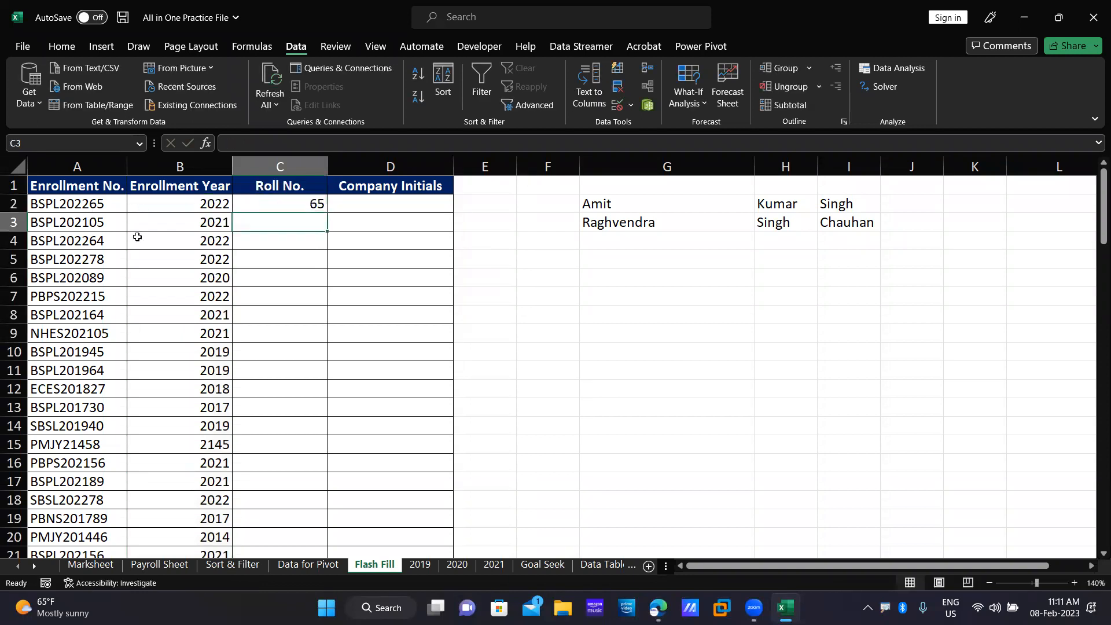
{"action": "left_click_drag", "start_coordinate": [275, 204], "coordinate": [311, 520]}
{"action": "scroll", "coordinate": [302, 332], "scroll_direction": "up", "scroll_amount": 4}
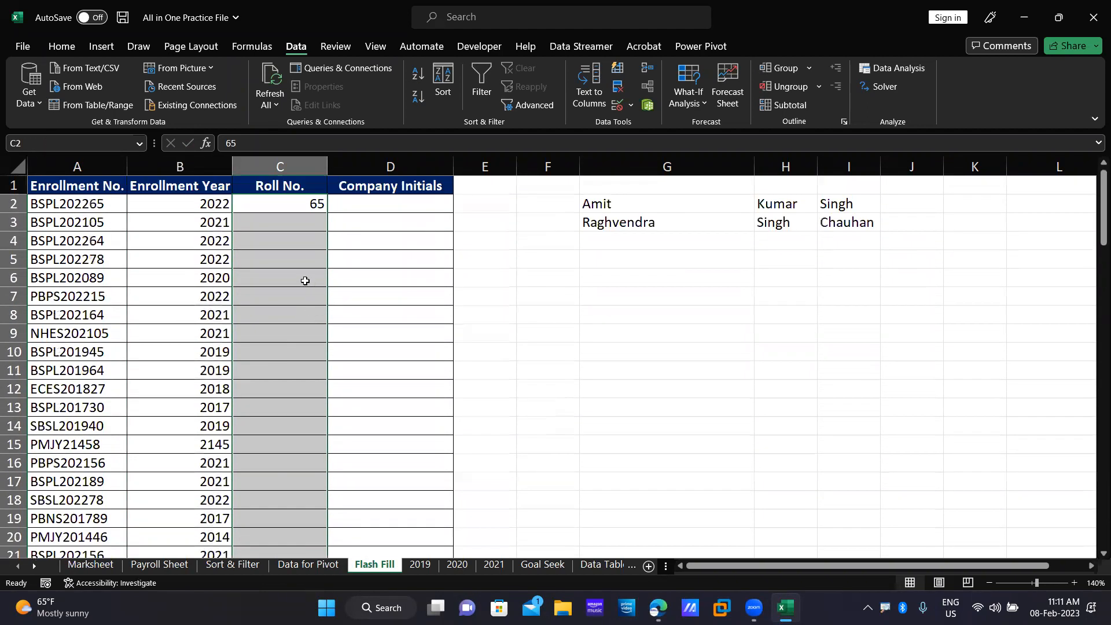
{"action": "left_click", "coordinate": [619, 69]}
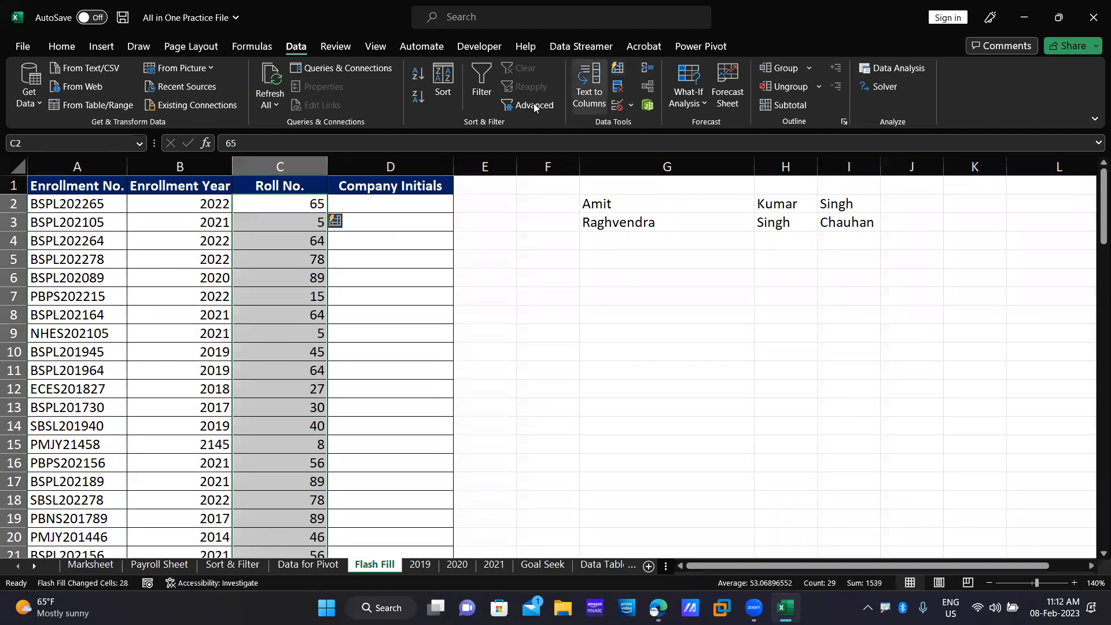
Enter BSPL in D2, select D2:D30 and Flash Fill Company Initials with Ctrl+E.
{"action": "left_click", "coordinate": [394, 205]}
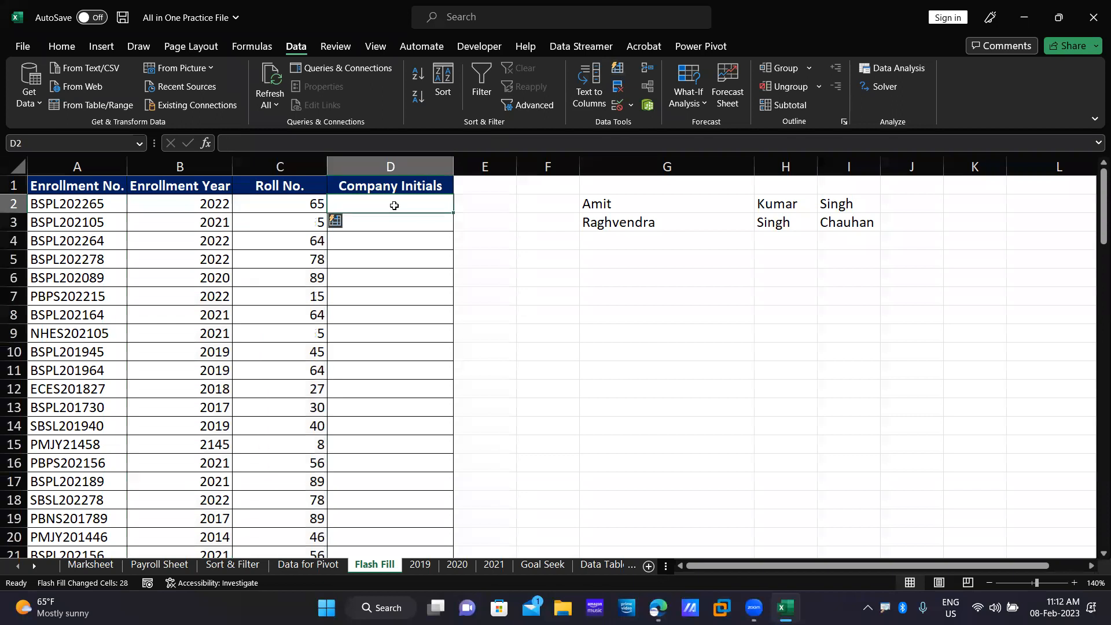
{"action": "type", "text": "BSPL"}
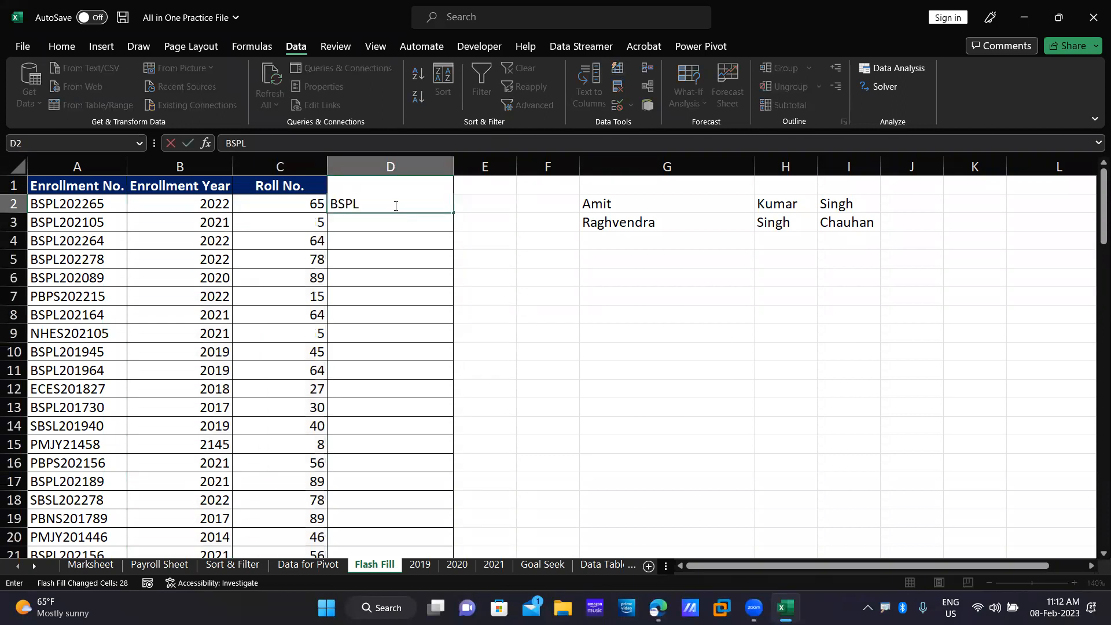
{"action": "key", "text": "Return"}
{"action": "left_click_drag", "start_coordinate": [392, 204], "coordinate": [446, 516]}
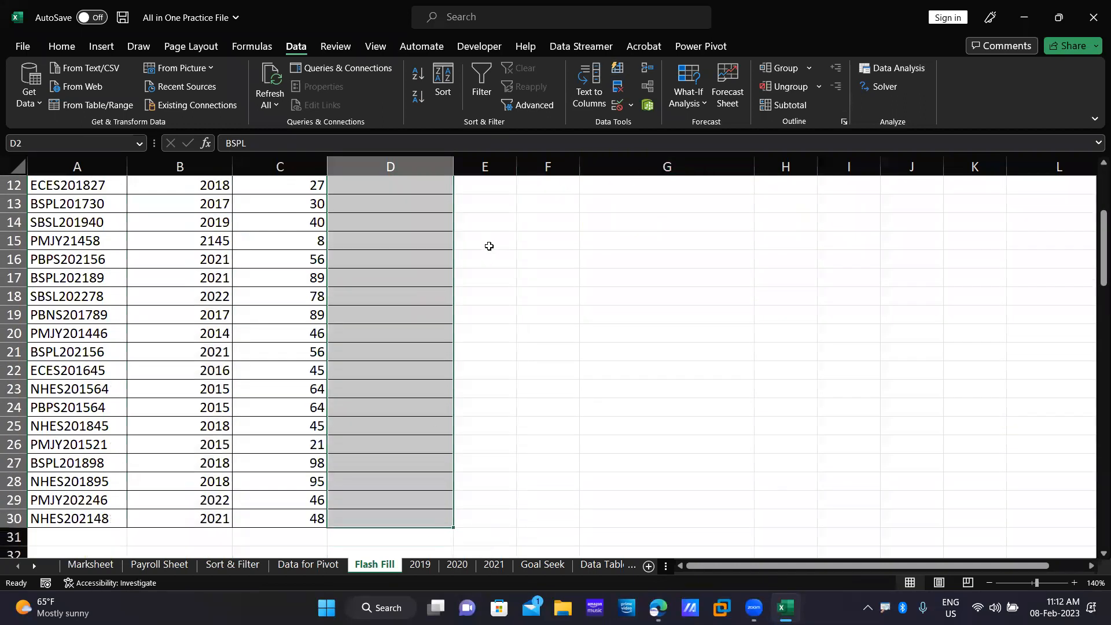
{"action": "key", "text": "ctrl+e"}
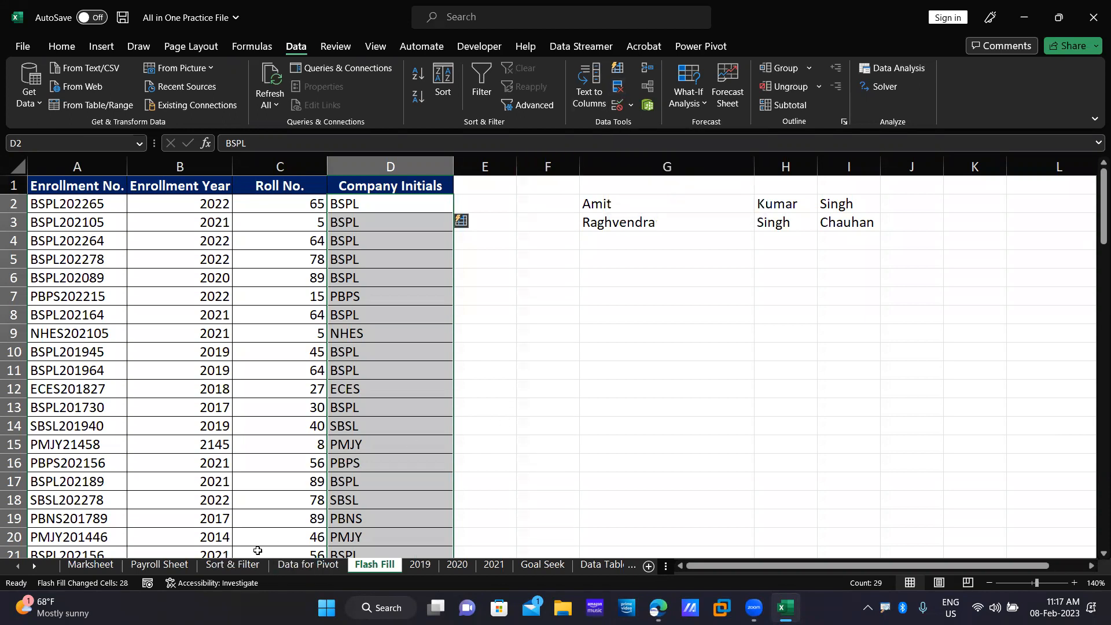
On the Marksheet sheet, copy the student records in rows 14–19.
{"action": "left_click", "coordinate": [184, 568]}
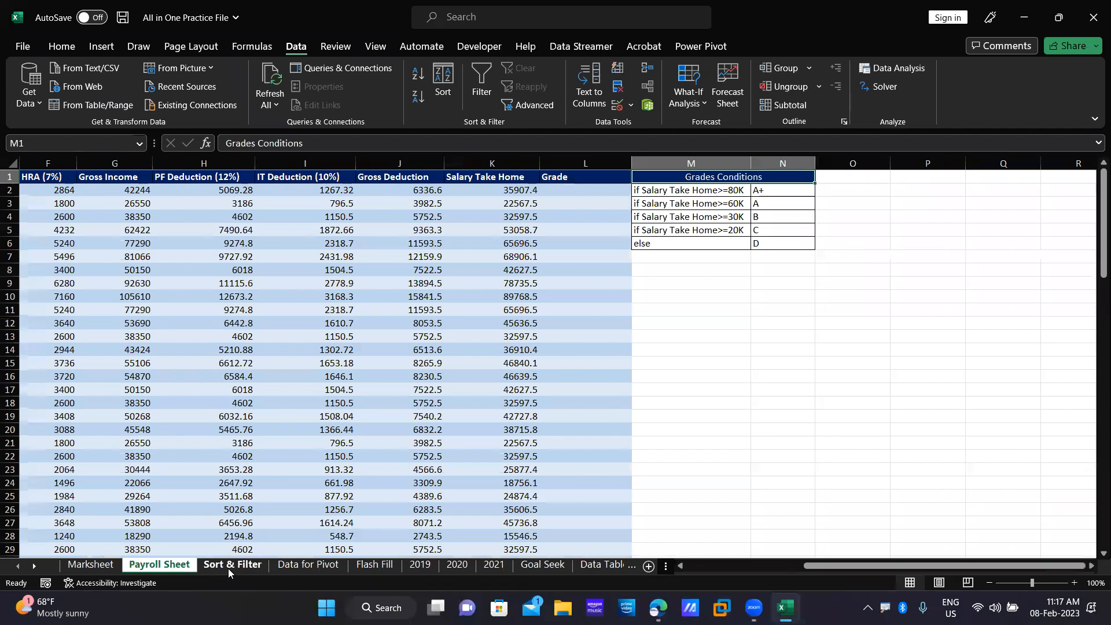
{"action": "left_click", "coordinate": [229, 567]}
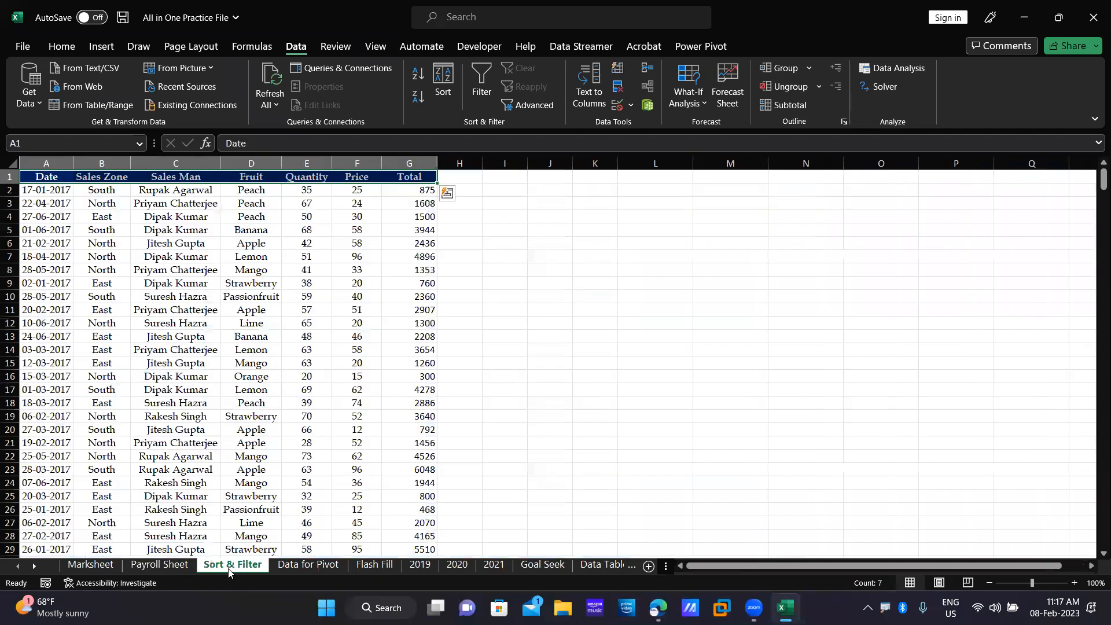
{"action": "left_click", "coordinate": [105, 565]}
{"action": "left_click", "coordinate": [416, 473]}
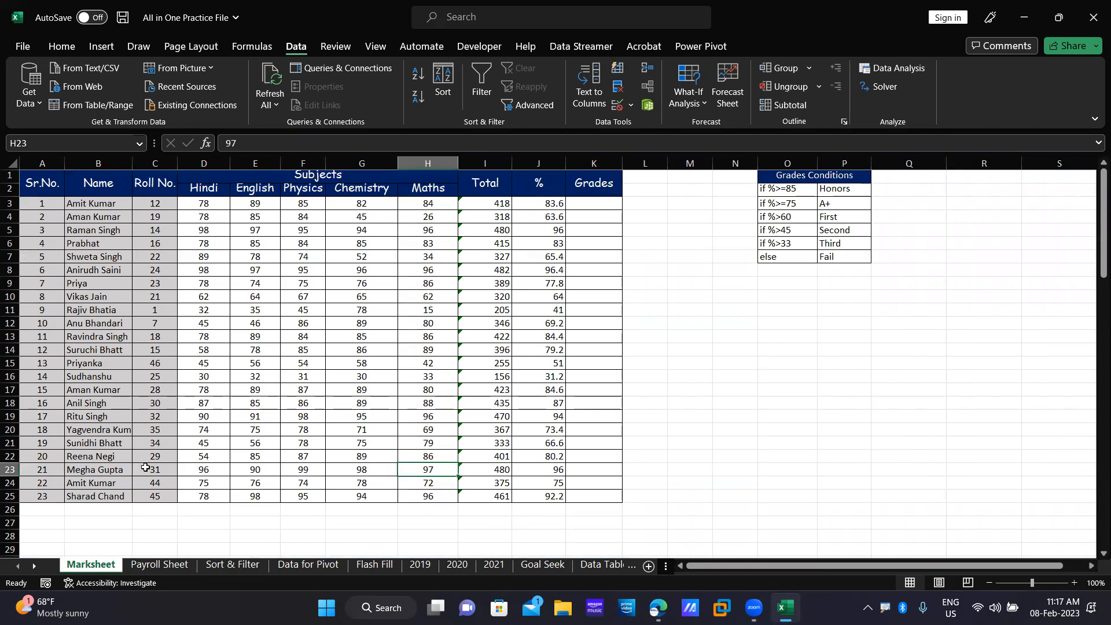
{"action": "left_click", "coordinate": [77, 389]}
{"action": "left_click_drag", "start_coordinate": [46, 350], "coordinate": [554, 417]}
{"action": "key", "text": "ctrl+c"}
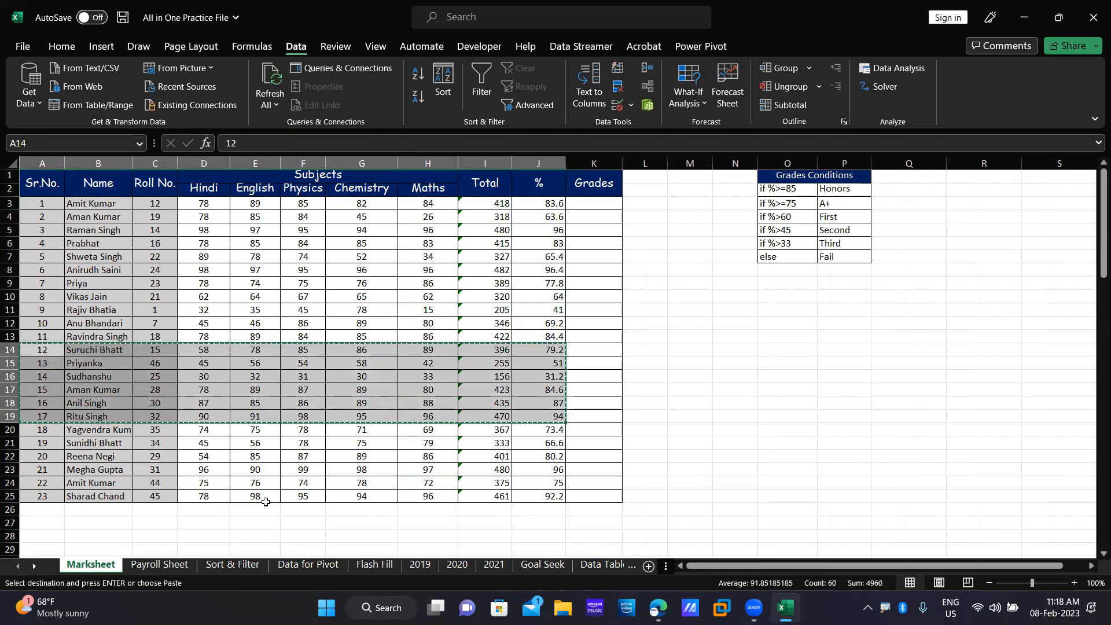
Paste the copied records at A26 into rows 26–31, then select the table.
{"action": "left_click", "coordinate": [32, 515]}
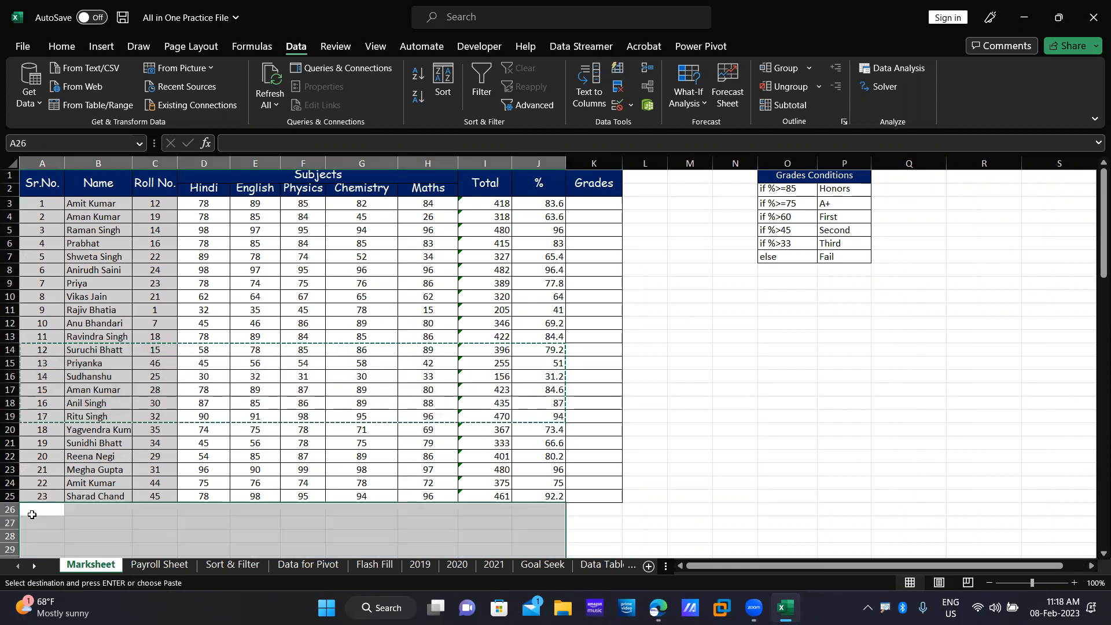
{"action": "key", "text": "ctrl+v"}
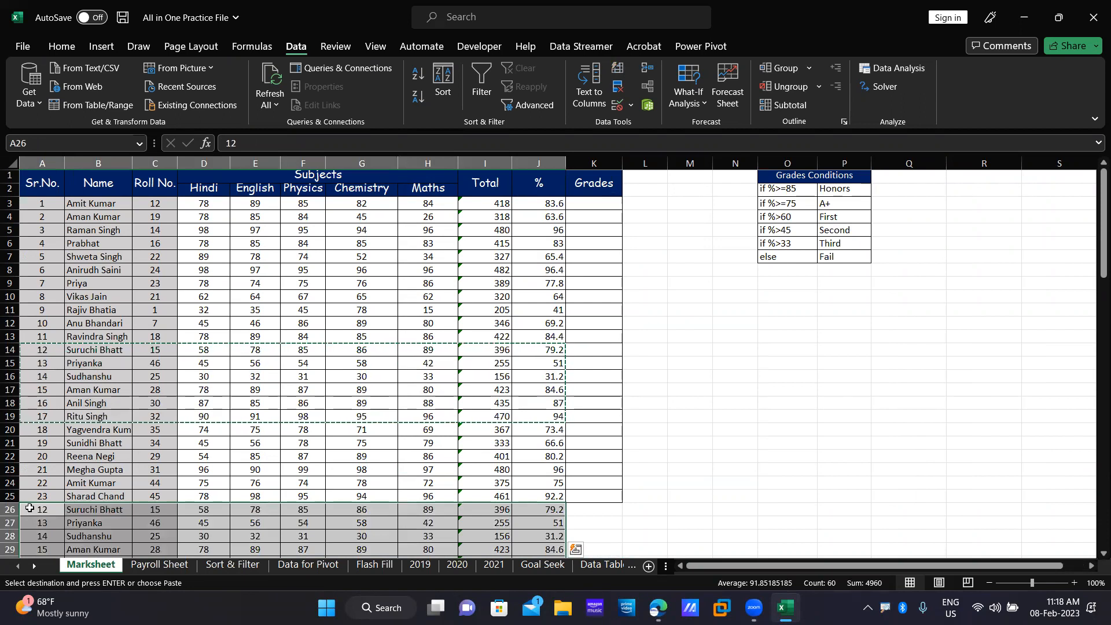
{"action": "left_click", "coordinate": [234, 376]}
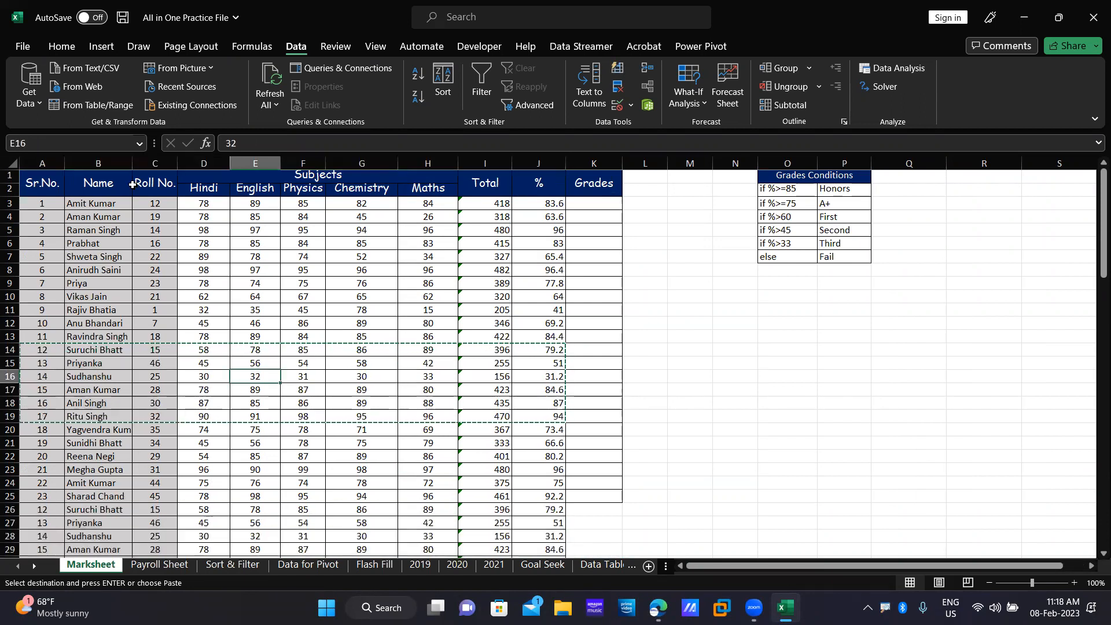
{"action": "left_click_drag", "start_coordinate": [37, 183], "coordinate": [155, 203]}
{"action": "left_click_drag", "start_coordinate": [342, 335], "coordinate": [543, 537]}
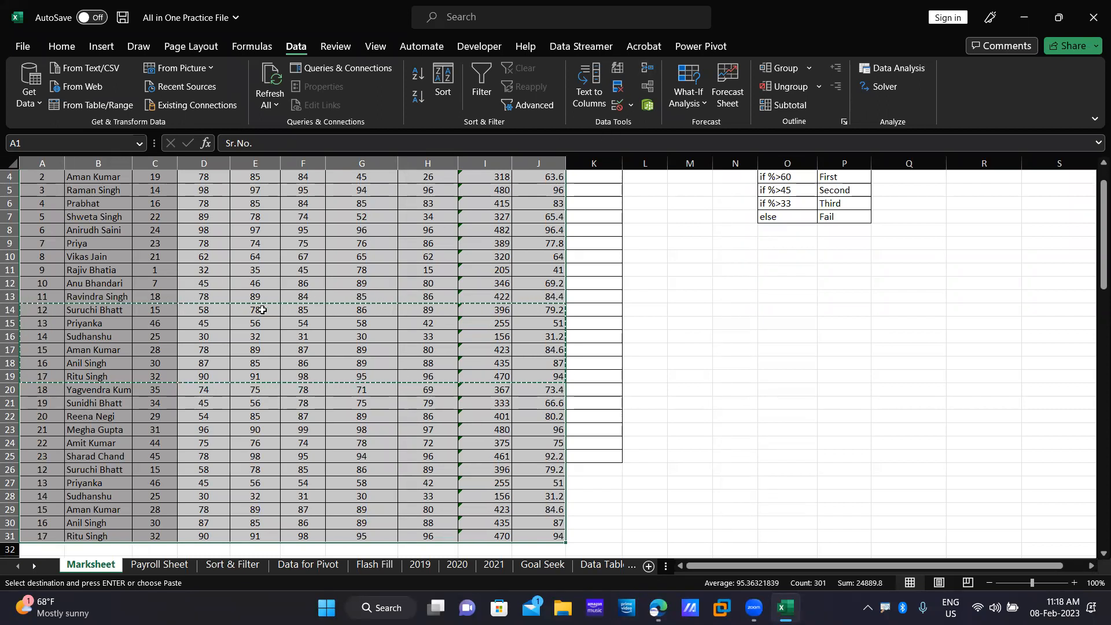
{"action": "left_click", "coordinate": [624, 93]}
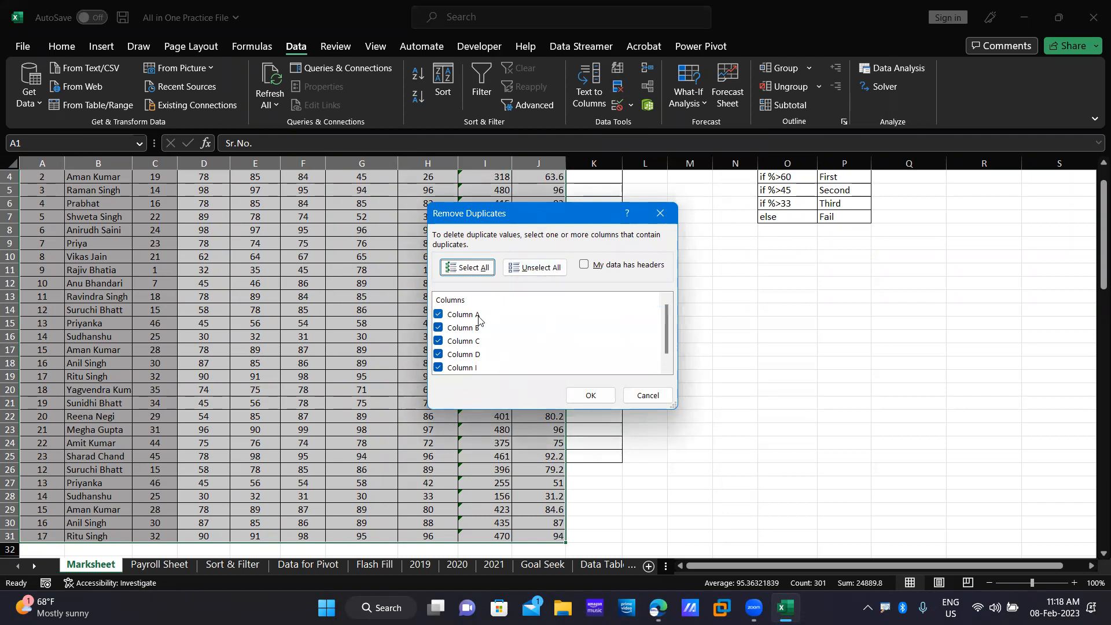
{"action": "left_click", "coordinate": [648, 396]}
{"action": "scroll", "coordinate": [435, 326], "scroll_direction": "up", "scroll_amount": 1}
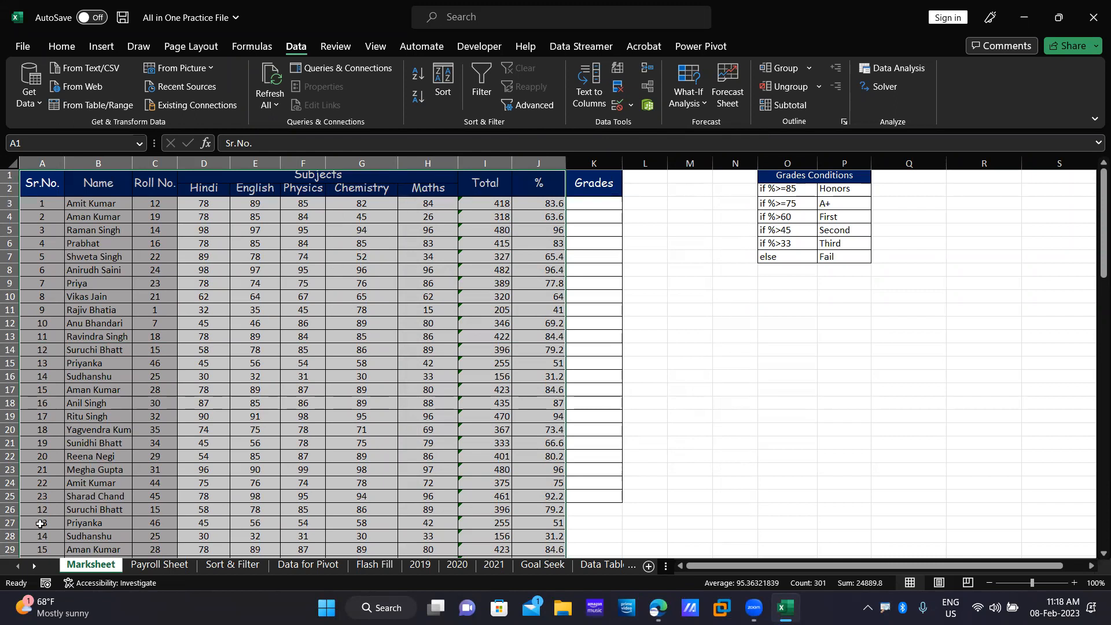
On the Payroll Sheet, select and copy employee rows 17–28.
{"action": "left_click", "coordinate": [155, 565]}
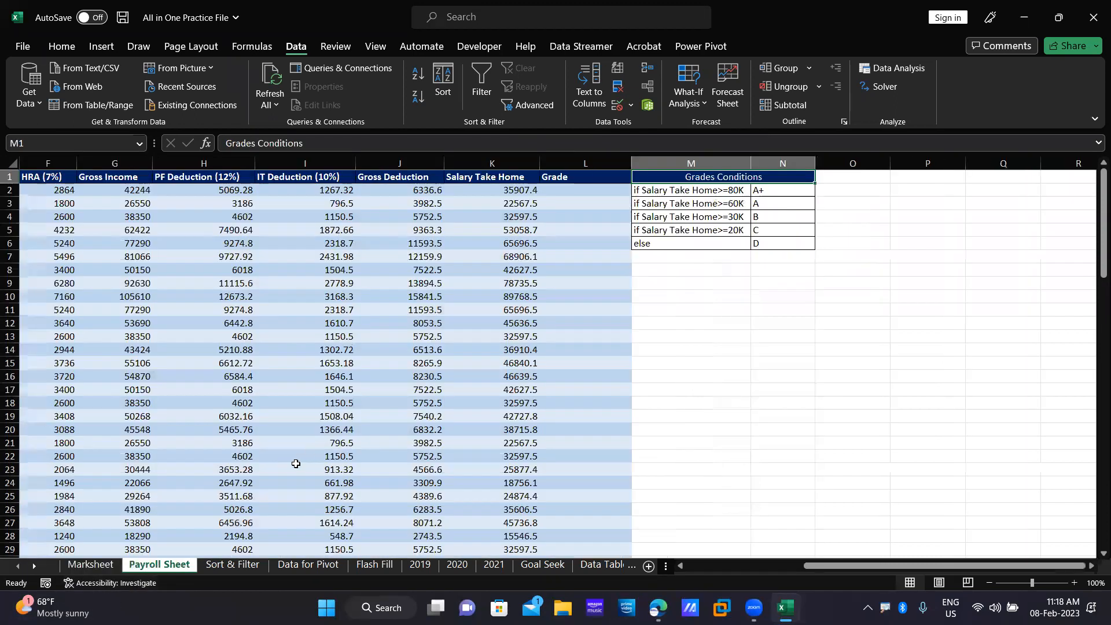
{"action": "scroll", "coordinate": [298, 459], "scroll_direction": "down", "scroll_amount": 3}
{"action": "scroll", "coordinate": [295, 464], "scroll_direction": "up", "scroll_amount": 3}
{"action": "left_click_drag", "start_coordinate": [1052, 562], "coordinate": [932, 564]}
{"action": "left_click_drag", "start_coordinate": [57, 389], "coordinate": [828, 494]}
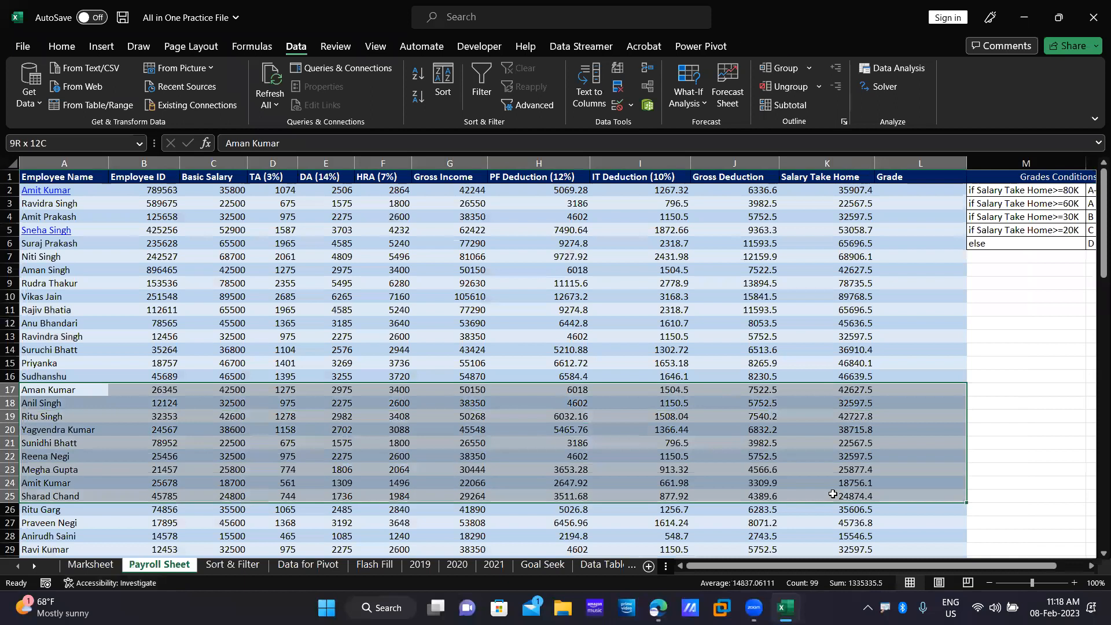
{"action": "key", "text": "ctrl+q"}
{"action": "left_click", "coordinate": [567, 439]}
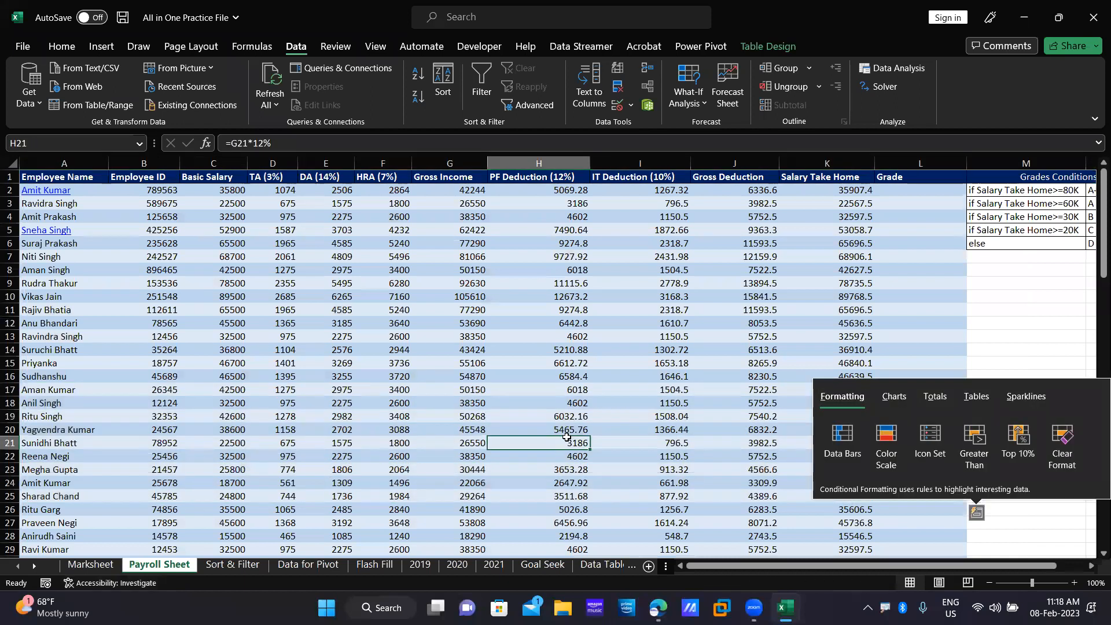
{"action": "left_click_drag", "start_coordinate": [35, 394], "coordinate": [865, 536]}
{"action": "key", "text": "ctrl+c"}
Paste the rows at A36 into rows 36–47, then select the whole payroll table.
{"action": "scroll", "coordinate": [246, 421], "scroll_direction": "down", "scroll_amount": 6}
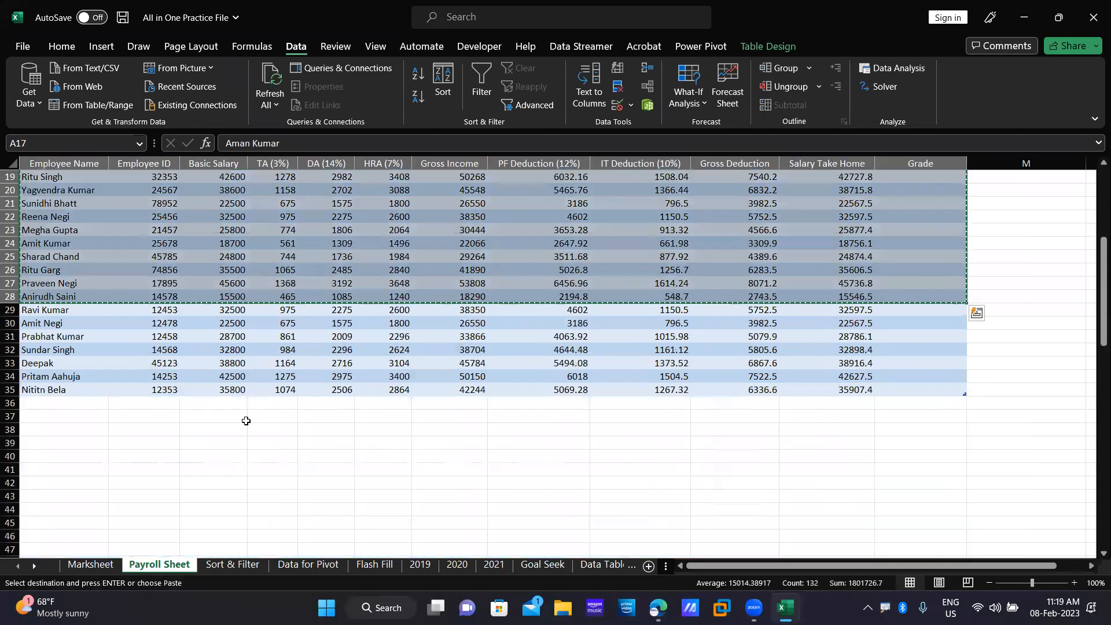
{"action": "left_click", "coordinate": [79, 402]}
{"action": "key", "text": "ctrl+v"}
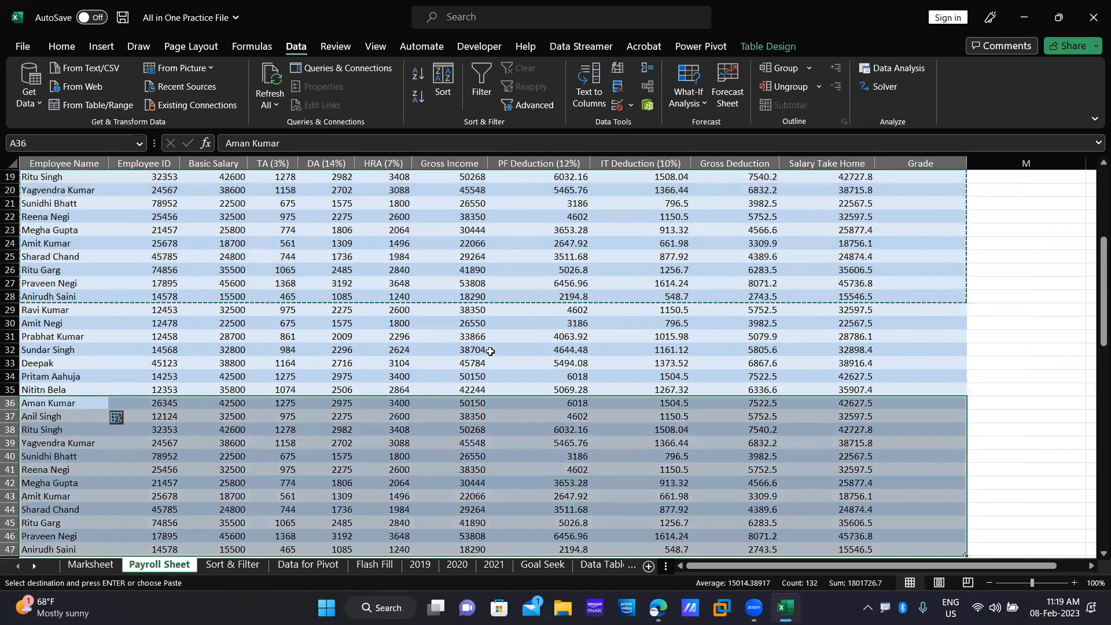
{"action": "scroll", "coordinate": [297, 391], "scroll_direction": "up", "scroll_amount": 6}
{"action": "left_click", "coordinate": [162, 213]}
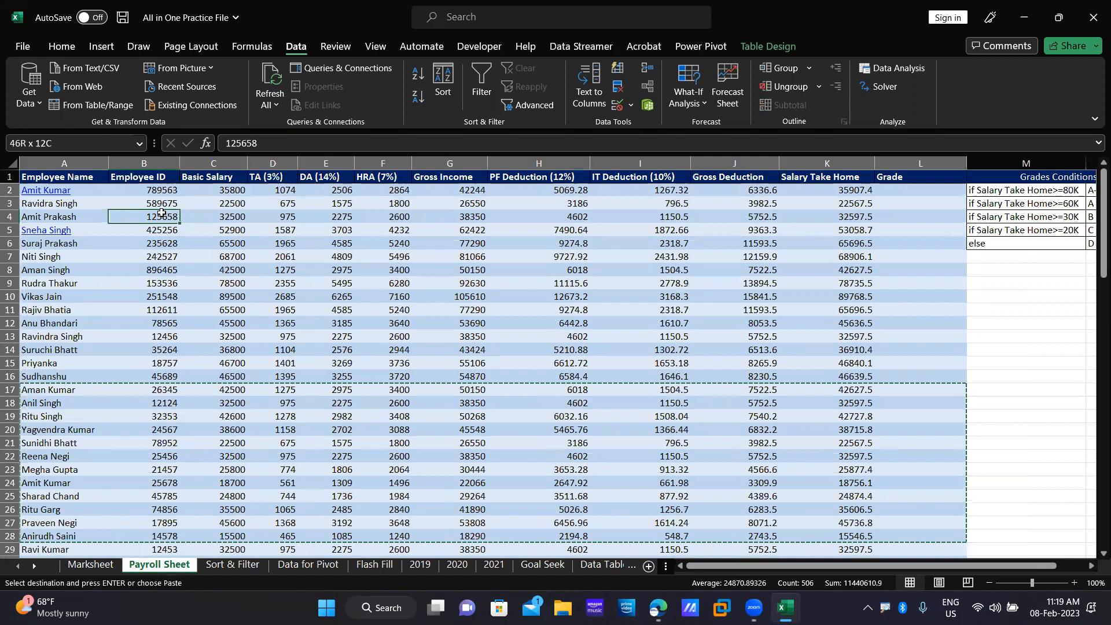
{"action": "key", "text": "ctrl+a"}
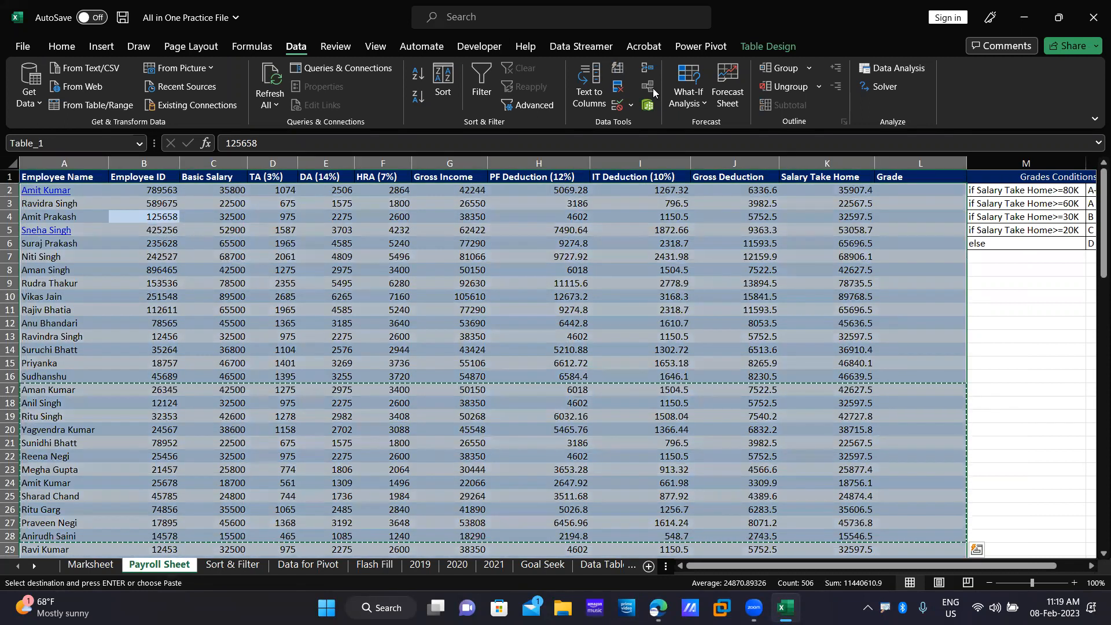
Run Remove Duplicates on the Payroll Sheet table with all columns checked, deleting 12 duplicate rows.
{"action": "left_click", "coordinate": [620, 90]}
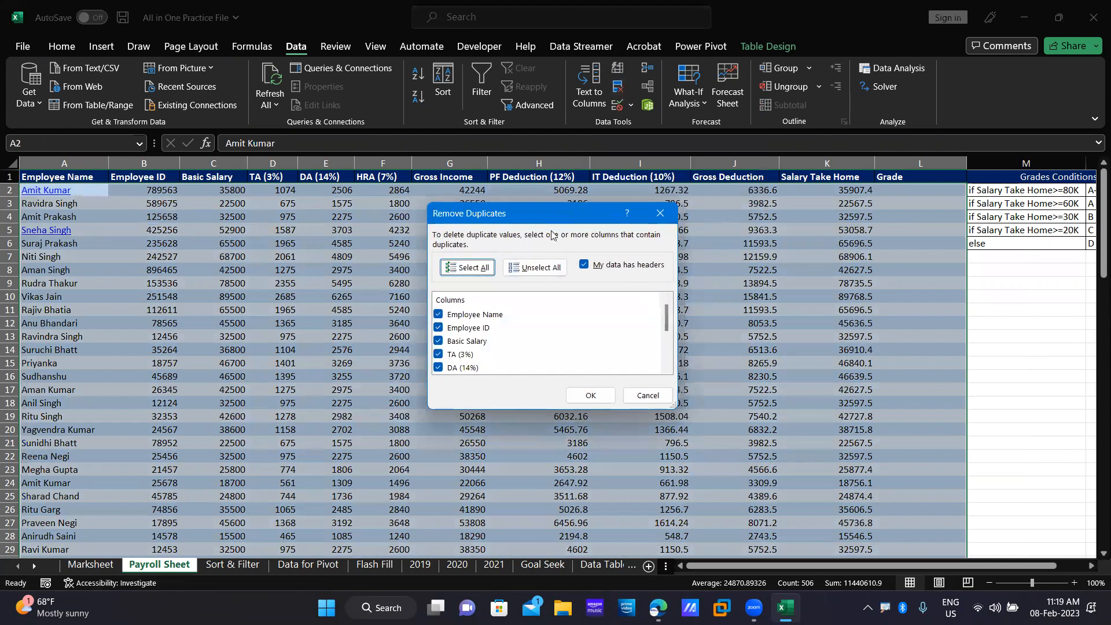
{"action": "scroll", "coordinate": [508, 318], "scroll_direction": "down", "scroll_amount": 3}
{"action": "scroll", "coordinate": [508, 317], "scroll_direction": "up", "scroll_amount": 3}
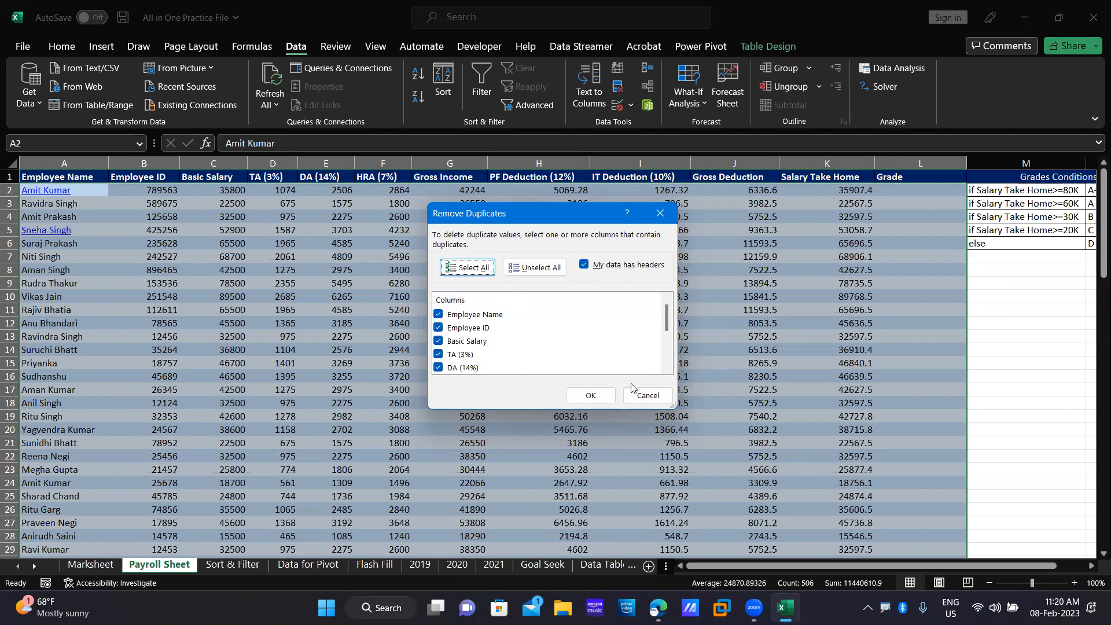
{"action": "left_click", "coordinate": [598, 397]}
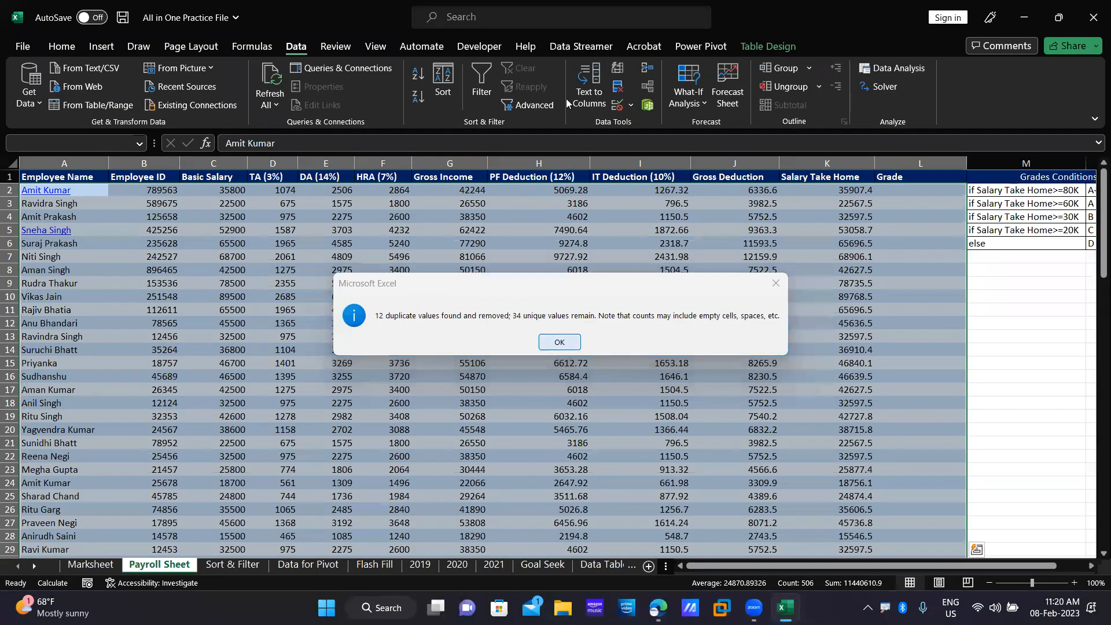
Dismiss the duplicates-removed summary, open and close the Data Validation list unused, and select cell F15.
{"action": "left_click", "coordinate": [609, 371]}
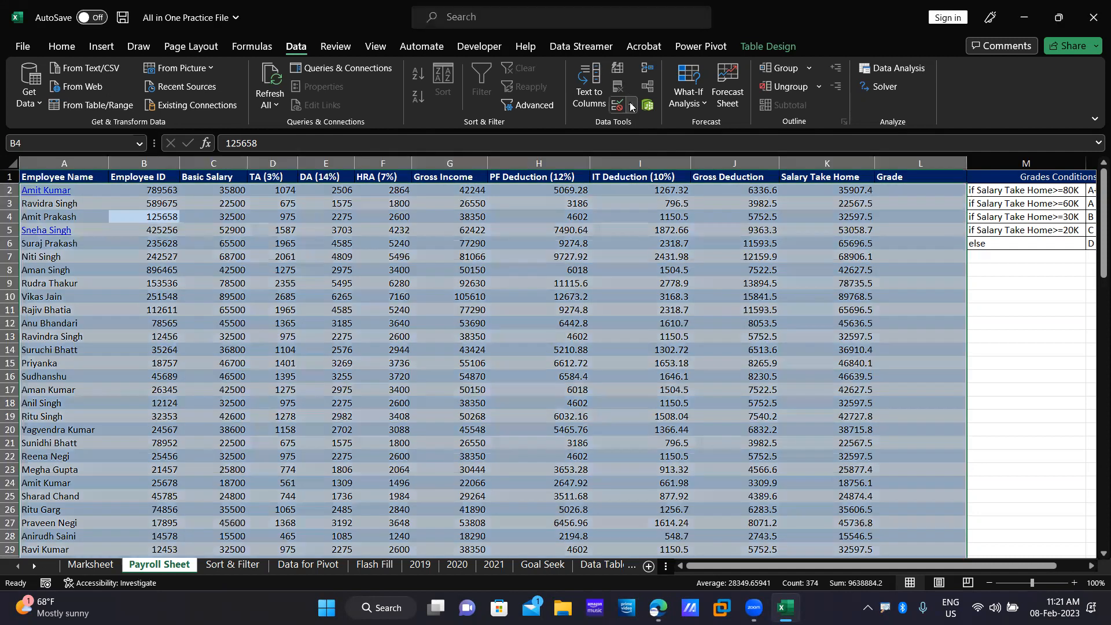
{"action": "left_click", "coordinate": [631, 106]}
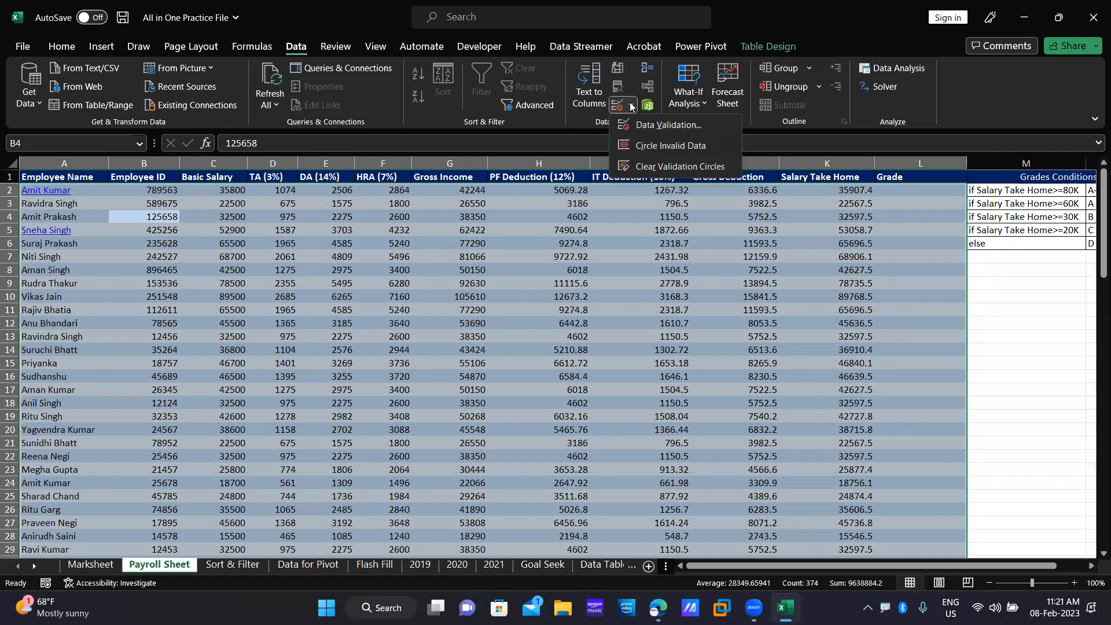
{"action": "left_click", "coordinate": [630, 102]}
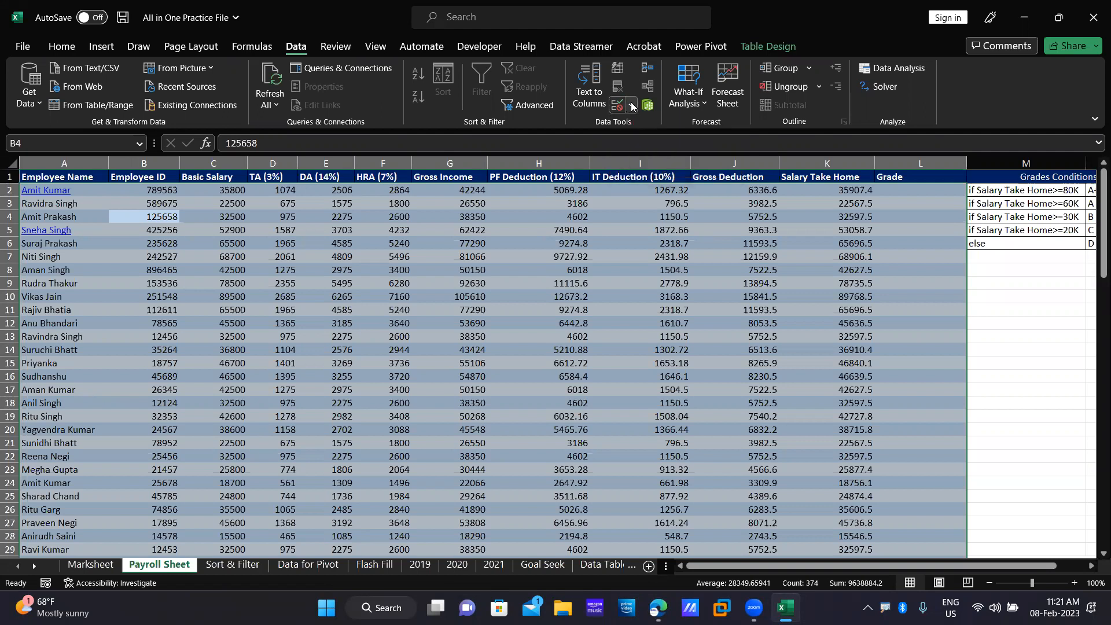
{"action": "left_click", "coordinate": [402, 366]}
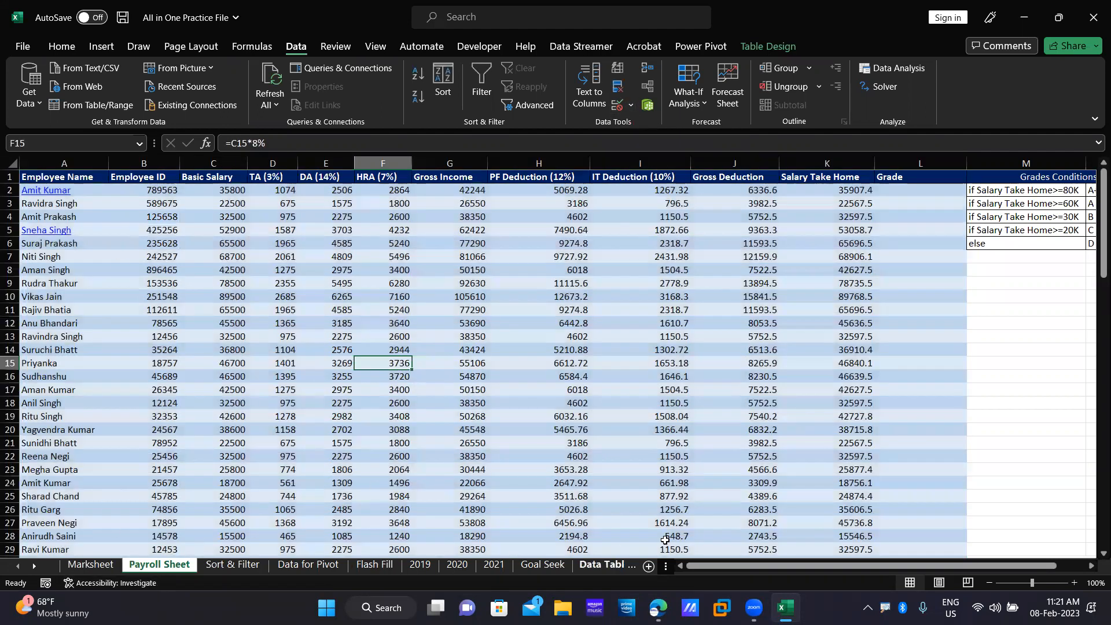
Add a new blank sheet, widen column A and enter the header Name in A1.
{"action": "left_click", "coordinate": [649, 566]}
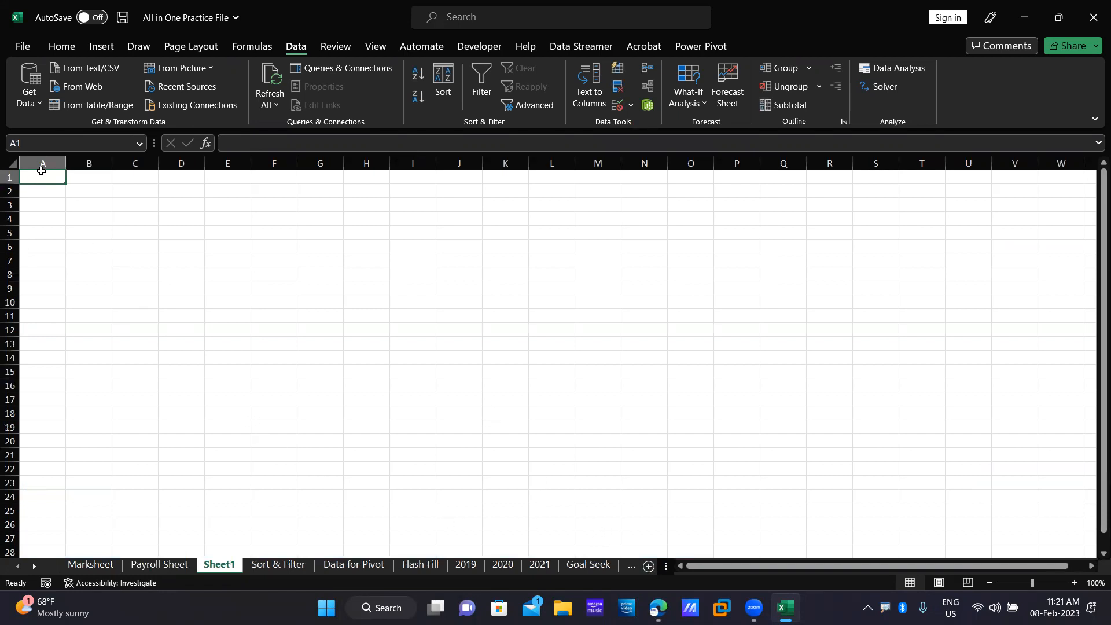
{"action": "left_click_drag", "start_coordinate": [65, 165], "coordinate": [196, 166]}
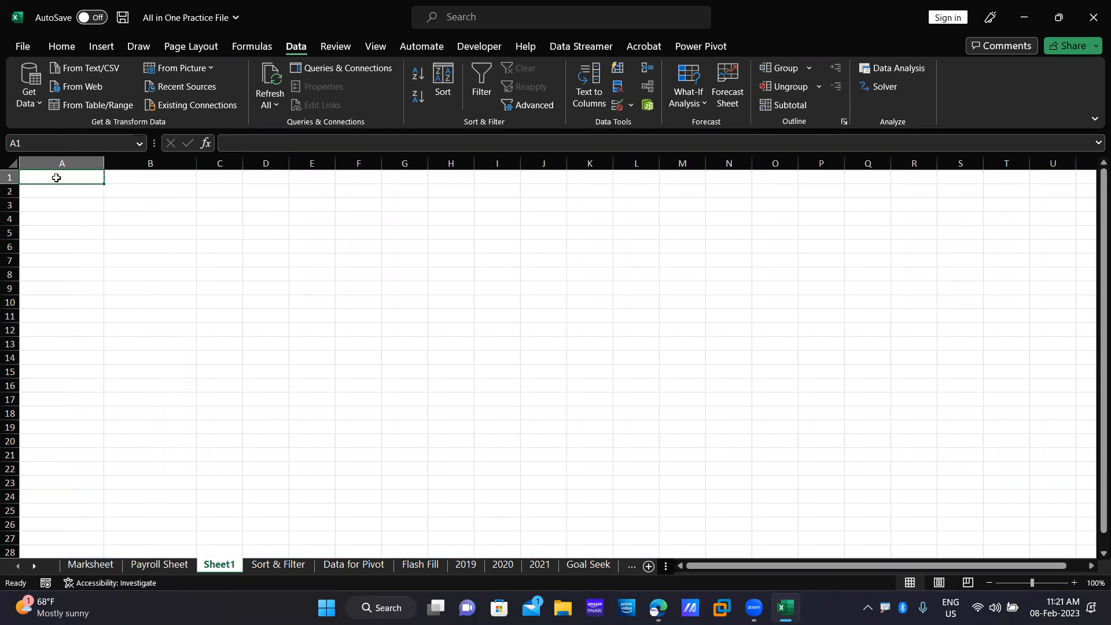
{"action": "type", "text": "Name"}
{"action": "key", "text": "Tab"}
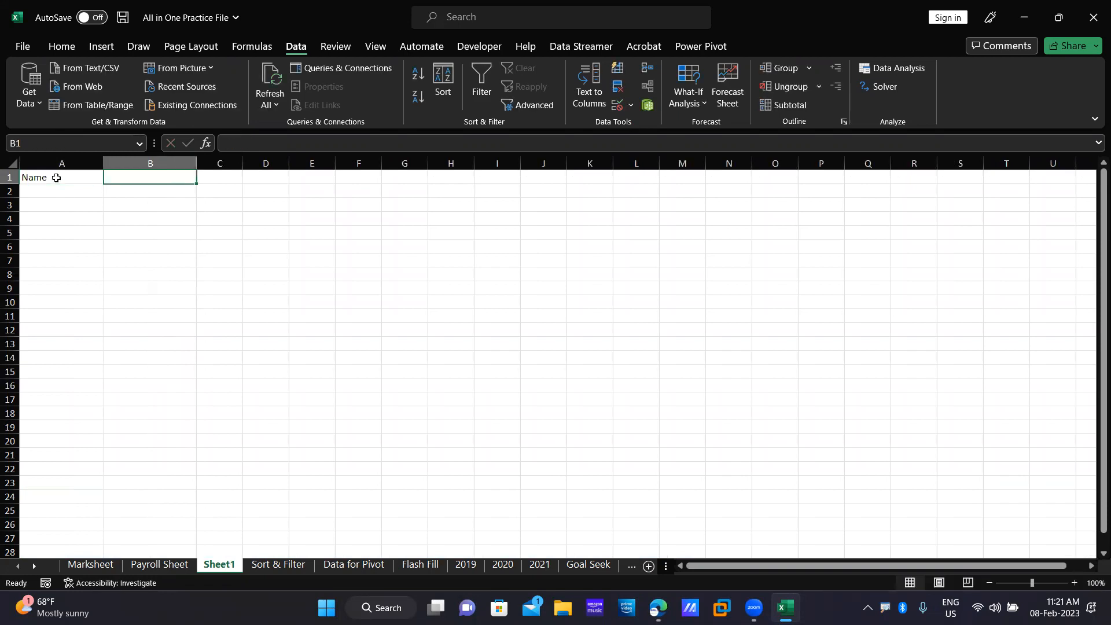
Enter the headers Mobile Number, Aadhar No. and PAN Number across B1:D1.
{"action": "type", "text": "Moh"}
{"action": "key", "text": "BackSpace"}
{"action": "key", "text": "BackSpace"}
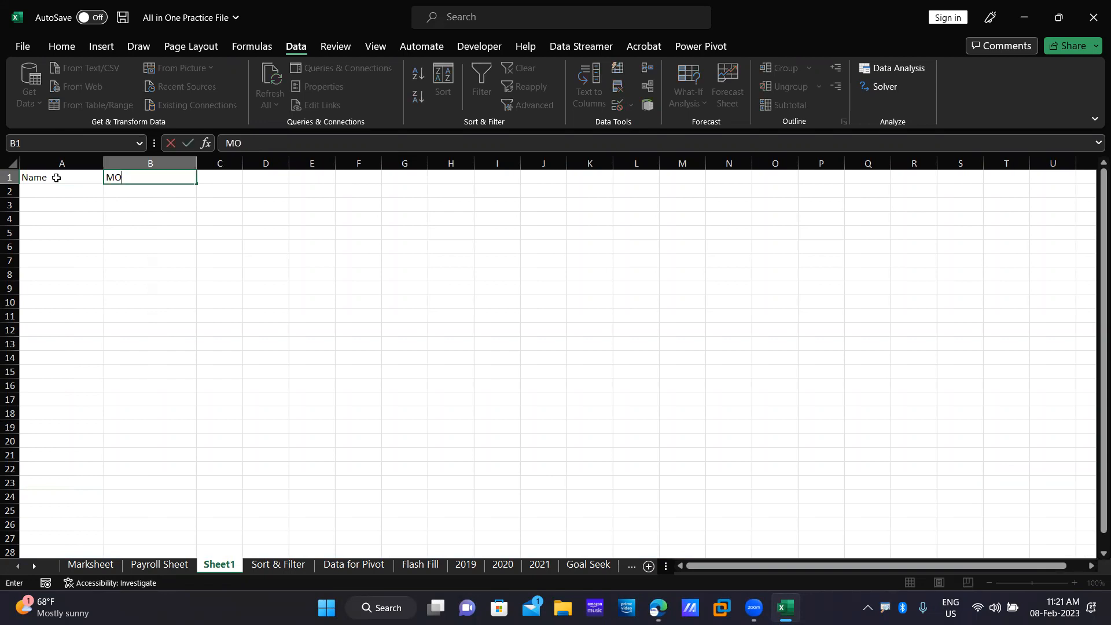
{"action": "type", "text": "obile No."}
{"action": "key", "text": "BackSpace"}
{"action": "key", "text": "BackSpace"}
{"action": "type", "text": "umber"}
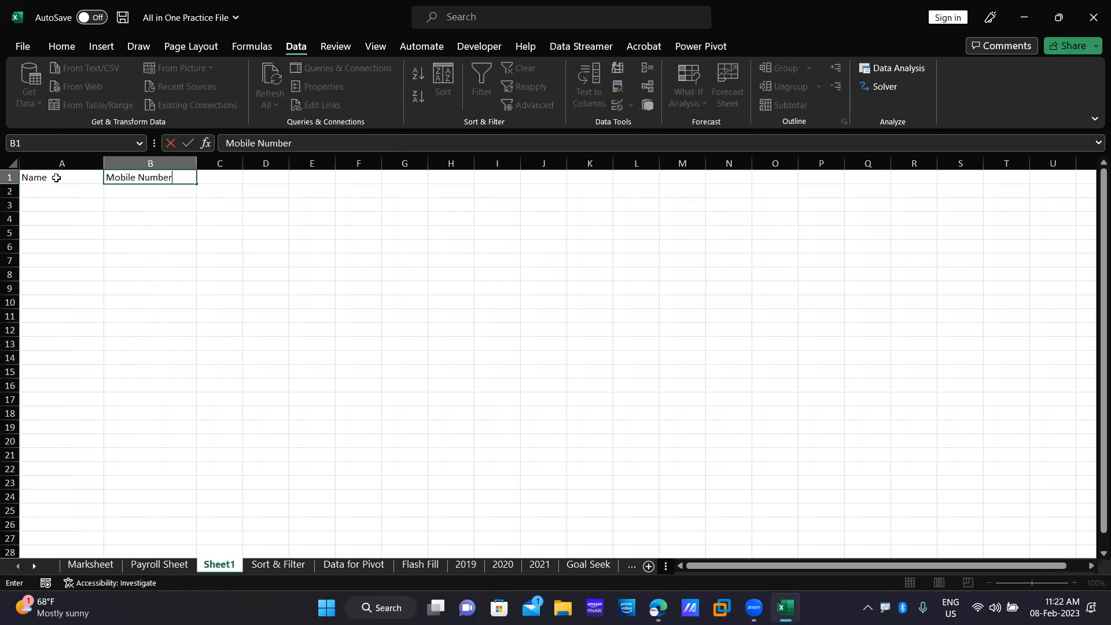
{"action": "key", "text": "Tab"}
{"action": "type", "text": "Aad"}
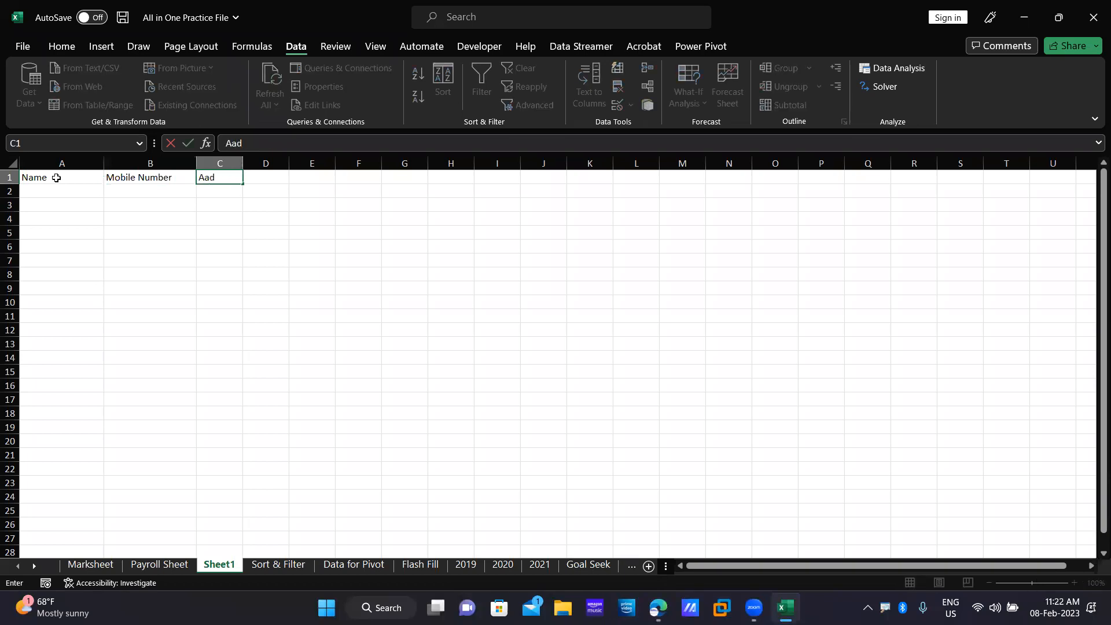
{"action": "type", "text": "har No."}
{"action": "key", "text": "Tab"}
{"action": "type", "text": "PAN Number"}
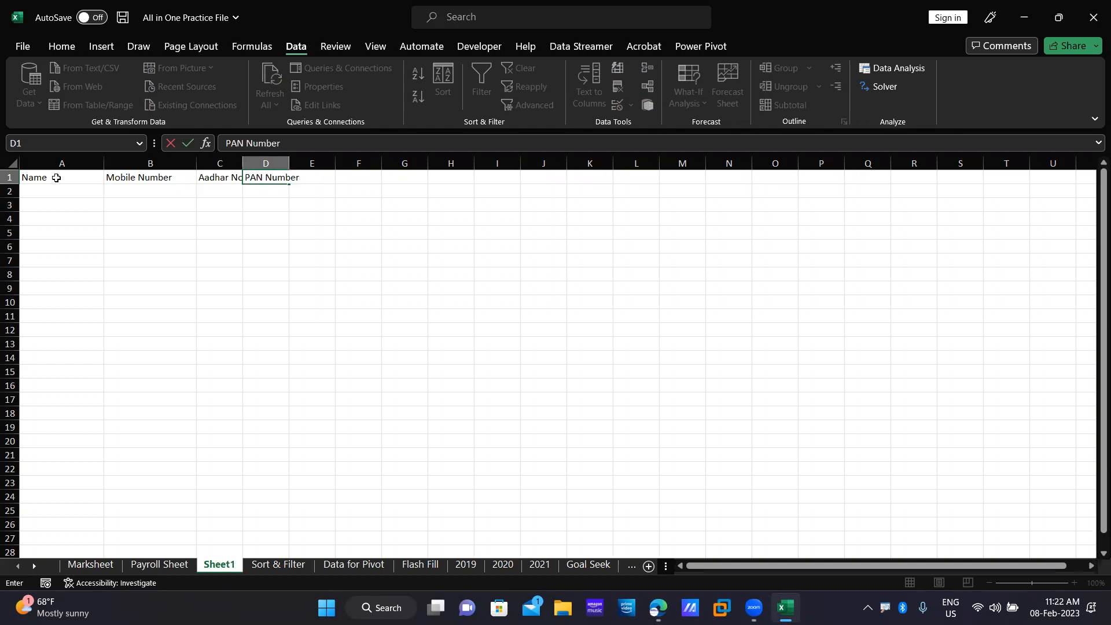
{"action": "key", "text": "Return"}
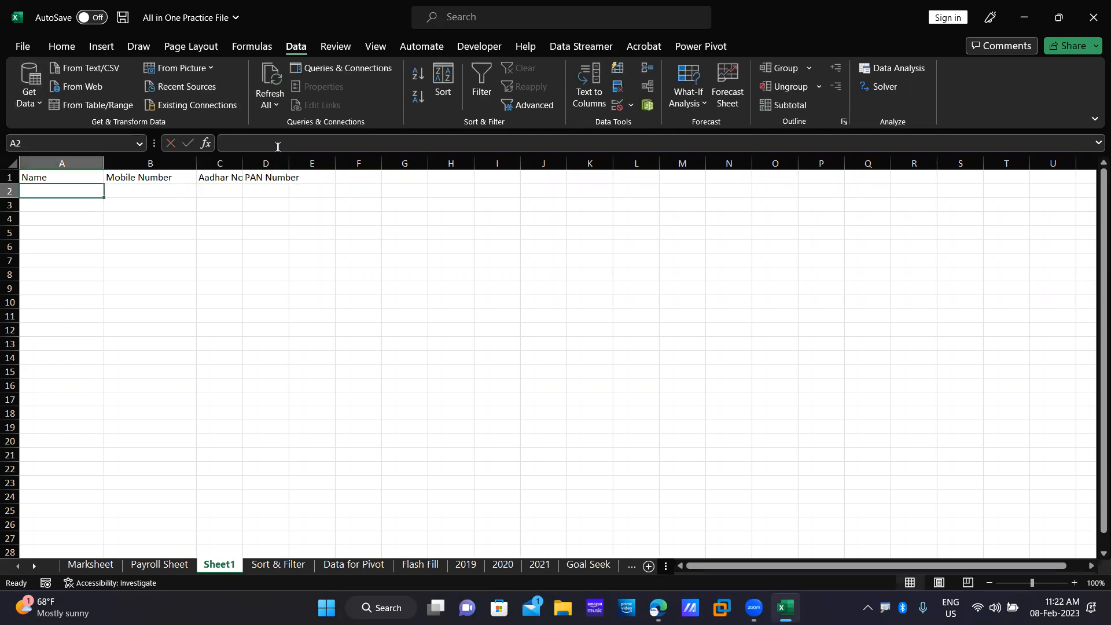
Widen column C to fit Aadhar No. and make the headers A1:D1 bold.
{"action": "left_click_drag", "start_coordinate": [243, 160], "coordinate": [310, 160]}
{"action": "left_click_drag", "start_coordinate": [45, 176], "coordinate": [269, 173]}
{"action": "key", "text": "ctrl+b"}
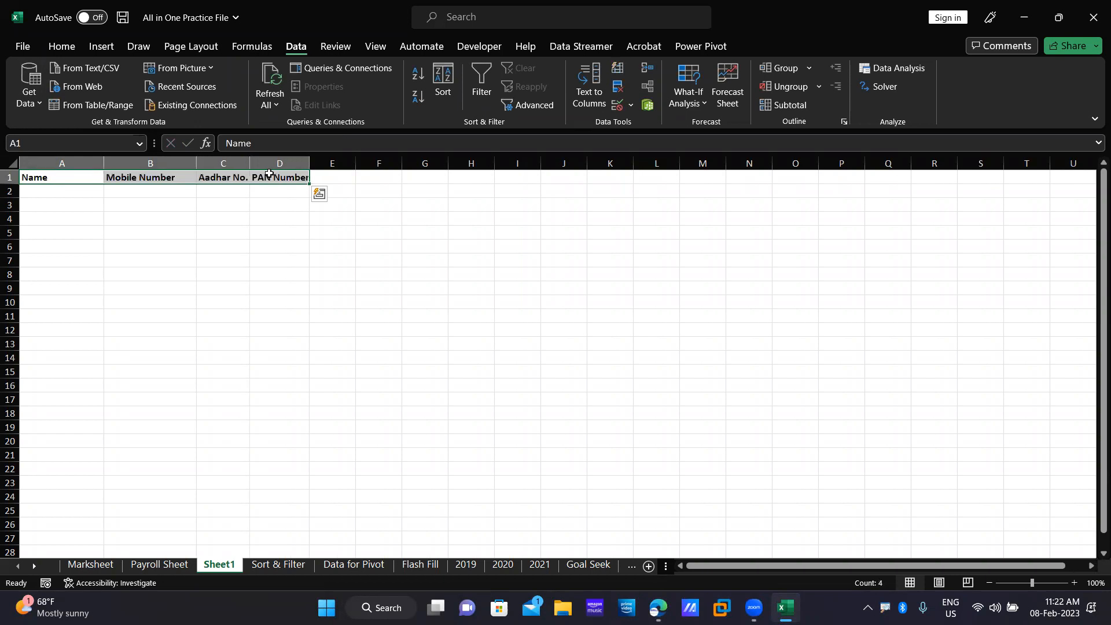
Apply All Borders to the range A1:D13.
{"action": "left_click_drag", "start_coordinate": [62, 177], "coordinate": [288, 345]}
{"action": "left_click", "coordinate": [69, 48]}
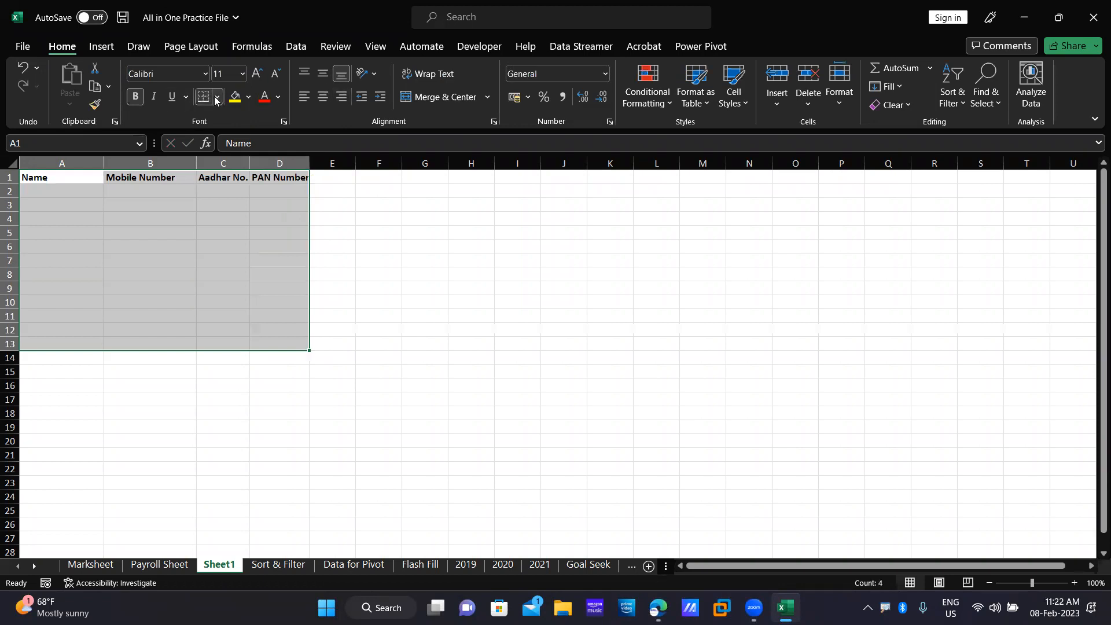
{"action": "left_click", "coordinate": [217, 98]}
{"action": "left_click", "coordinate": [238, 242]}
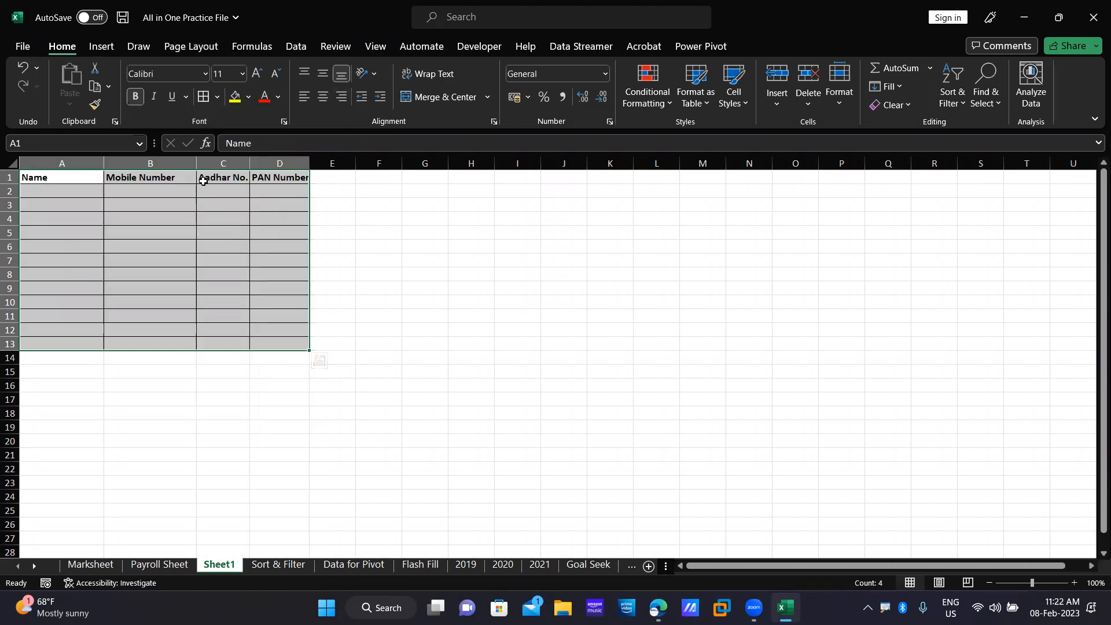
Centre the header text in A1:D1 and zoom the worksheet to 140%.
{"action": "left_click_drag", "start_coordinate": [54, 174], "coordinate": [283, 175]}
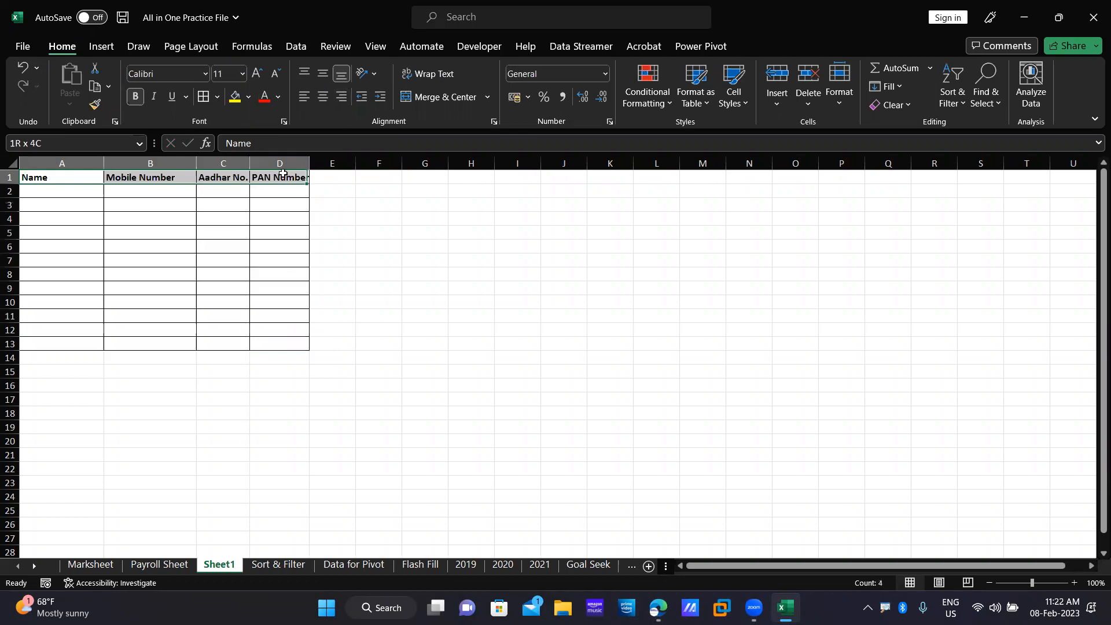
{"action": "left_click", "coordinate": [323, 96]}
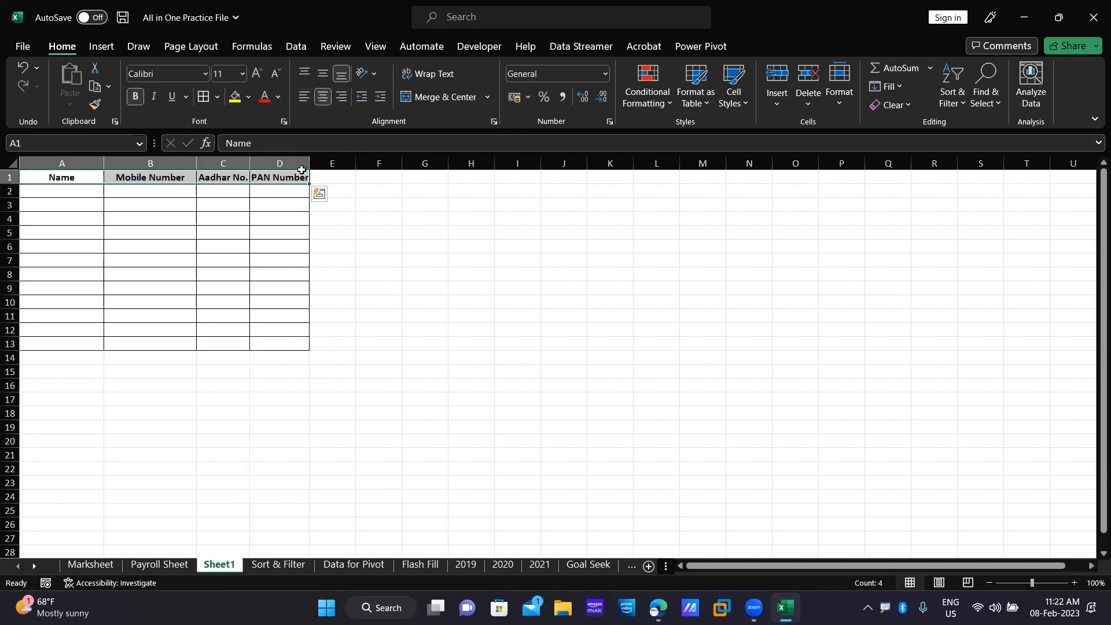
{"action": "left_click", "coordinate": [1074, 583]}
{"action": "left_click", "coordinate": [1075, 583]}
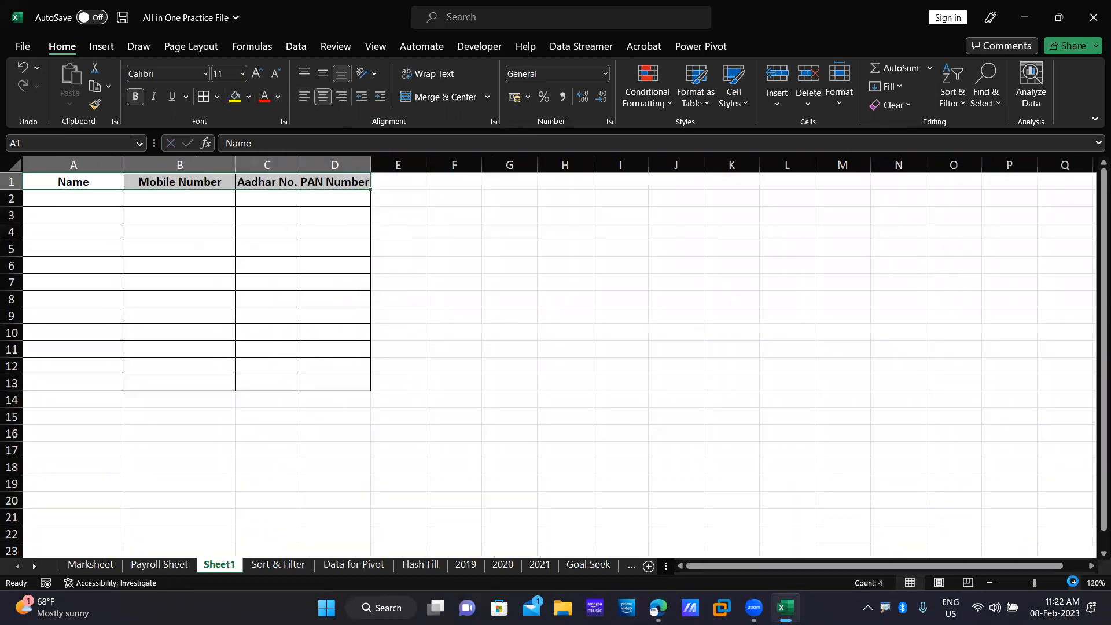
{"action": "left_click", "coordinate": [1075, 583]}
{"action": "left_click", "coordinate": [1074, 583]}
{"action": "left_click", "coordinate": [165, 231]}
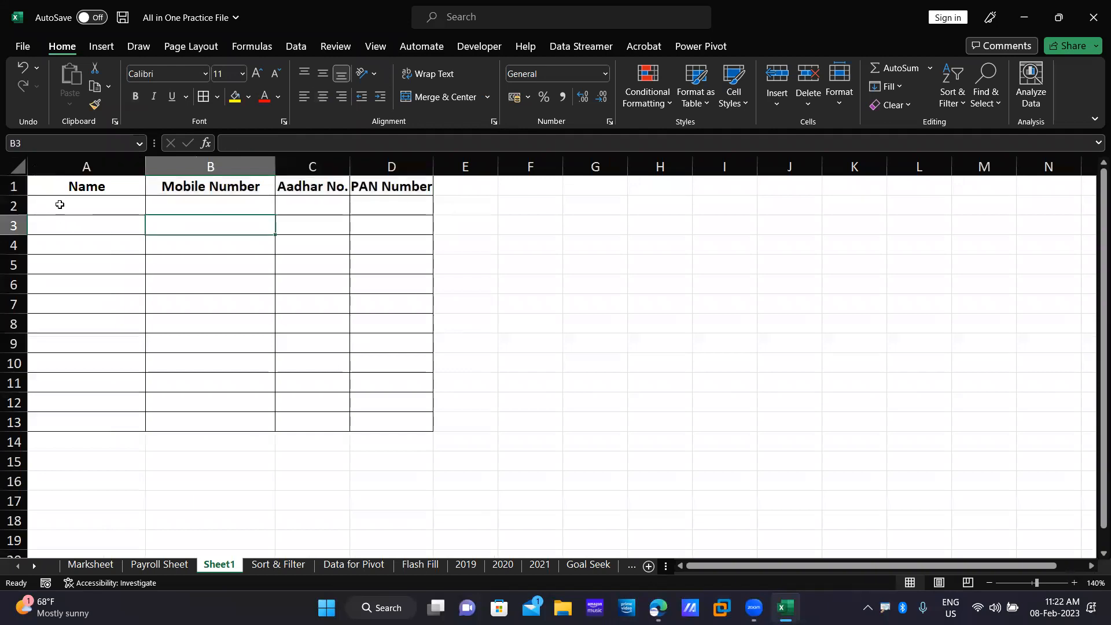
Enter the first two sample full names into cells A2 and A3.
{"action": "left_click", "coordinate": [106, 210]}
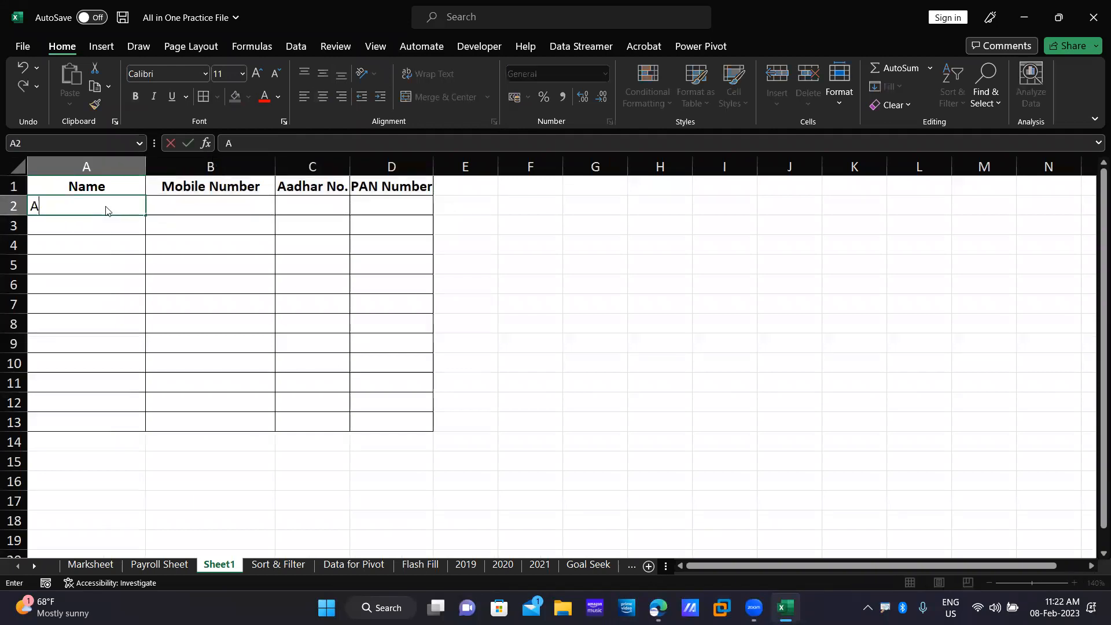
{"action": "key", "text": "Return"}
{"action": "type", "text": "R"}
{"action": "type", "text": "Singh"}
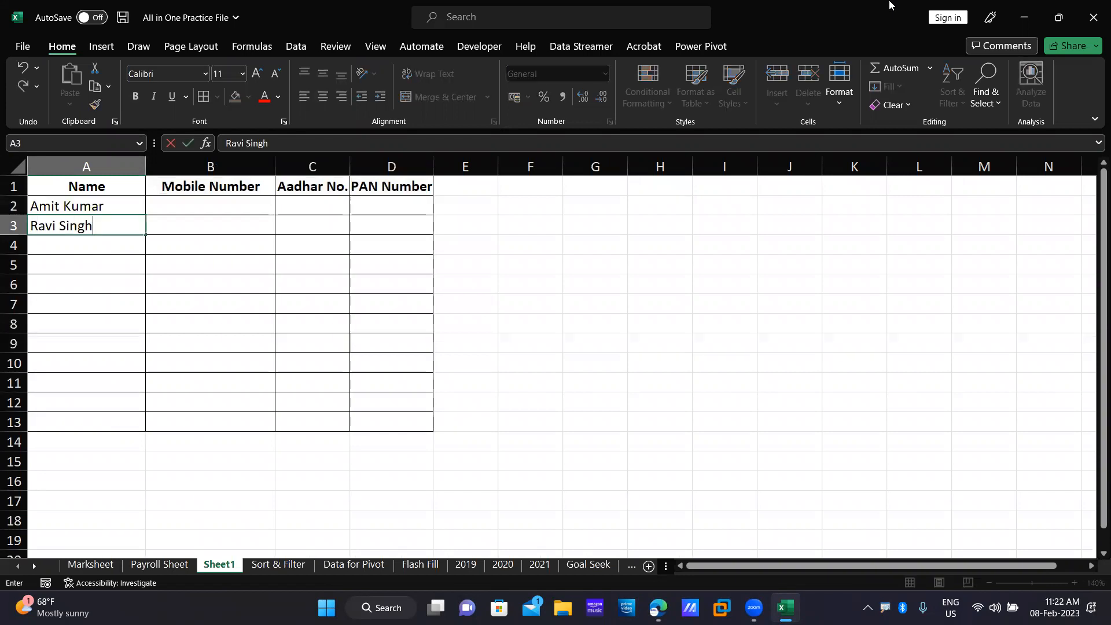
{"action": "key", "text": "Return"}
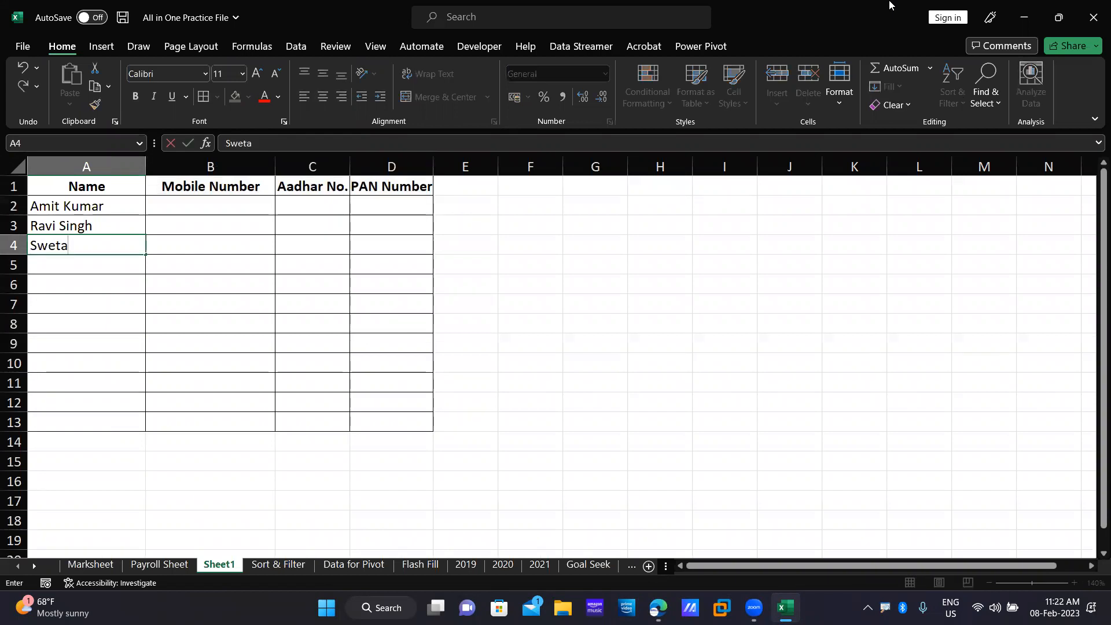
Enter two more sample full names into cells A4 and A5.
{"action": "key", "text": "Return"}
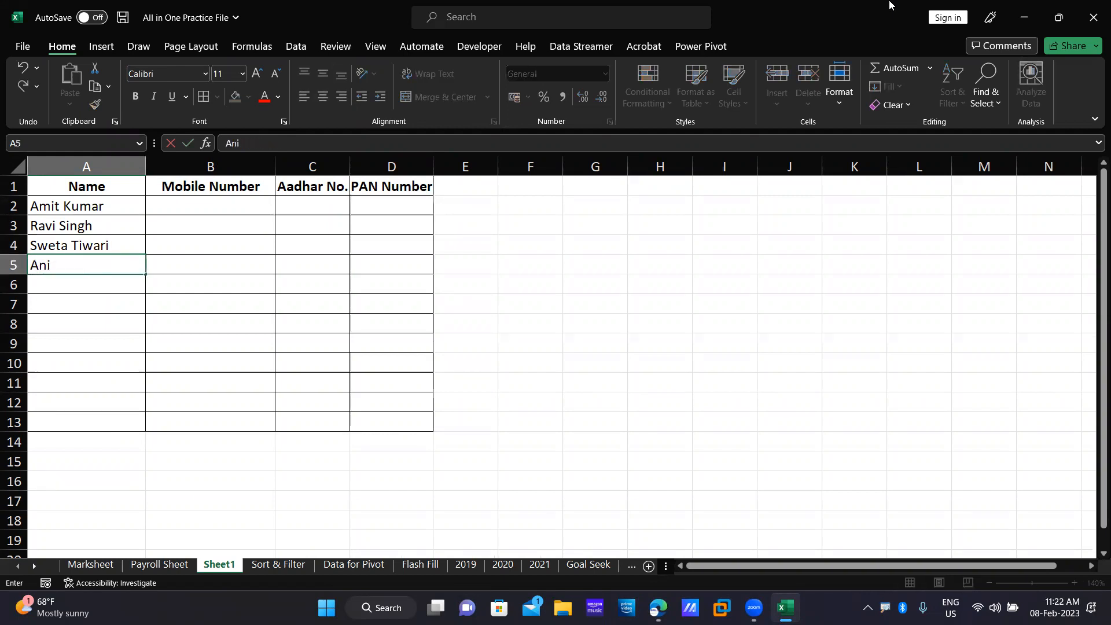
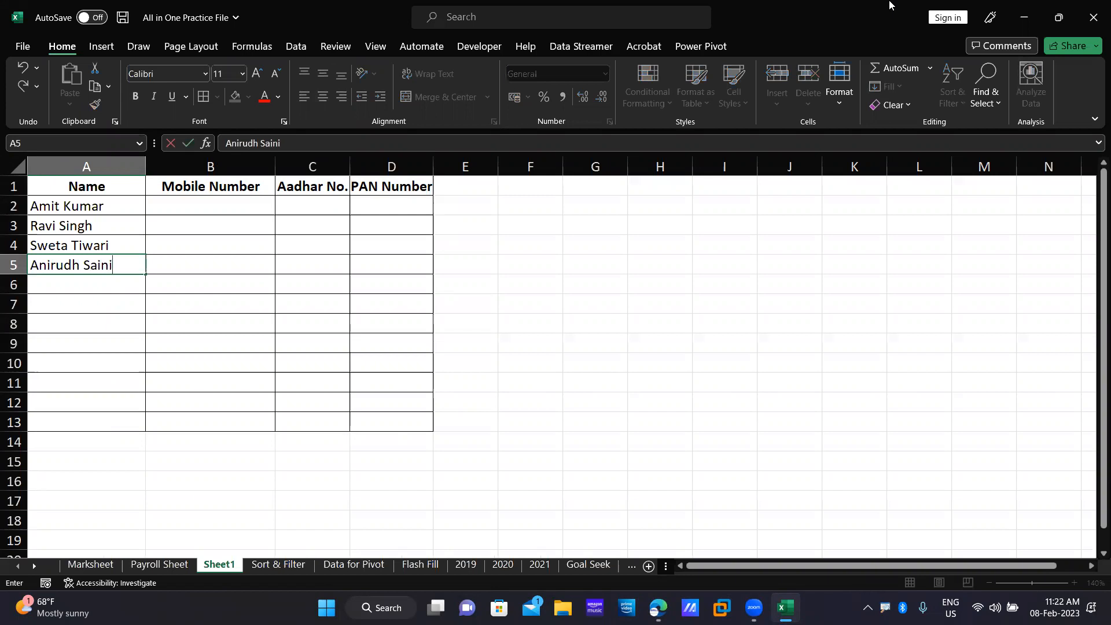
{"action": "key", "text": "Return"}
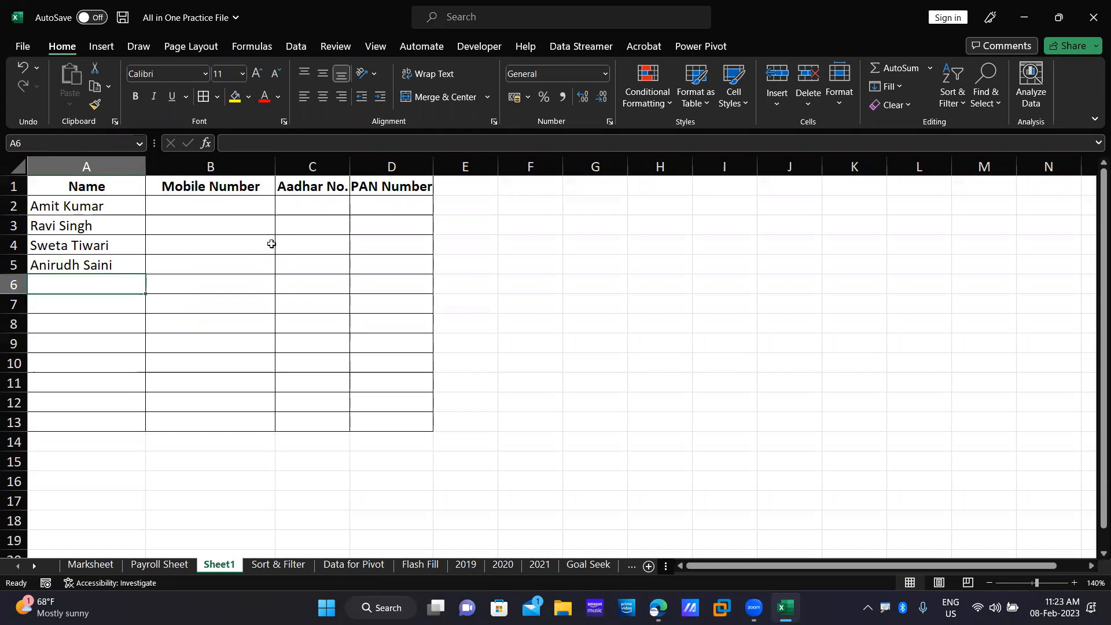
Select Mobile Number cells B2:B5, view the Data Validation list unused, then widen the Aadhar No. column.
{"action": "left_click_drag", "start_coordinate": [228, 202], "coordinate": [240, 273]}
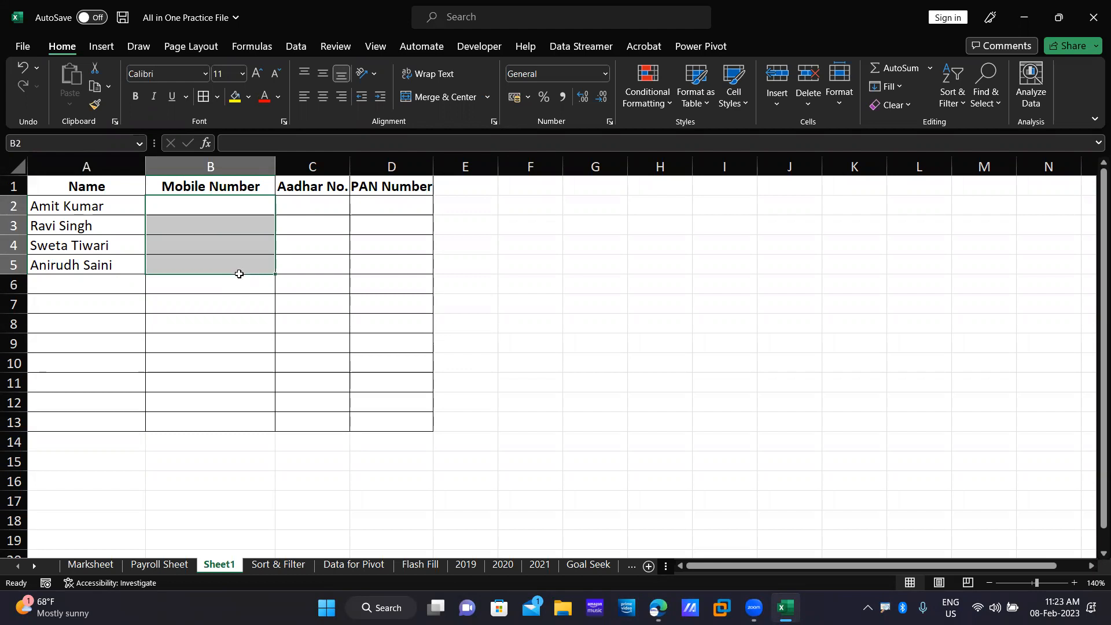
{"action": "left_click", "coordinate": [295, 46]}
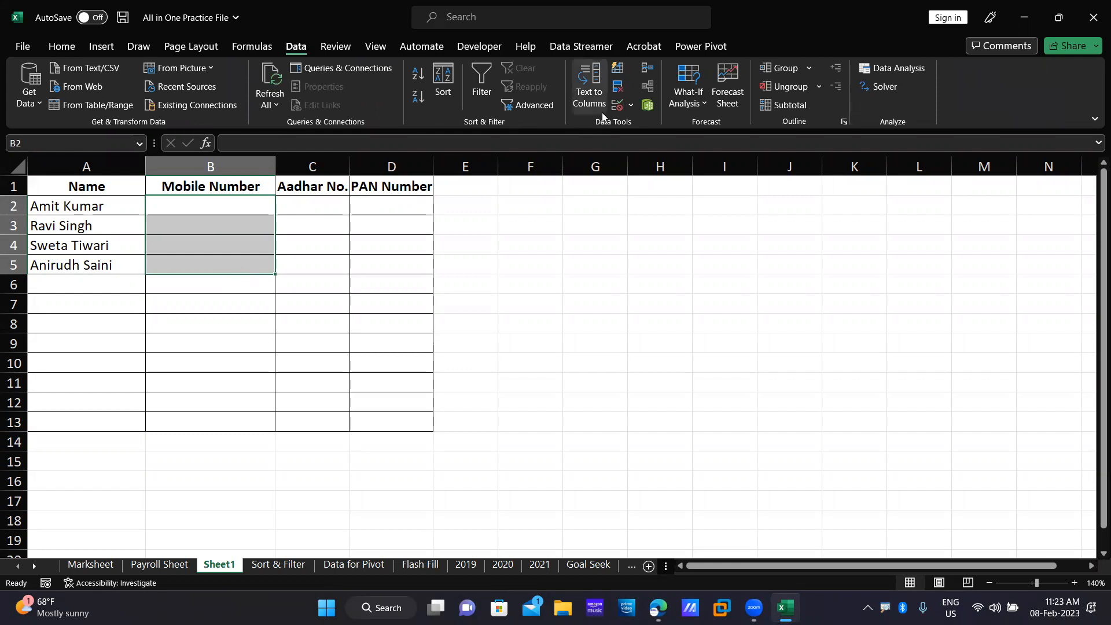
{"action": "left_click", "coordinate": [631, 106]}
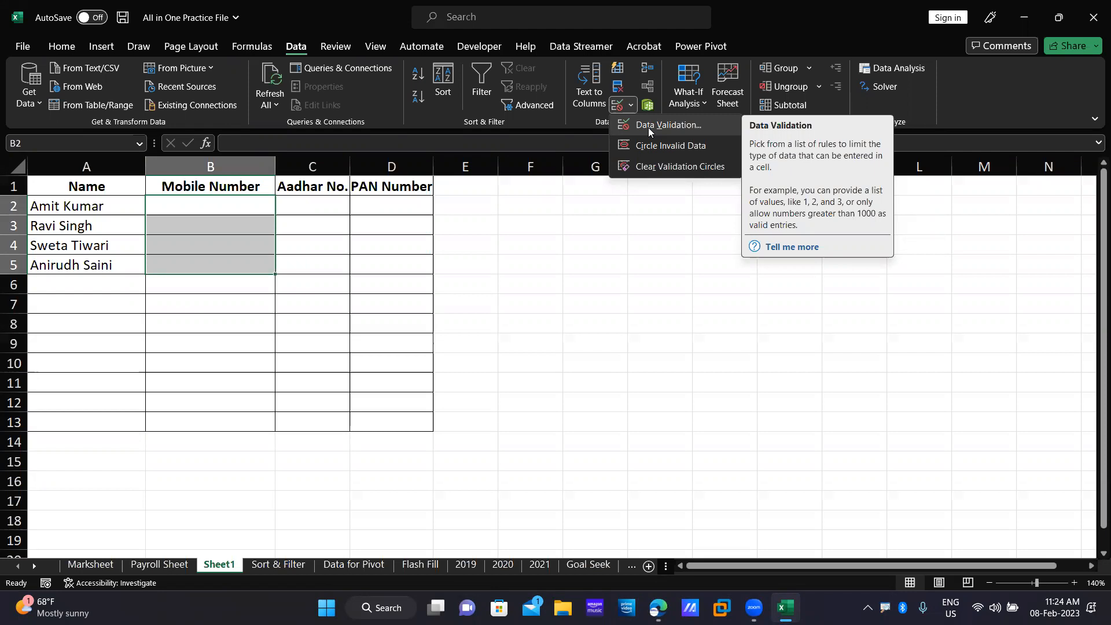
{"action": "left_click", "coordinate": [349, 166]}
{"action": "left_click_drag", "start_coordinate": [349, 166], "coordinate": [408, 166]}
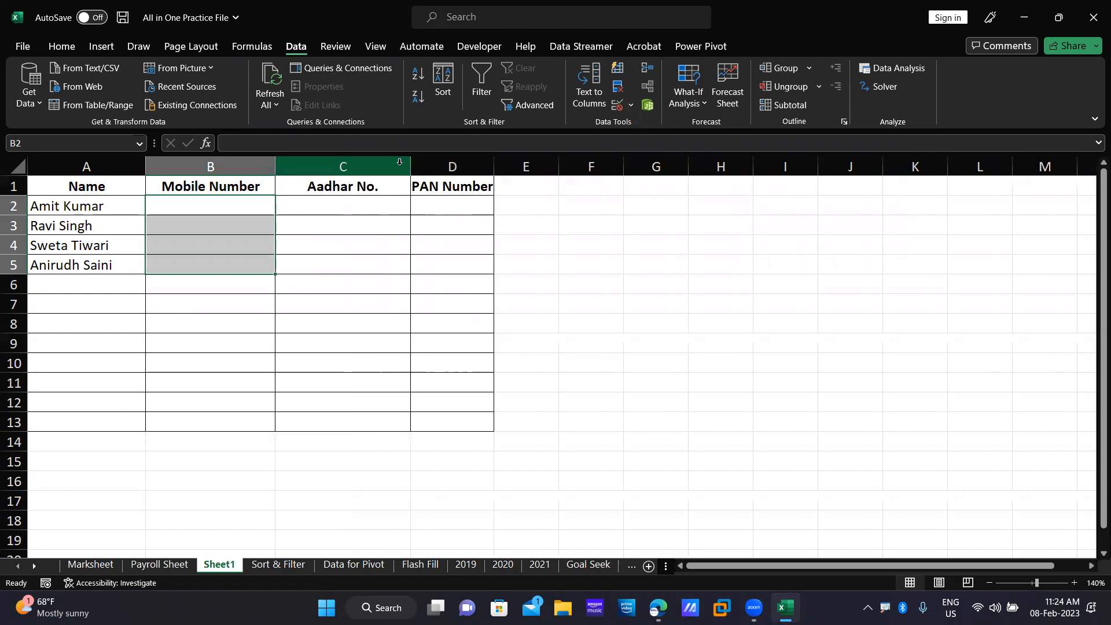
Widen and auto-fit column D to its PAN Number header, then select cell B2.
{"action": "left_click_drag", "start_coordinate": [373, 208], "coordinate": [368, 375]}
{"action": "left_click_drag", "start_coordinate": [494, 167], "coordinate": [510, 167]}
{"action": "left_click", "coordinate": [507, 167]}
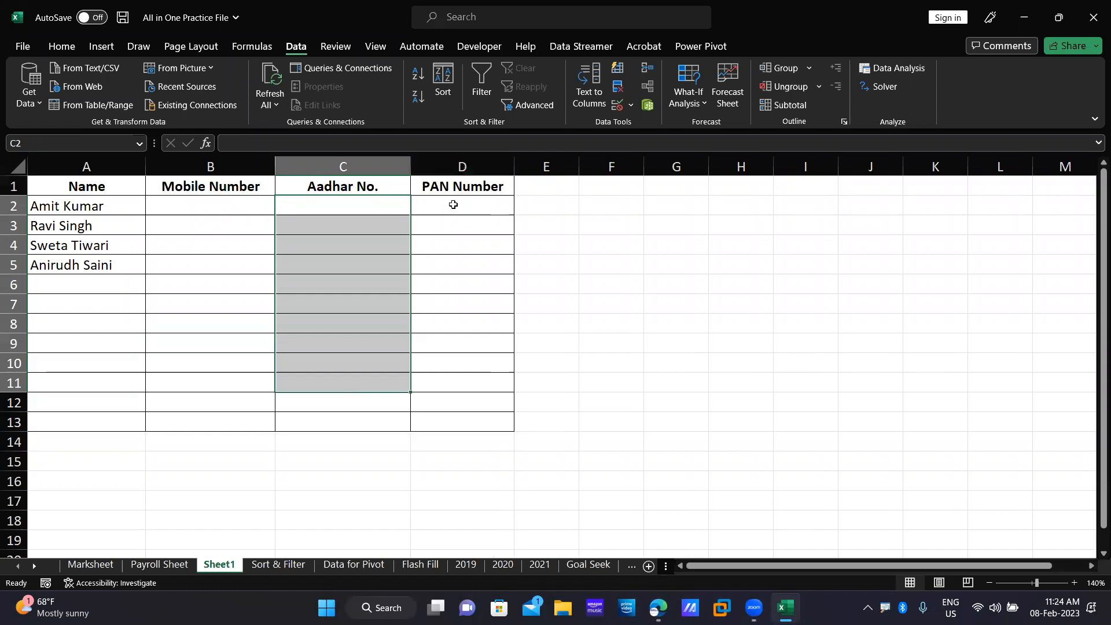
{"action": "double_click", "coordinate": [515, 167]}
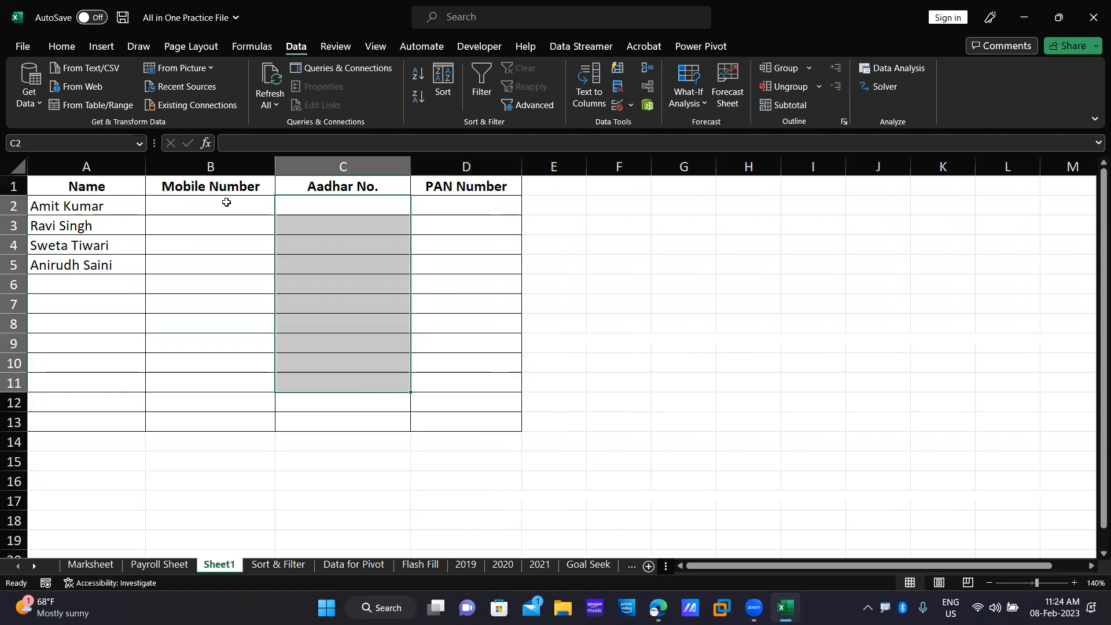
{"action": "left_click", "coordinate": [227, 202]}
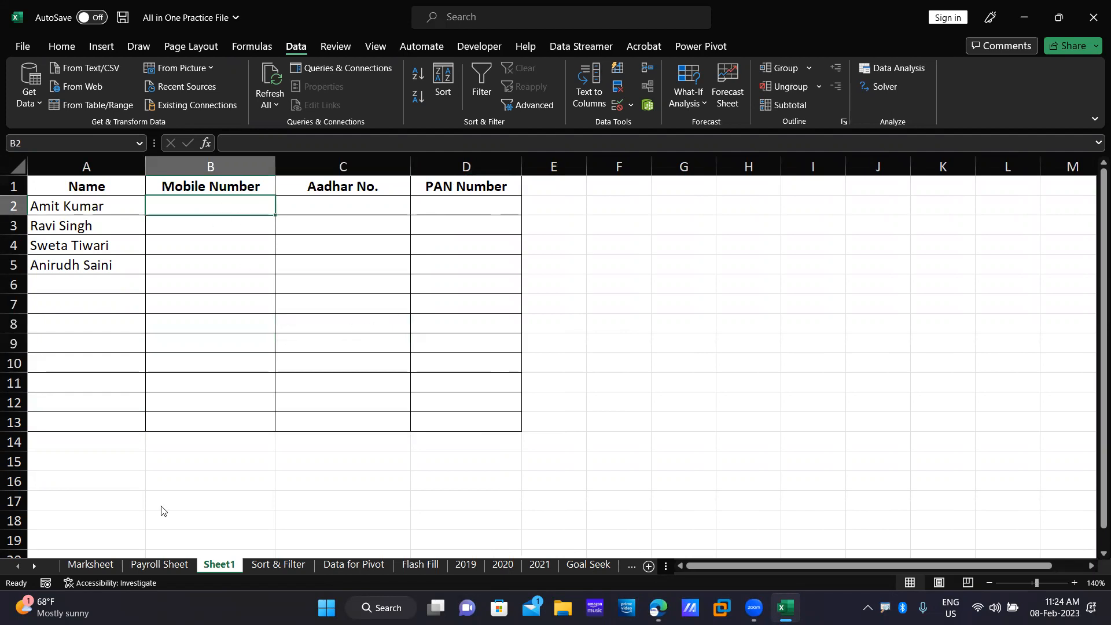
Copy the employee names A10:A18 from the Payroll Sheet into Sheet1 starting at A6.
{"action": "left_click", "coordinate": [157, 564]}
{"action": "left_click_drag", "start_coordinate": [56, 294], "coordinate": [45, 398]}
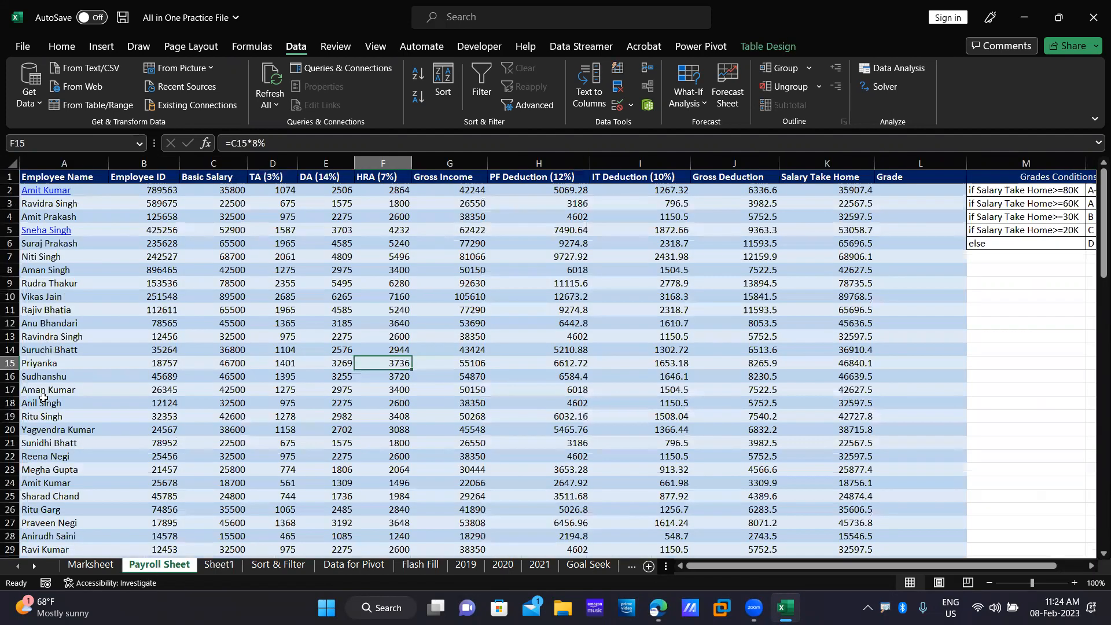
{"action": "key", "text": "ctrl+c"}
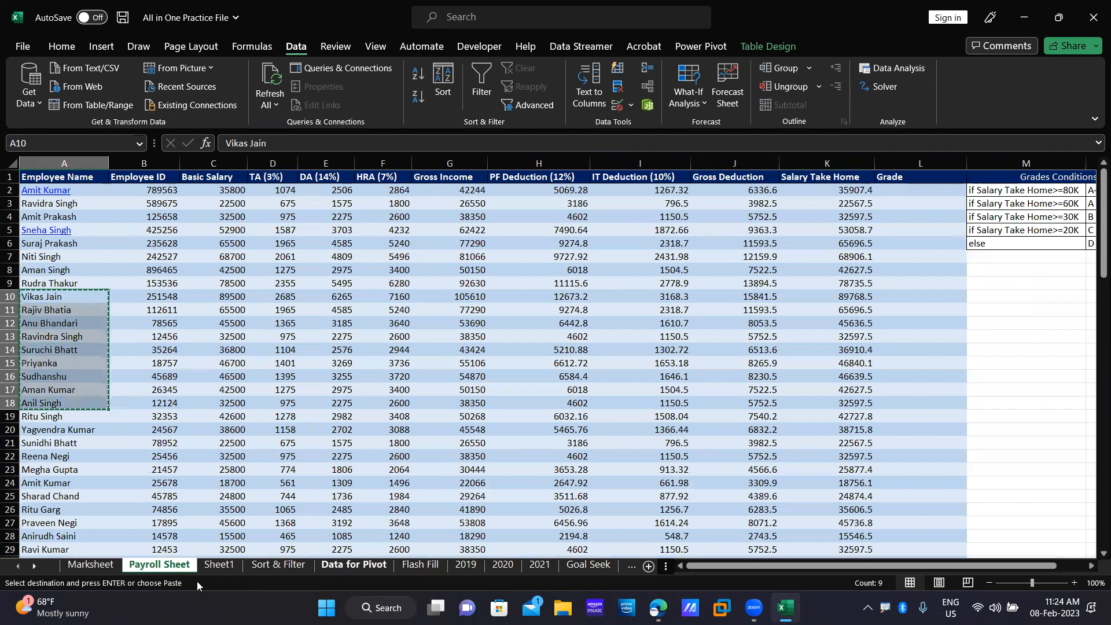
{"action": "key", "text": "ctrl+Page_Down"}
{"action": "left_click", "coordinate": [78, 287]}
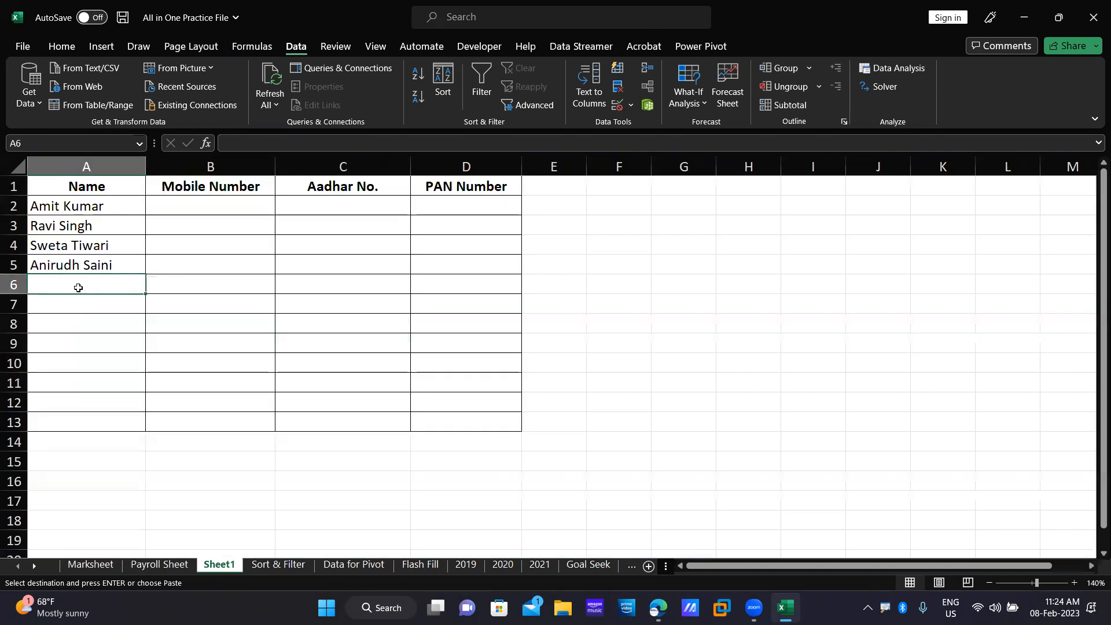
{"action": "key", "text": "ctrl+v"}
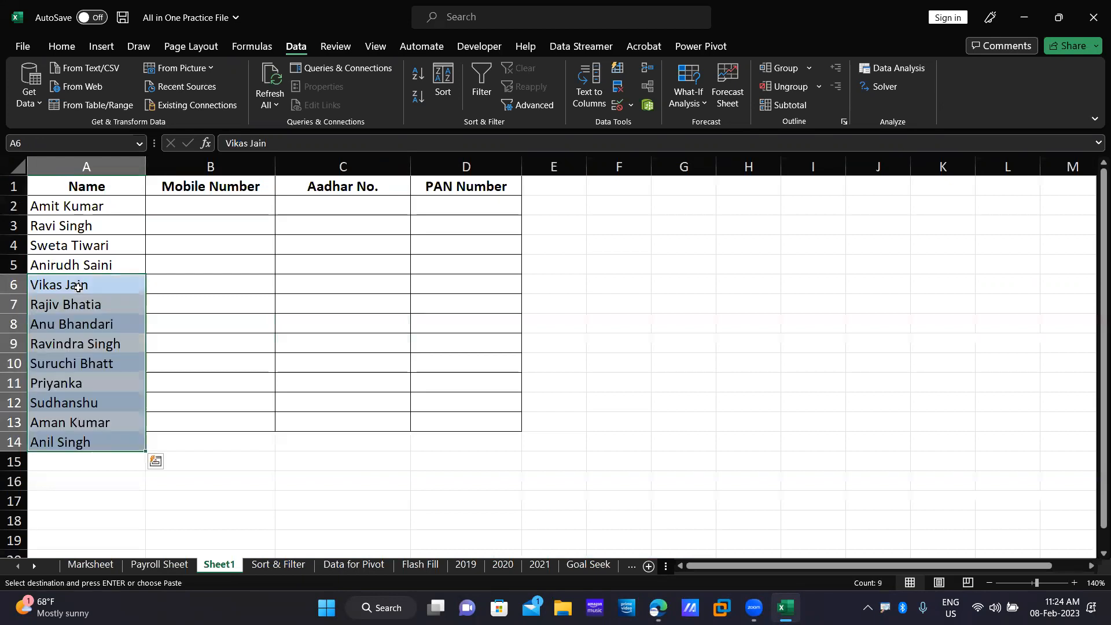
Move the last pasted name from A14 up into A5, replacing the existing name.
{"action": "left_click", "coordinate": [94, 441]}
{"action": "key", "text": "ctrl+c"}
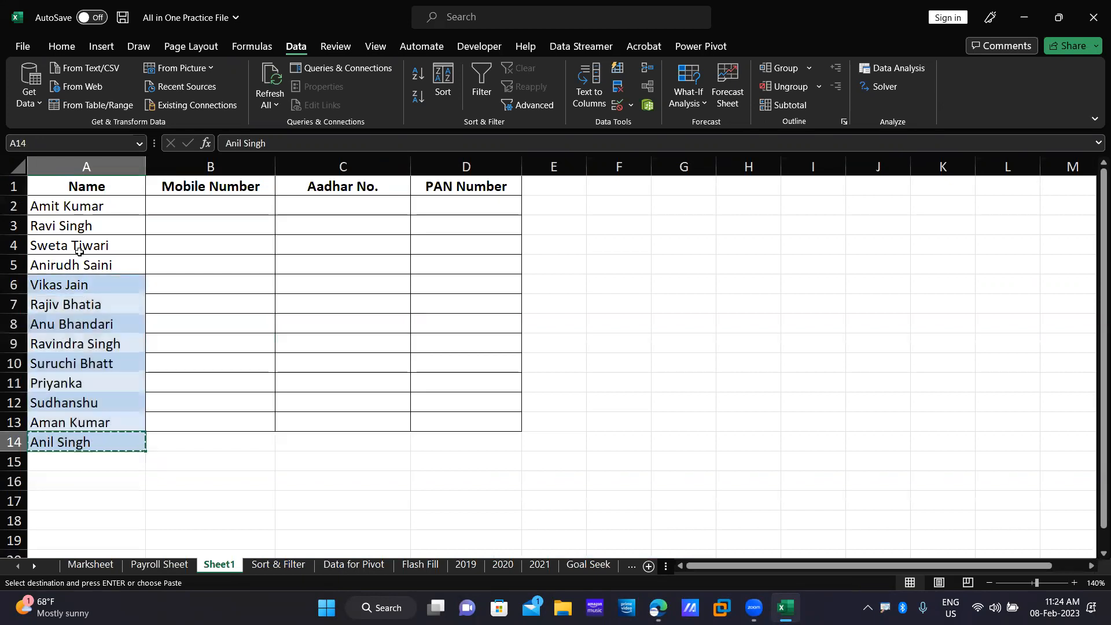
{"action": "left_click", "coordinate": [76, 261]}
{"action": "key", "text": "ctrl+v"}
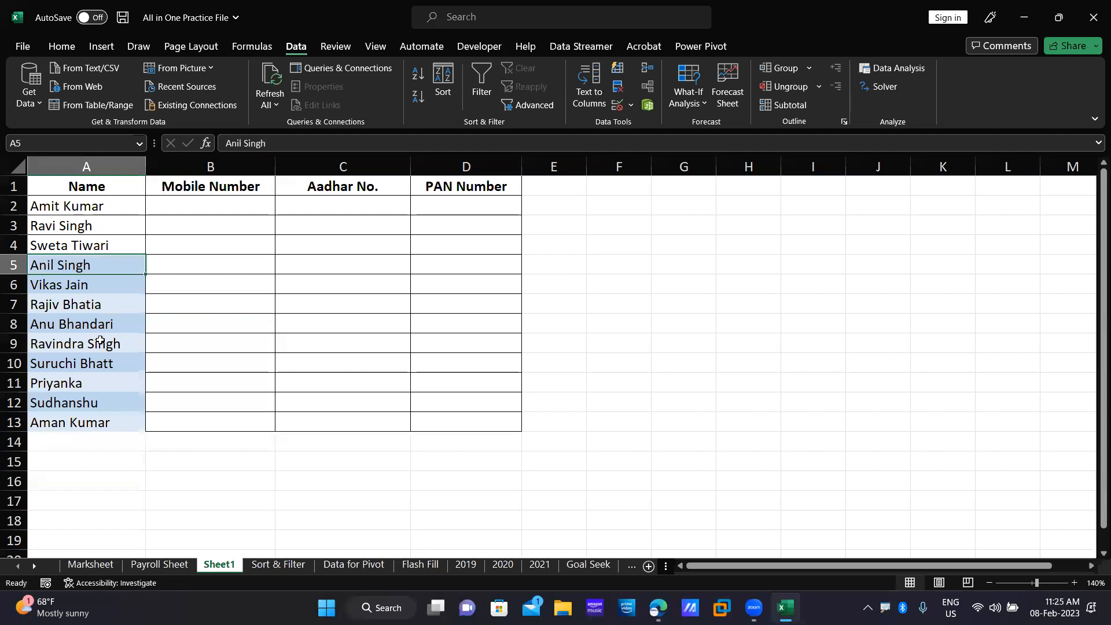
{"action": "left_click", "coordinate": [143, 456]}
Use Format Painter to copy B5:B13's plain formatting onto A5:A13, removing the shading.
{"action": "left_click_drag", "start_coordinate": [82, 185], "coordinate": [99, 379]}
{"action": "left_click_drag", "start_coordinate": [90, 263], "coordinate": [103, 425]}
{"action": "left_click_drag", "start_coordinate": [186, 258], "coordinate": [184, 421]}
{"action": "left_click", "coordinate": [51, 49]}
{"action": "left_click", "coordinate": [94, 104]}
{"action": "left_click_drag", "start_coordinate": [78, 264], "coordinate": [81, 424]}
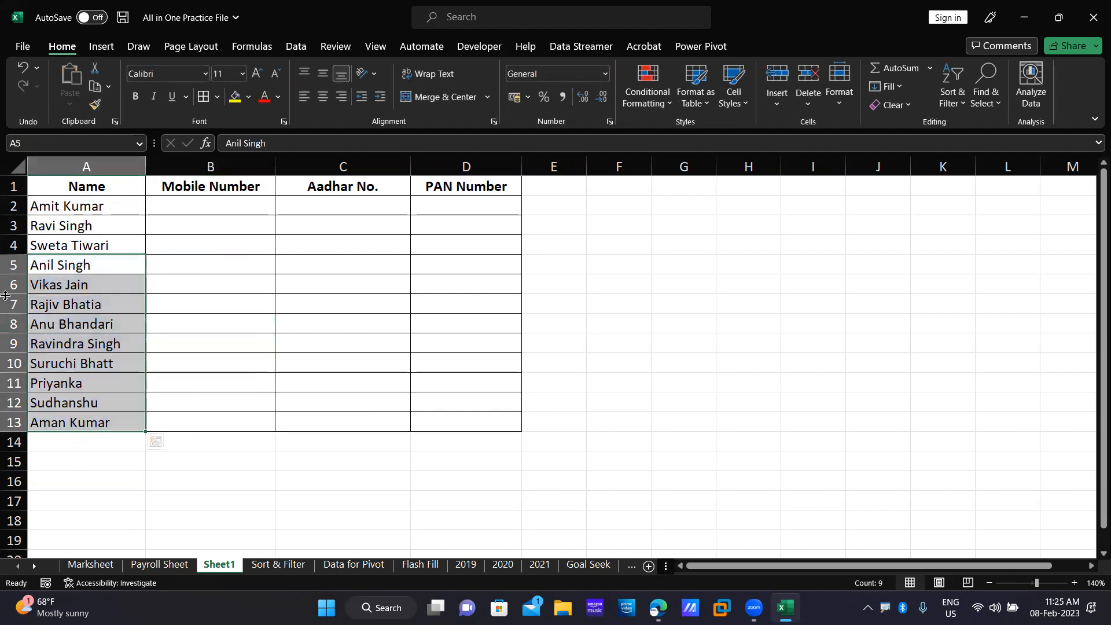
{"action": "left_click", "coordinate": [204, 210]}
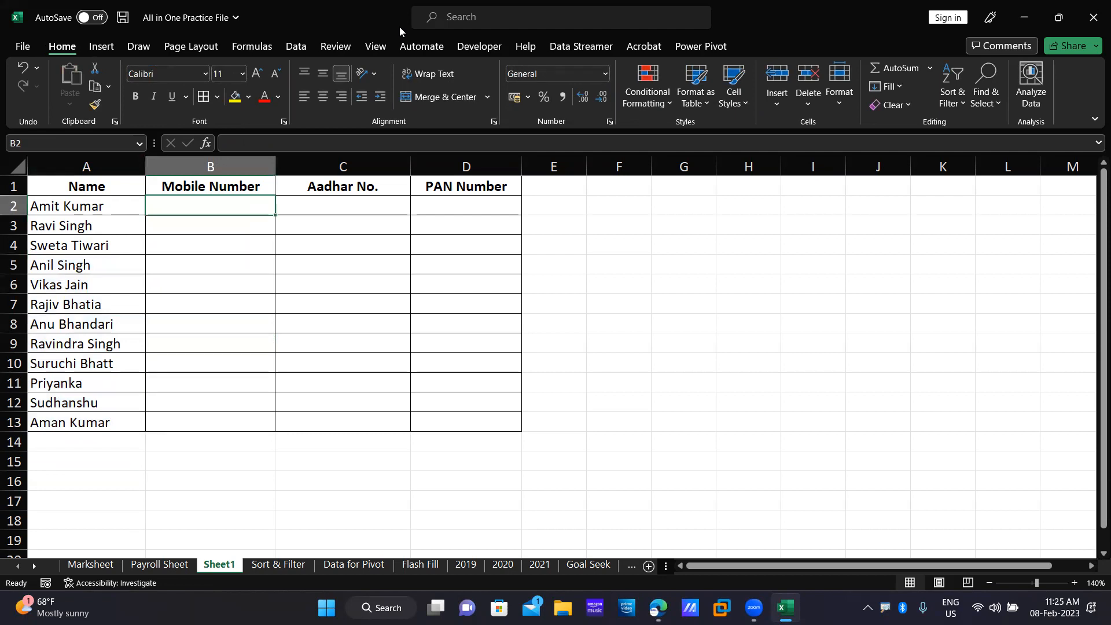
Select the Mobile Number cells B2:B13 and open the Data Validation dialog.
{"action": "left_click_drag", "start_coordinate": [228, 203], "coordinate": [233, 421]}
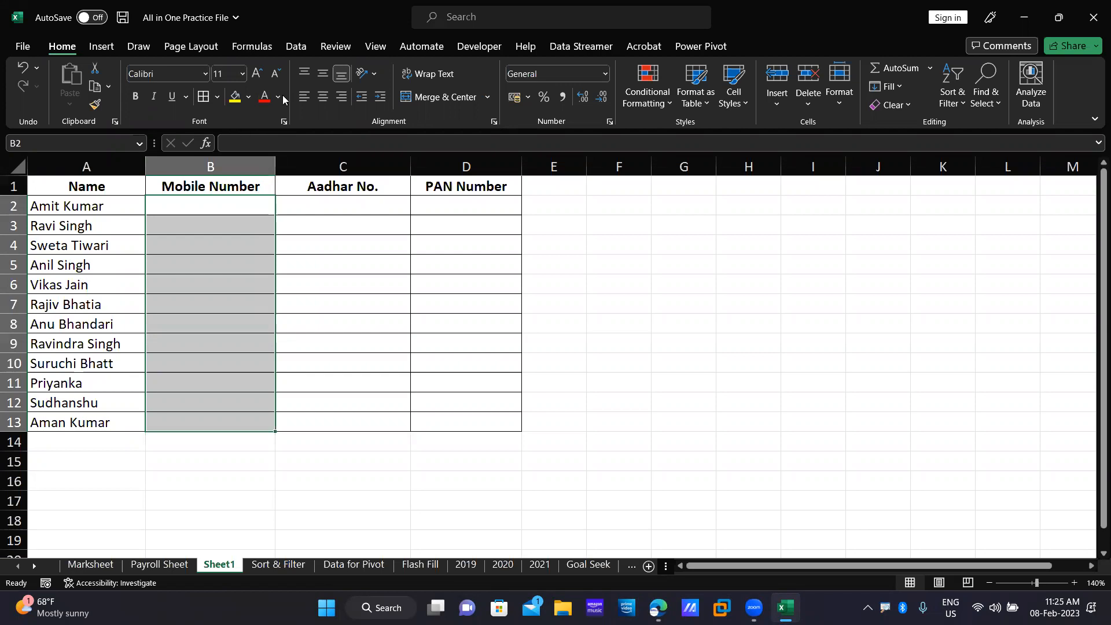
{"action": "left_click", "coordinate": [296, 46]}
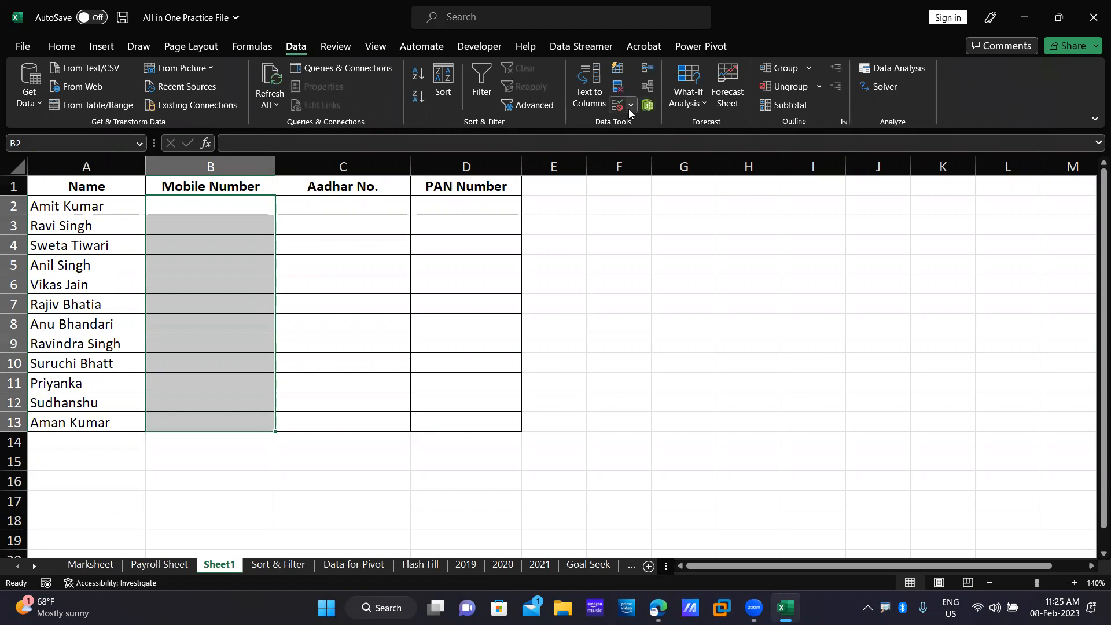
{"action": "left_click", "coordinate": [631, 104]}
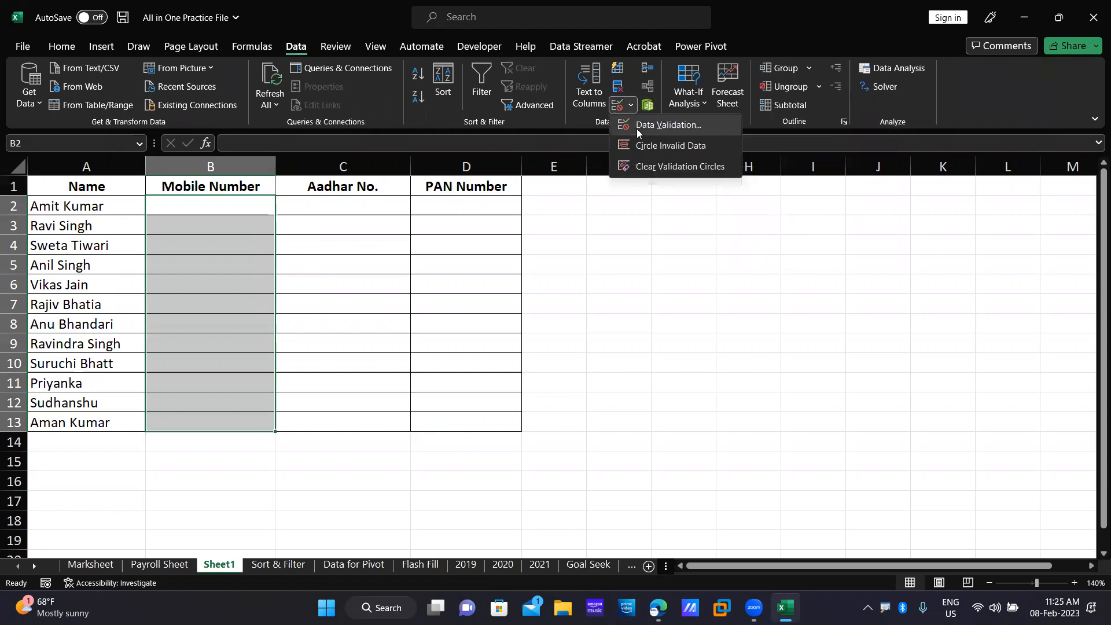
{"action": "left_click", "coordinate": [637, 129]}
In the Data Validation settings for B2:B13, set Allow to Whole number.
{"action": "left_click_drag", "start_coordinate": [496, 189], "coordinate": [616, 229]}
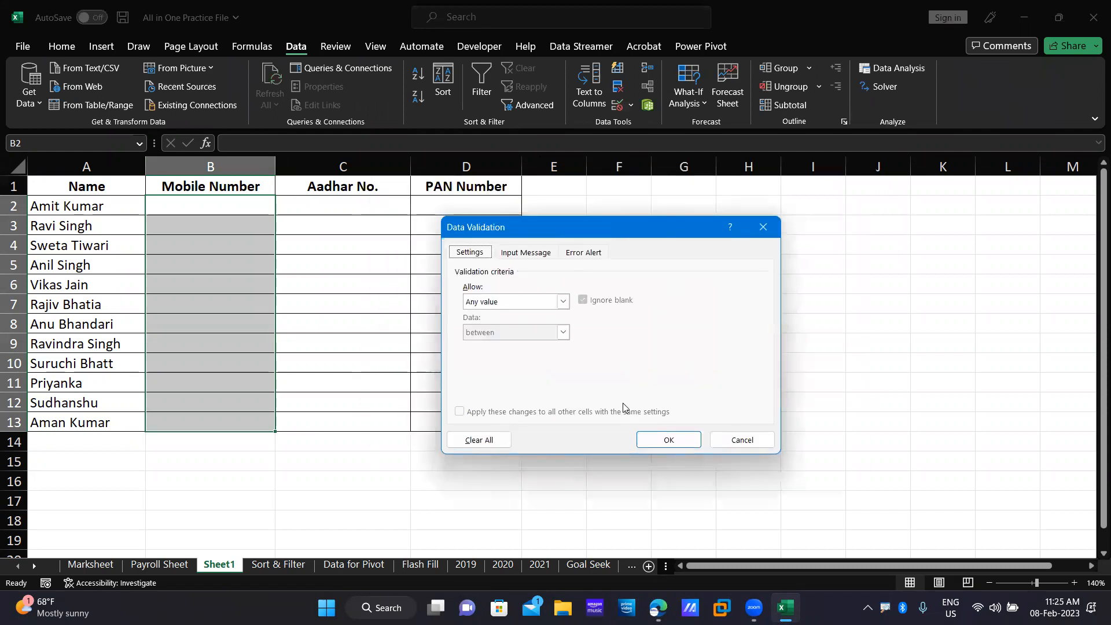
{"action": "left_click_drag", "start_coordinate": [603, 228], "coordinate": [574, 224]}
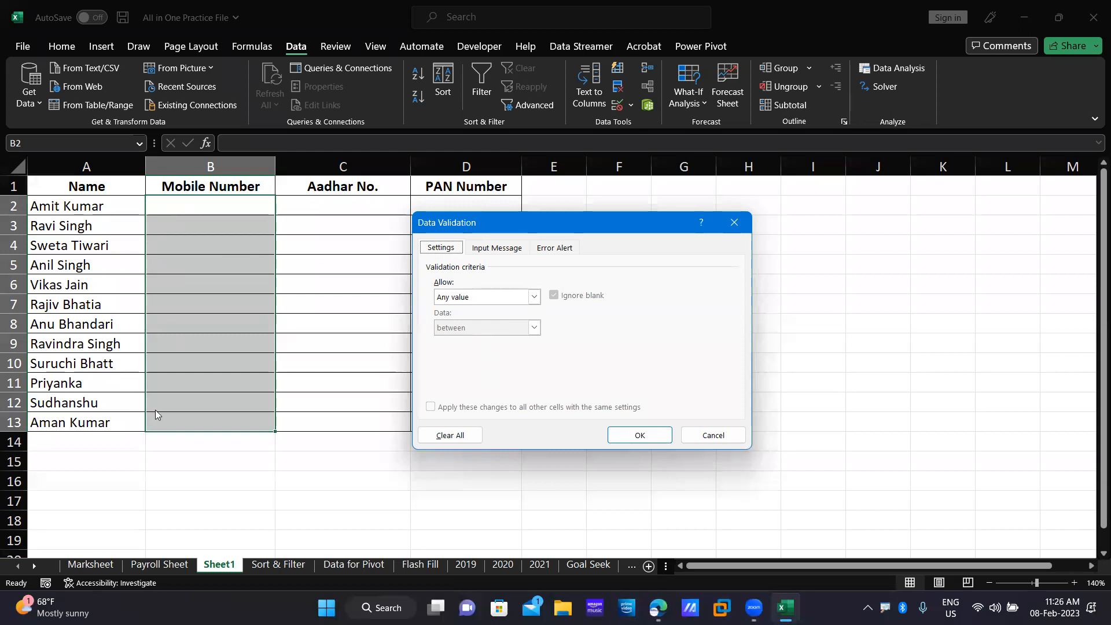
{"action": "left_click", "coordinate": [534, 297]}
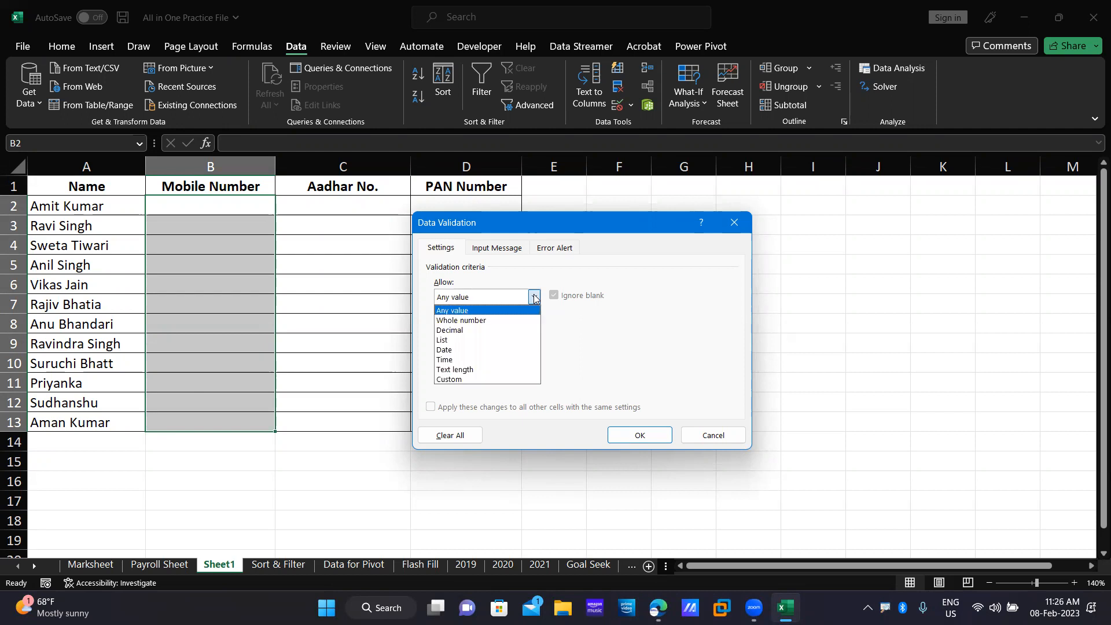
{"action": "left_click", "coordinate": [495, 327]}
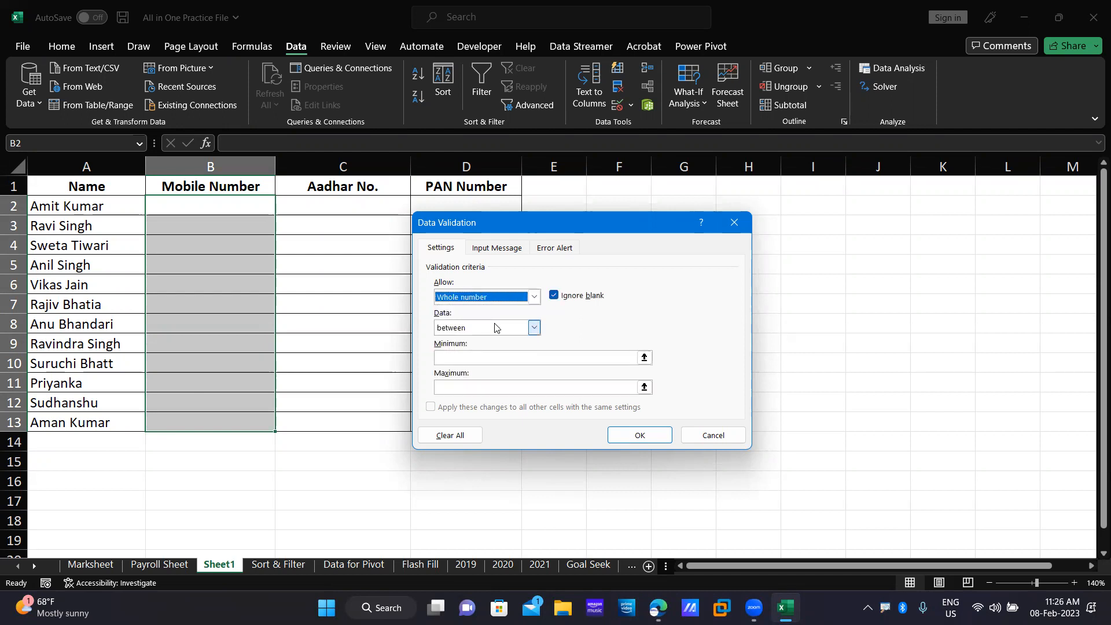
{"action": "left_click", "coordinate": [534, 328]}
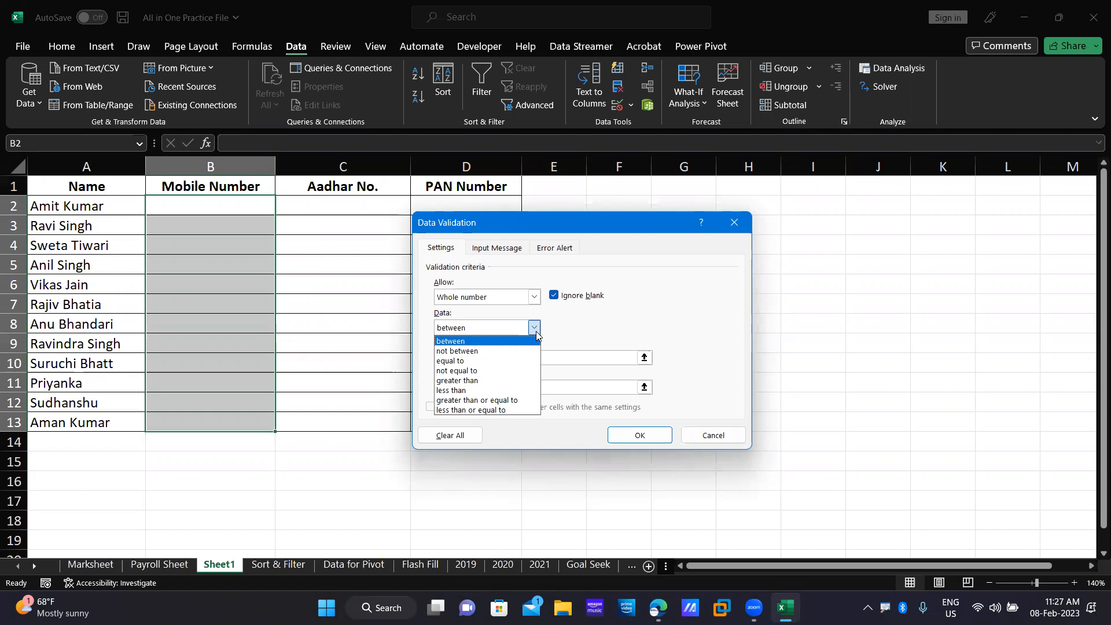
{"action": "left_click", "coordinate": [504, 341]}
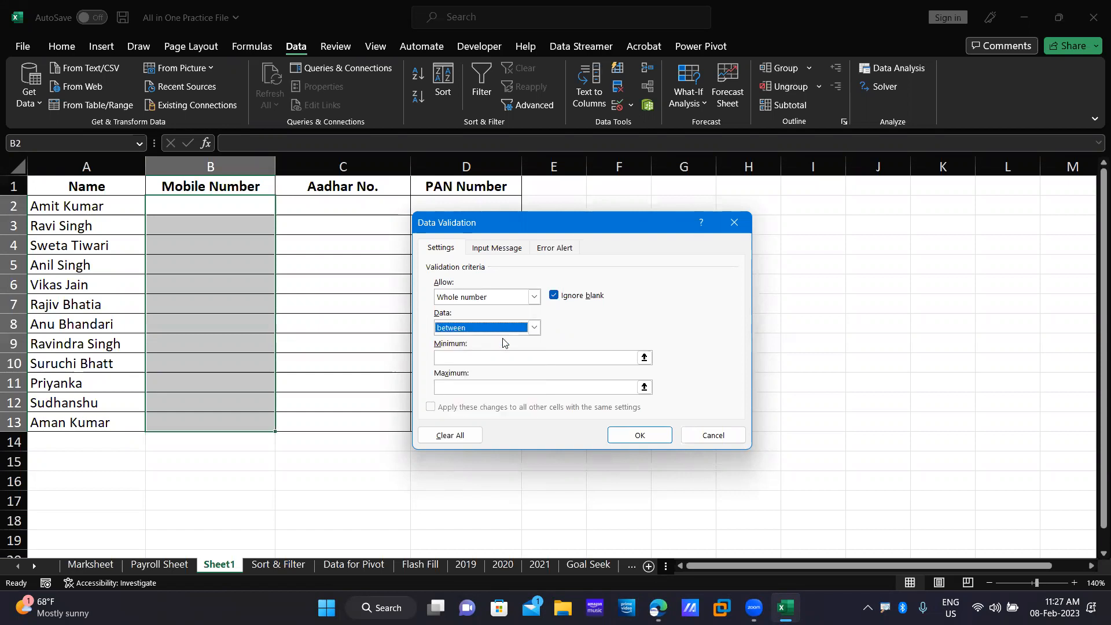
{"action": "left_click", "coordinate": [491, 384]}
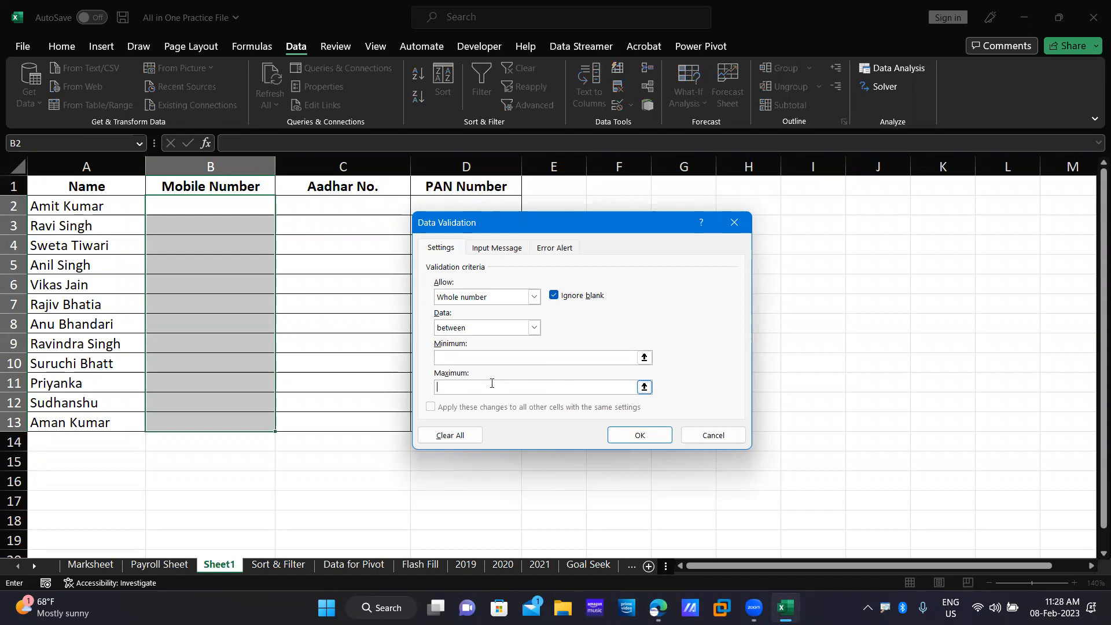
{"action": "type", "text": "9999999999"}
{"action": "left_click", "coordinate": [473, 355]}
{"action": "type", "text": "1111"}
{"action": "key", "text": "BackSpace"}
{"action": "key", "text": "BackSpace"}
{"action": "key", "text": "BackSpace"}
{"action": "type", "text": "00000000"}
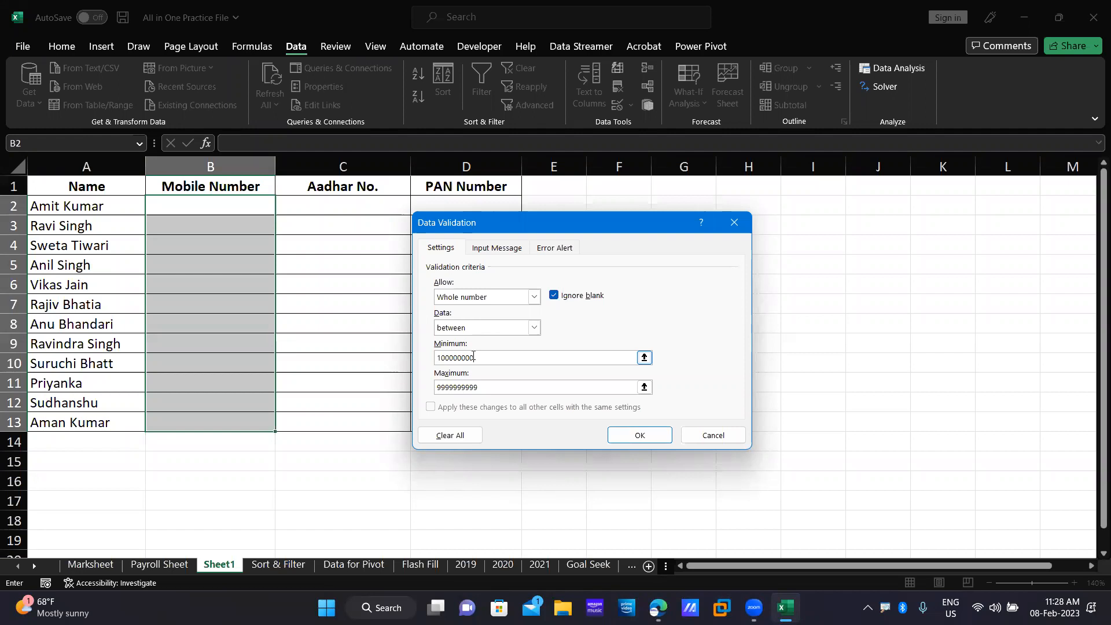
{"action": "key", "text": "BackSpace"}
{"action": "key", "text": "BackSpace"}
{"action": "key", "text": "BackSpace"}
{"action": "key", "text": "BackSpace"}
{"action": "key", "text": "BackSpace"}
{"action": "key", "text": "BackSpace"}
{"action": "key", "text": "BackSpace"}
{"action": "key", "text": "BackSpace"}
{"action": "key", "text": "BackSpace"}
{"action": "type", "text": "600000000"}
{"action": "double_click", "coordinate": [449, 358]}
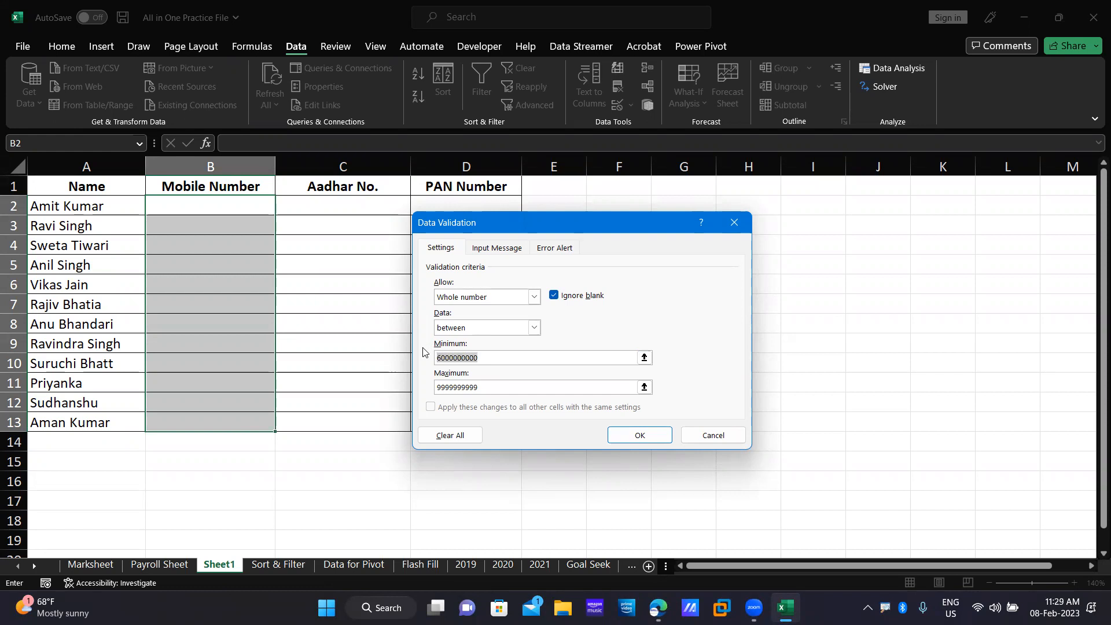
{"action": "left_click_drag", "start_coordinate": [502, 388], "coordinate": [433, 377]}
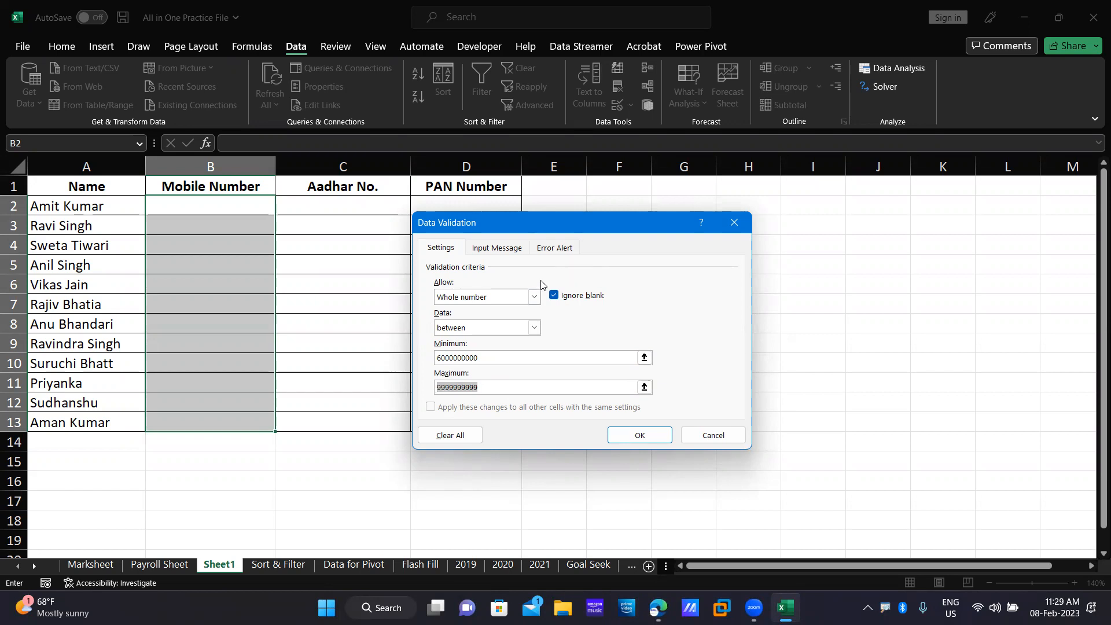
On the Input Message tab, enter title 'Message for User' and text 'Kindly place 10 digit Indian Mobile Number'.
{"action": "left_click", "coordinate": [503, 253]}
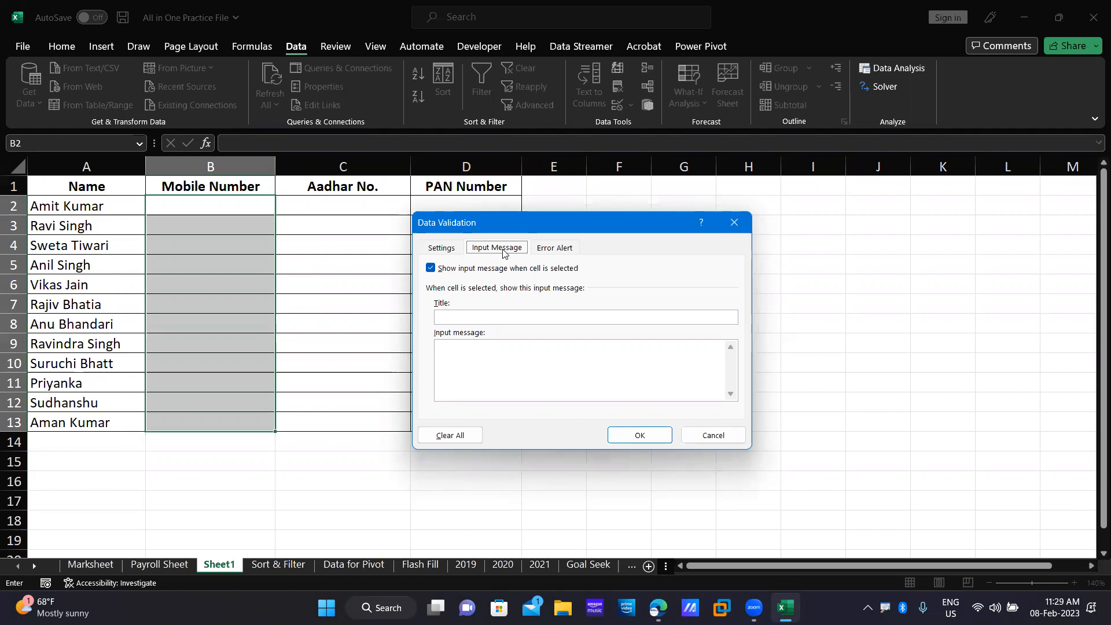
{"action": "left_click", "coordinate": [521, 319]}
{"action": "type", "text": "Message for User"}
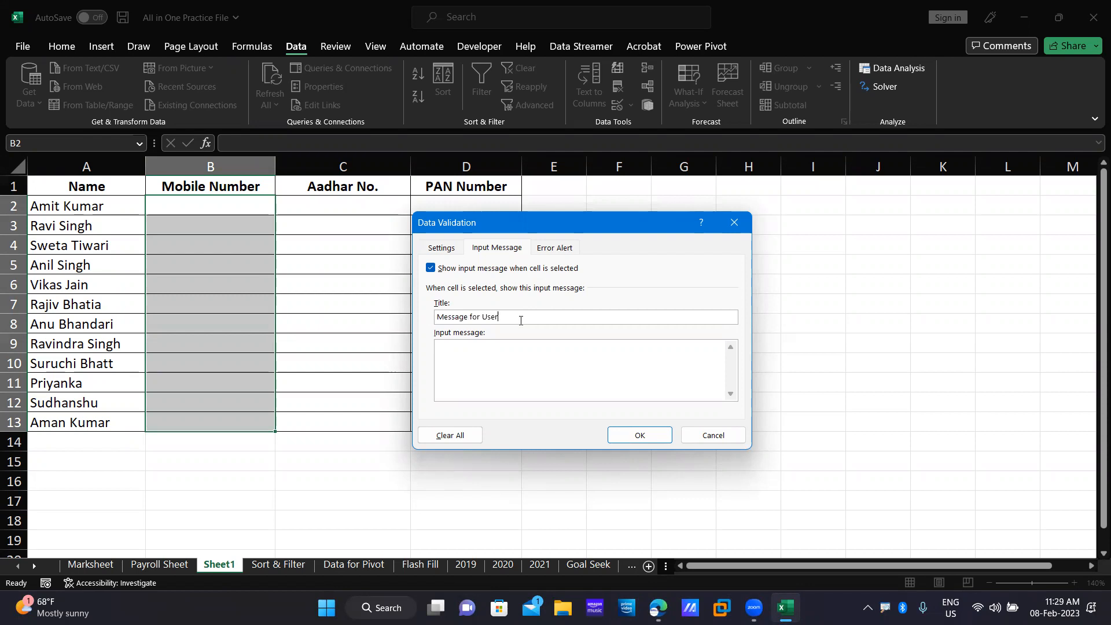
{"action": "type", "text": "Kindly place 10 digit Indian Mobile nu"}
{"action": "key", "text": "BackSpace"}
{"action": "key", "text": "BackSpace"}
{"action": "type", "text": "Number"}
{"action": "left_click", "coordinate": [454, 249]}
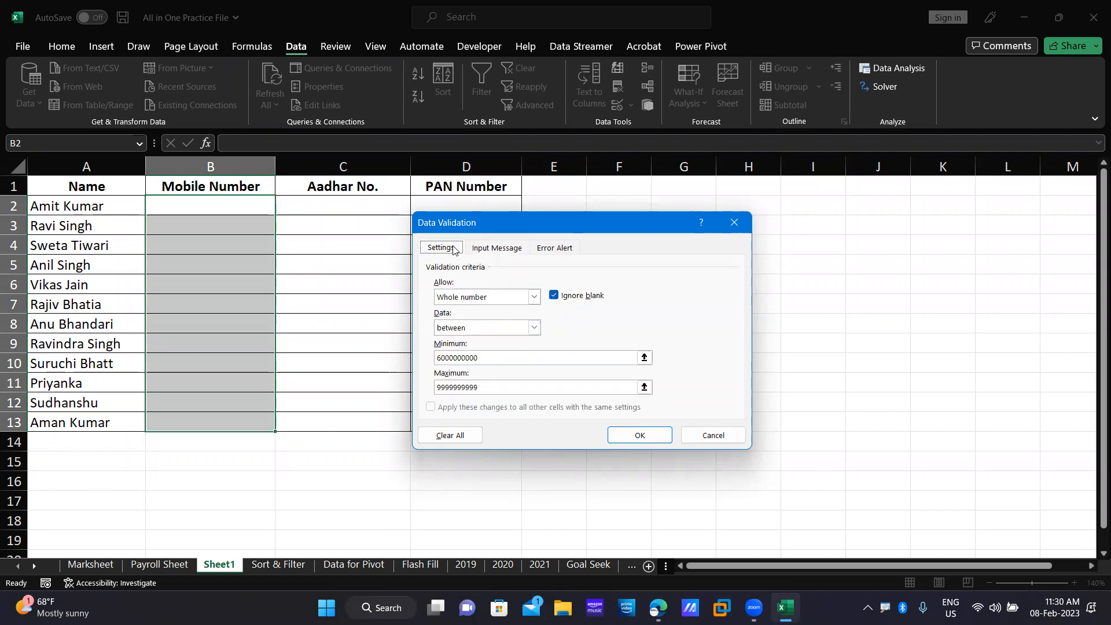
{"action": "left_click", "coordinate": [498, 250]}
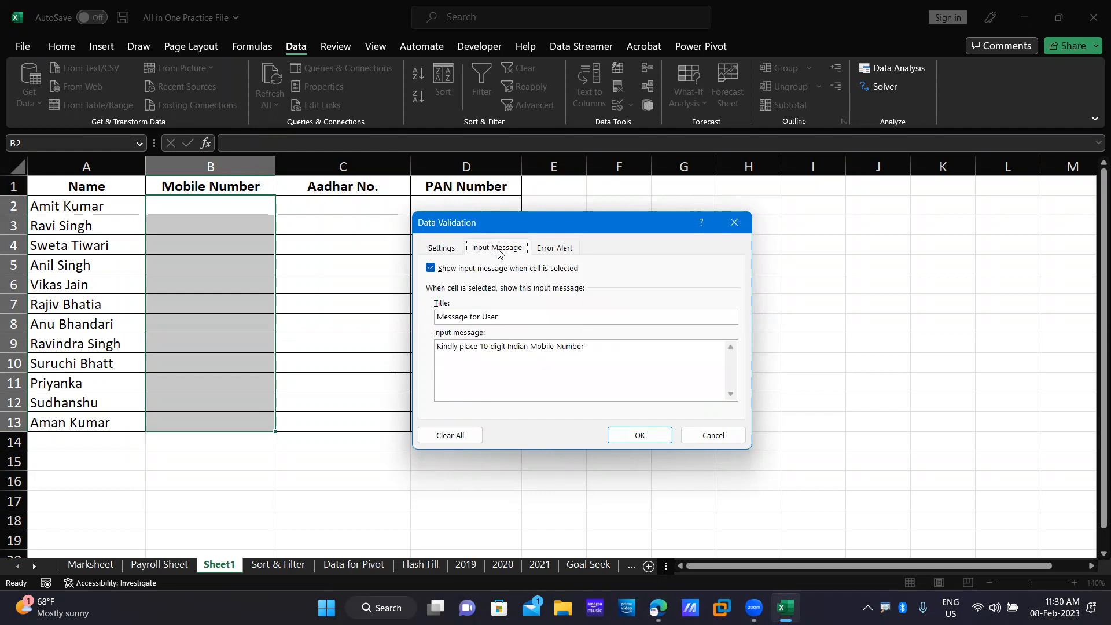
Show the Error Alert options and expand the Style list, currently set to Stop.
{"action": "left_click", "coordinate": [553, 250]}
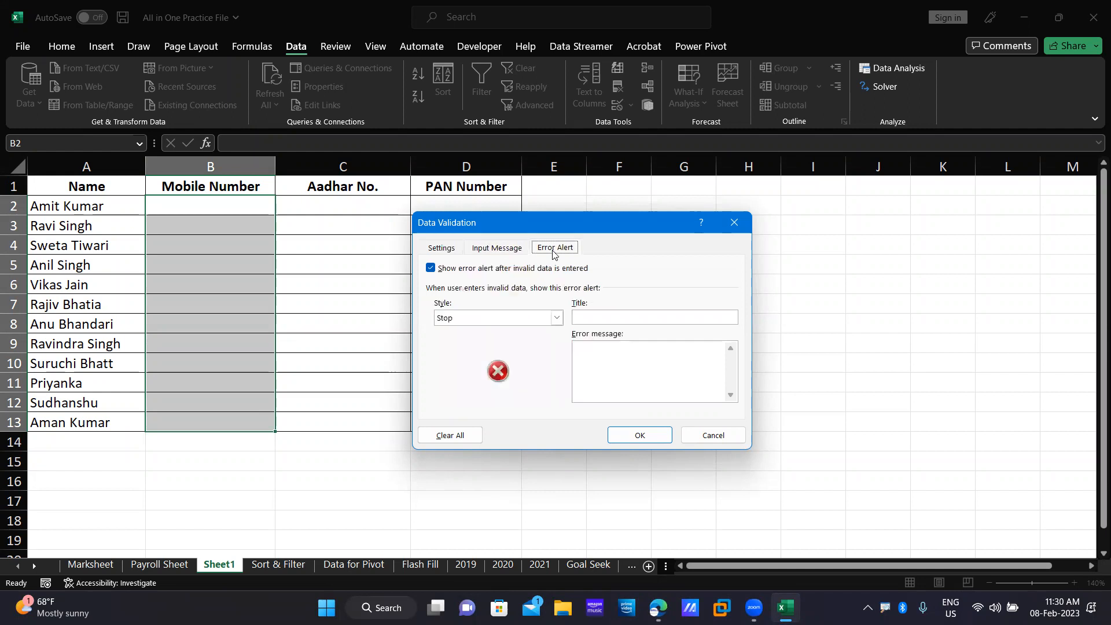
{"action": "left_click", "coordinate": [557, 318]}
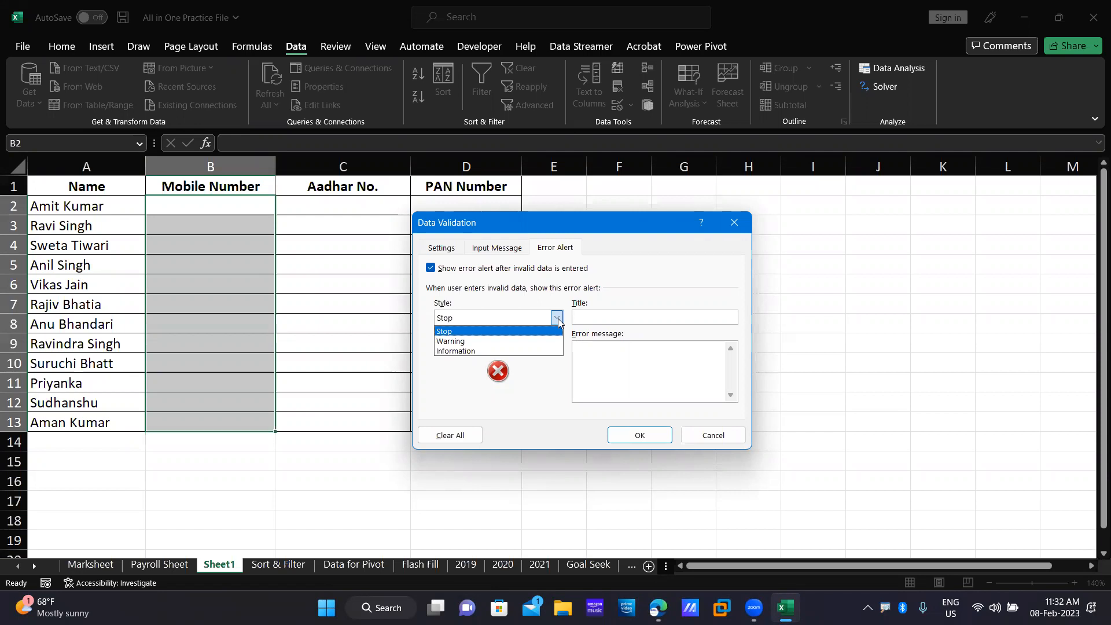
Keep the Stop style, title the alert 'Stop' and enter the wrong-value error message.
{"action": "left_click", "coordinate": [558, 320]}
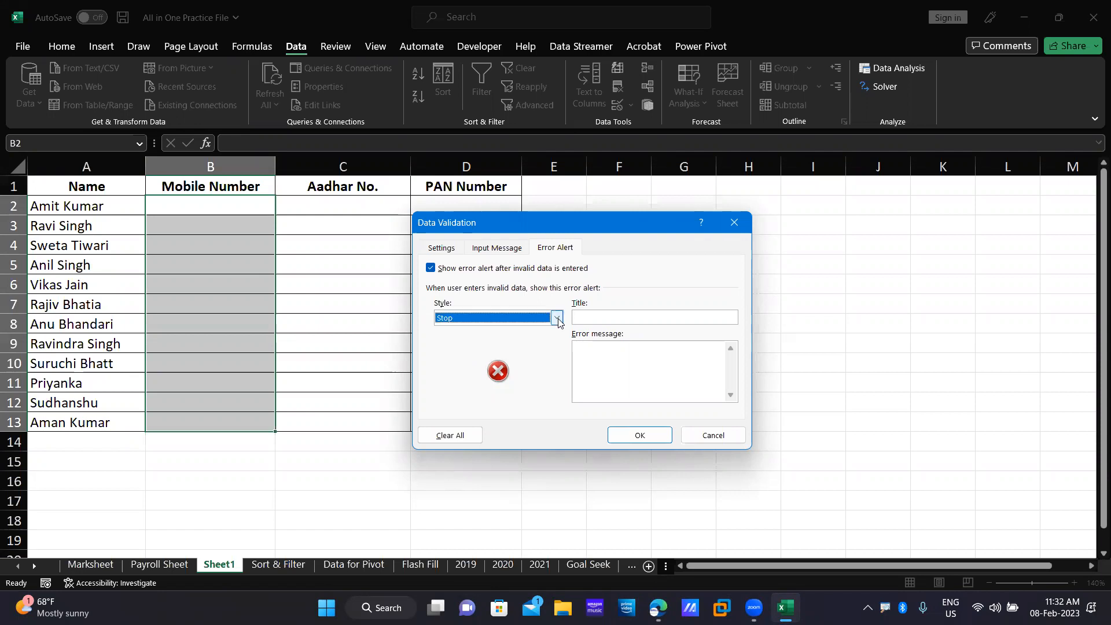
{"action": "left_click", "coordinate": [632, 318]}
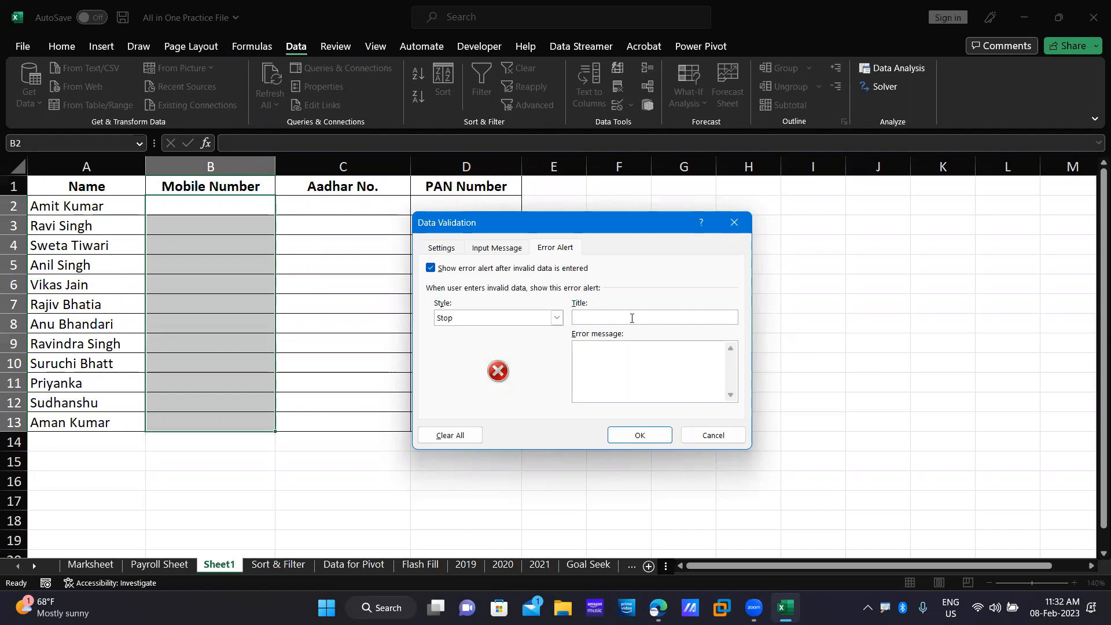
{"action": "type", "text": "Stop"}
{"action": "left_click", "coordinate": [617, 361]}
{"action": "type", "text": "You have entered"}
{"action": "type", "text": "wrong V"}
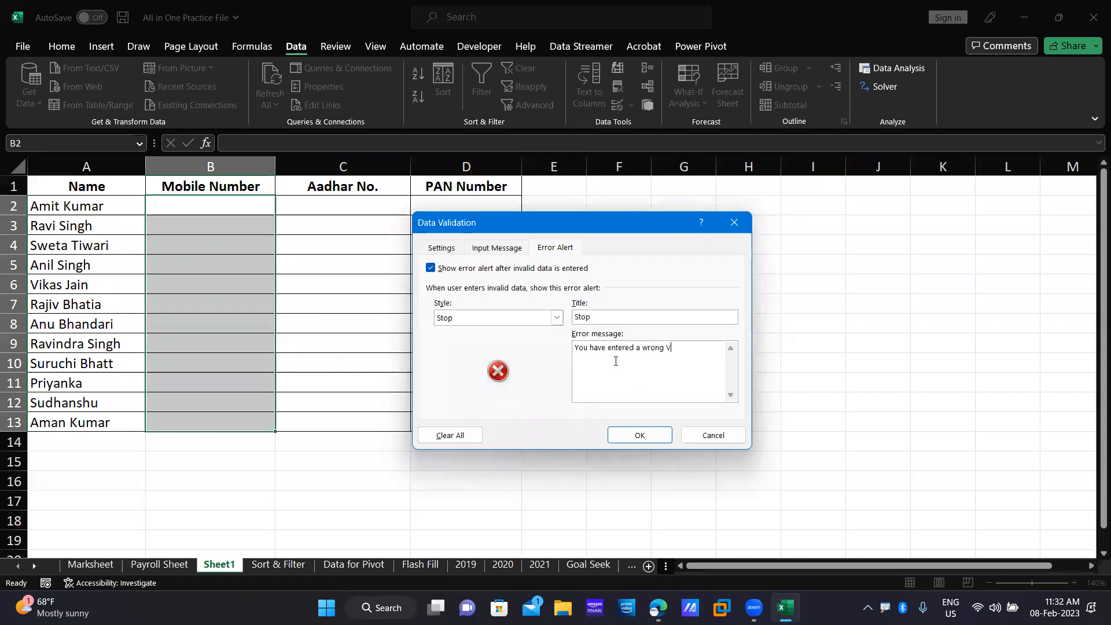
{"action": "type", "text": "alue. Kindly place the right one."}
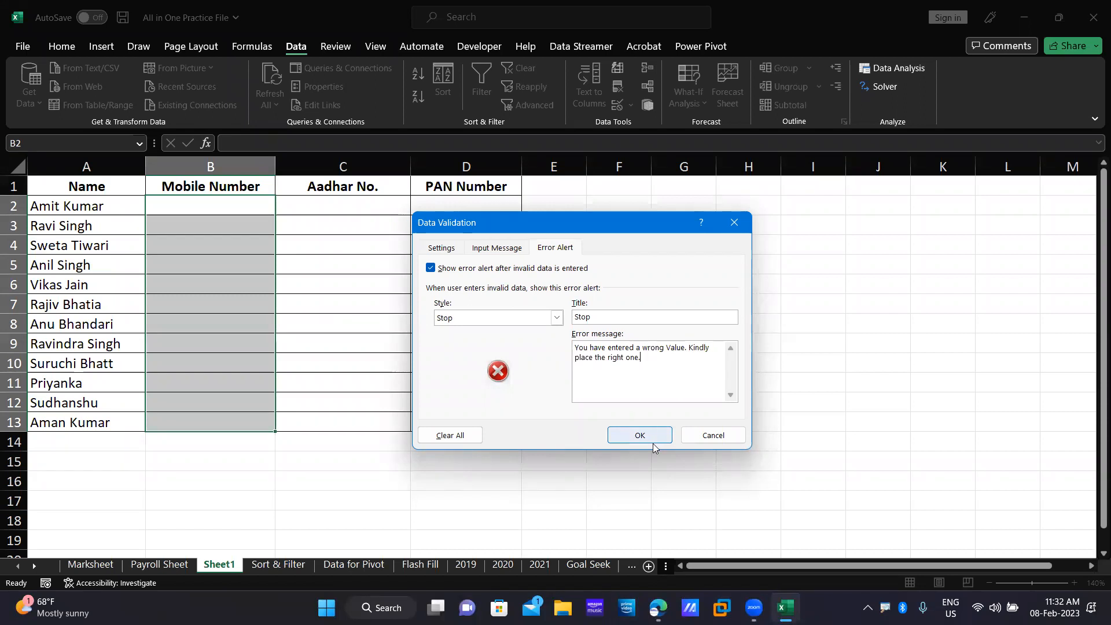
Review the whole-number criteria and input message, then apply the validation to B2:B13.
{"action": "left_click", "coordinate": [446, 248]}
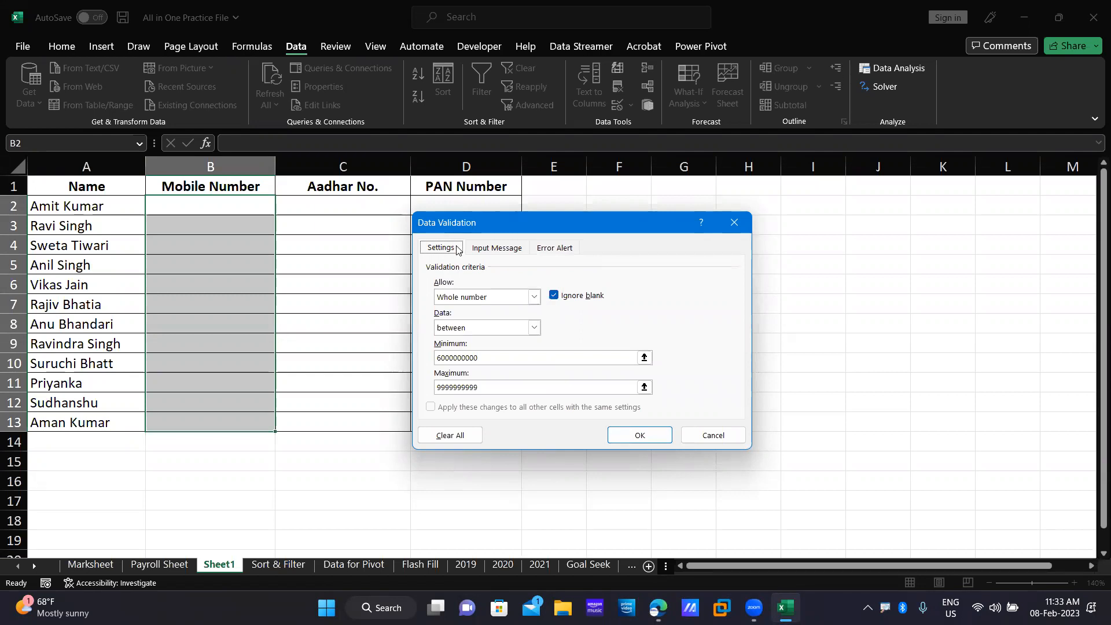
{"action": "left_click", "coordinate": [505, 247]}
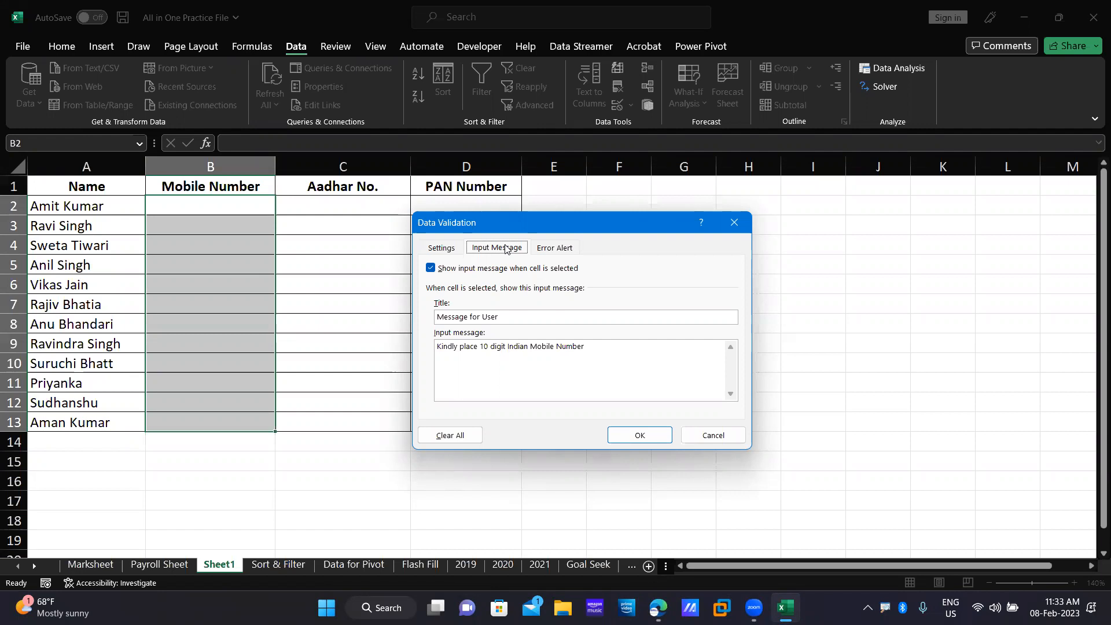
{"action": "left_click", "coordinate": [558, 248]}
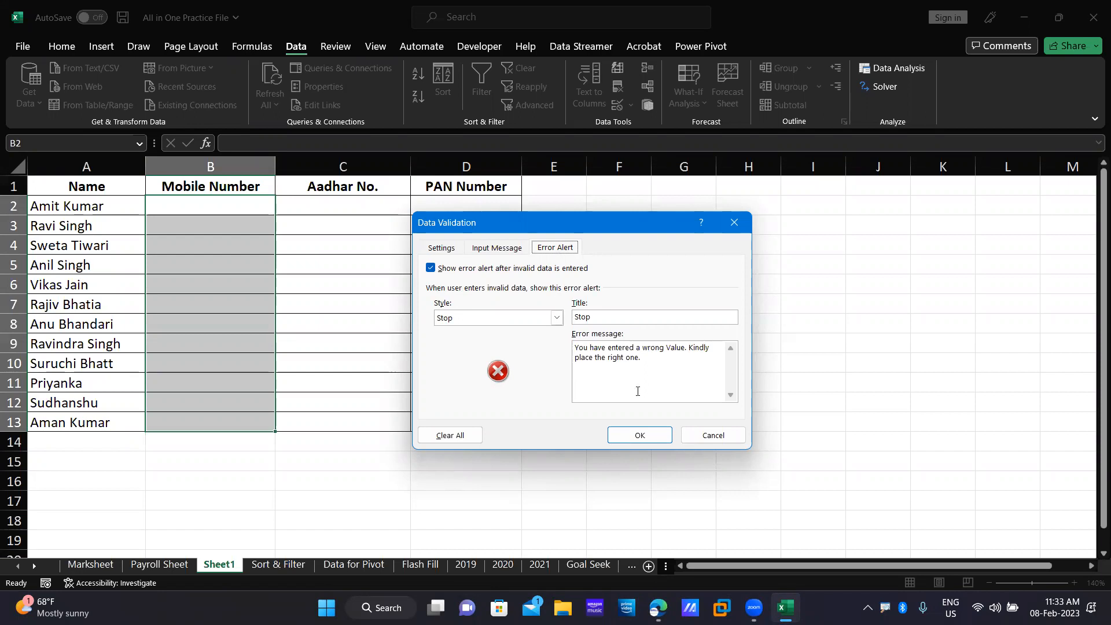
{"action": "left_click", "coordinate": [654, 433]}
{"action": "key", "text": "Left"}
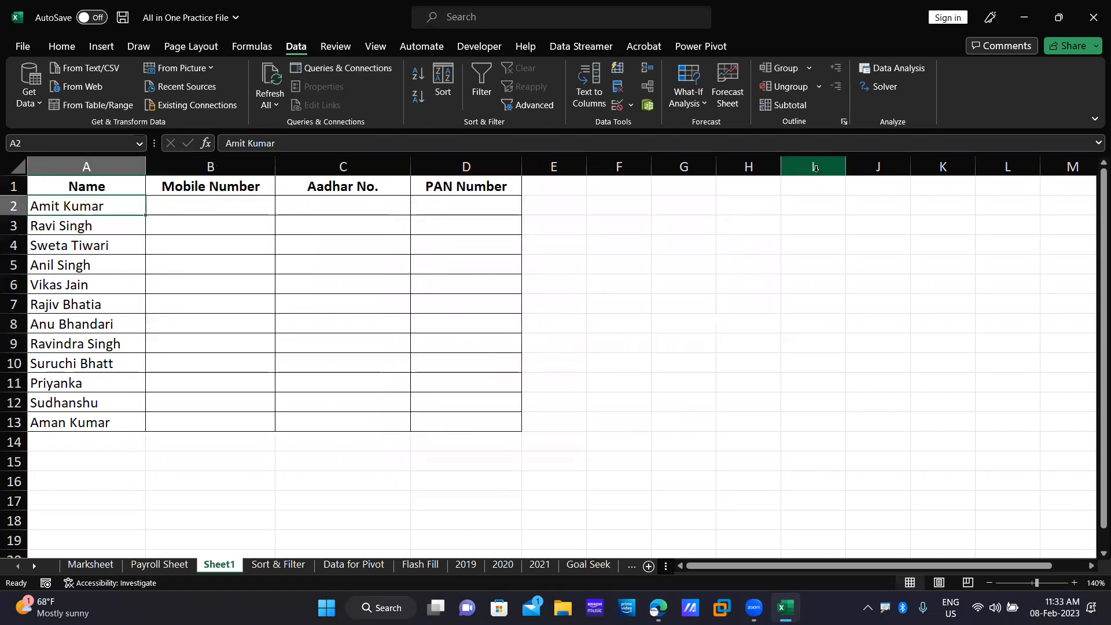
{"action": "key", "text": "Right"}
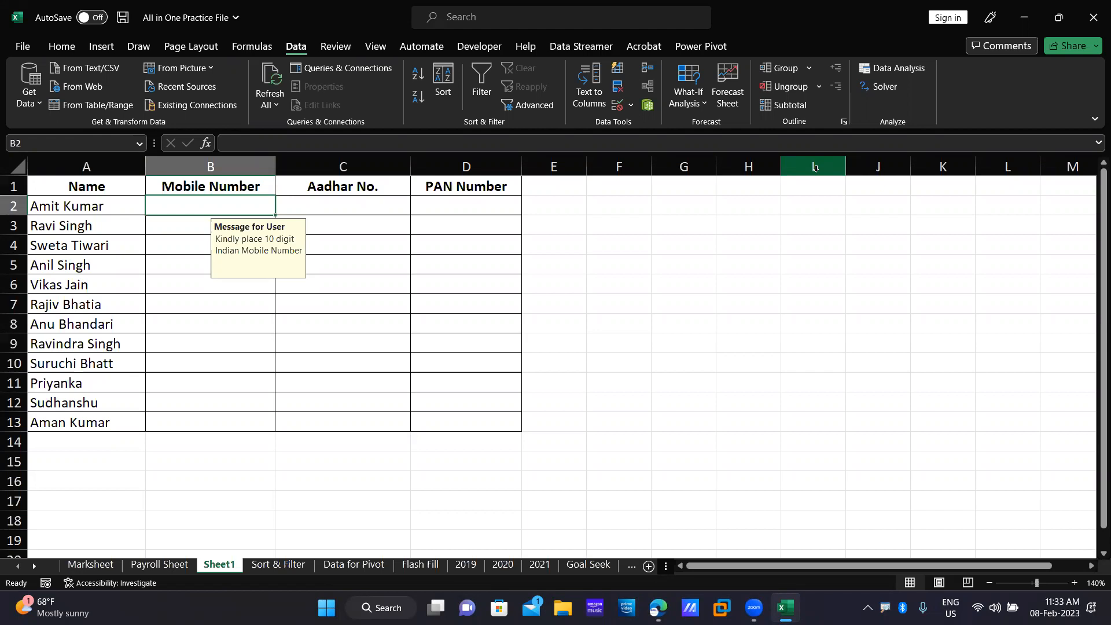
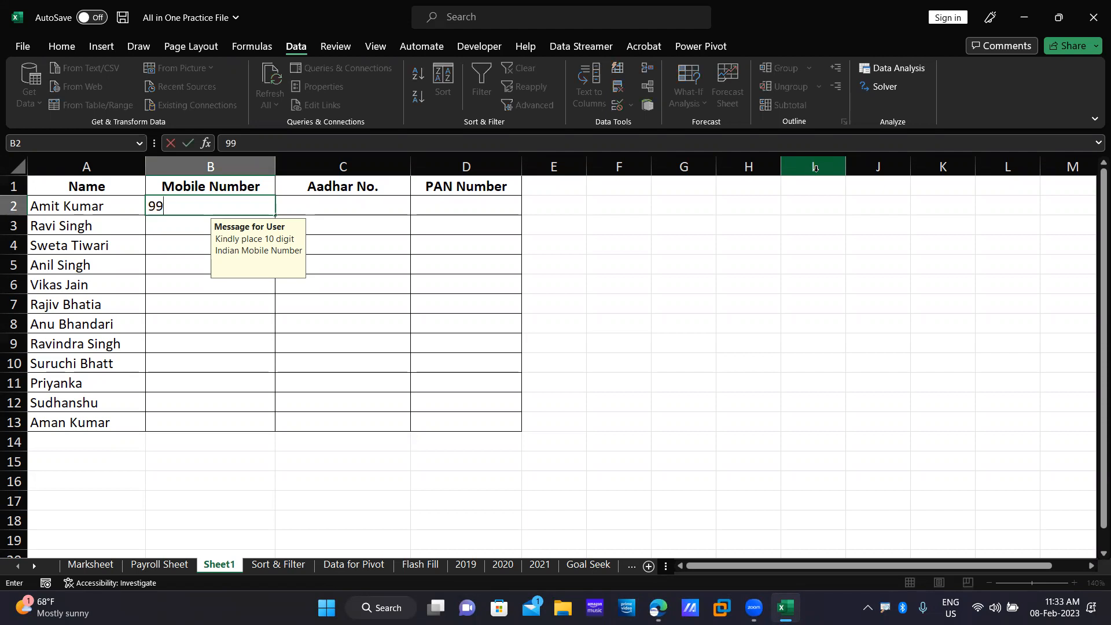
{"action": "key", "text": "Down"}
{"action": "key", "text": "Down"}
Test B3 with the 9-digit number 999967524, which the Stop alert rejects.
{"action": "key", "text": "Left"}
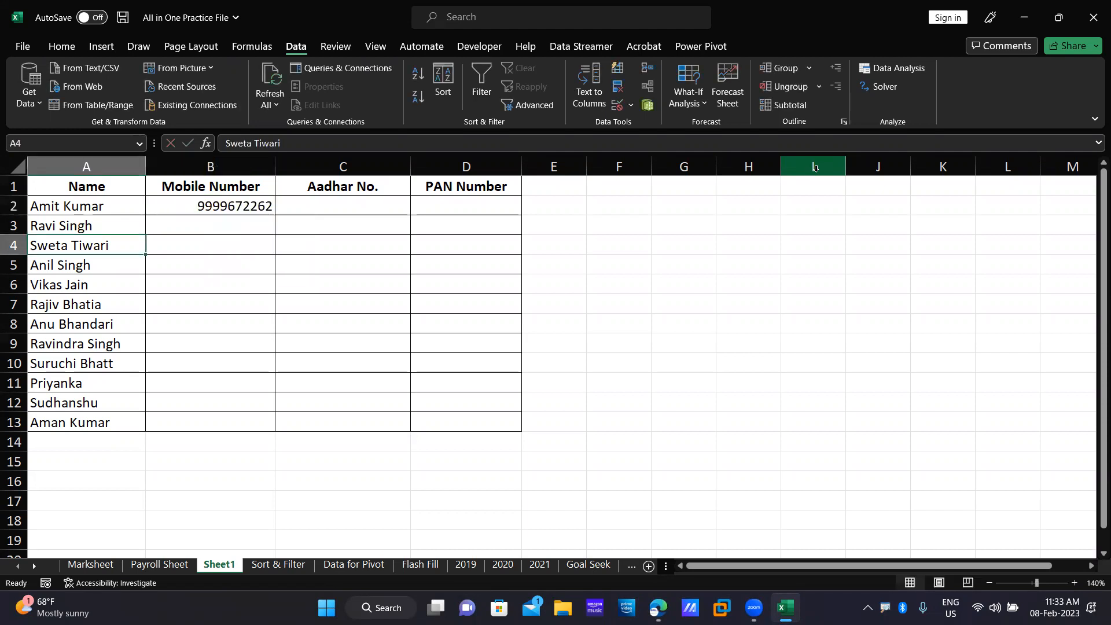
{"action": "key", "text": "Up"}
{"action": "key", "text": "Right"}
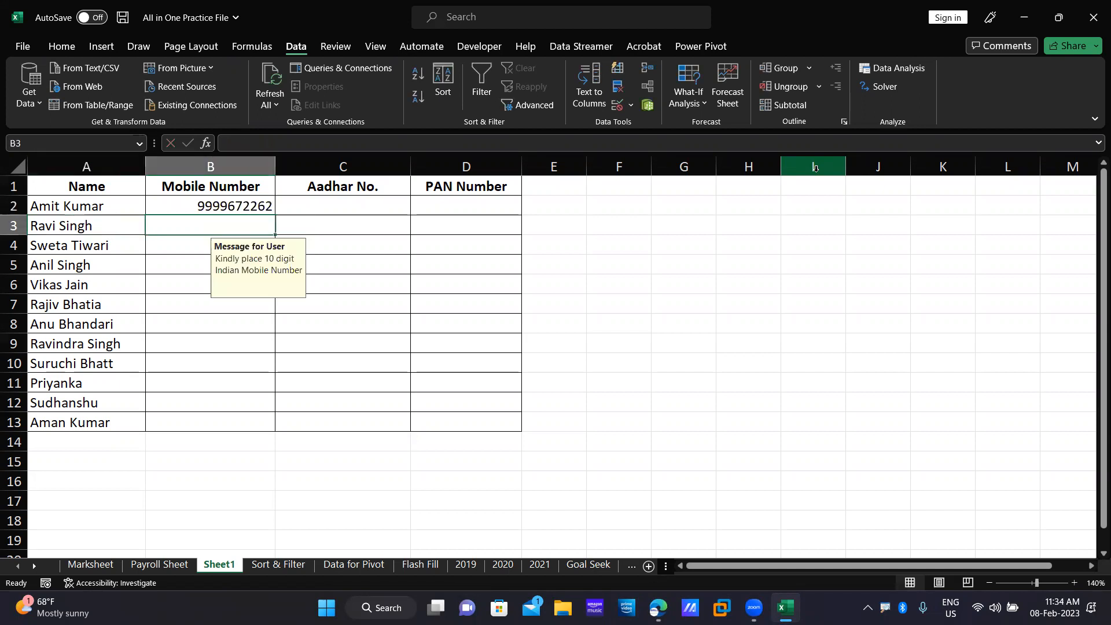
{"action": "type", "text": "99996752"}
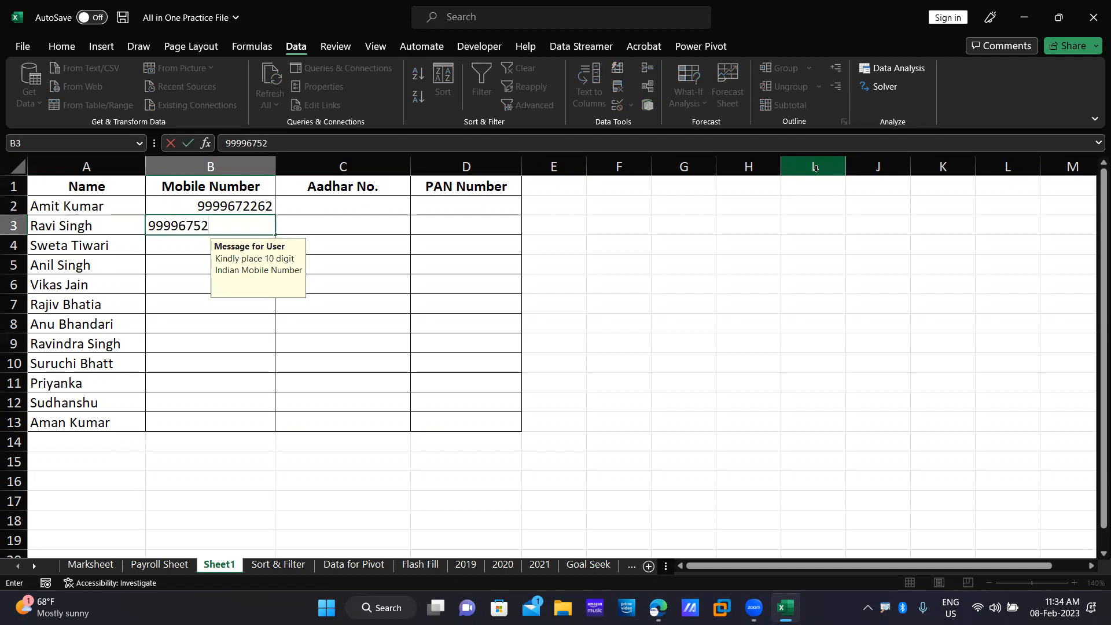
{"action": "type", "text": "4"}
{"action": "key", "text": "Return"}
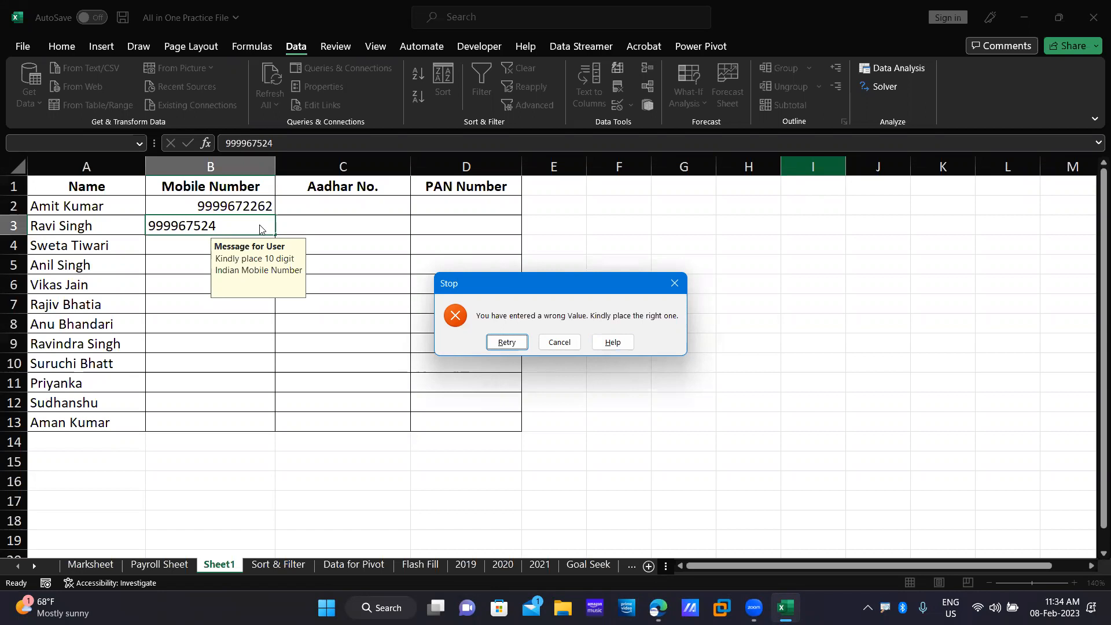
{"action": "left_click", "coordinate": [560, 343]}
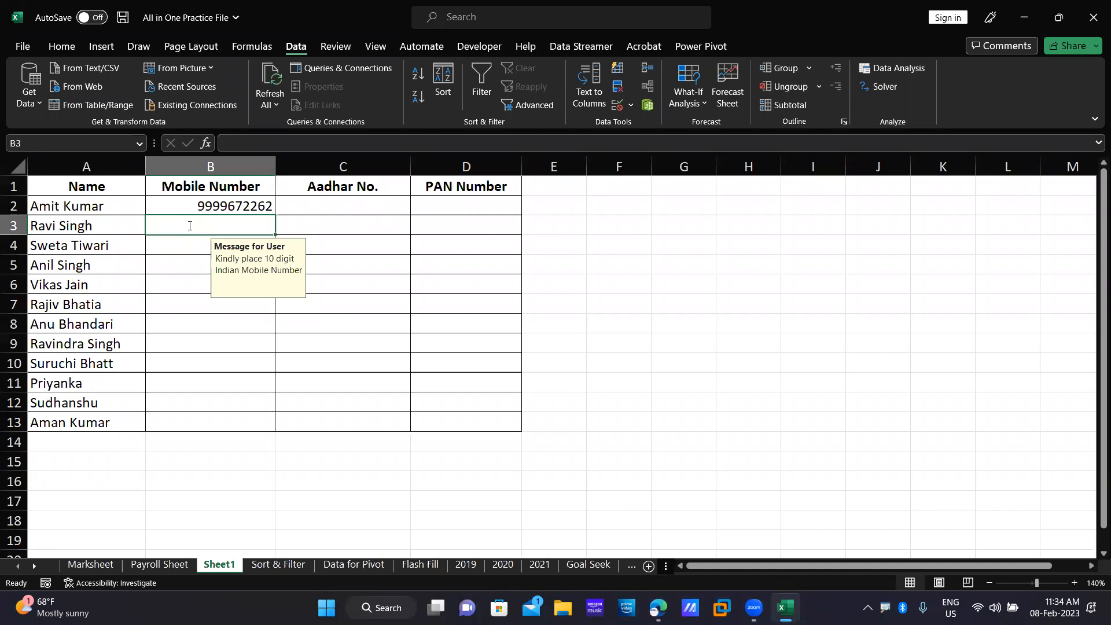
{"action": "type", "text": "989745125"}
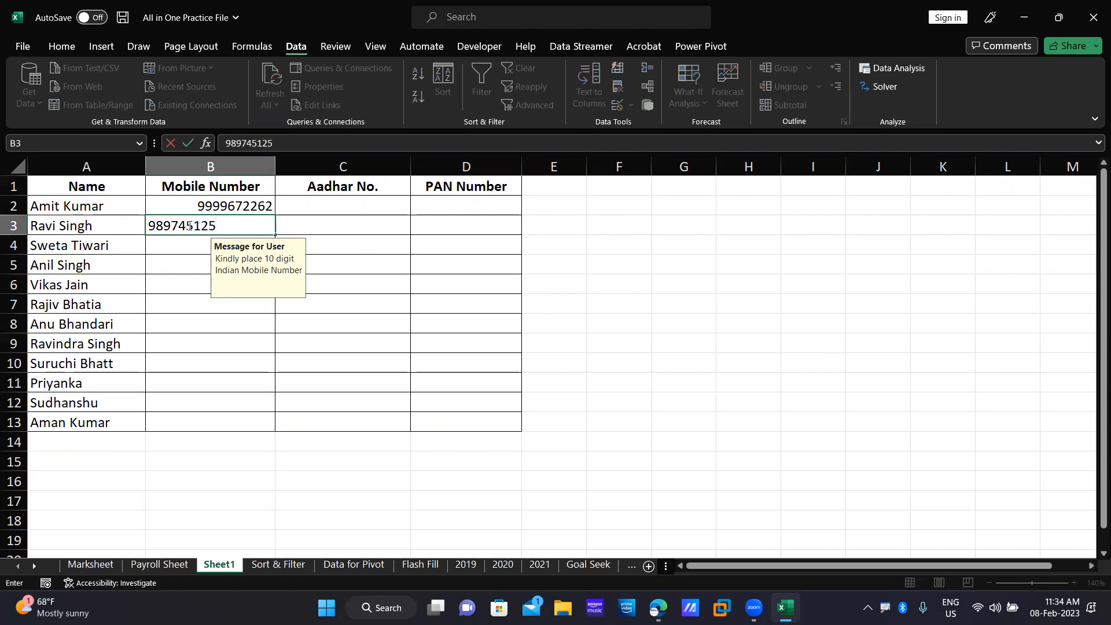
{"action": "key", "text": "Return"}
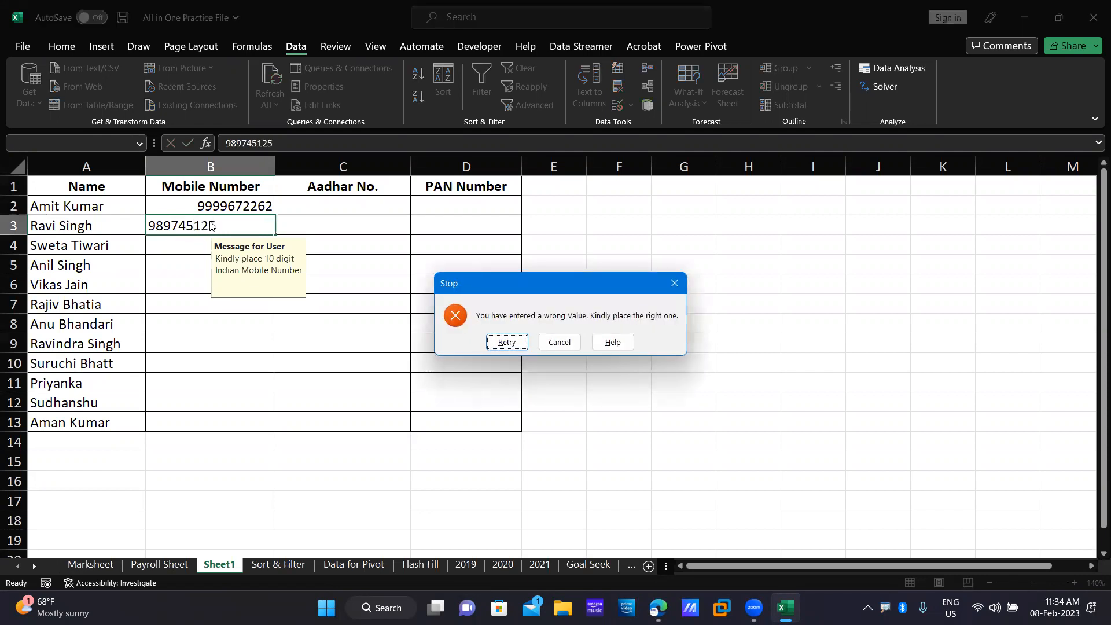
{"action": "left_click", "coordinate": [503, 346]}
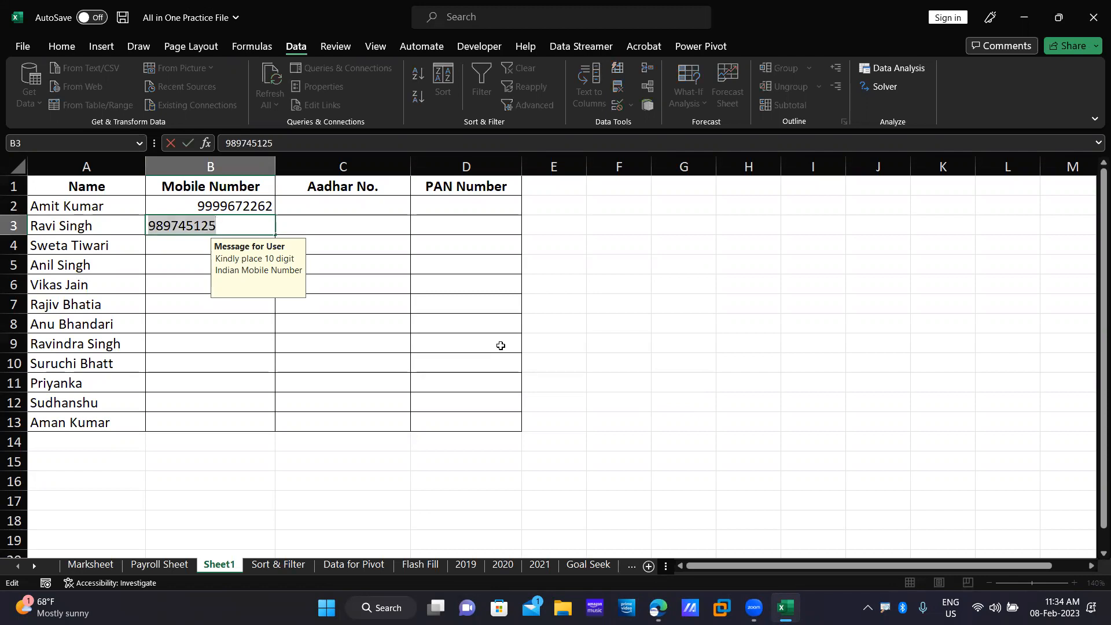
{"action": "key", "text": "Return"}
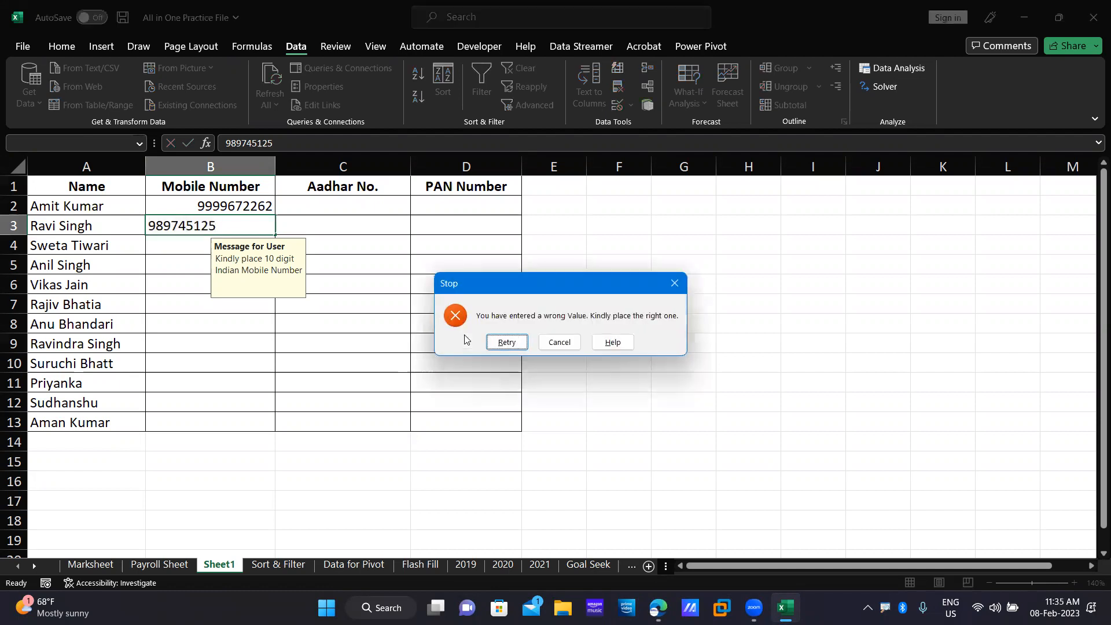
{"action": "left_click", "coordinate": [504, 343]}
{"action": "left_click", "coordinate": [250, 221]}
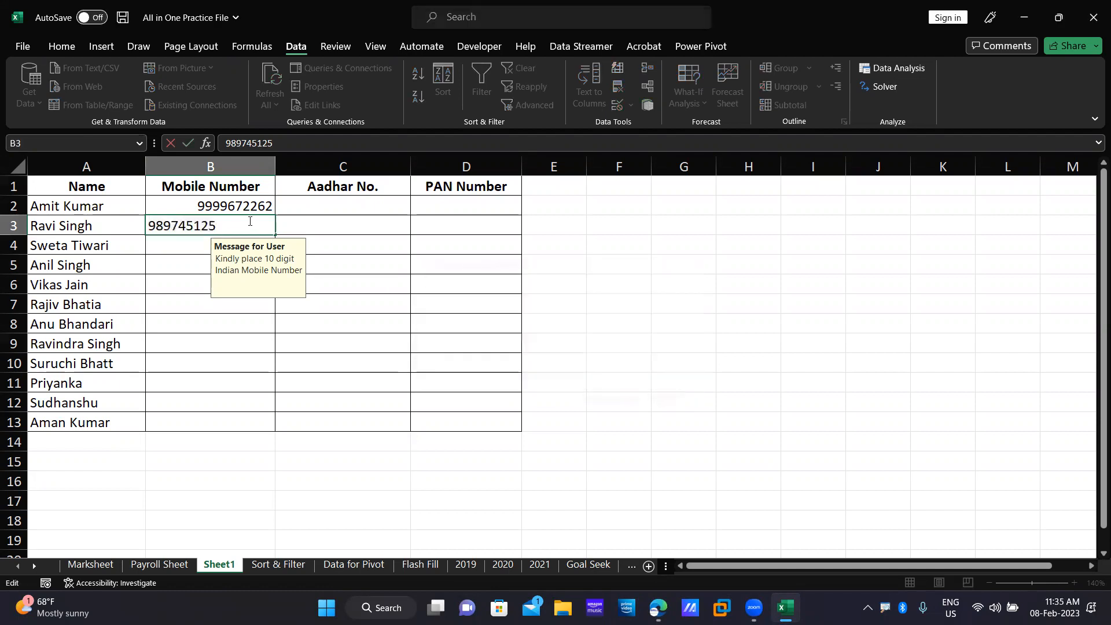
{"action": "type", "text": "0"}
{"action": "key", "text": "Tab"}
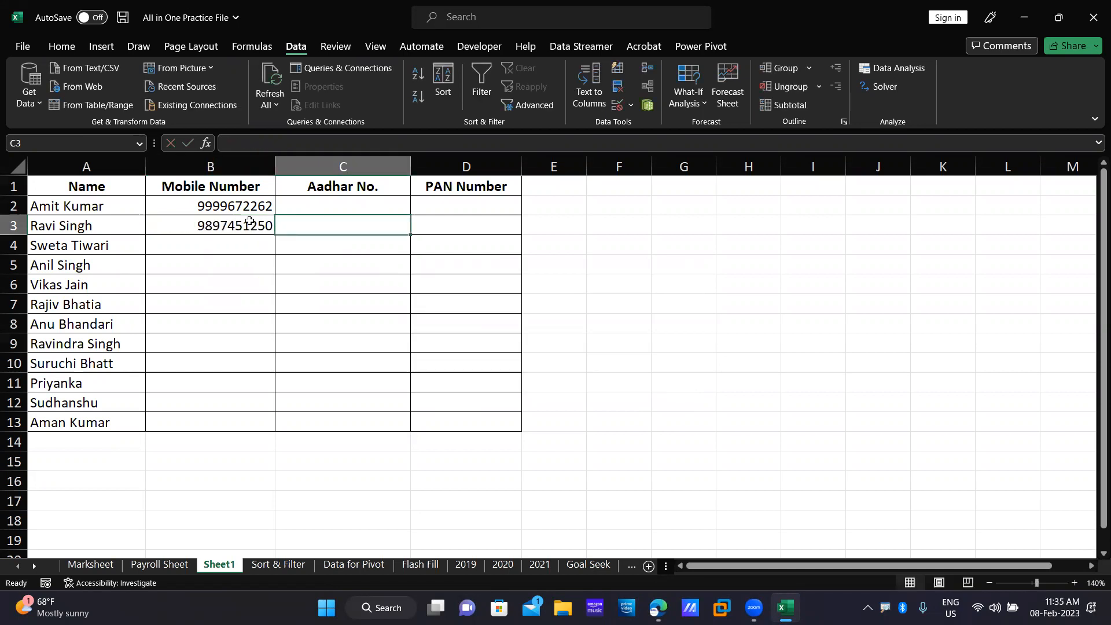
Select the Aadhar No. cells C2:C13 and set Data Validation to allow whole numbers.
{"action": "left_click_drag", "start_coordinate": [211, 206], "coordinate": [207, 429]}
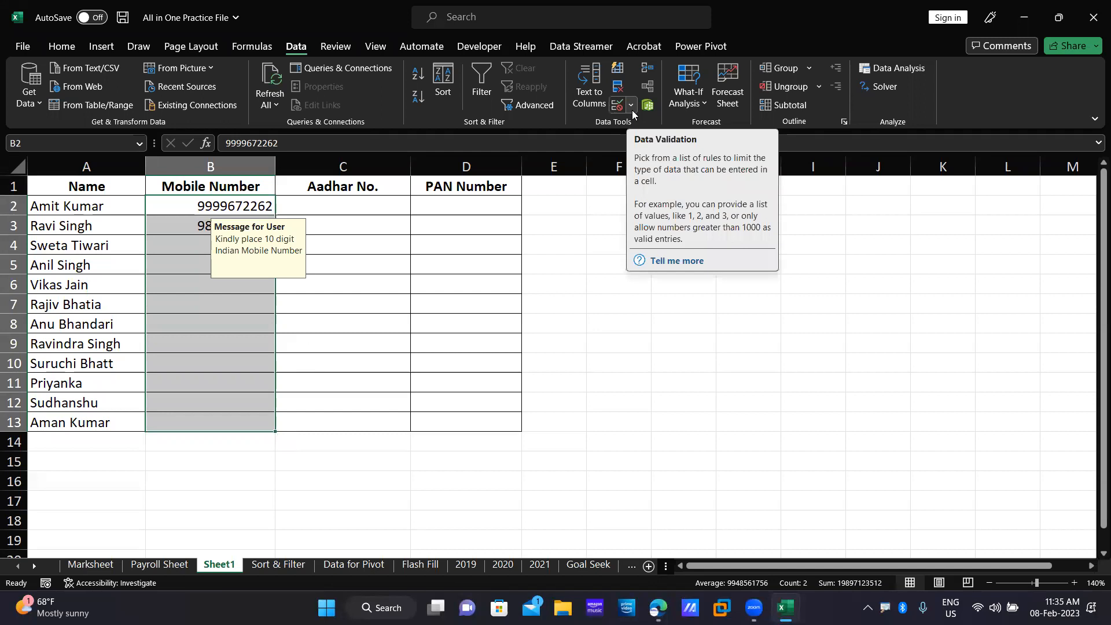
{"action": "left_click", "coordinate": [348, 207]}
{"action": "left_click_drag", "start_coordinate": [348, 207], "coordinate": [348, 425]}
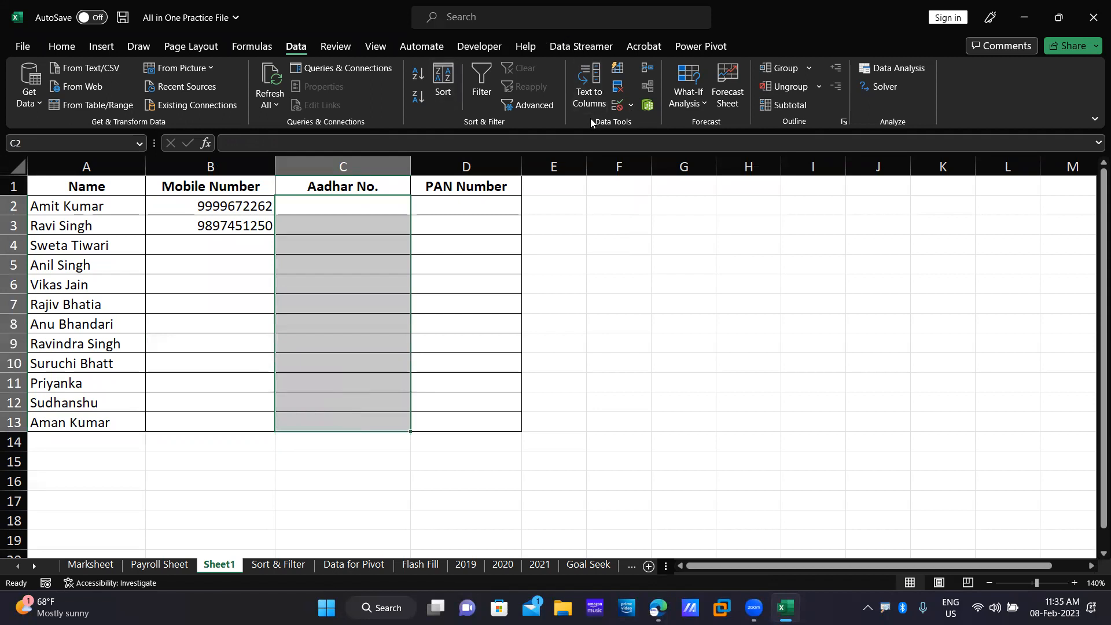
{"action": "left_click", "coordinate": [631, 105]}
{"action": "left_click", "coordinate": [644, 126]}
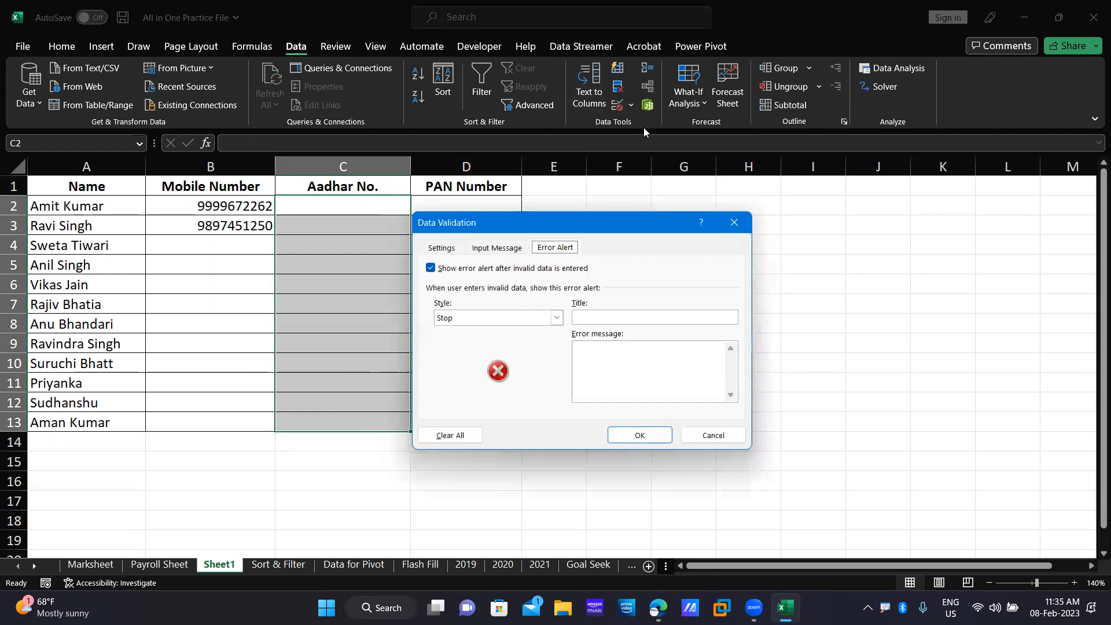
{"action": "left_click", "coordinate": [449, 248]}
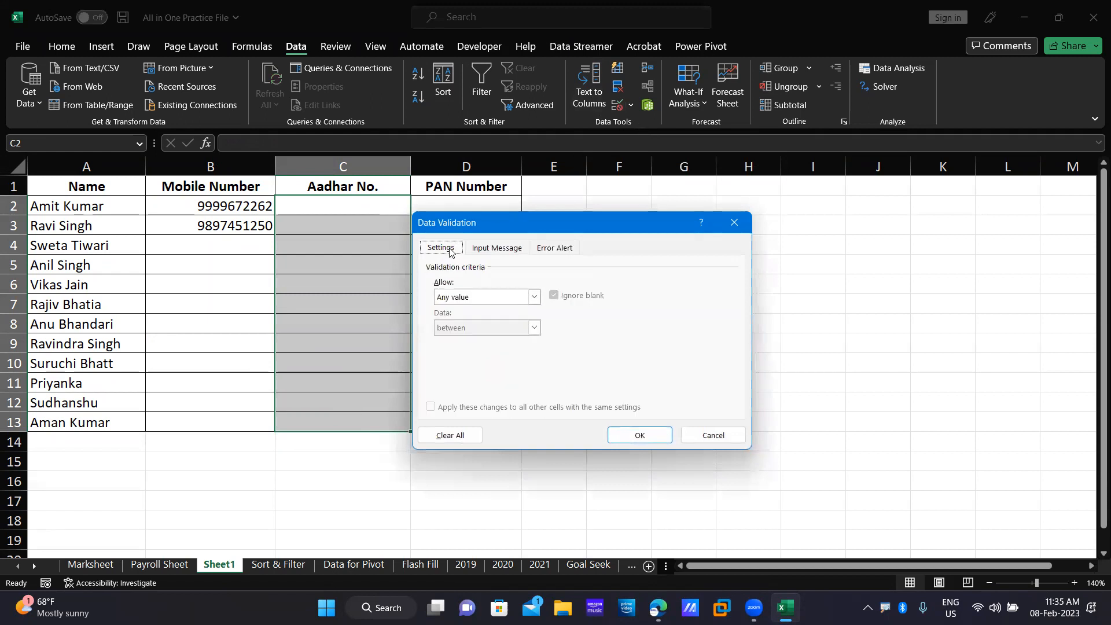
{"action": "left_click", "coordinate": [532, 298]}
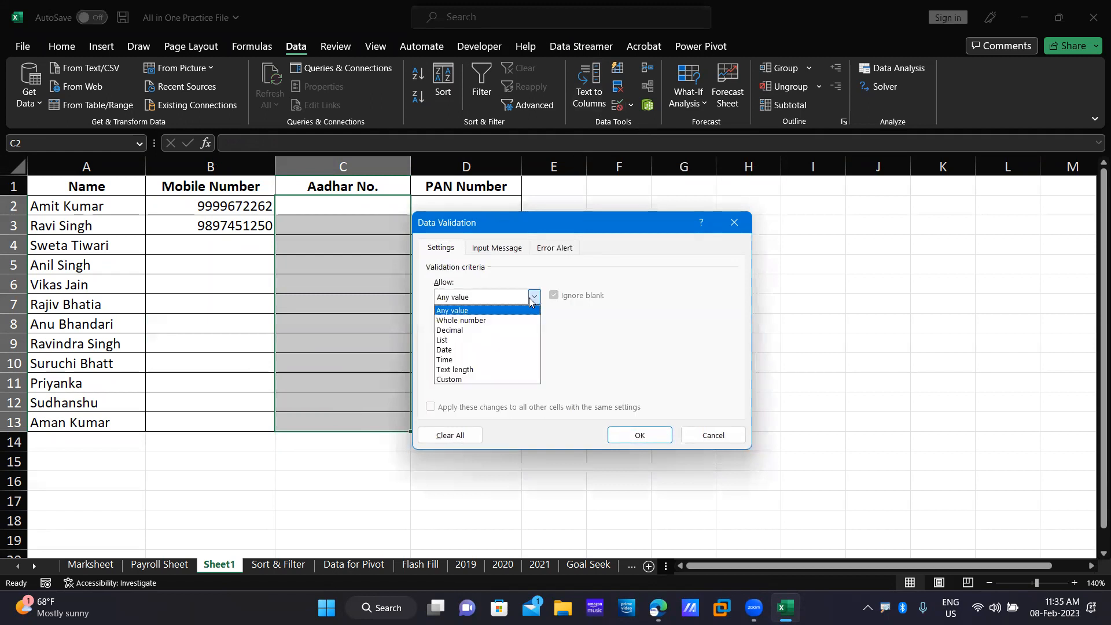
{"action": "left_click", "coordinate": [504, 320]}
{"action": "left_click", "coordinate": [507, 355]}
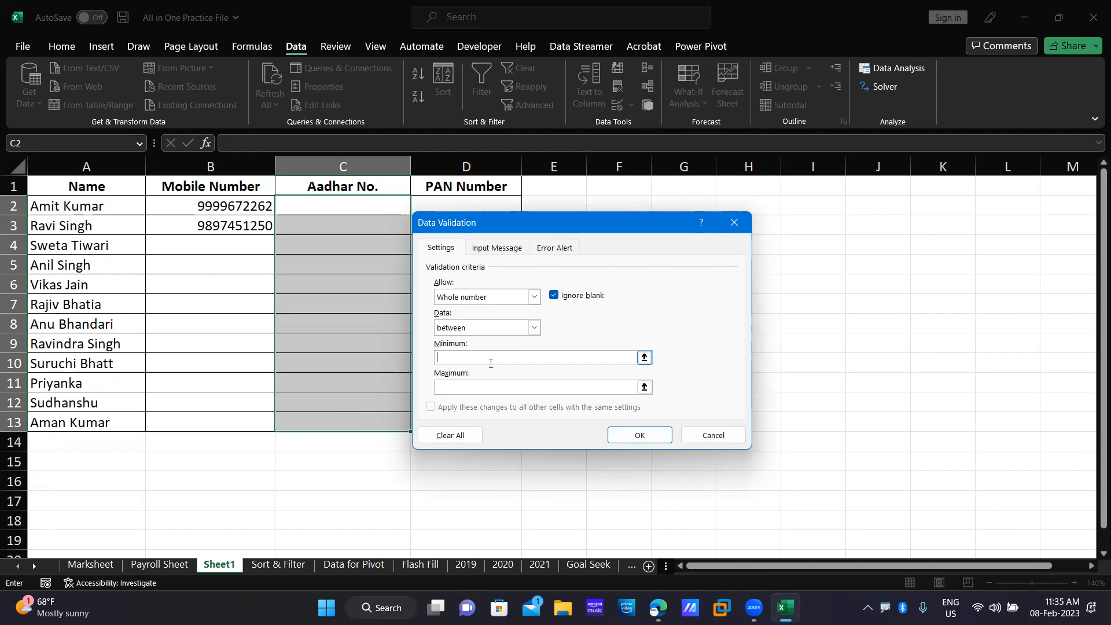
{"action": "left_click", "coordinate": [463, 391]}
{"action": "type", "text": "999999999999"}
{"action": "left_click", "coordinate": [513, 354]}
{"action": "type", "text": "1"}
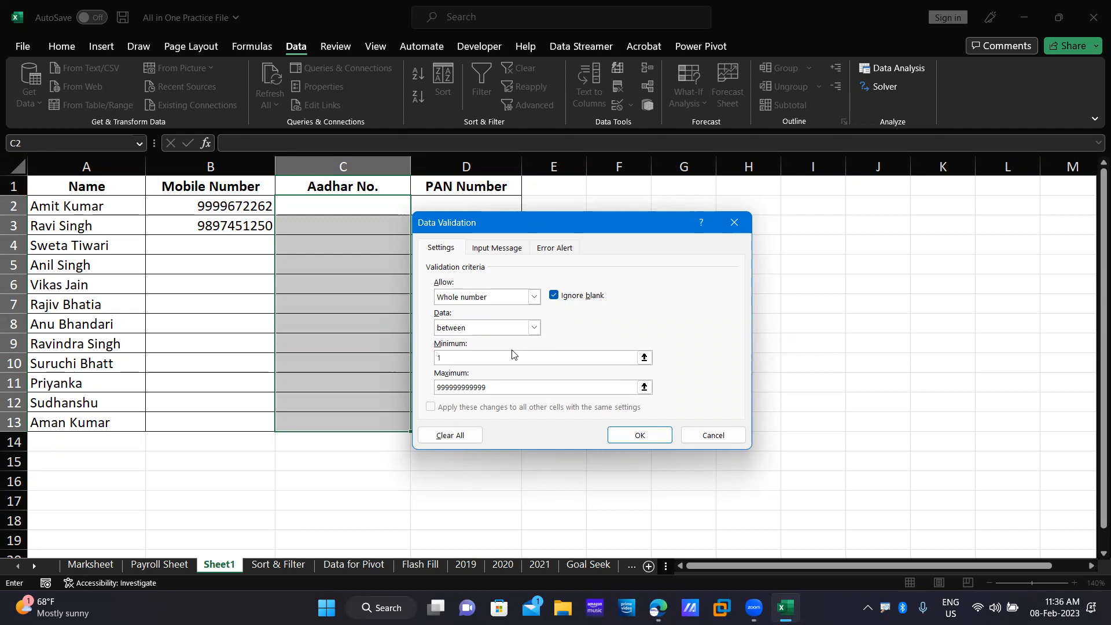
{"action": "type", "text": "00000000000"}
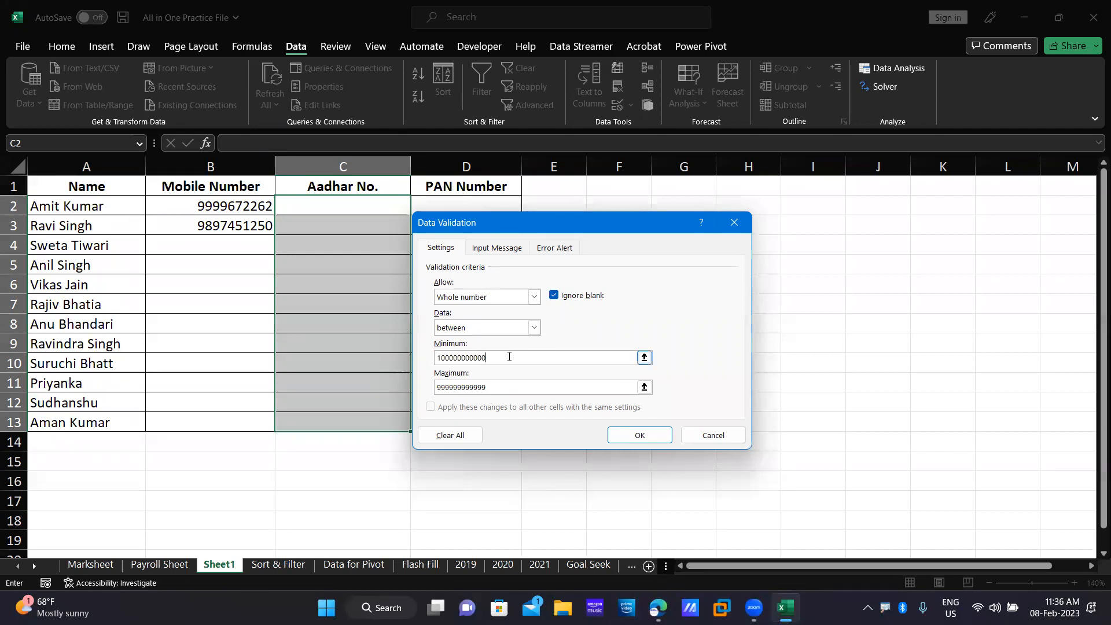
{"action": "double_click", "coordinate": [478, 386]}
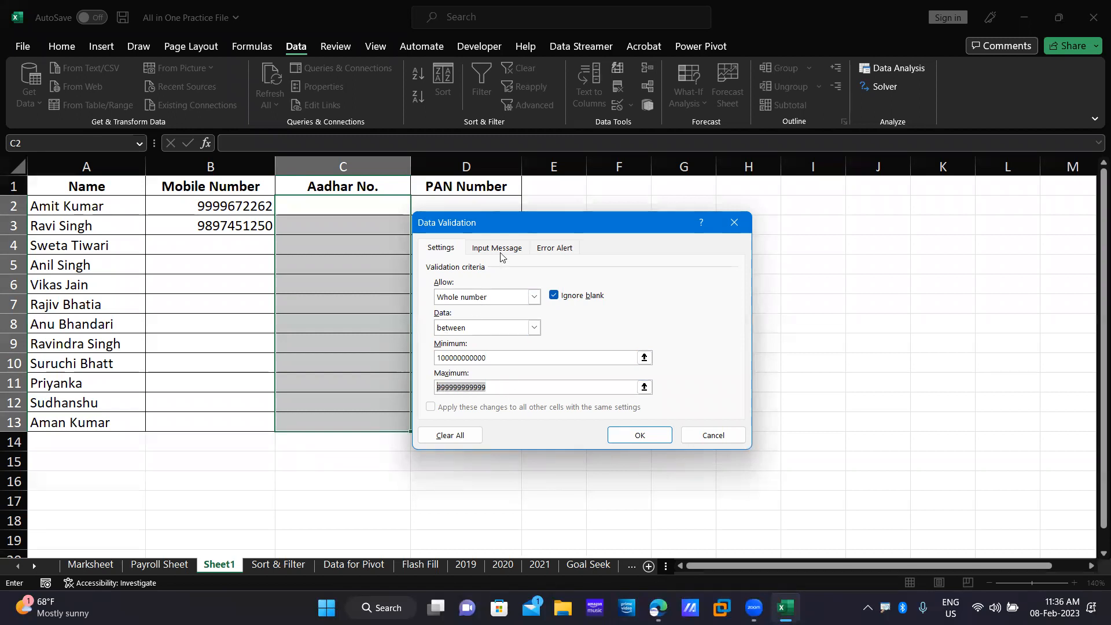
{"action": "left_click", "coordinate": [499, 249]}
Title the input message 'A message for User' with text 'Kindly place 12 digit Aadhar Number provided by UADAI'.
{"action": "left_click", "coordinate": [477, 316]}
{"action": "type", "text": "A"}
{"action": "key", "text": "BackSpace"}
{"action": "type", "text": "A message for "}
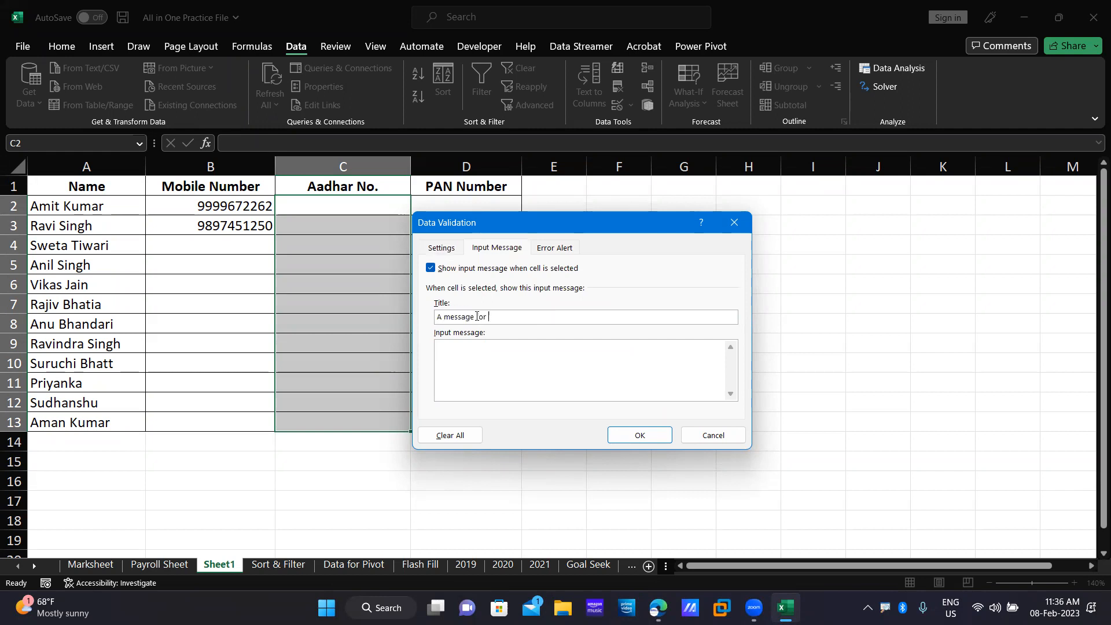
{"action": "type", "text": "User"}
{"action": "left_click", "coordinate": [496, 353]}
{"action": "type", "text": "Kindly pla"}
{"action": "type", "text": "ce 12 di"}
{"action": "type", "text": "gh"}
{"action": "type", "text": "t"}
{"action": "key", "text": "BackSpace"}
{"action": "key", "text": "BackSpace"}
{"action": "type", "text": "it "}
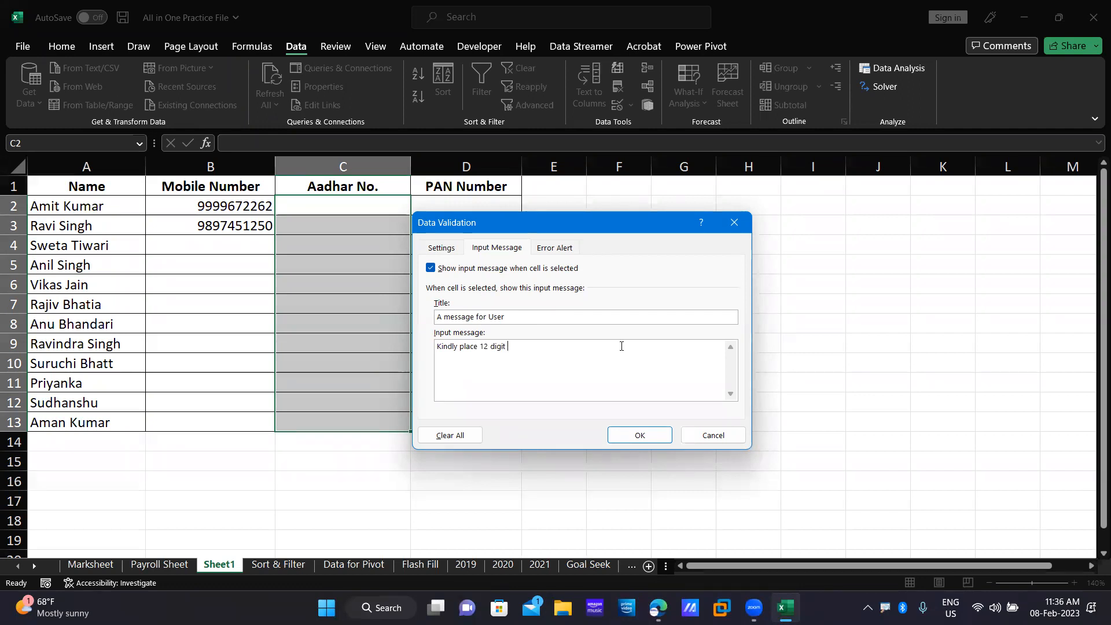
{"action": "type", "text": "Aadhar Num"}
{"action": "type", "text": "e"}
{"action": "type", "text": "ber "}
{"action": "type", "text": "jere"}
{"action": "key", "text": "BackSpace"}
{"action": "key", "text": "BackSpace"}
{"action": "key", "text": "BackSpace"}
{"action": "key", "text": "BackSpace"}
{"action": "type", "text": "provided by U"}
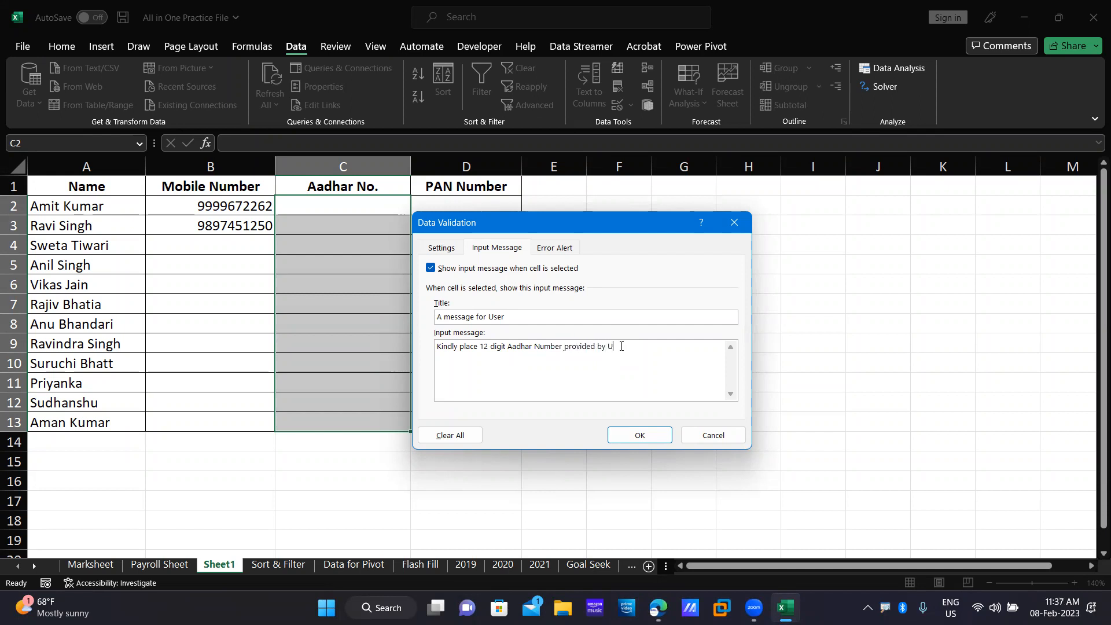
{"action": "type", "text": "ADAI"}
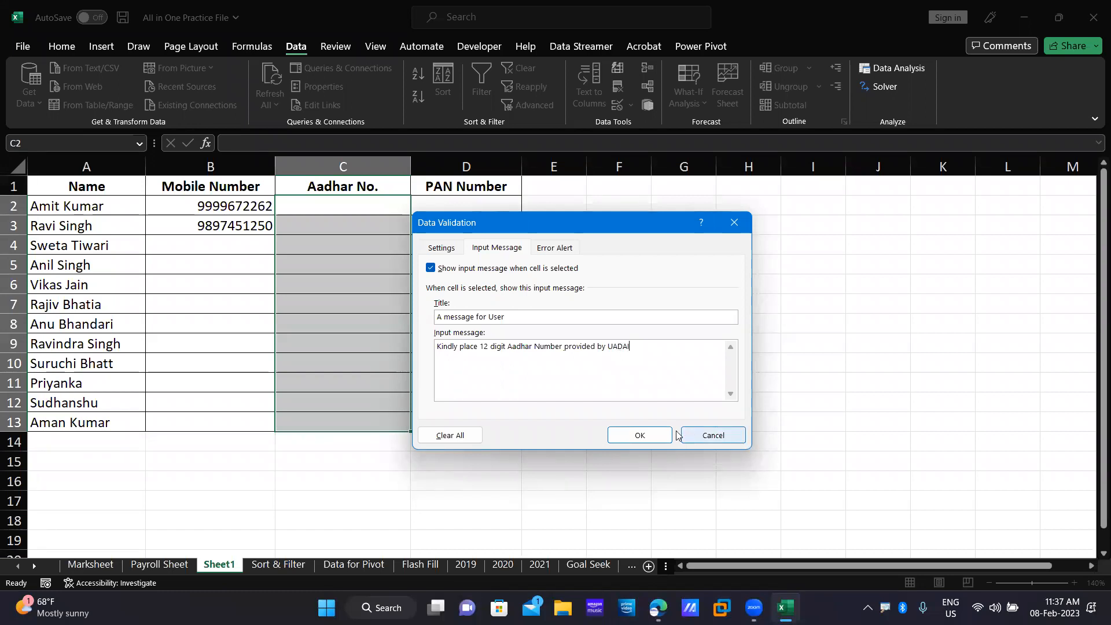
{"action": "left_click", "coordinate": [550, 248]}
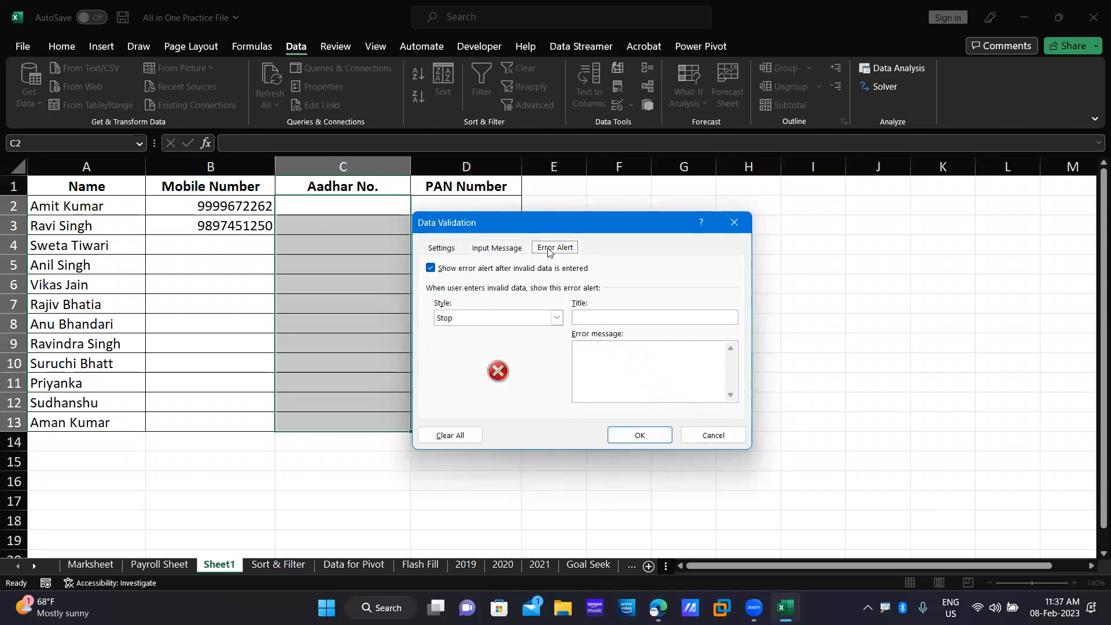
Set a Warning alert titled 'Wrong Input' saying retry or proceed at own risk, and apply it.
{"action": "left_click", "coordinate": [557, 319]}
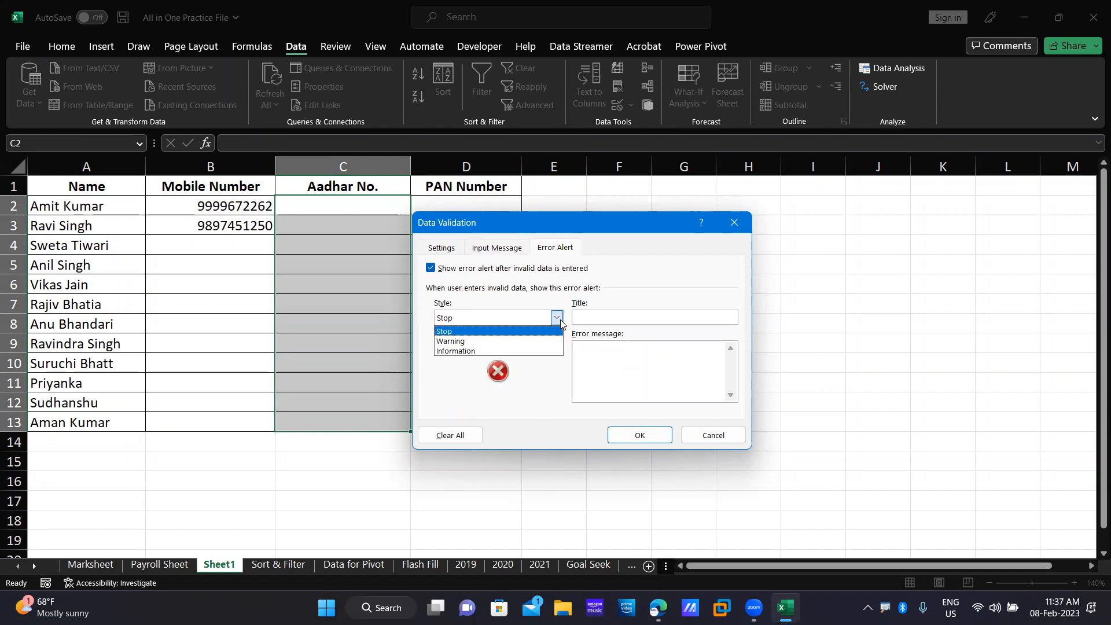
{"action": "left_click", "coordinate": [520, 341]}
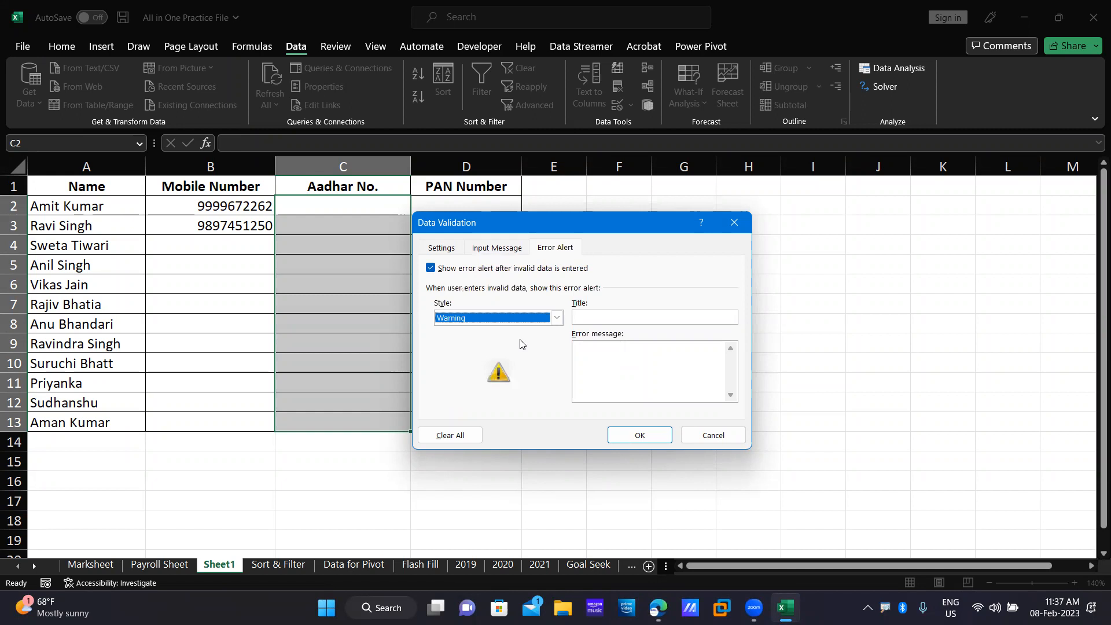
{"action": "left_click", "coordinate": [630, 316]}
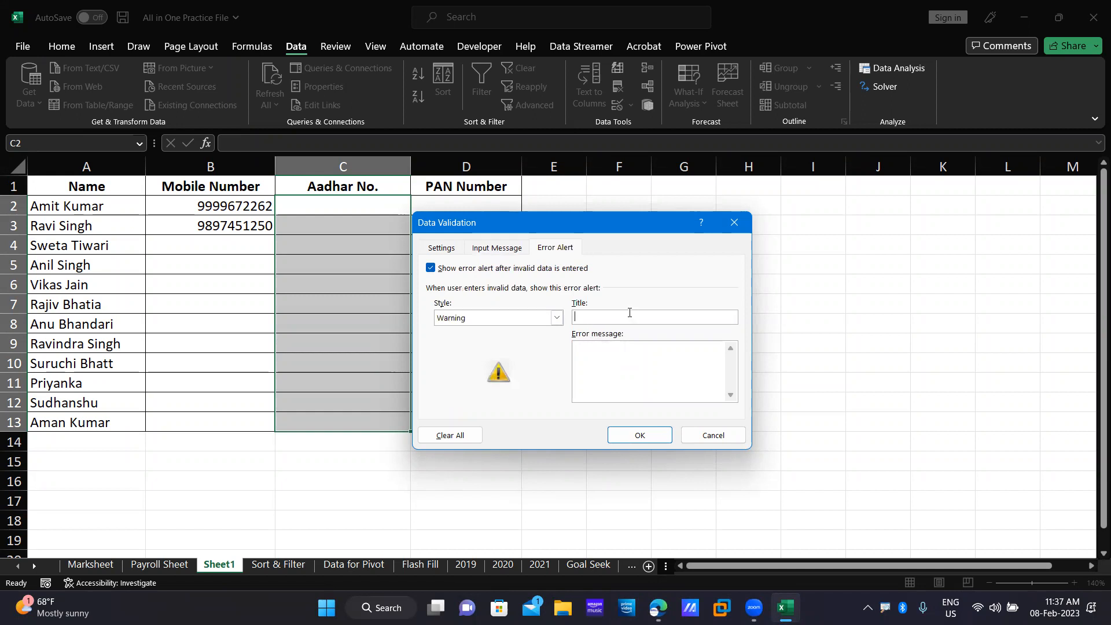
{"action": "type", "text": "Wrong Input"}
{"action": "left_click", "coordinate": [628, 375]}
{"action": "type", "text": "You "}
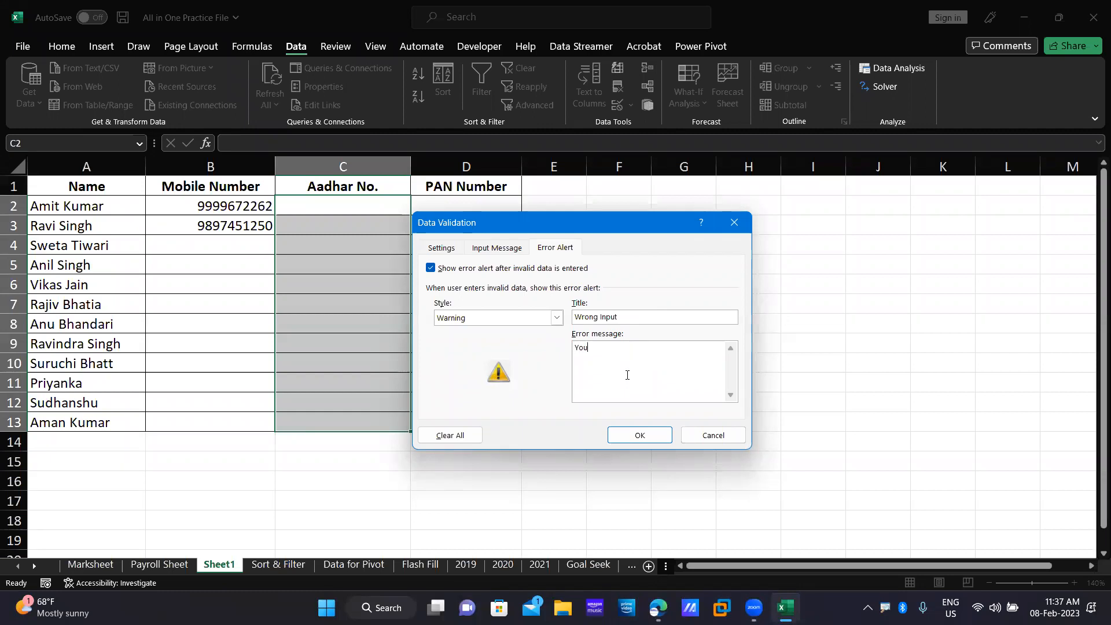
{"action": "type", "text": "have entered a"}
{"action": "type", "text": "input"}
{"action": "key", "text": "BackSpace"}
{"action": "type", "text": ". Kindly try with th"}
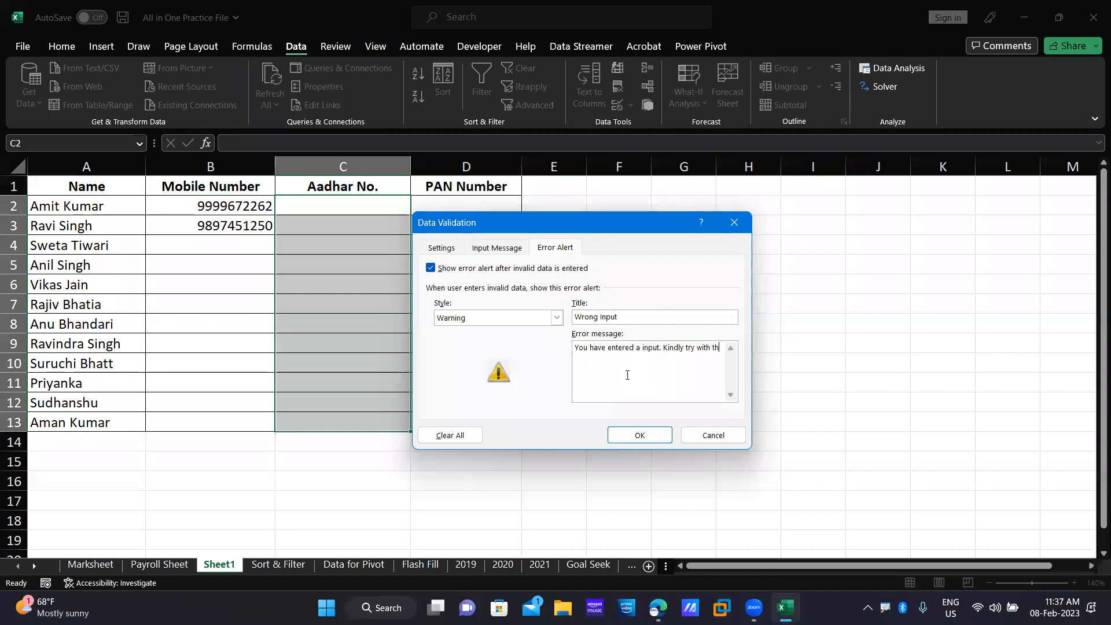
{"action": "type", "text": "e right one or Proceed"}
{"action": "type", "text": "wrong"}
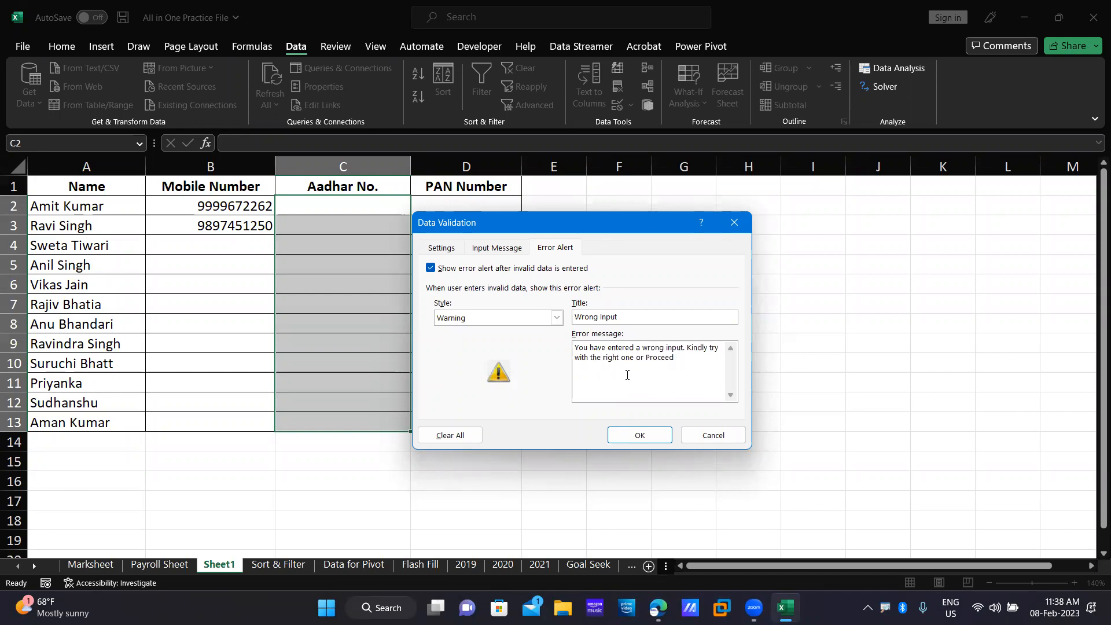
{"action": "type", "text": "with your own risk."}
{"action": "left_click", "coordinate": [640, 434]}
{"action": "left_click", "coordinate": [269, 204]}
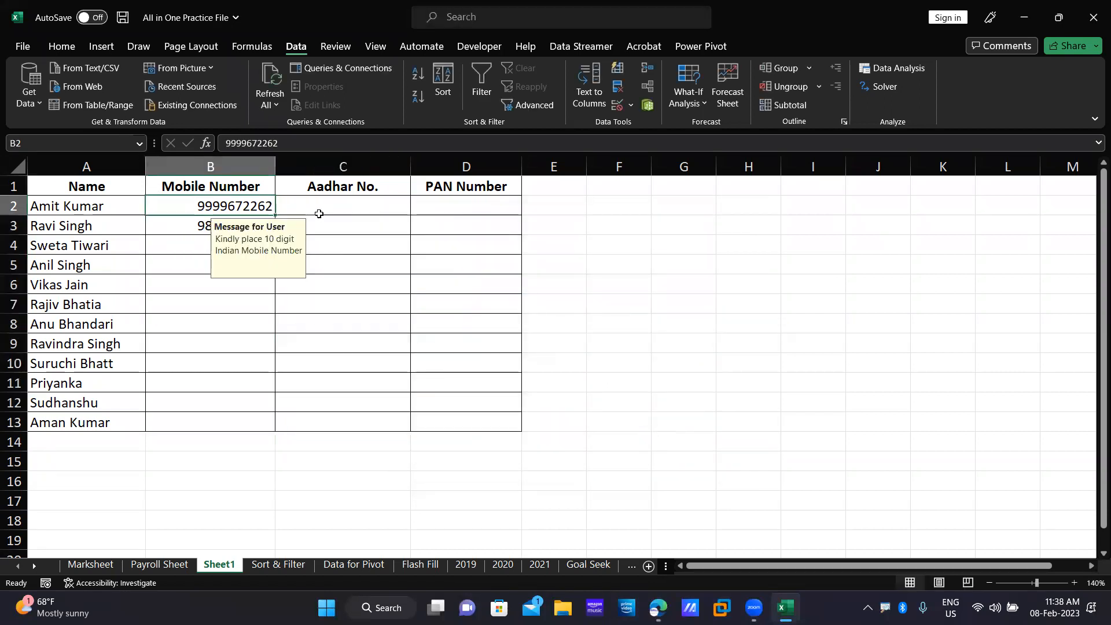
{"action": "left_click", "coordinate": [318, 215]}
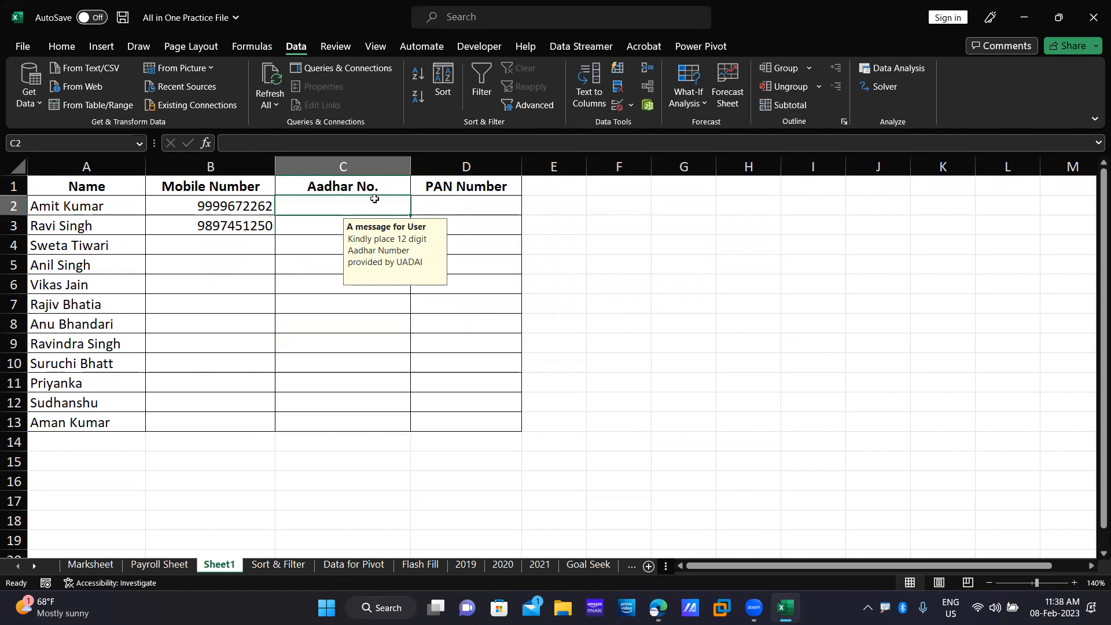
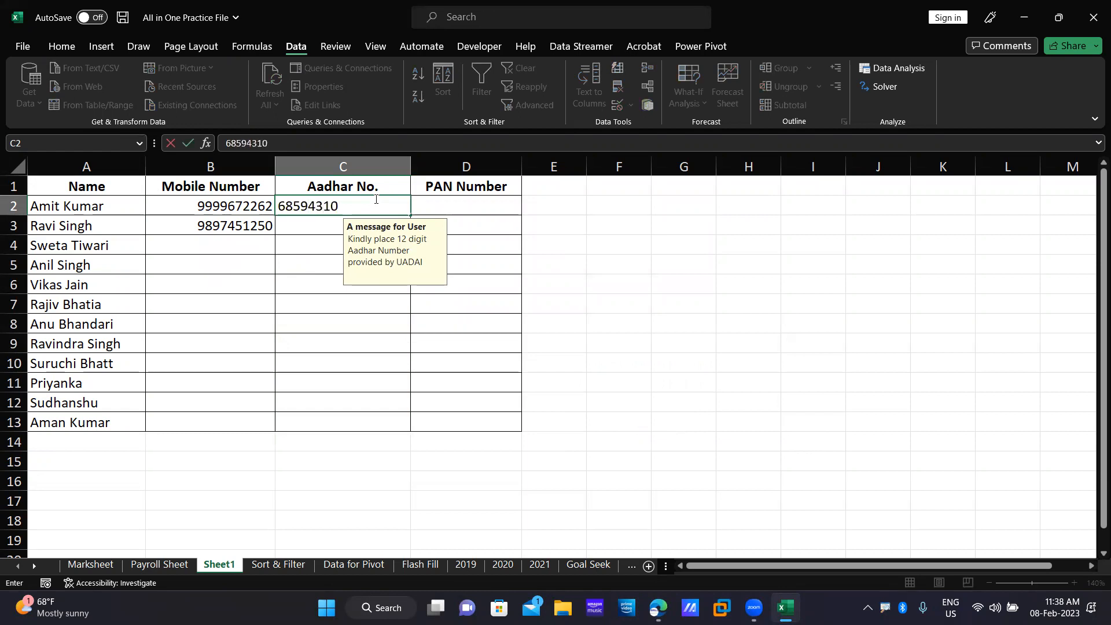
{"action": "key", "text": "Return"}
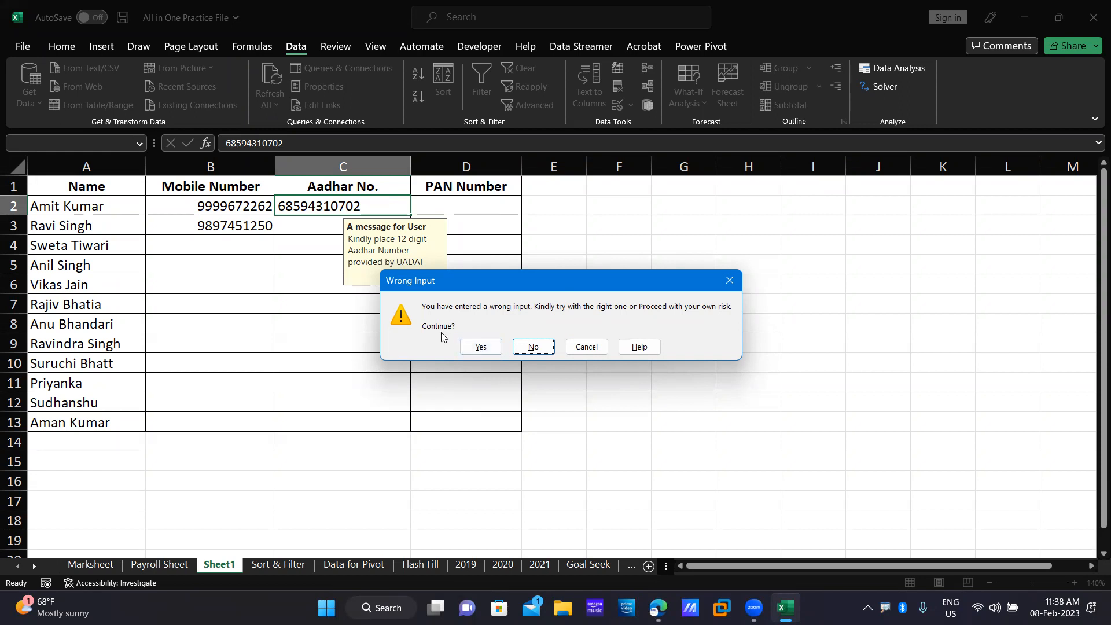
{"action": "left_click", "coordinate": [485, 346]}
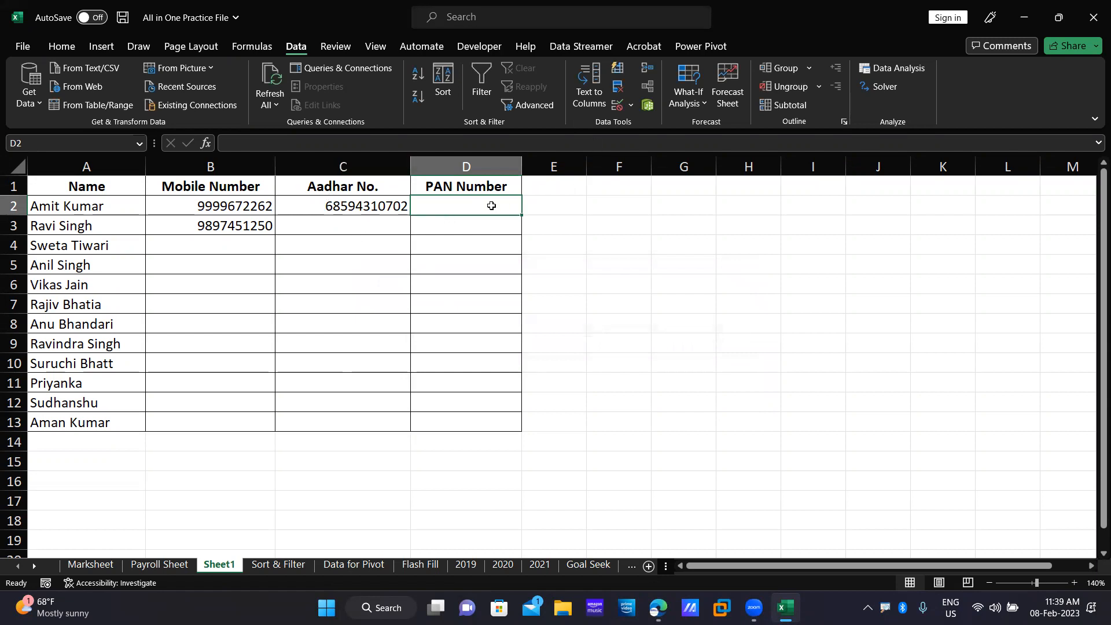
Select the PAN Number cells D2:D13 and set Data Validation to allow by text length.
{"action": "left_click_drag", "start_coordinate": [486, 209], "coordinate": [489, 422]}
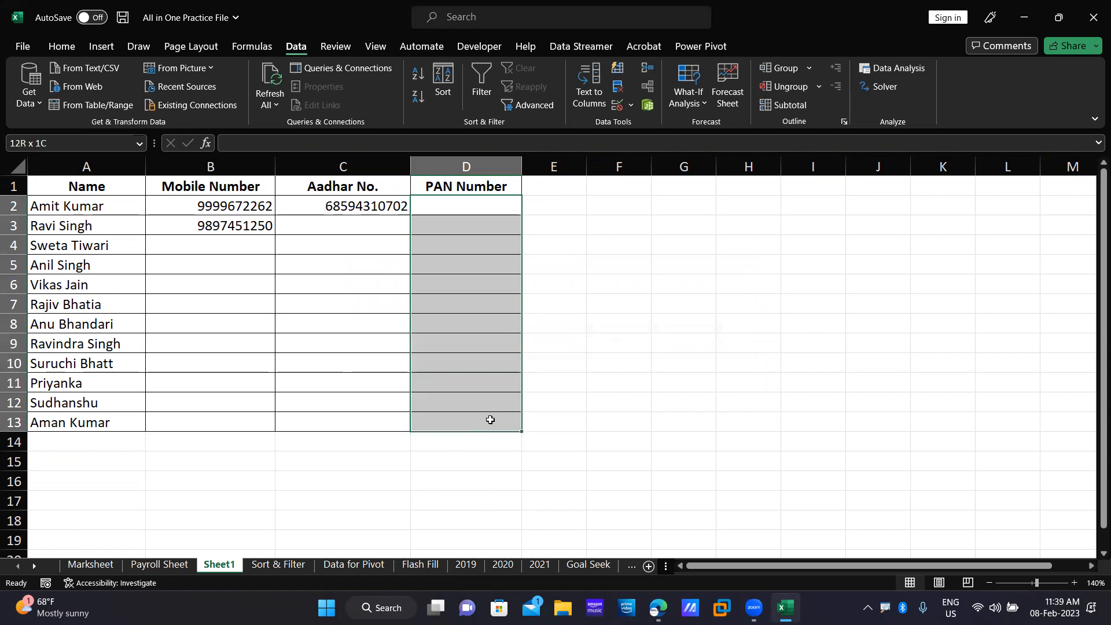
{"action": "left_click", "coordinate": [631, 104]}
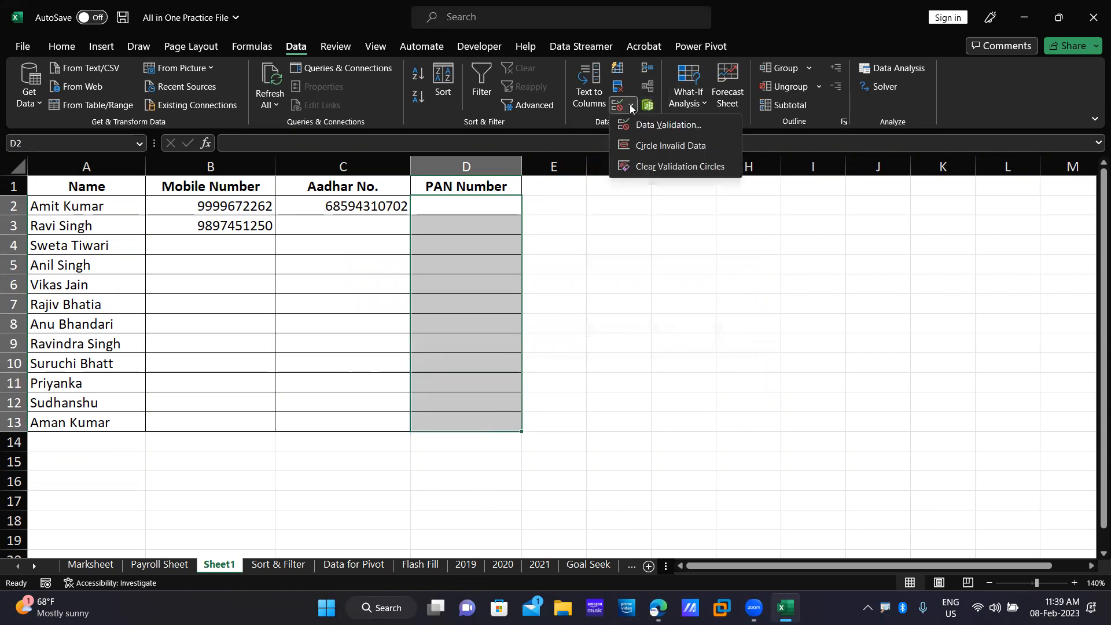
{"action": "left_click", "coordinate": [657, 123]}
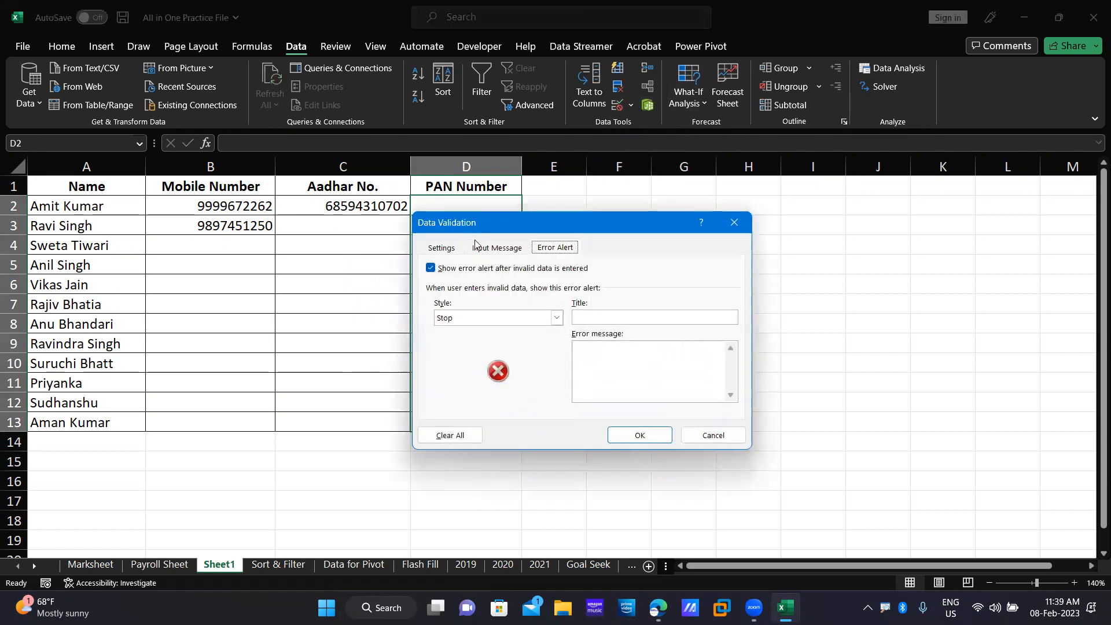
{"action": "left_click", "coordinate": [442, 251]}
{"action": "left_click", "coordinate": [536, 297]}
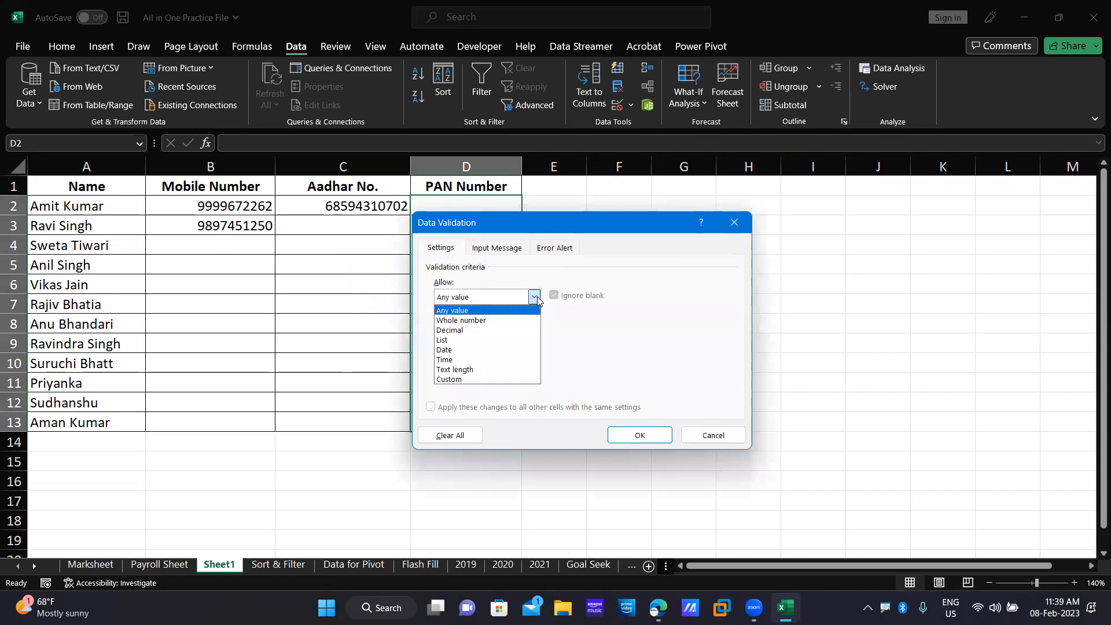
{"action": "left_click", "coordinate": [477, 370]}
Require a text length equal to 10 characters.
{"action": "left_click", "coordinate": [485, 358]}
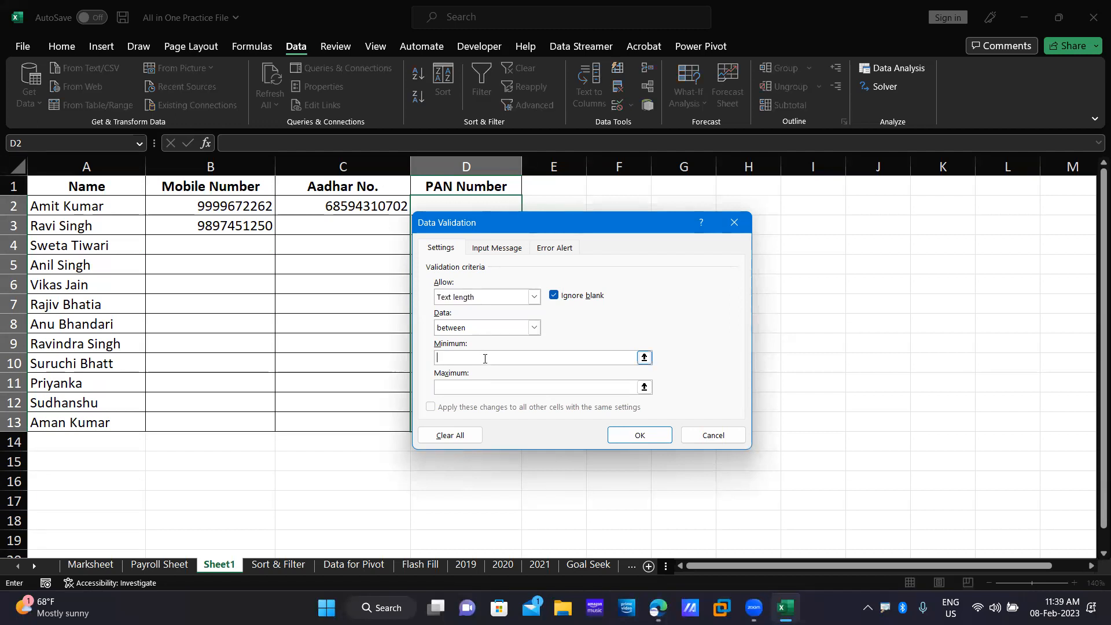
{"action": "type", "text": "10"}
{"action": "left_click", "coordinate": [478, 386]}
{"action": "type", "text": "10"}
{"action": "left_click", "coordinate": [487, 326]}
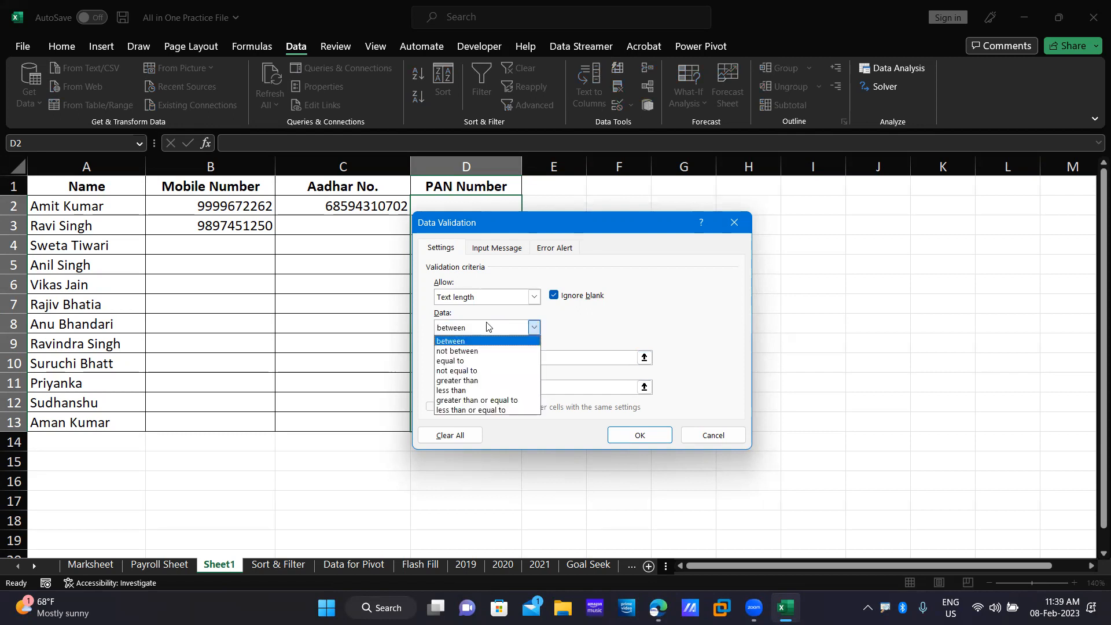
{"action": "left_click", "coordinate": [486, 361]}
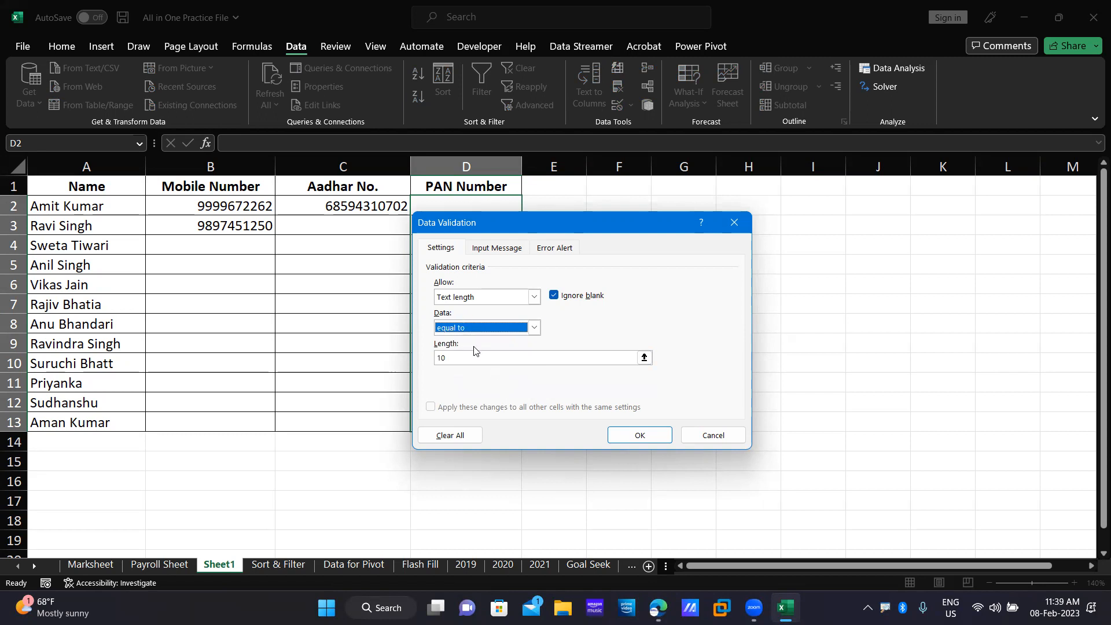
Title the PAN input message 'Message for User' with text 'Kindly place 10 Charcter of your PAN Card'.
{"action": "left_click", "coordinate": [498, 249]}
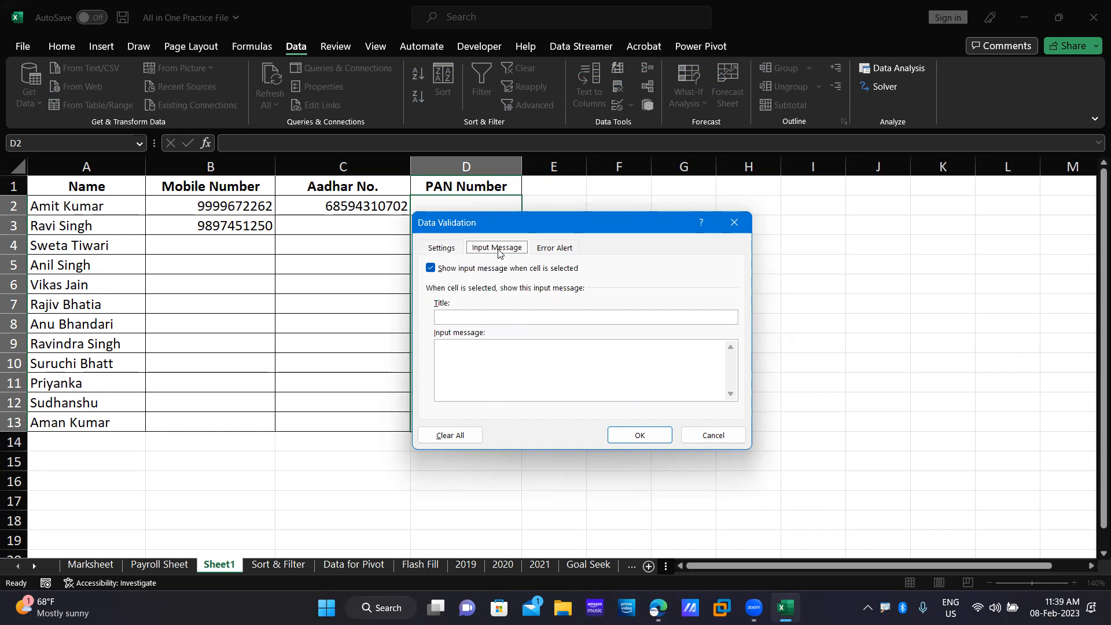
{"action": "left_click", "coordinate": [487, 316]}
{"action": "type", "text": "Message for"}
{"action": "key", "text": "BackSpace"}
{"action": "type", "text": "User"}
{"action": "left_click", "coordinate": [508, 357]}
{"action": "type", "text": "K"}
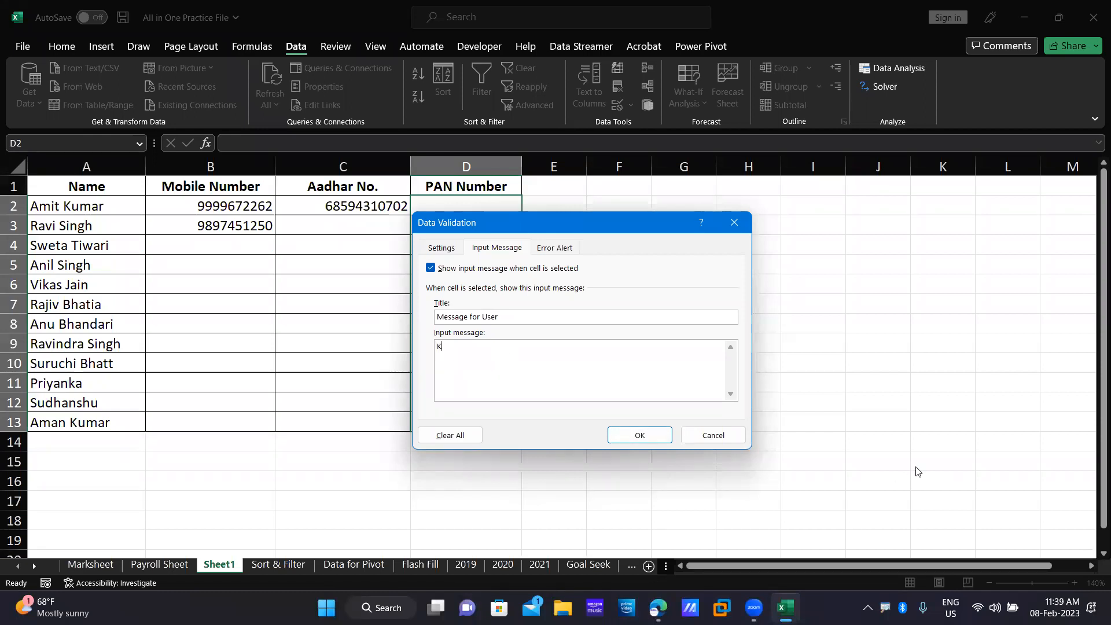
{"action": "type", "text": "indly place 10 Charck"}
{"action": "key", "text": "BackSpace"}
{"action": "type", "text": "ter of your PAN"}
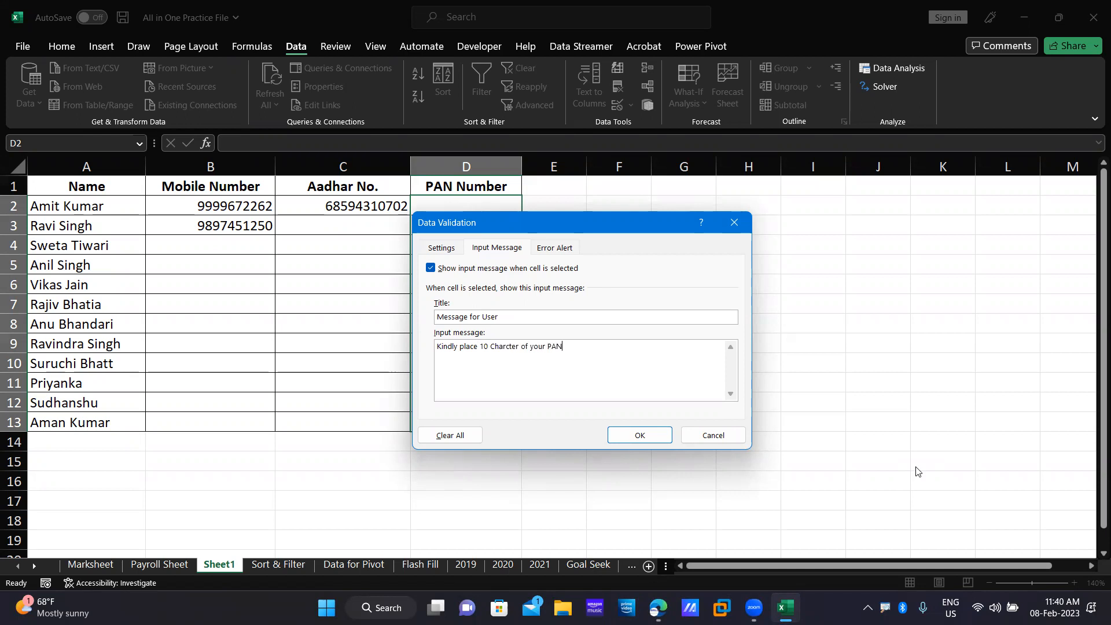
{"action": "type", "text": " Card."}
Give the PAN cells an Information alert titled 'Galat Hai' with message 'Bhai Galat entry hai. Sahi kar le'.
{"action": "left_click", "coordinate": [555, 248]}
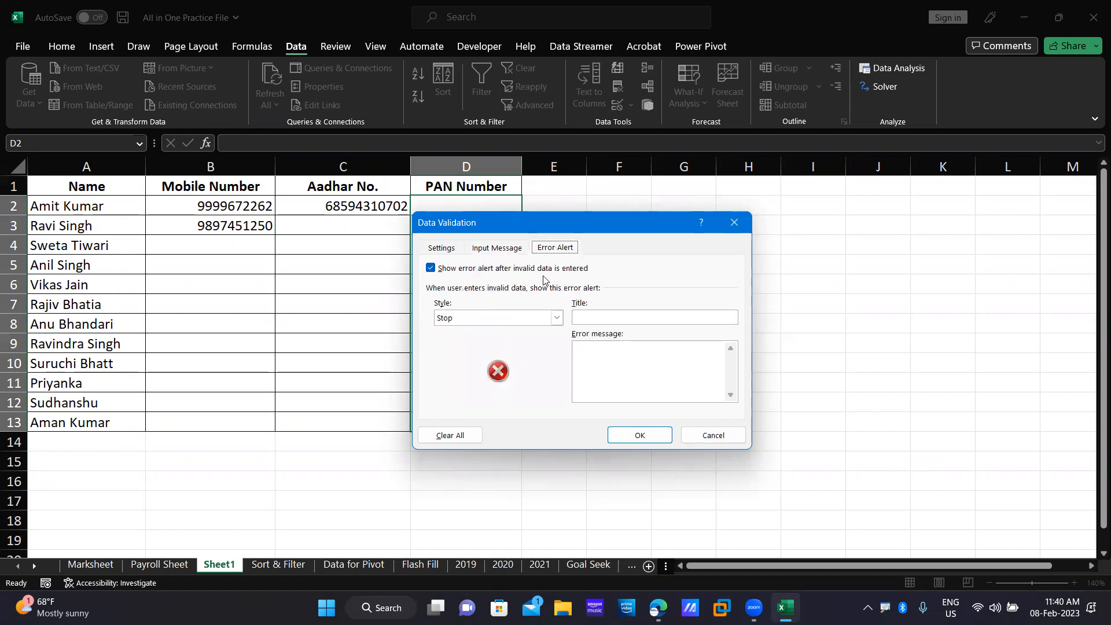
{"action": "left_click", "coordinate": [536, 321]}
{"action": "left_click", "coordinate": [526, 354]}
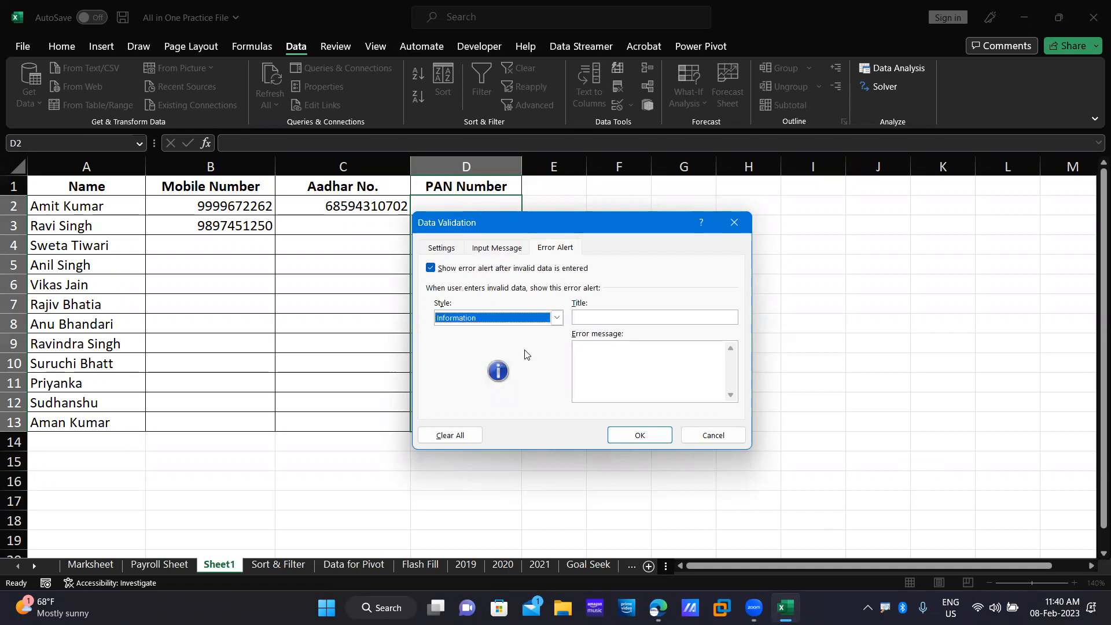
{"action": "left_click", "coordinate": [643, 318]}
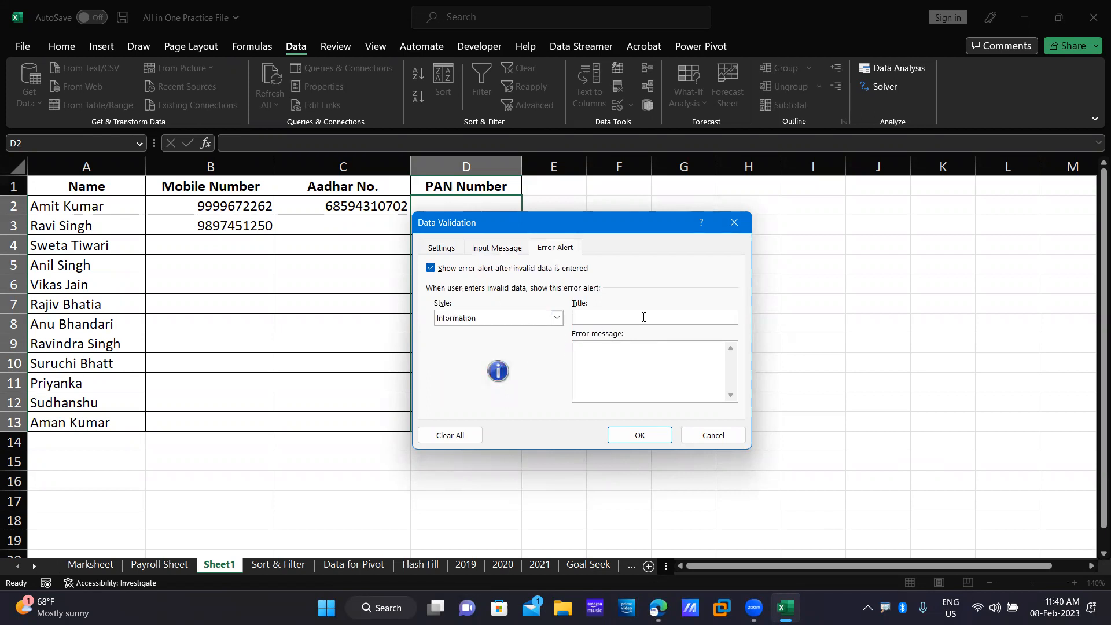
{"action": "type", "text": "Galat Hai"}
{"action": "left_click", "coordinate": [642, 375]}
{"action": "type", "text": "Bhai Galat entry hai. Sahi kar le."}
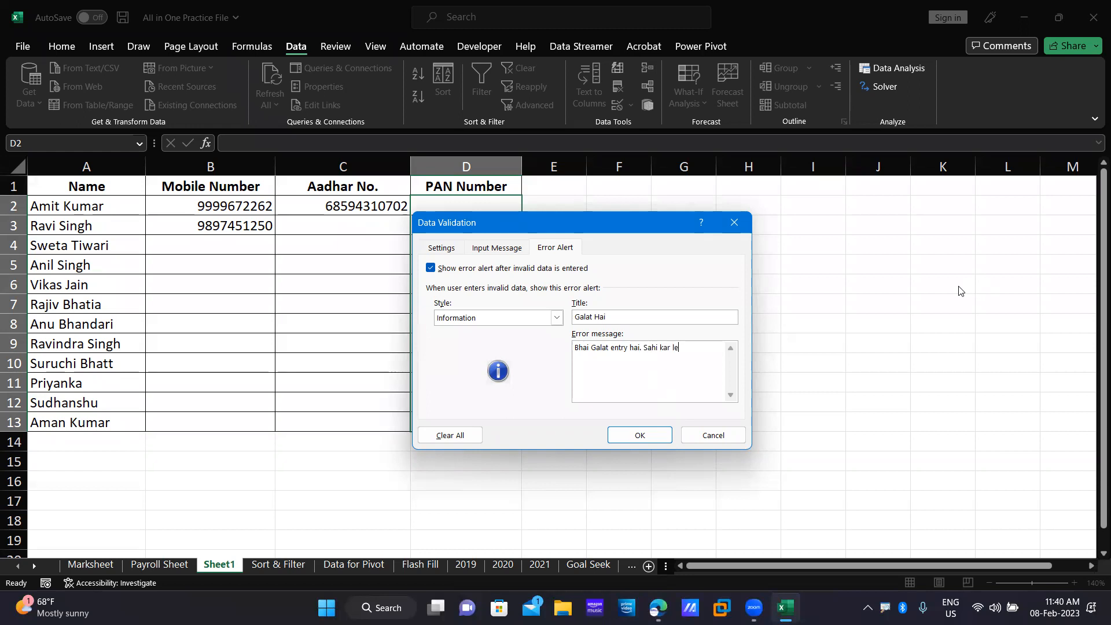
{"action": "left_click", "coordinate": [640, 435]}
{"action": "left_click", "coordinate": [346, 262]}
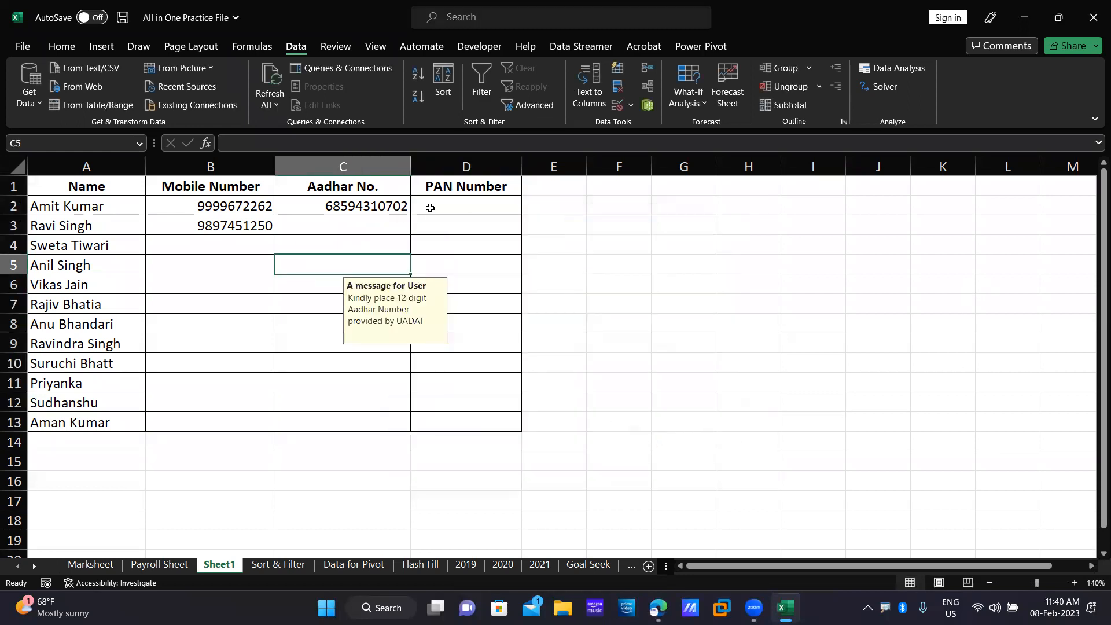
Enter a 10-character PAN in D2 and a 9-character PAN in D3.
{"action": "left_click", "coordinate": [432, 207]}
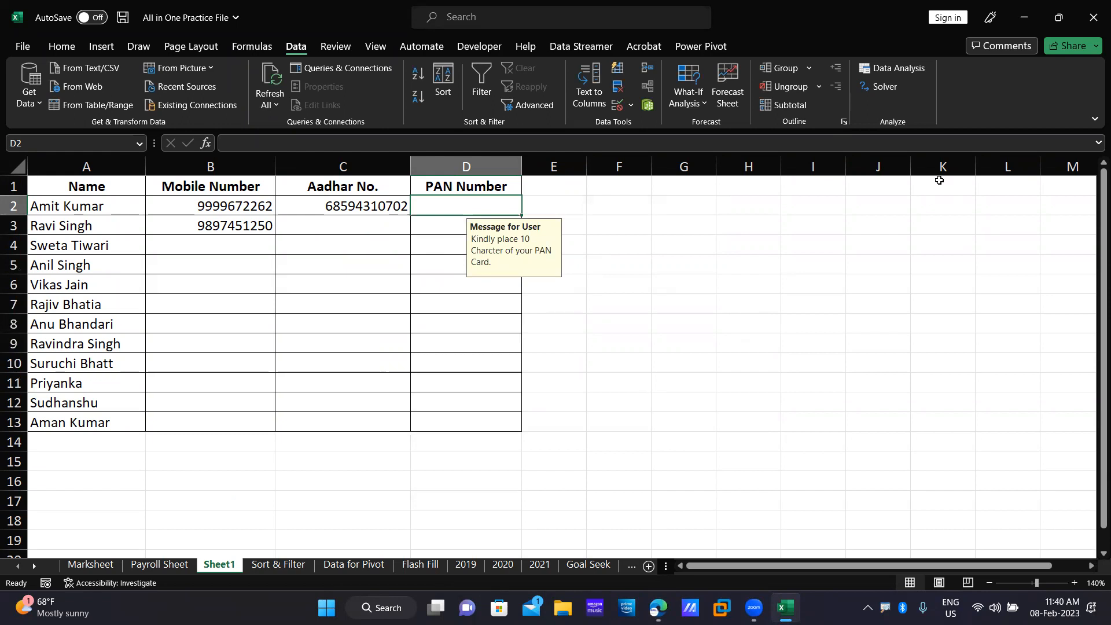
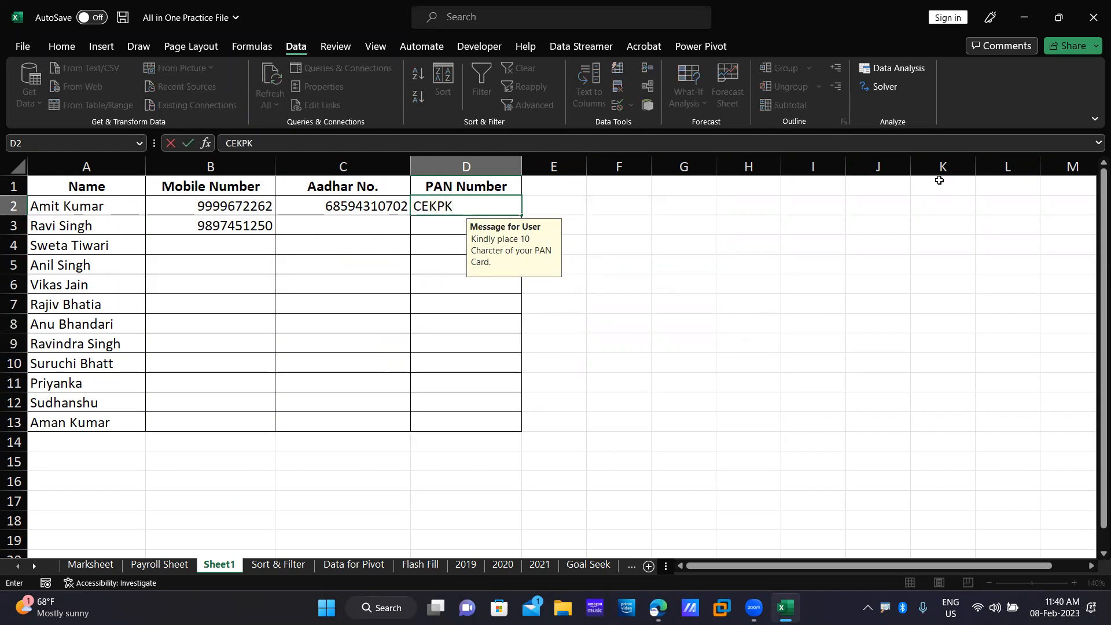
{"action": "key", "text": "Return"}
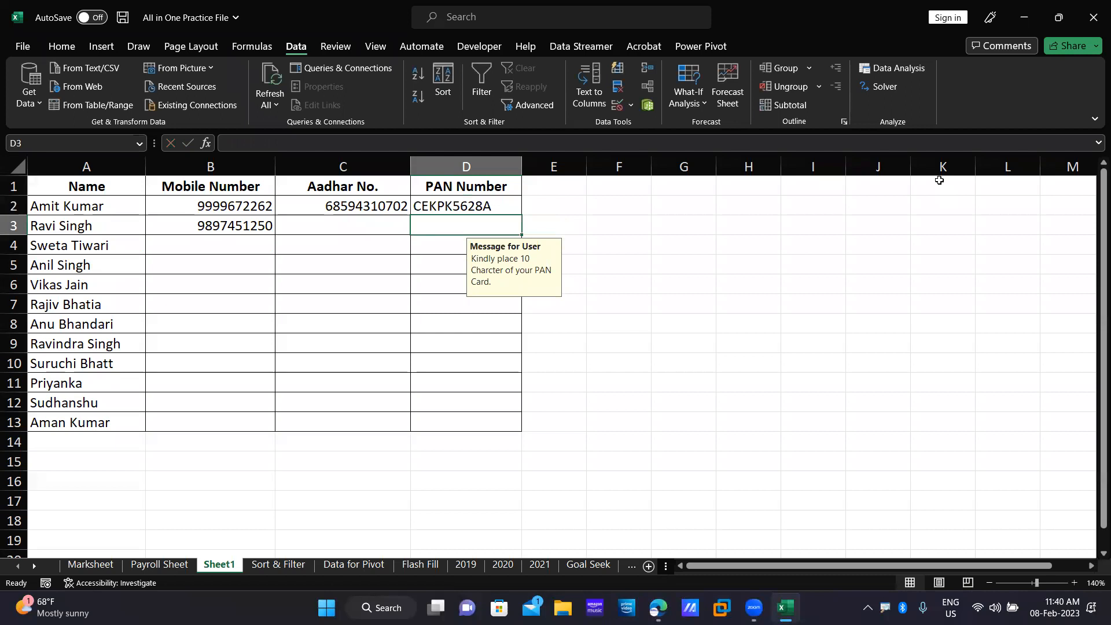
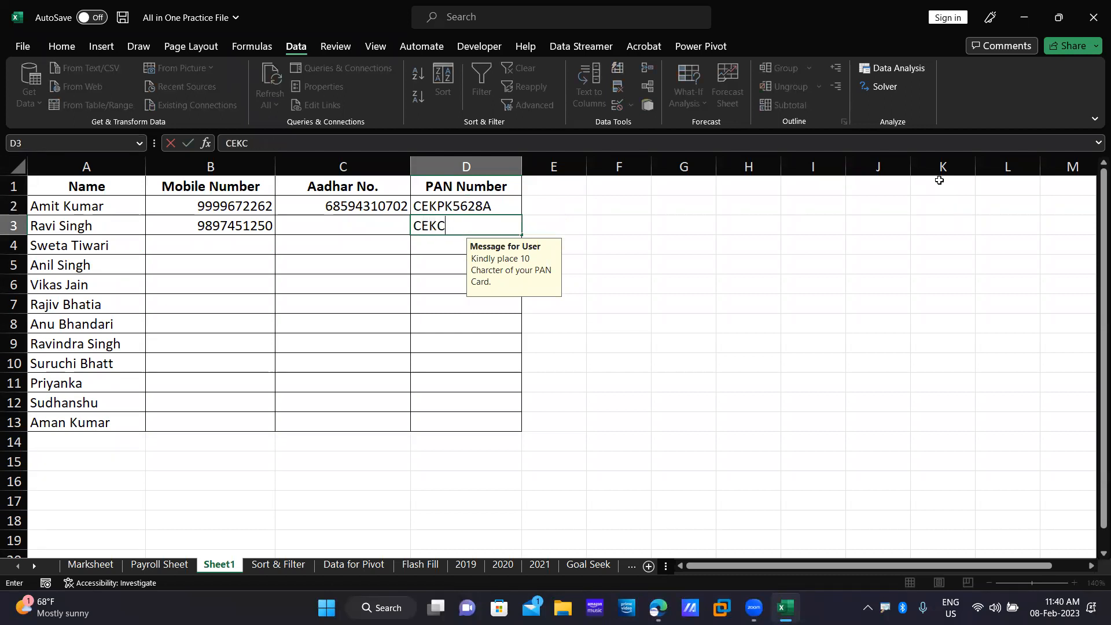
{"action": "key", "text": "Return"}
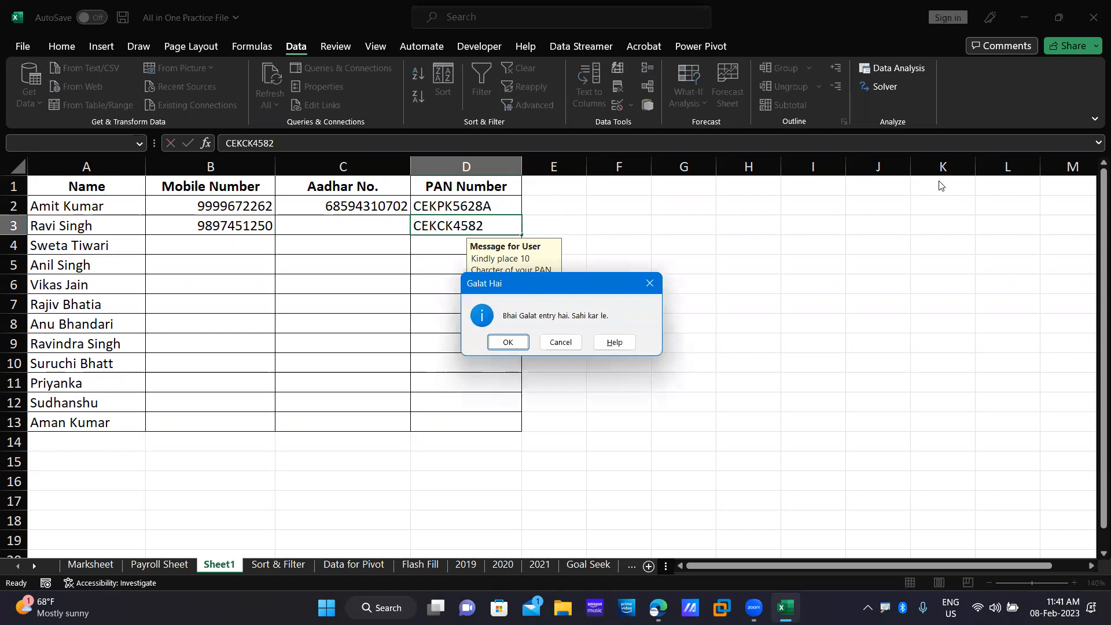
Accept the Galat Hai alert with OK so the 9-character PAN stays in D3.
{"action": "left_click", "coordinate": [507, 343]}
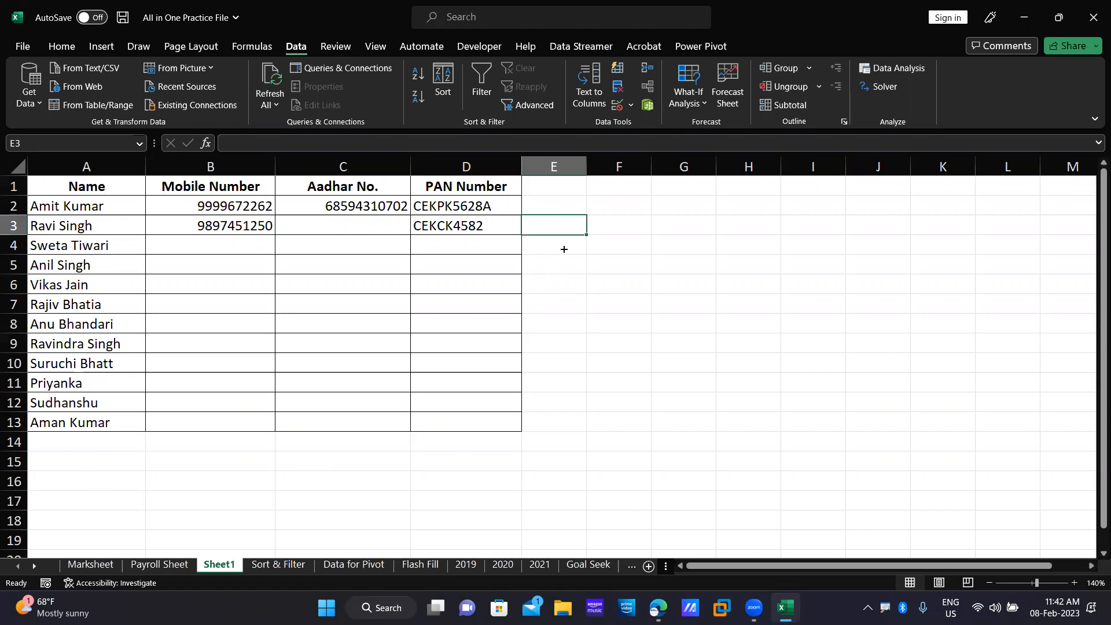
Circle the invalid Aadhar and PAN entries in C2 and D3, then clear the circles.
{"action": "left_click", "coordinate": [630, 105]}
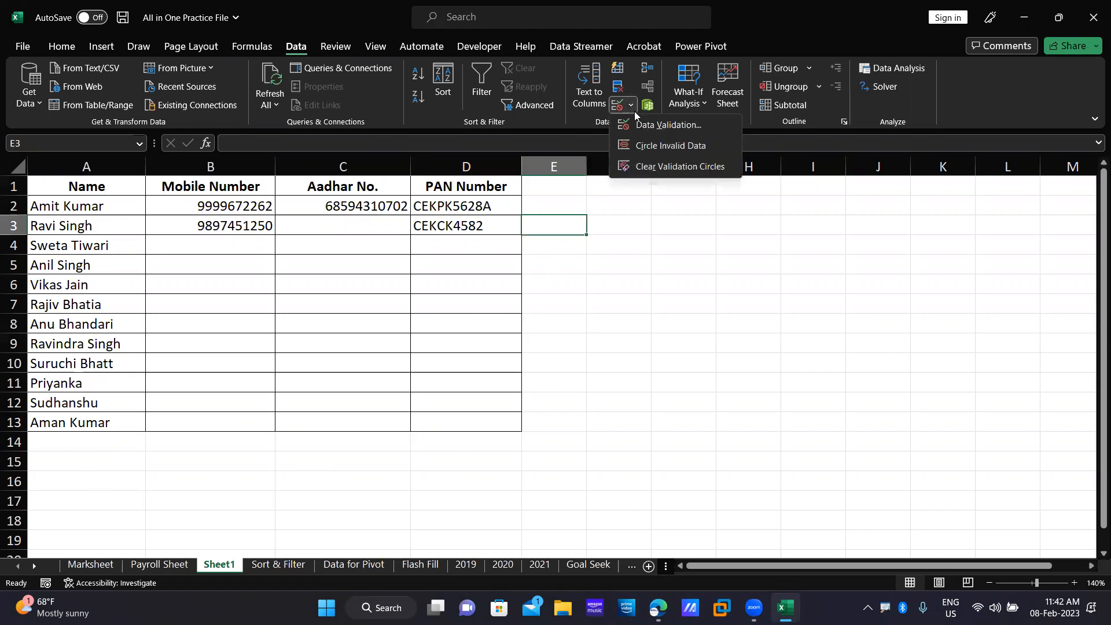
{"action": "left_click", "coordinate": [656, 145]}
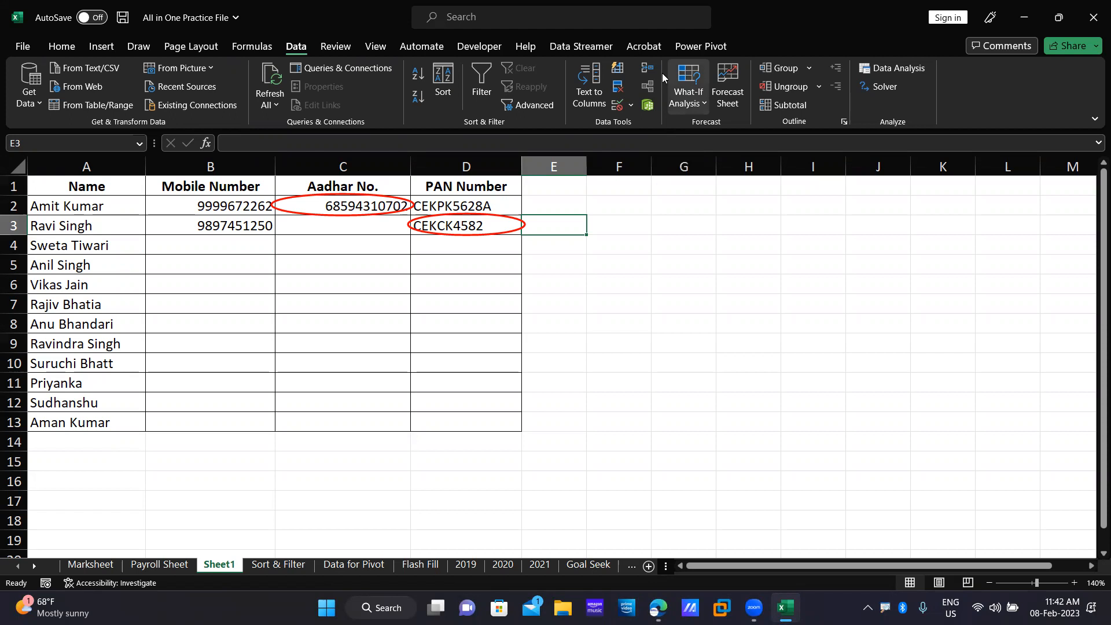
{"action": "left_click", "coordinate": [633, 104]}
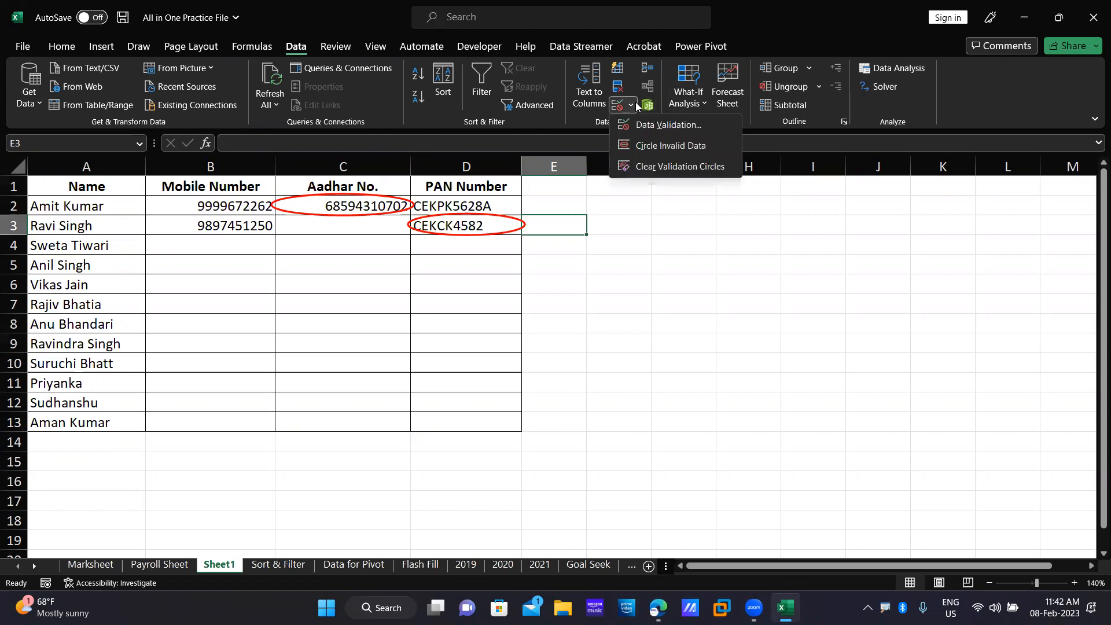
{"action": "left_click", "coordinate": [675, 168]}
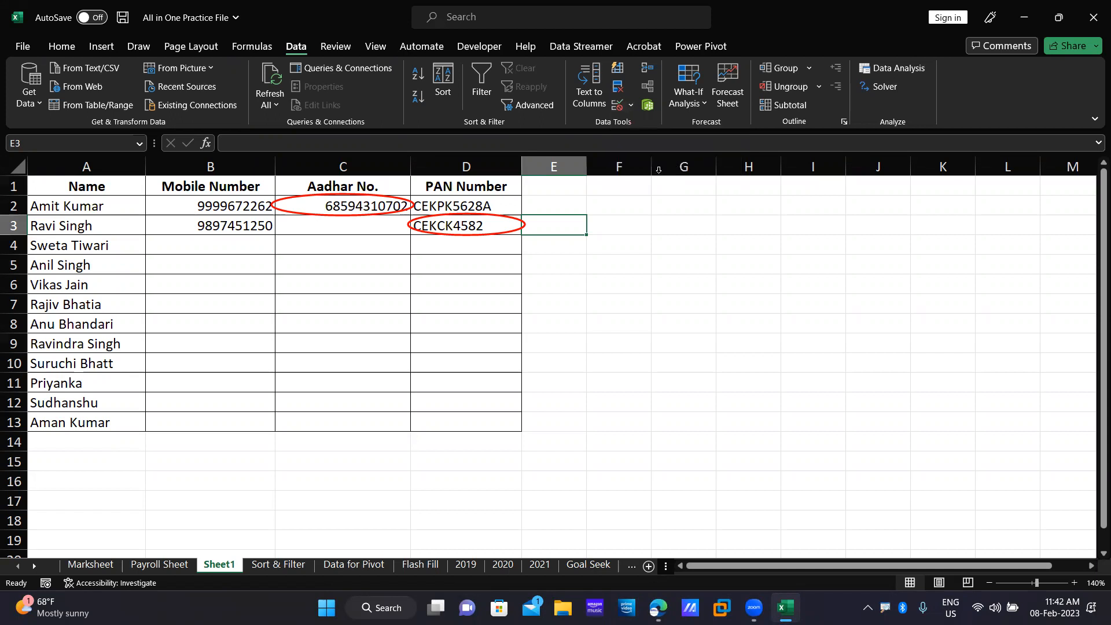
{"action": "left_click", "coordinate": [632, 106]}
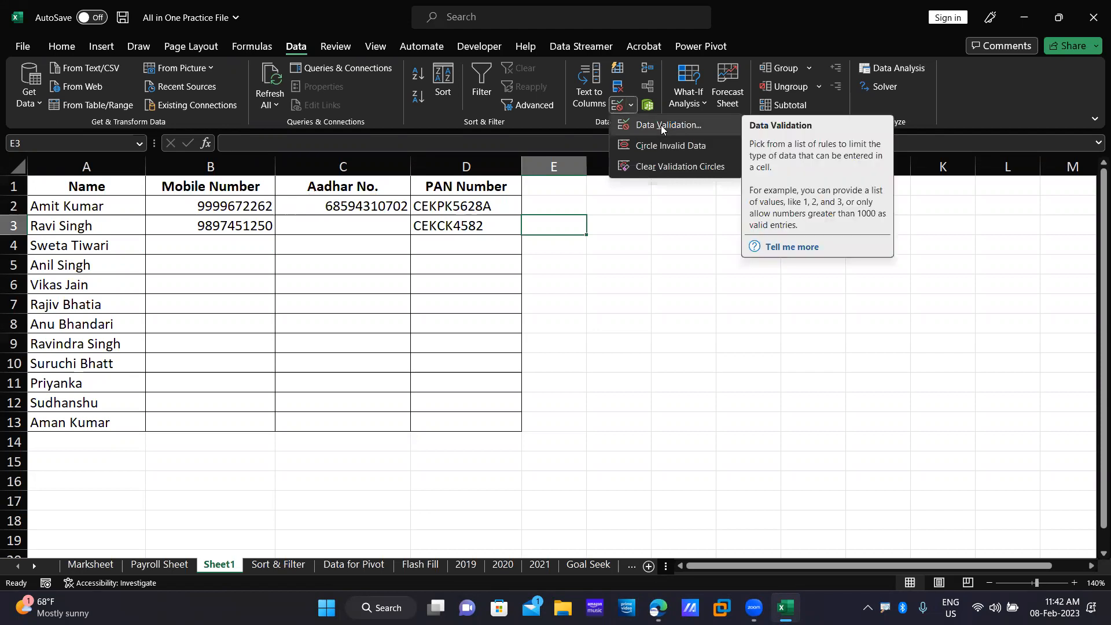
{"action": "left_click", "coordinate": [236, 342]}
{"action": "left_click_drag", "start_coordinate": [62, 183], "coordinate": [509, 425]}
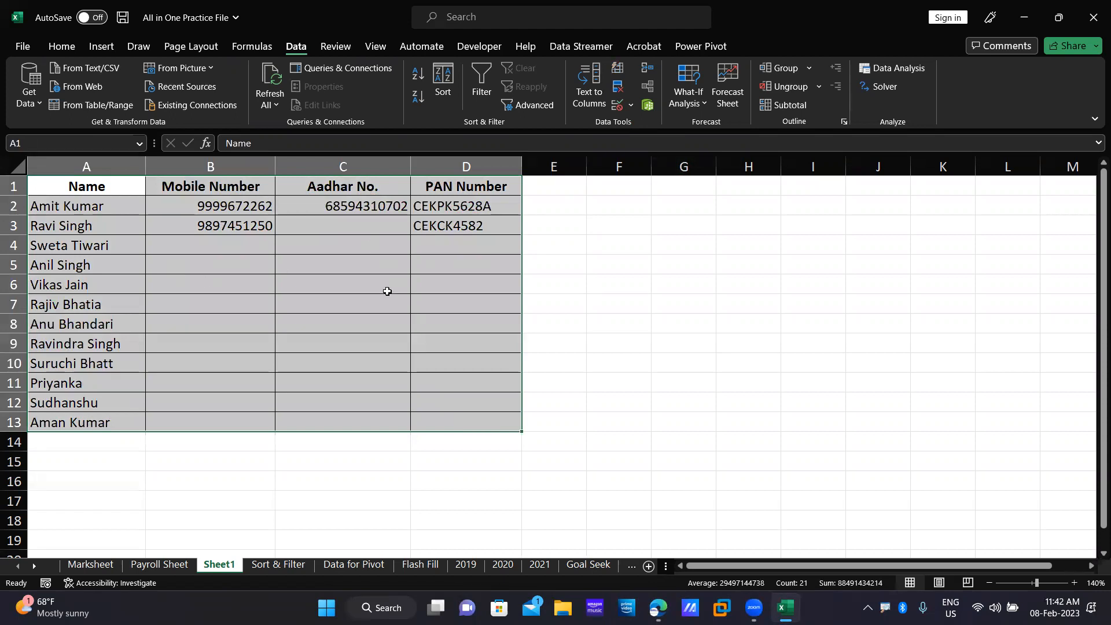
{"action": "left_click", "coordinate": [294, 296]}
{"action": "left_click_drag", "start_coordinate": [197, 246], "coordinate": [434, 427]}
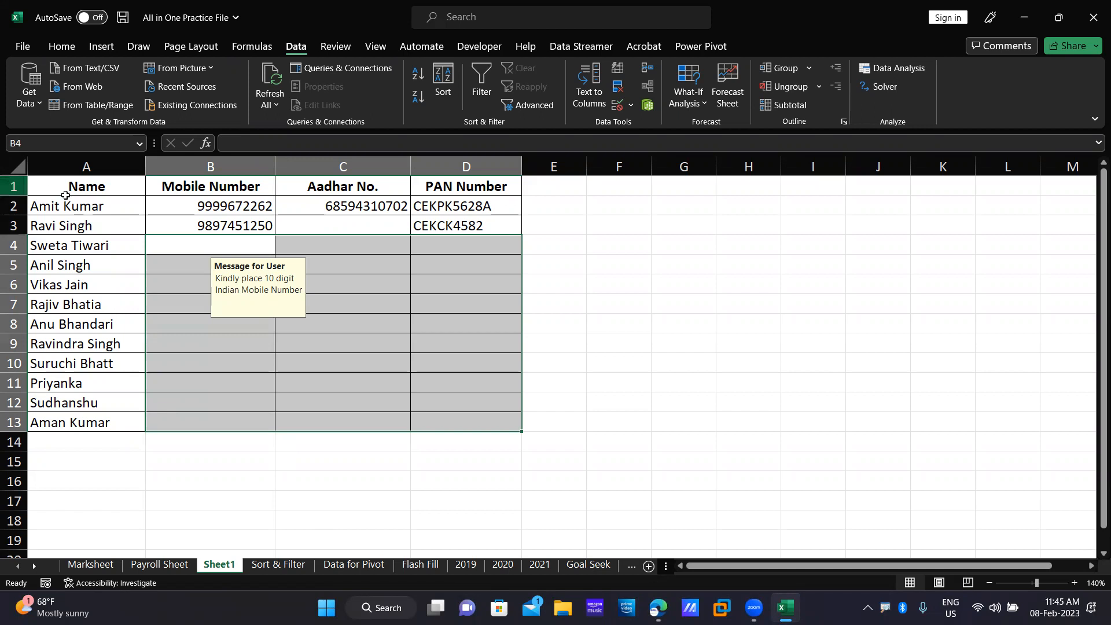
{"action": "left_click_drag", "start_coordinate": [72, 207], "coordinate": [70, 413]}
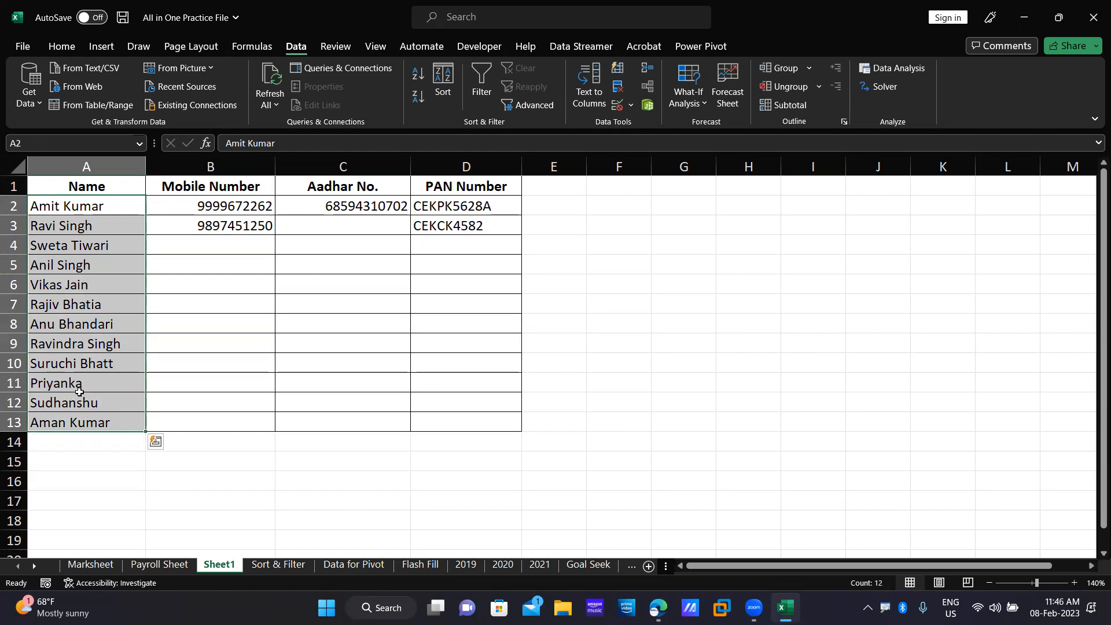
{"action": "key", "text": "ctrl+c"}
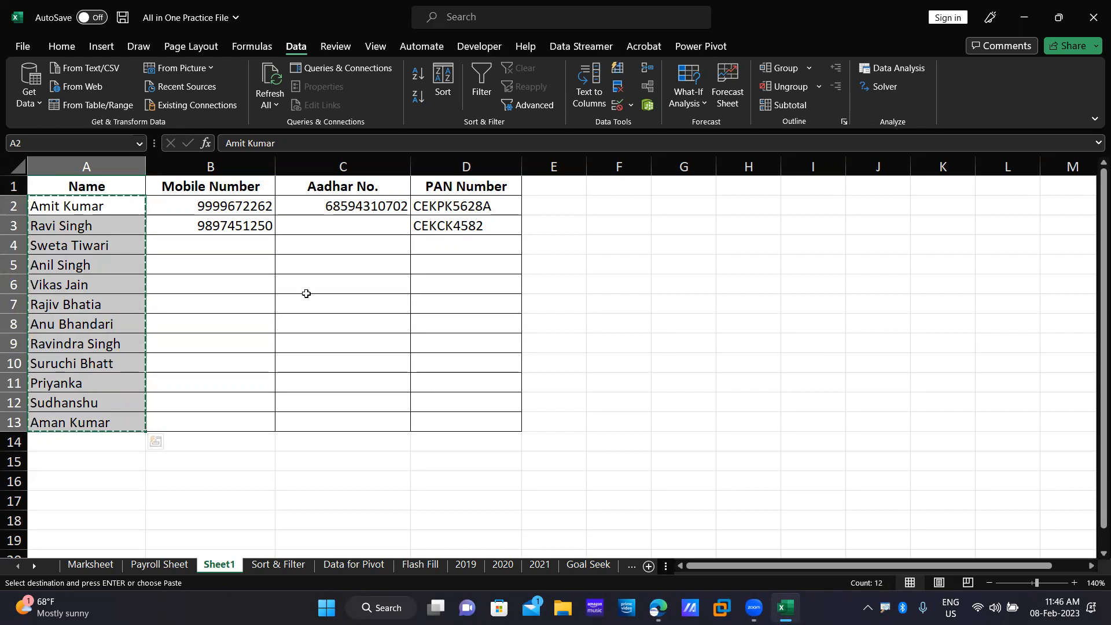
{"action": "key", "text": "Escape"}
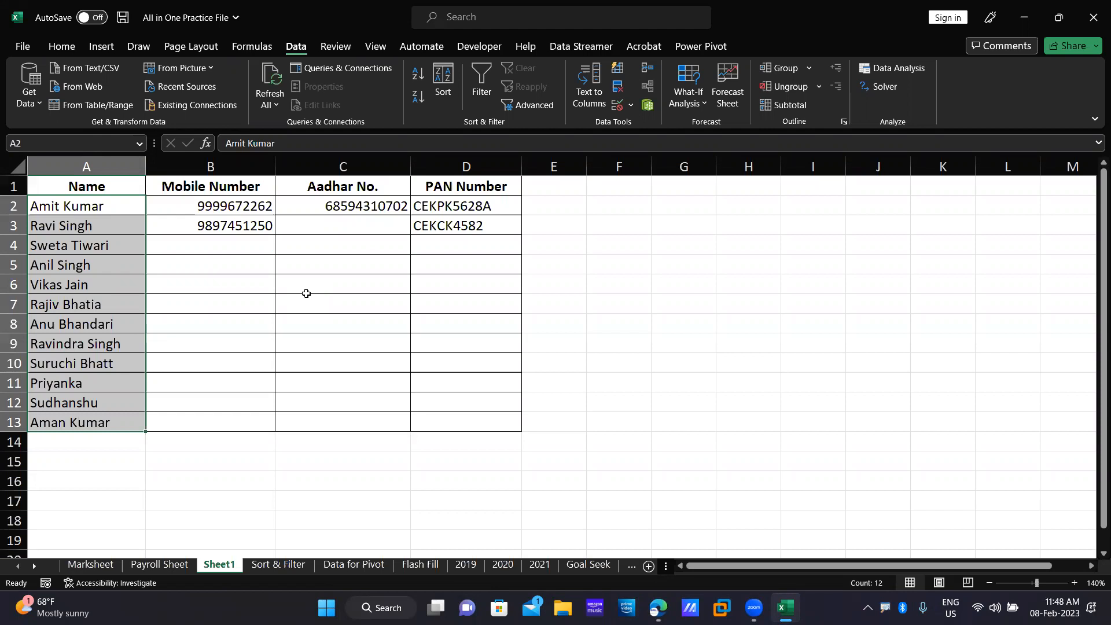
View the Aadhar input message on cells C7 and C3, then restore and re-maximize the window.
{"action": "key", "text": "alt+j"}
{"action": "key", "text": "i"}
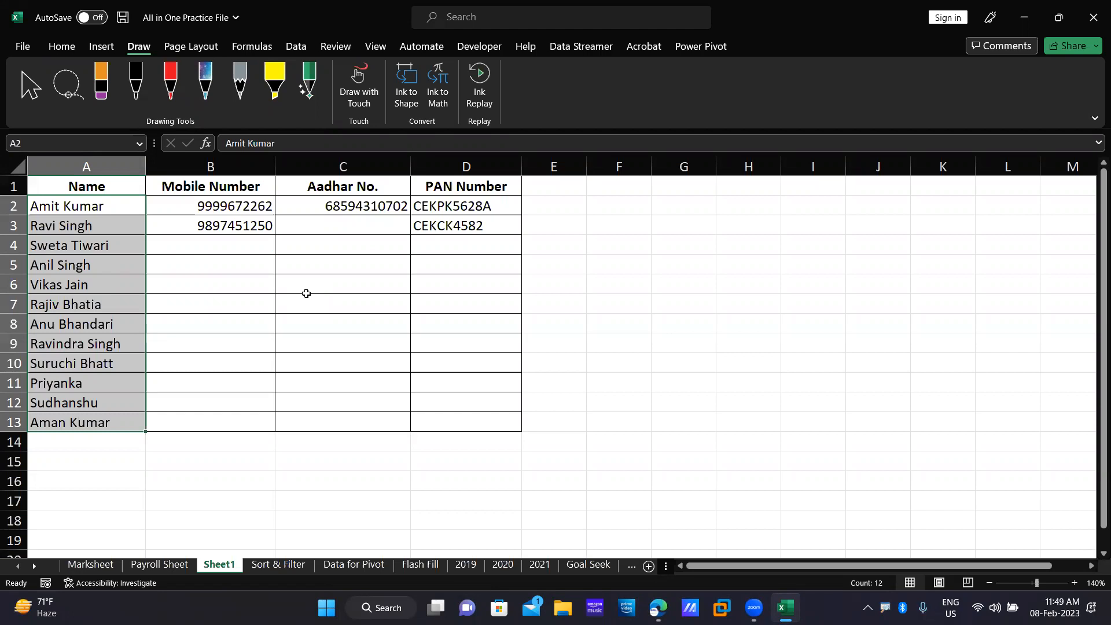
{"action": "left_click", "coordinate": [307, 294]}
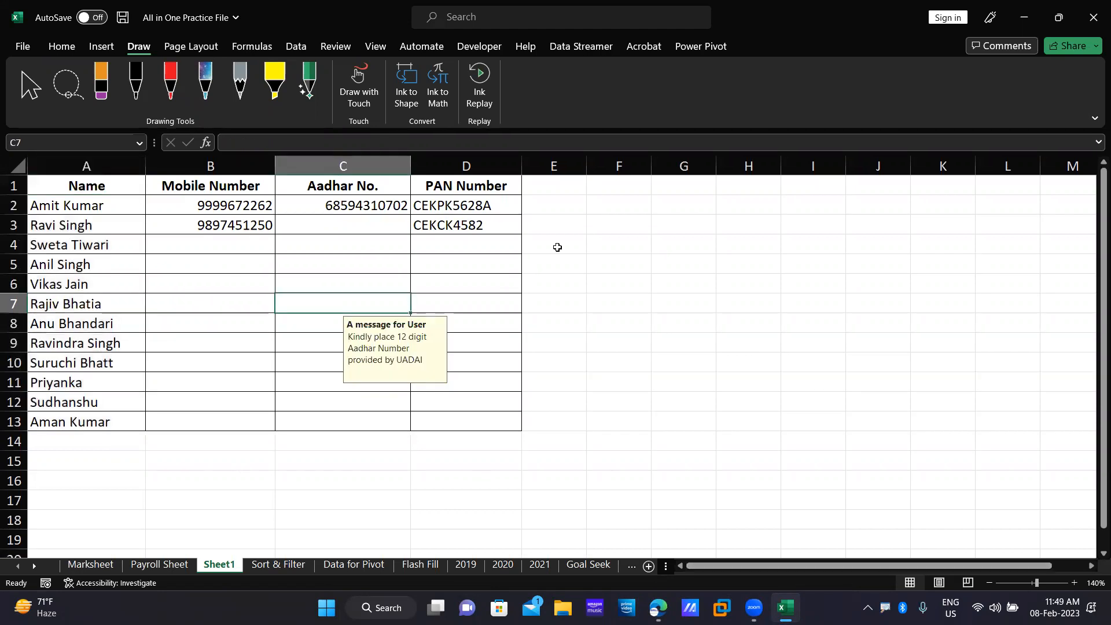
{"action": "left_click", "coordinate": [389, 226]}
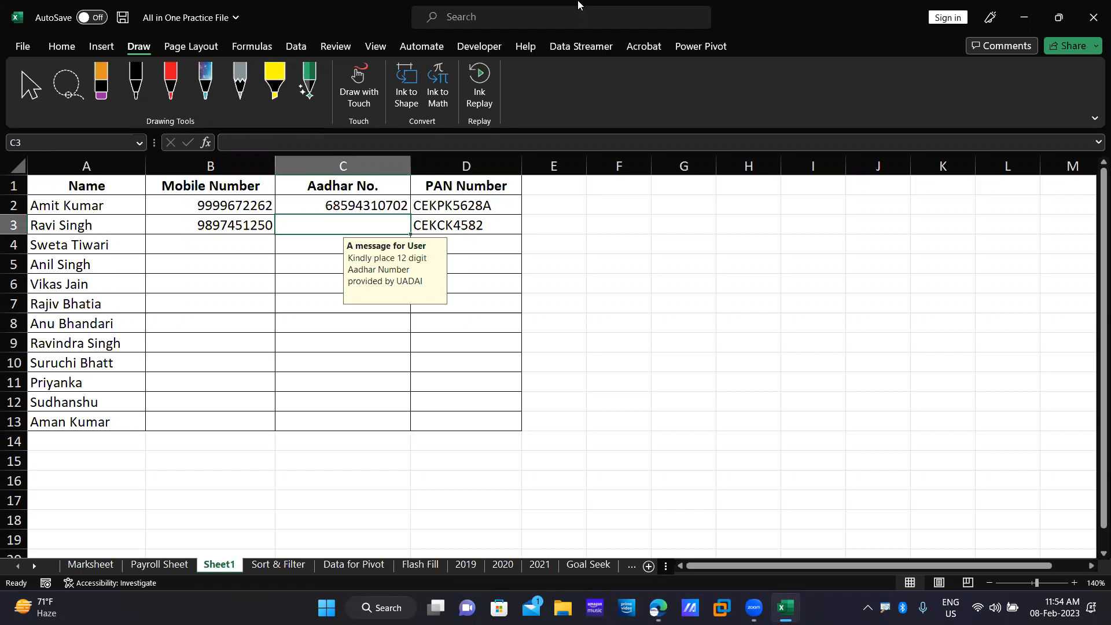
{"action": "double_click", "coordinate": [566, 15]}
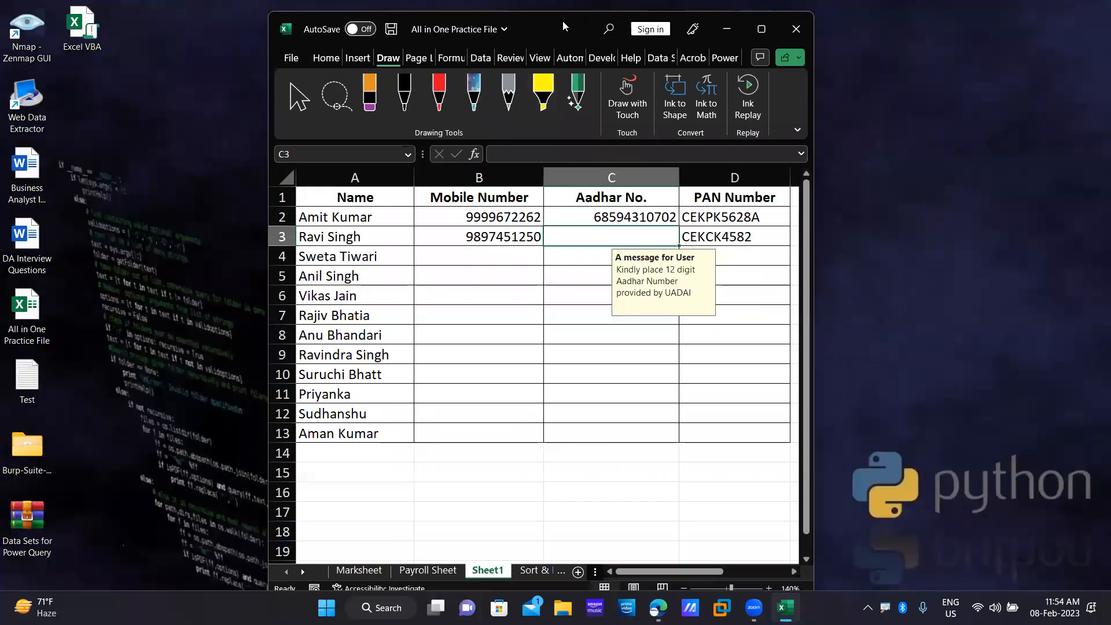
{"action": "double_click", "coordinate": [563, 21]}
Clear all data validation settings for the Mobile Number cells in column B.
{"action": "left_click_drag", "start_coordinate": [211, 206], "coordinate": [211, 424]}
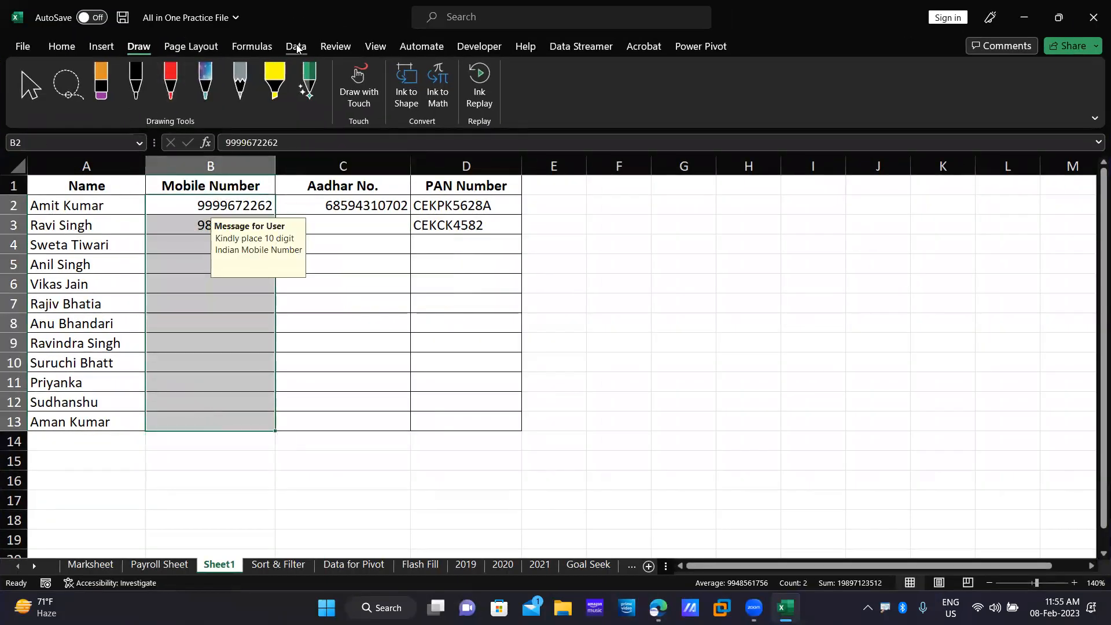
{"action": "left_click", "coordinate": [296, 47]}
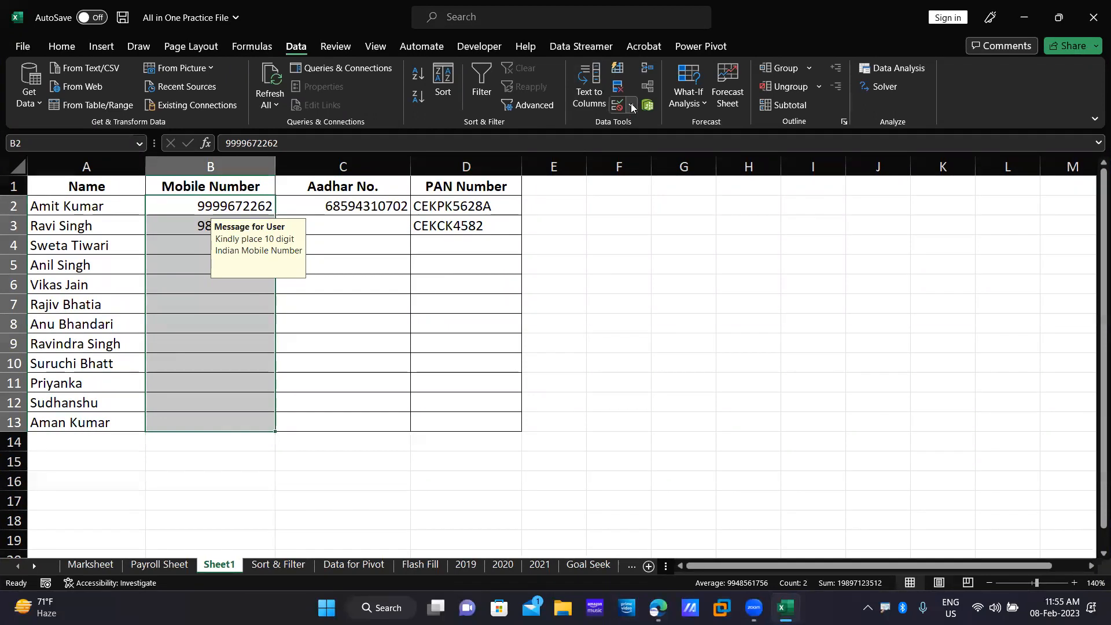
{"action": "left_click", "coordinate": [631, 105]}
{"action": "left_click", "coordinate": [637, 123]}
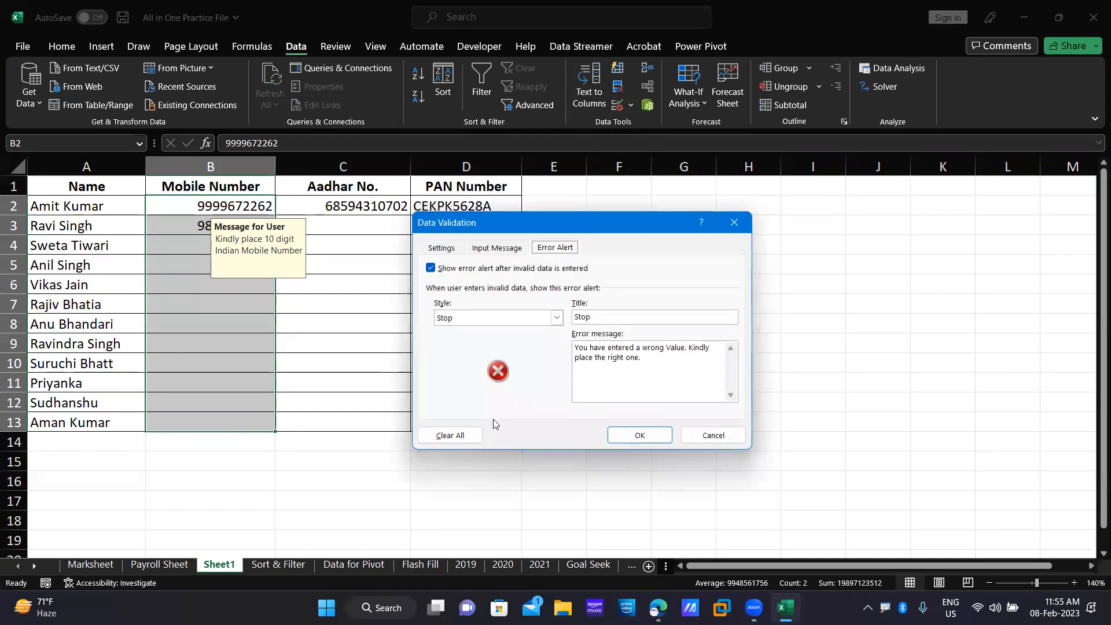
{"action": "left_click", "coordinate": [451, 435]}
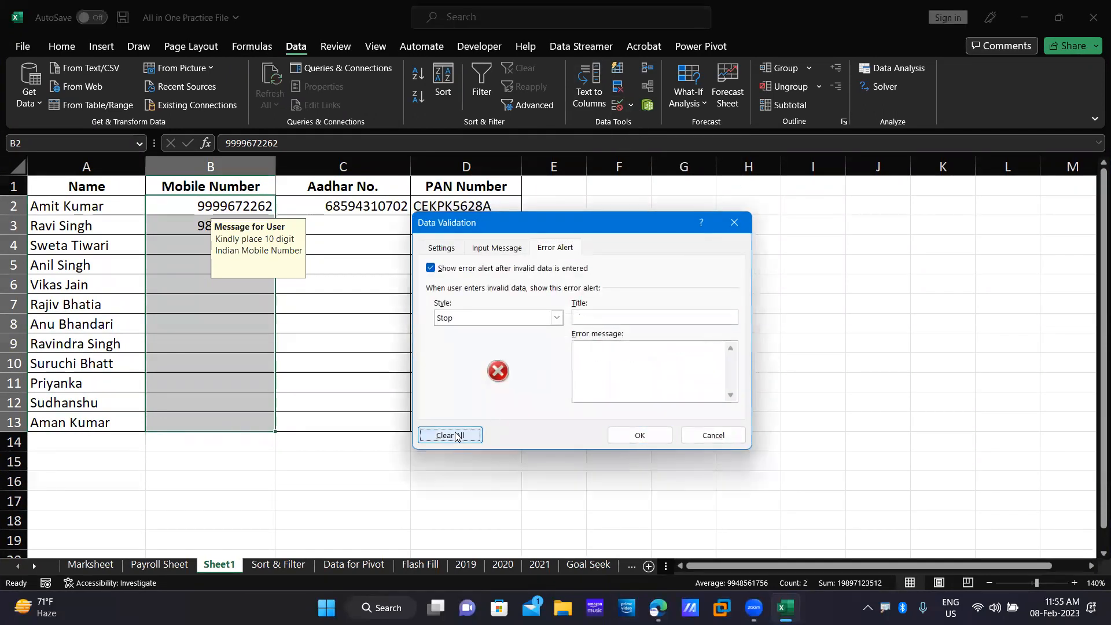
{"action": "left_click", "coordinate": [642, 435]}
Clear all data validation settings for the Aadhar No. cells in column C.
{"action": "left_click_drag", "start_coordinate": [364, 212], "coordinate": [359, 423]}
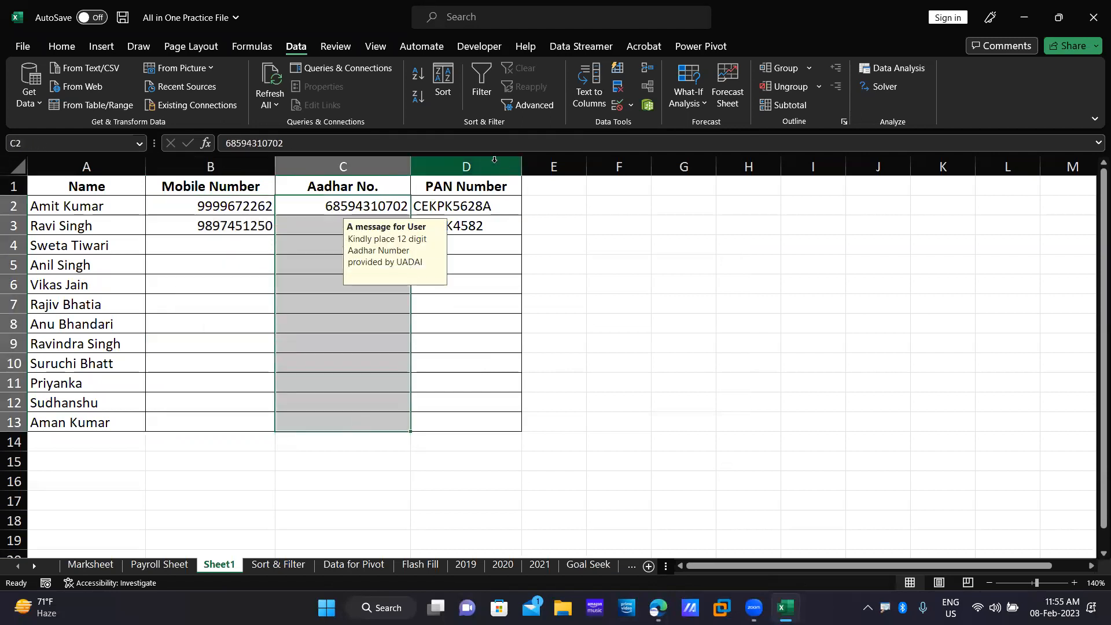
{"action": "left_click", "coordinate": [634, 104]}
{"action": "left_click", "coordinate": [632, 121]}
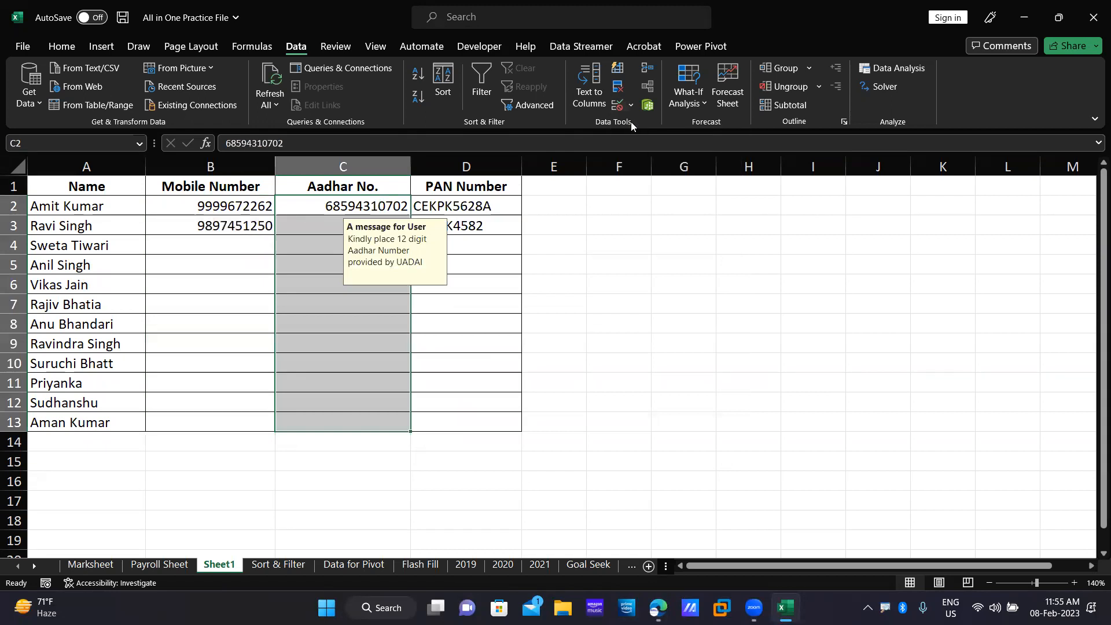
{"action": "left_click", "coordinate": [449, 437]}
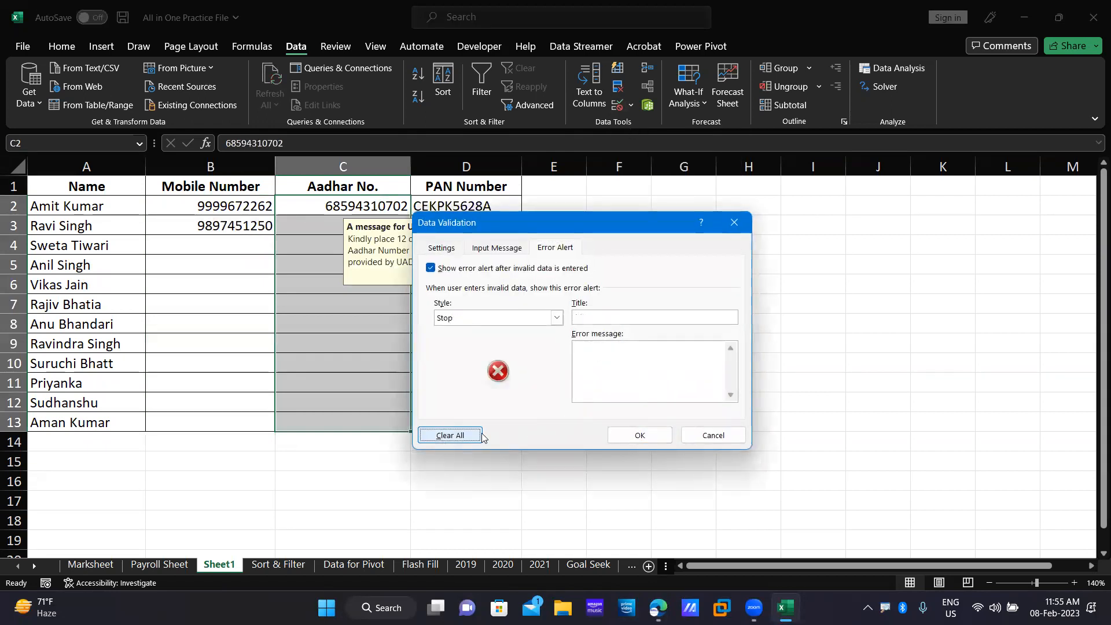
{"action": "left_click", "coordinate": [647, 435]}
Clear all data validation settings for the PAN Number cells in column D.
{"action": "left_click_drag", "start_coordinate": [466, 206], "coordinate": [486, 416]}
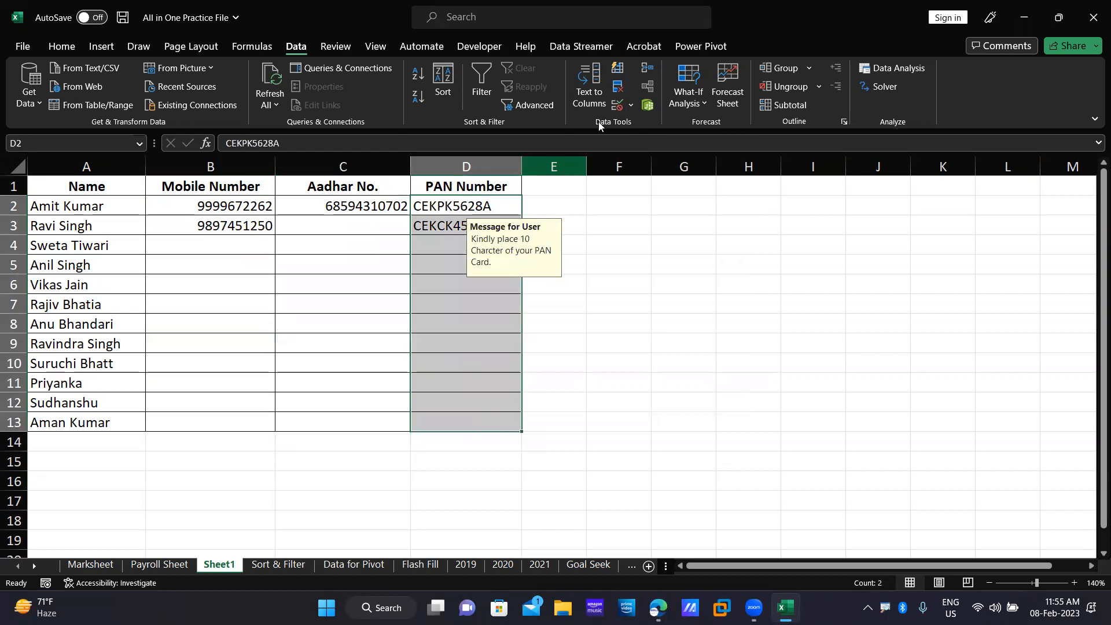
{"action": "left_click", "coordinate": [630, 105]}
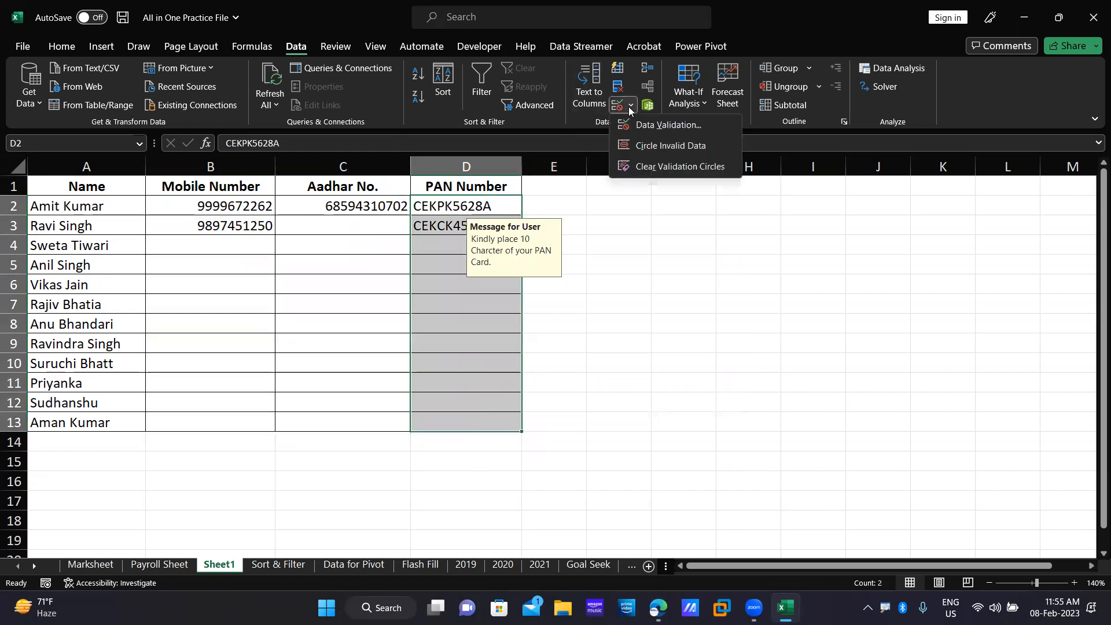
{"action": "left_click", "coordinate": [646, 126]}
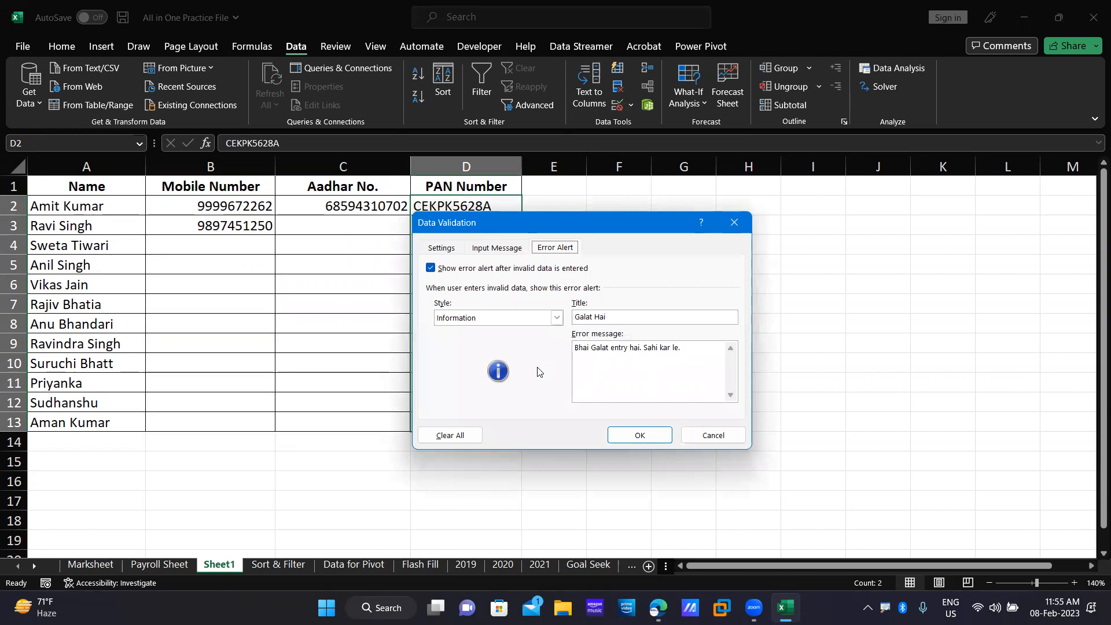
{"action": "left_click", "coordinate": [450, 435]}
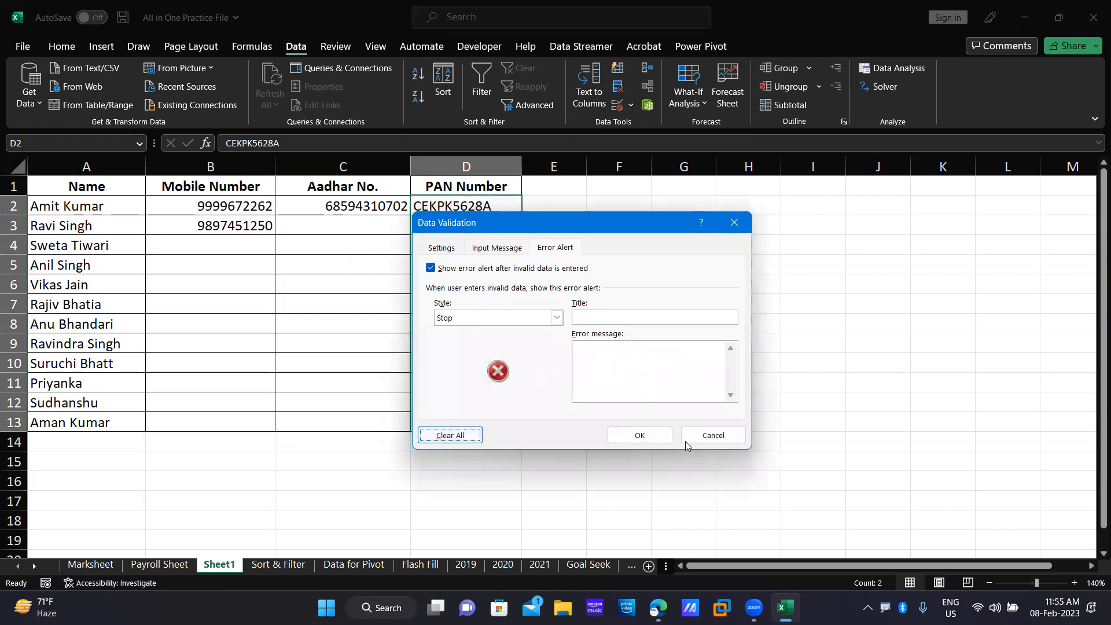
{"action": "left_click", "coordinate": [640, 436]}
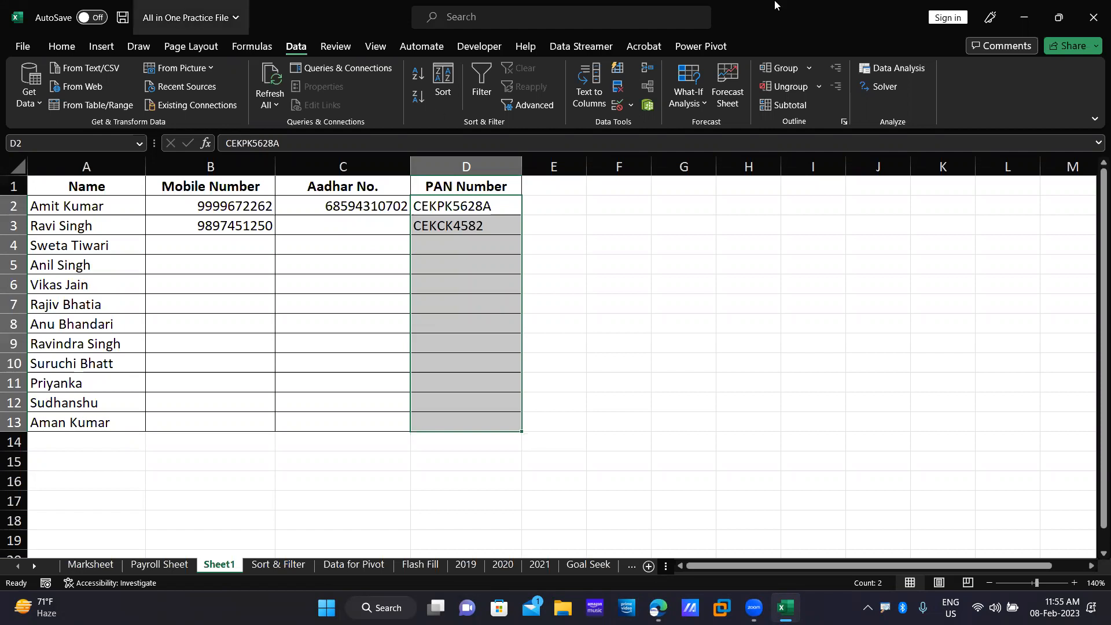
Close the workbook without saving and show the notifications and calendar panel.
{"action": "left_click", "coordinate": [1098, 7]}
{"action": "key", "text": "ctrl+w"}
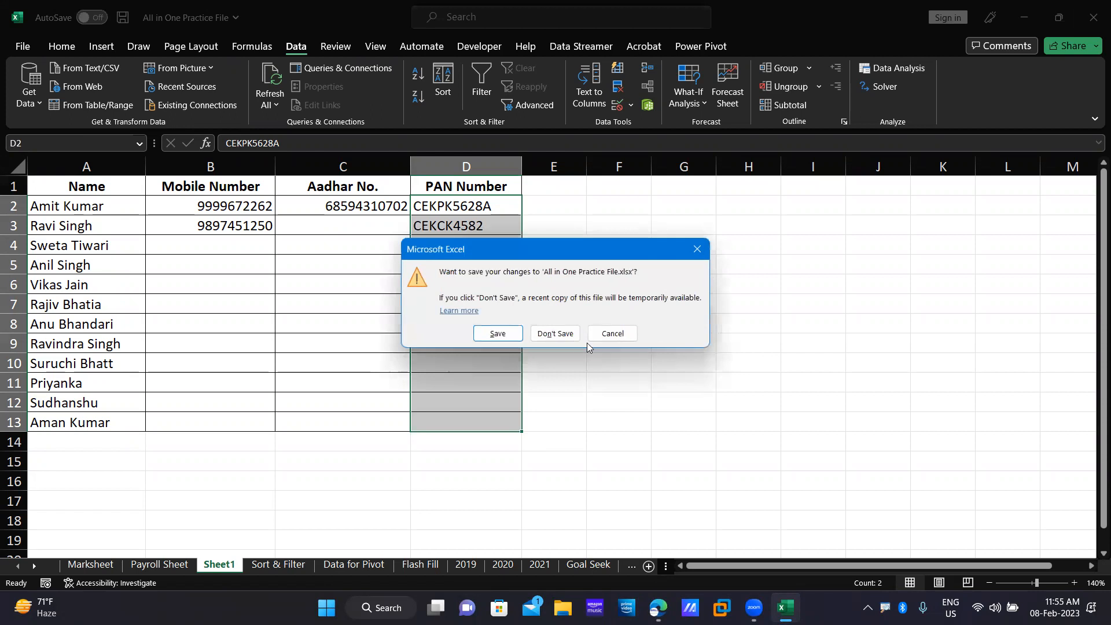
{"action": "left_click", "coordinate": [557, 336]}
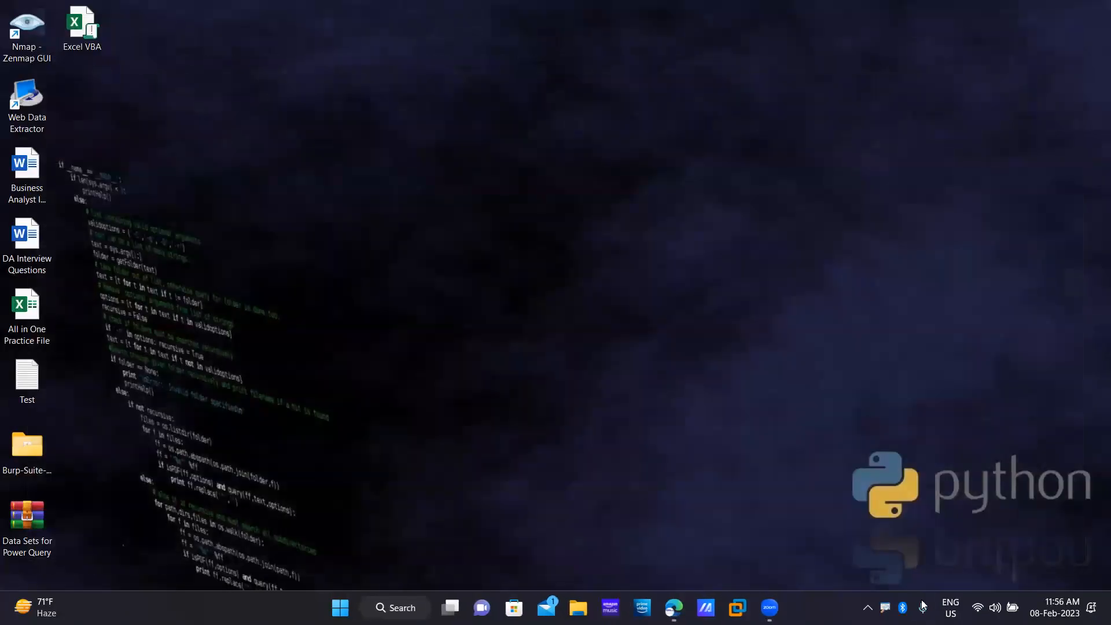
{"action": "left_click", "coordinate": [1063, 608]}
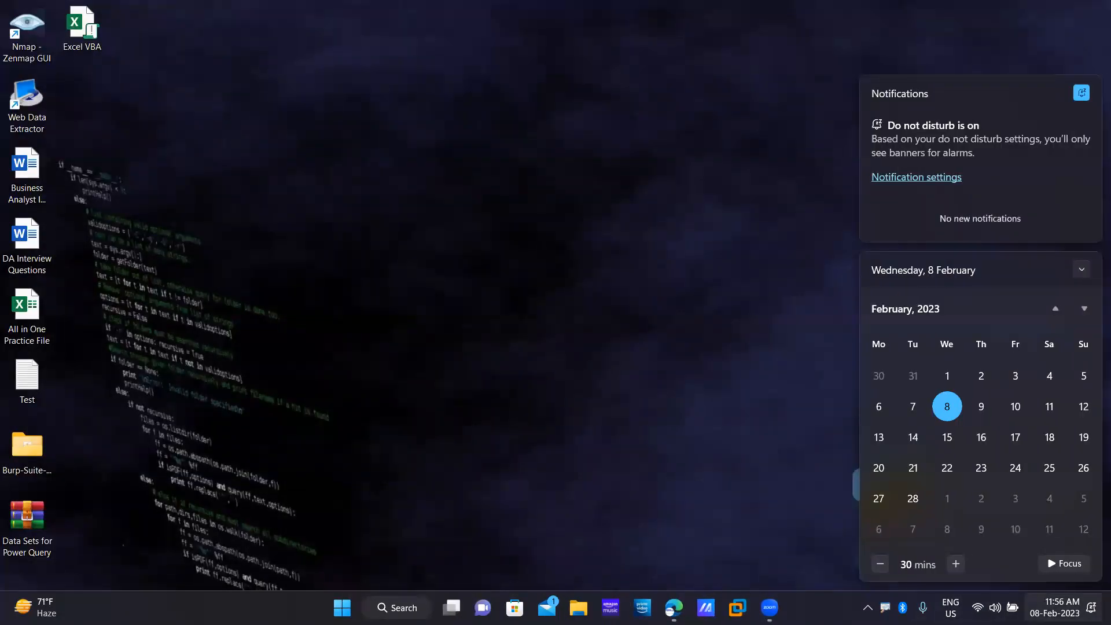